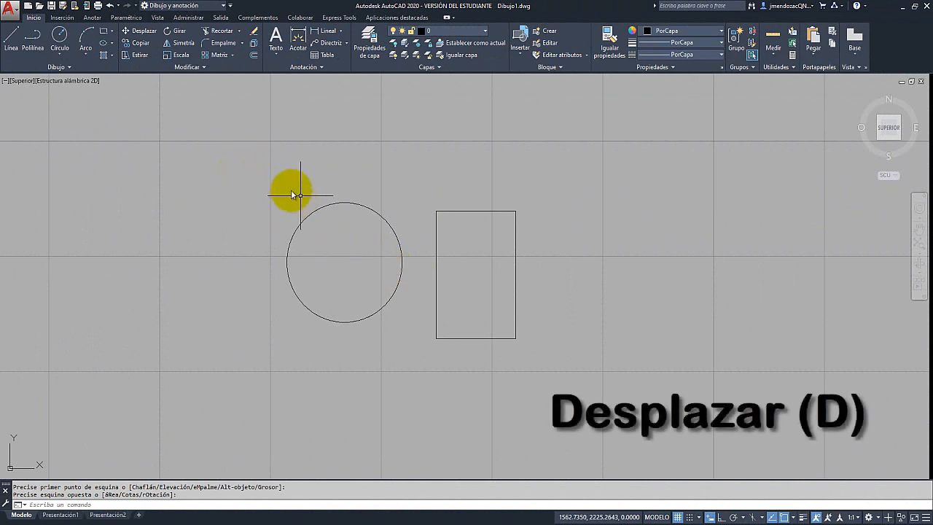
Move the circle from its centre point onto the upper-left corner of the rectangle
left_click(140, 32)
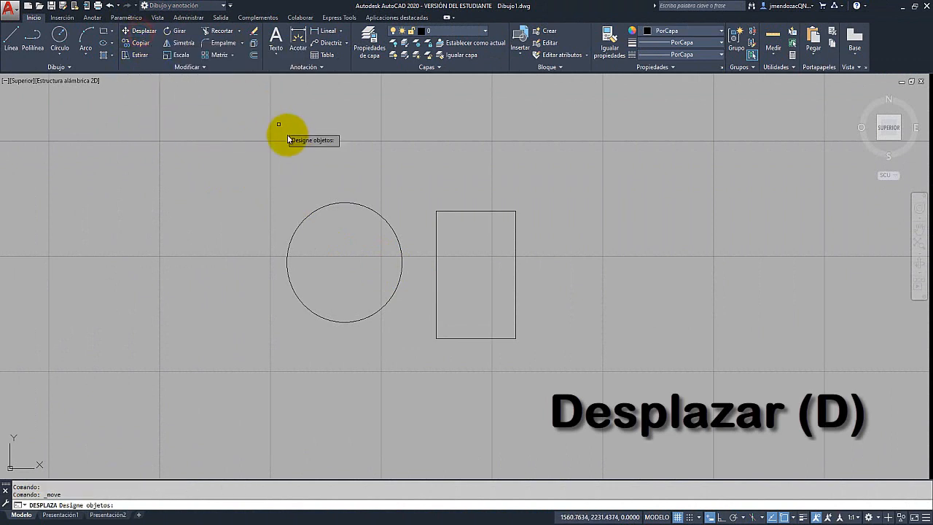
left_click(343, 202)
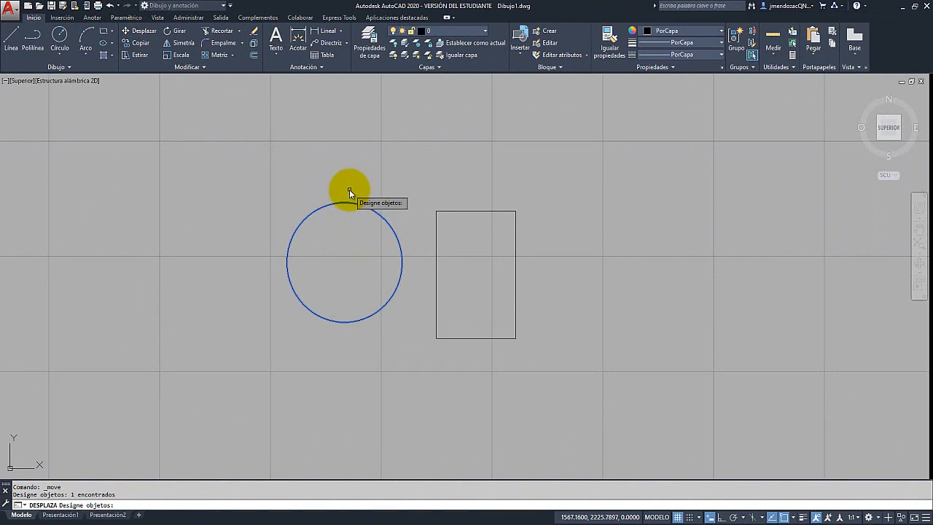
key("Return")
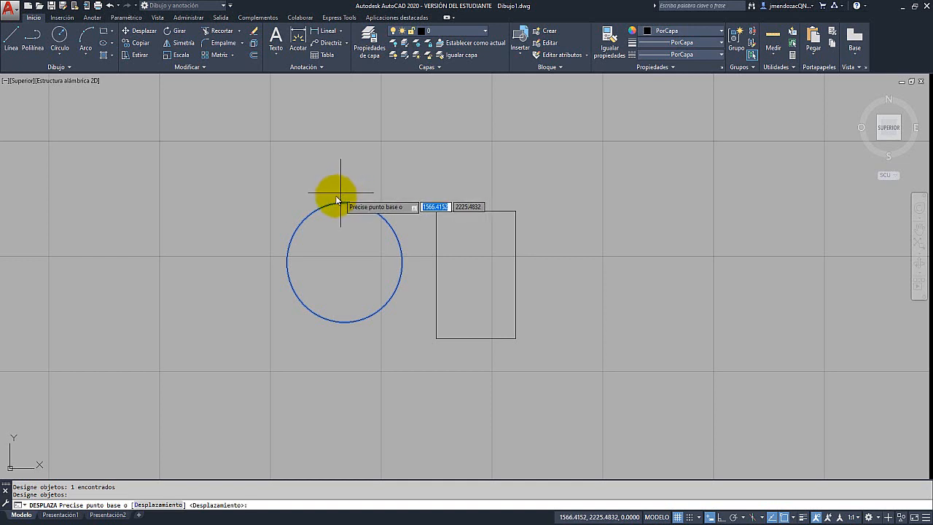
left_click(343, 261)
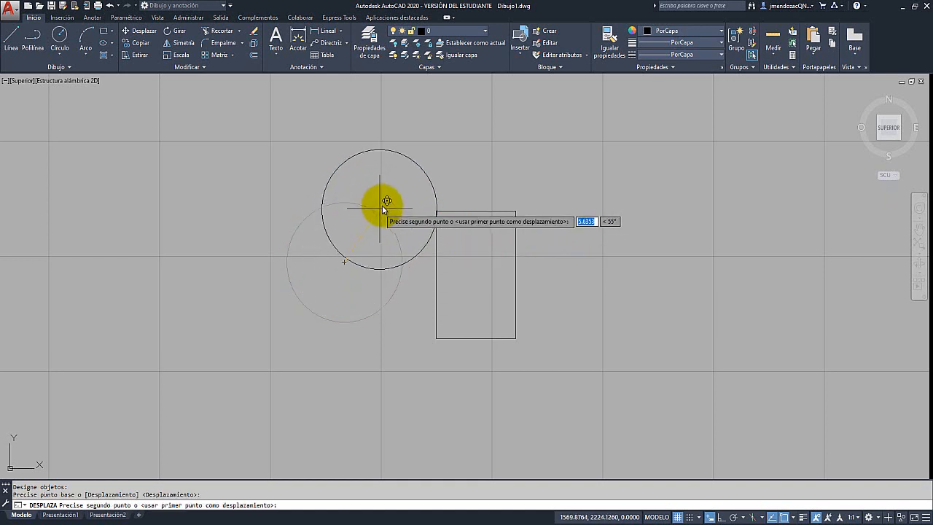
left_click(436, 212)
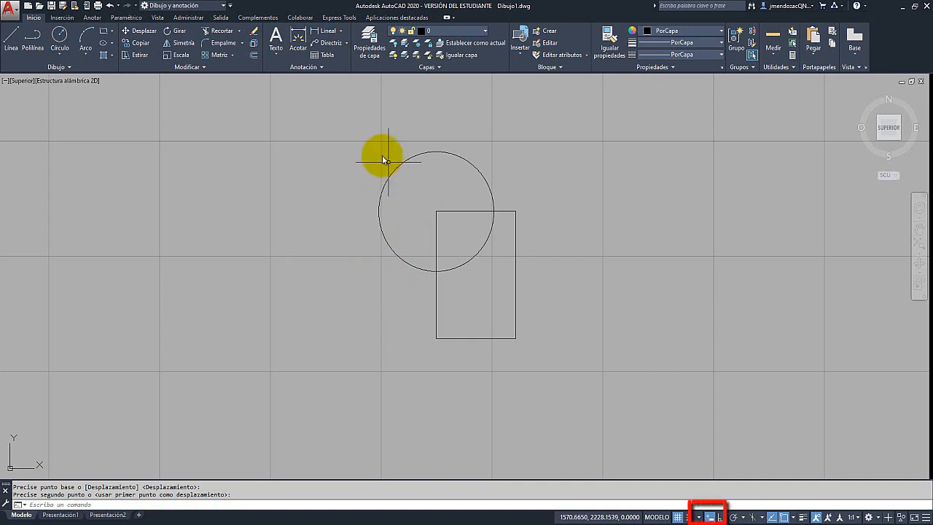
Move the rectangle by its geometric centre onto the centre of the circle
left_click(139, 35)
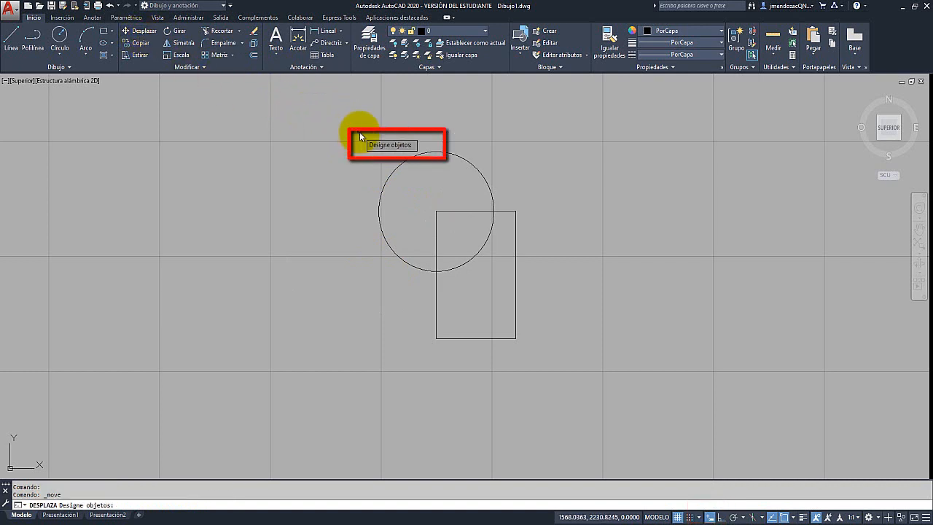
left_click(470, 210)
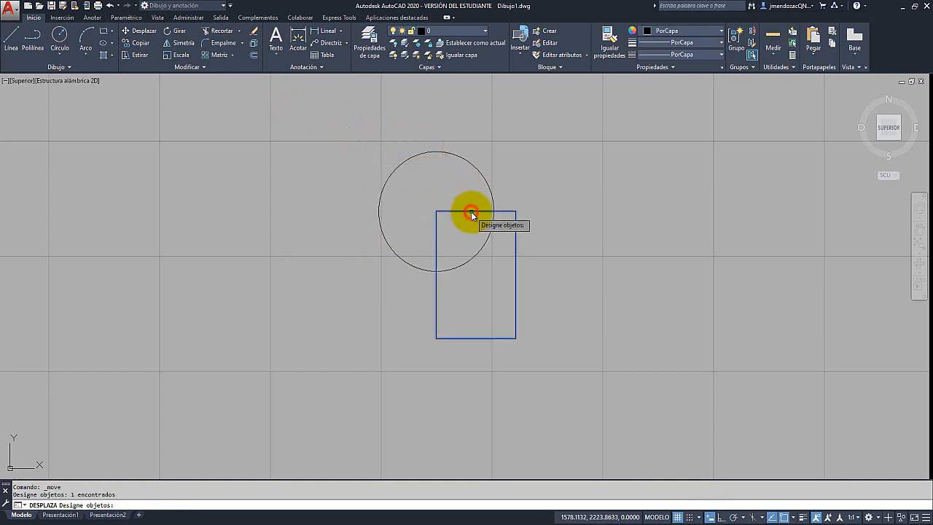
key("Return")
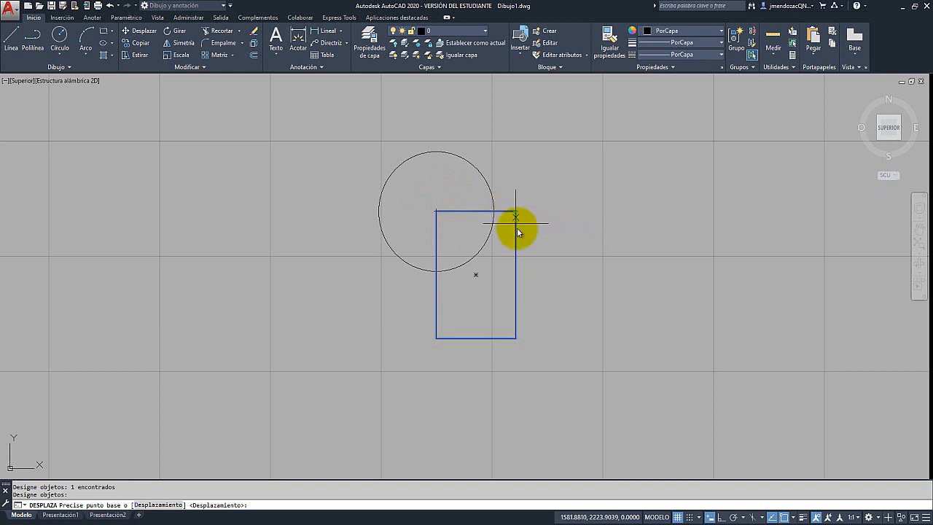
left_click(476, 274)
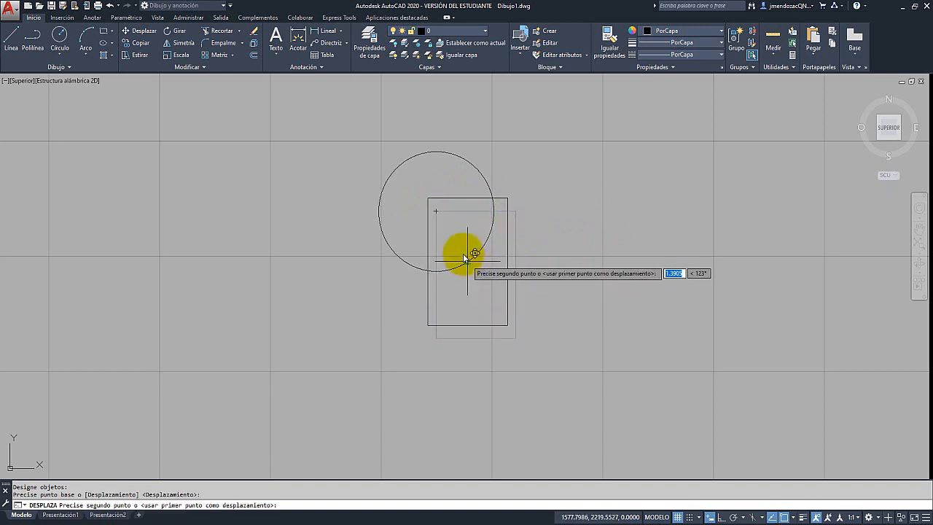
left_click(435, 212)
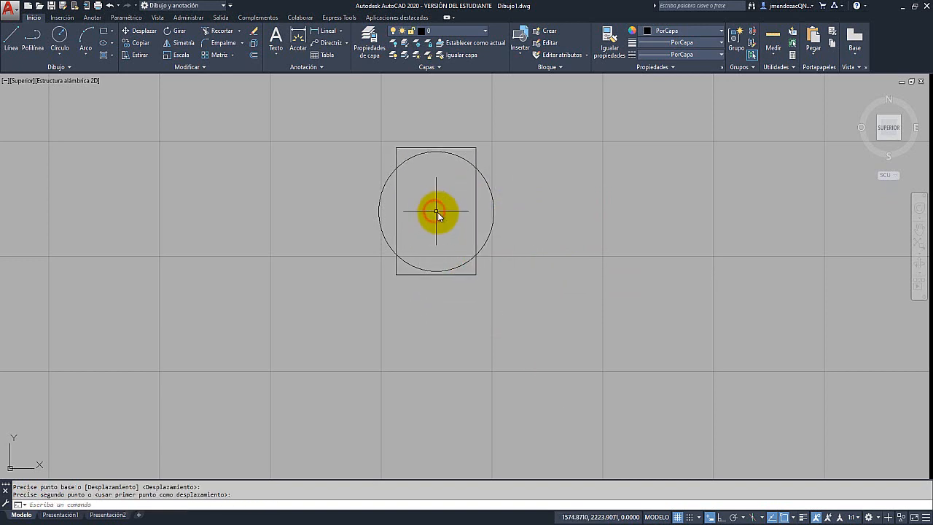
Move the circle and rectangle together from their shared centre to a free point about 20 units to the left
middle_click_drag(454, 210, 450, 266)
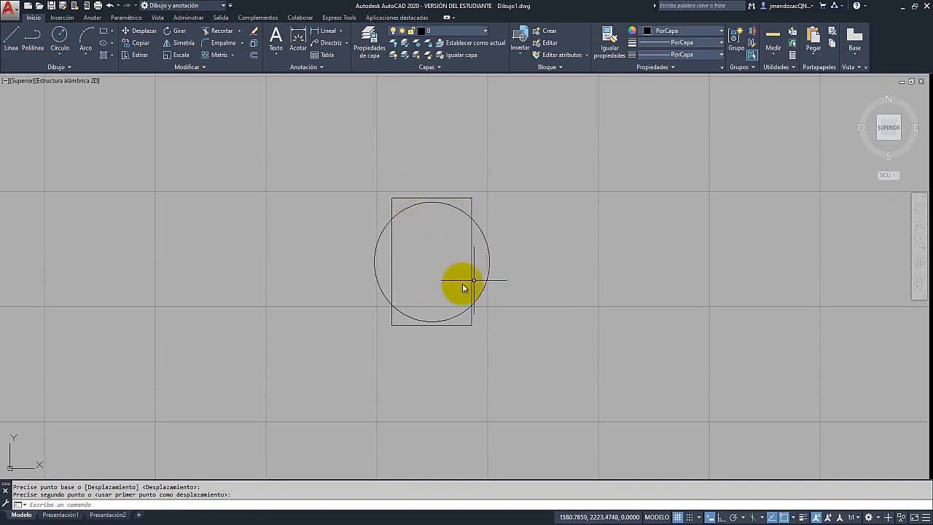
left_click(135, 30)
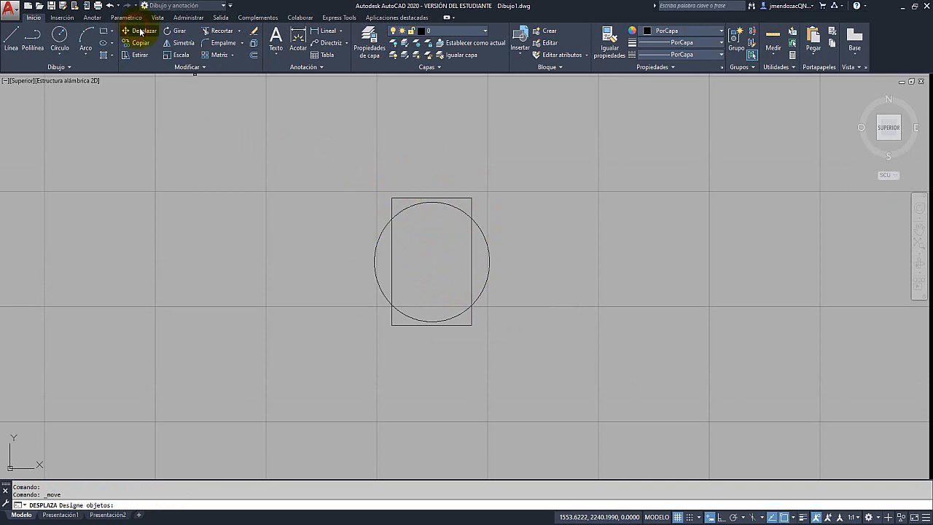
left_click(510, 174)
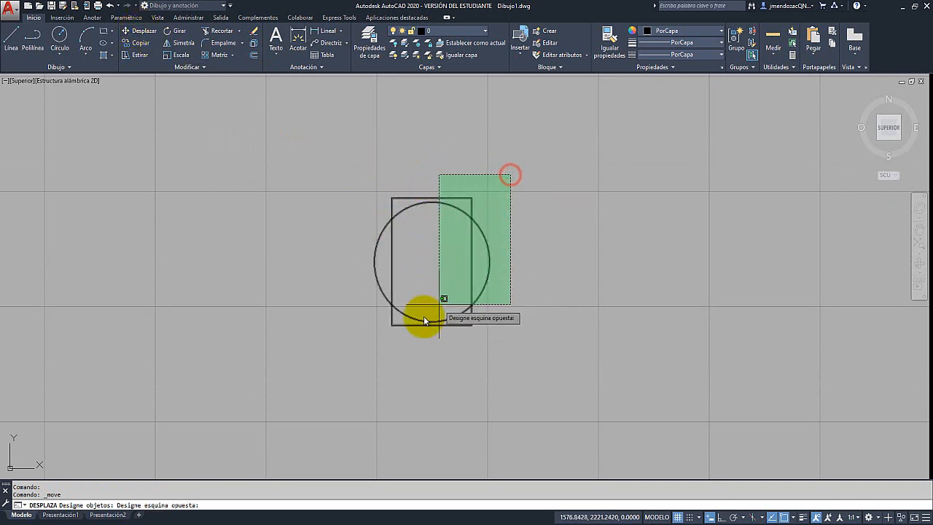
left_click(354, 338)
key("Return")
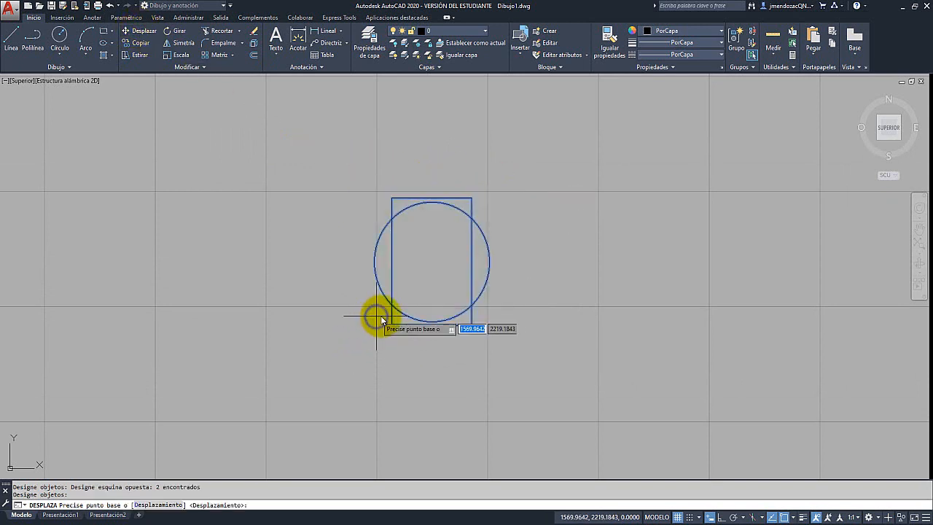
left_click(431, 263)
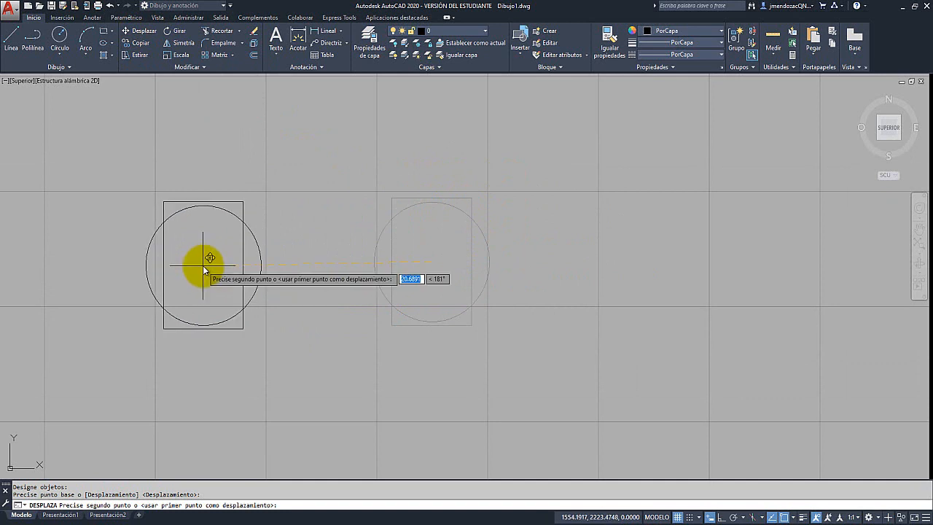
left_click(208, 256)
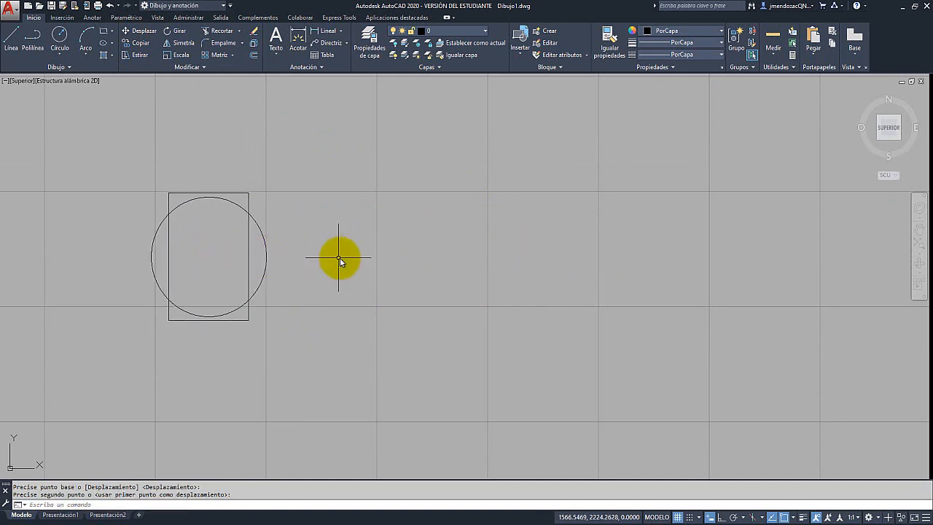
Move the circle and rectangle together from their shared centre about 15 units horizontally left with Ortho mode on
mouse_move(340, 256)
middle_mouse_down()
mouse_move(459, 267)
mouse_move(470, 279)
mouse_move(582, 298)
middle_mouse_up()
key("F8")
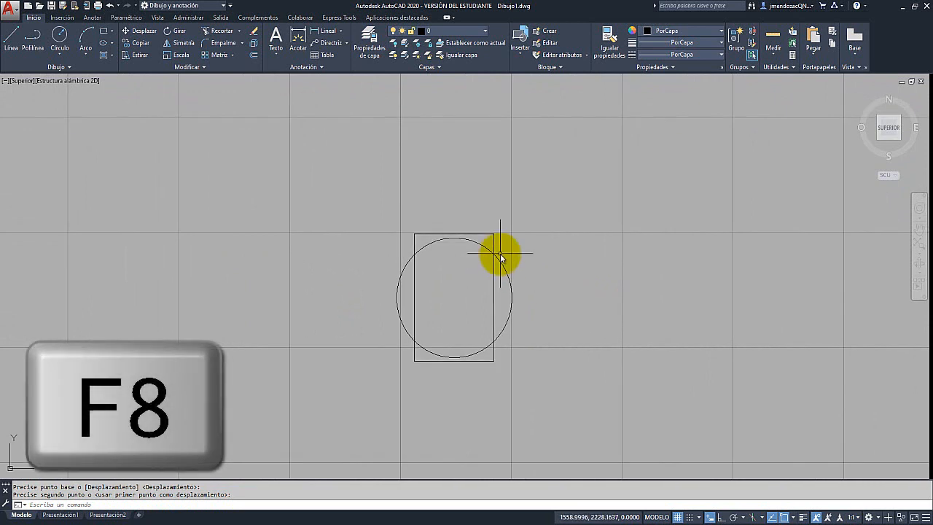
middle_click_drag(501, 255, 476, 254)
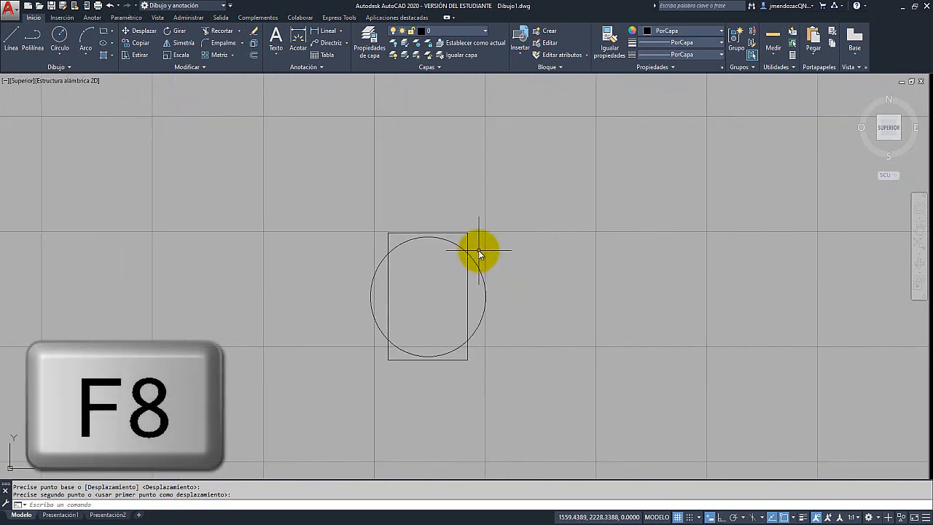
left_click(138, 33)
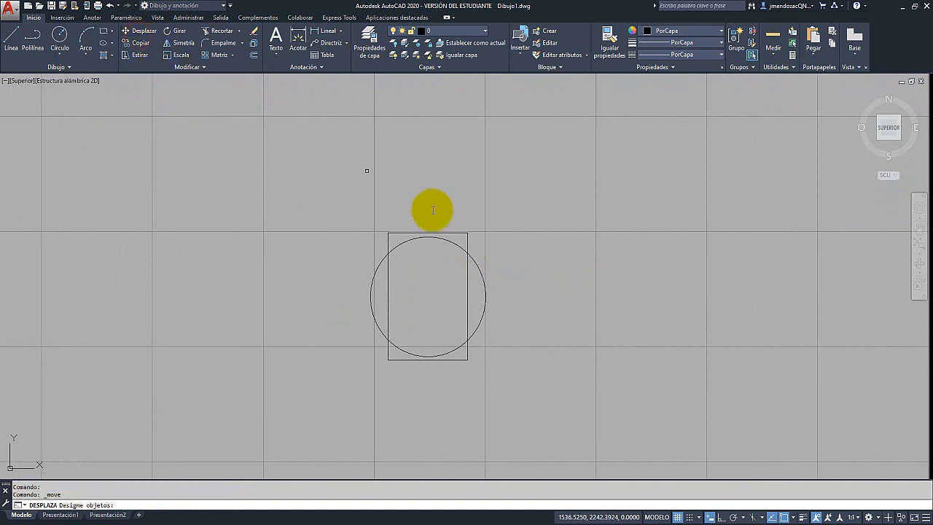
left_click(491, 223)
left_click(375, 366)
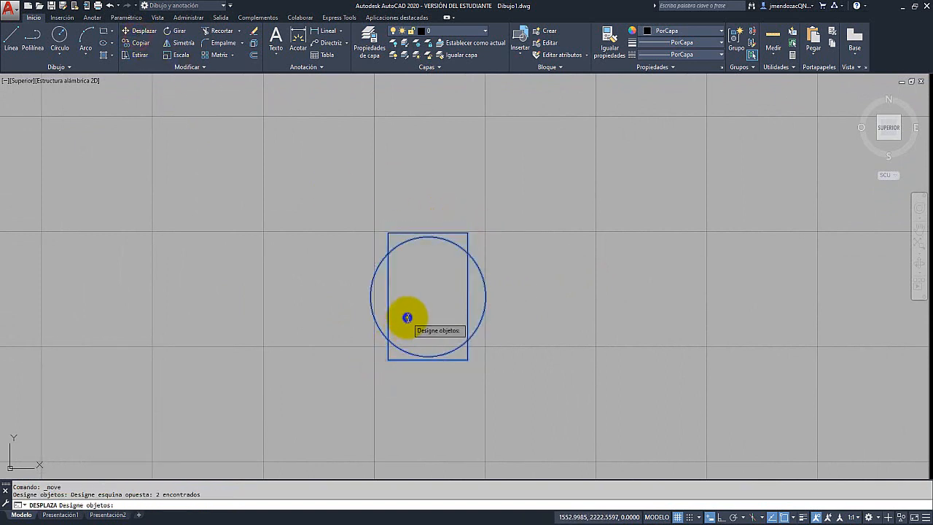
key("Return")
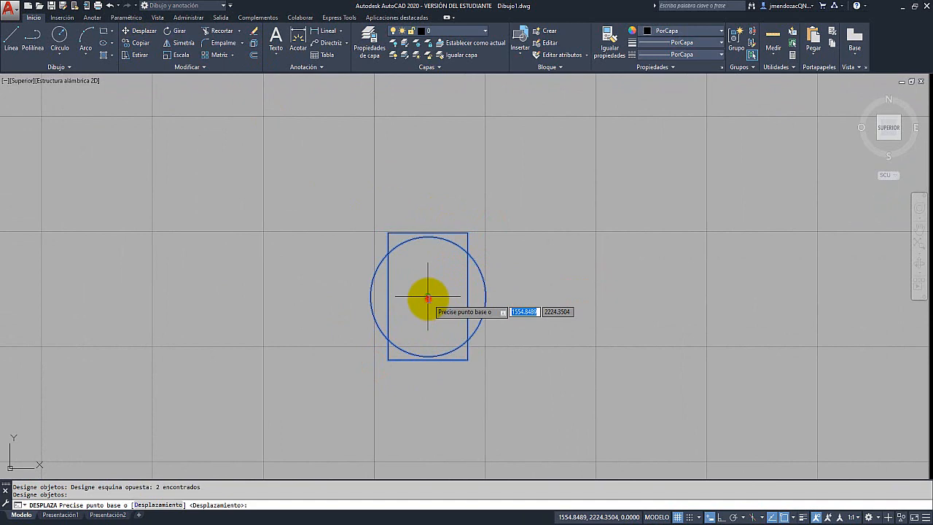
left_click(428, 298)
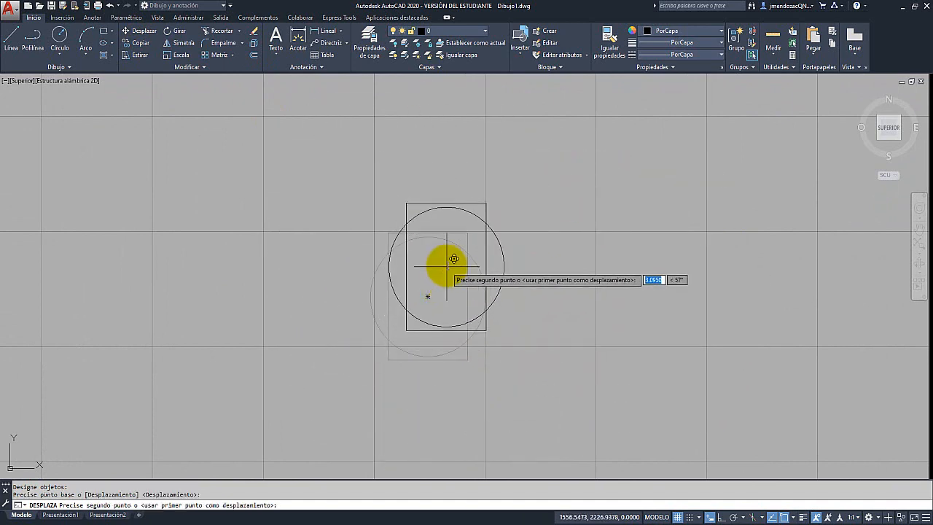
key("F8")
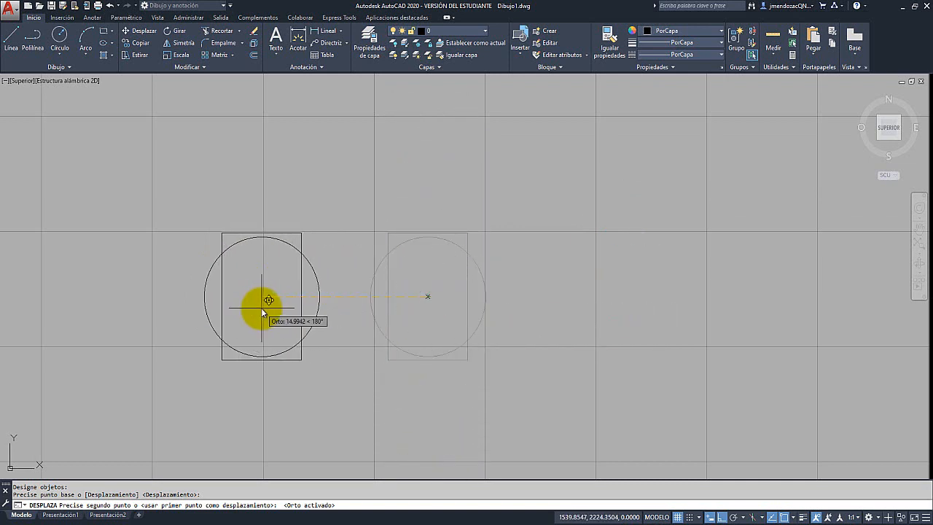
left_click(262, 312)
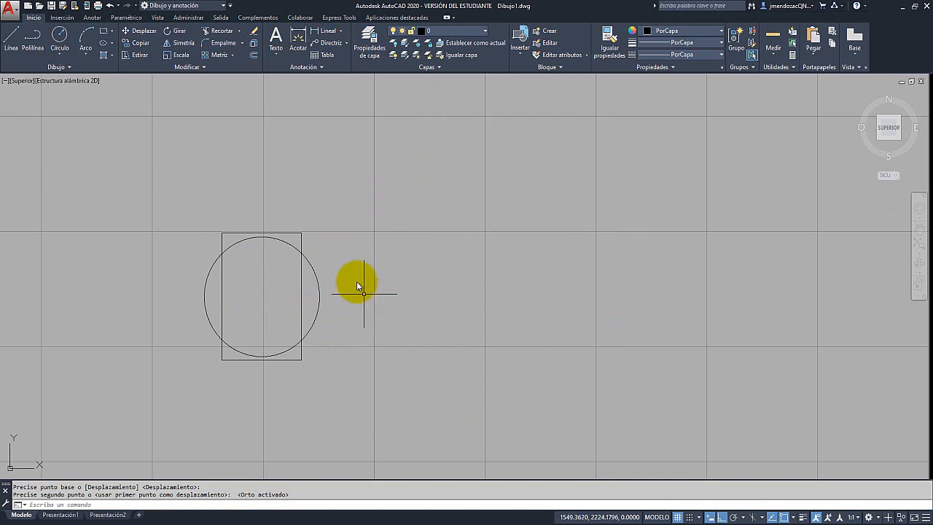
Move the circle and rectangle together from their shared centre exactly 30 units horizontally to the right
left_click(349, 257)
left_click(211, 329)
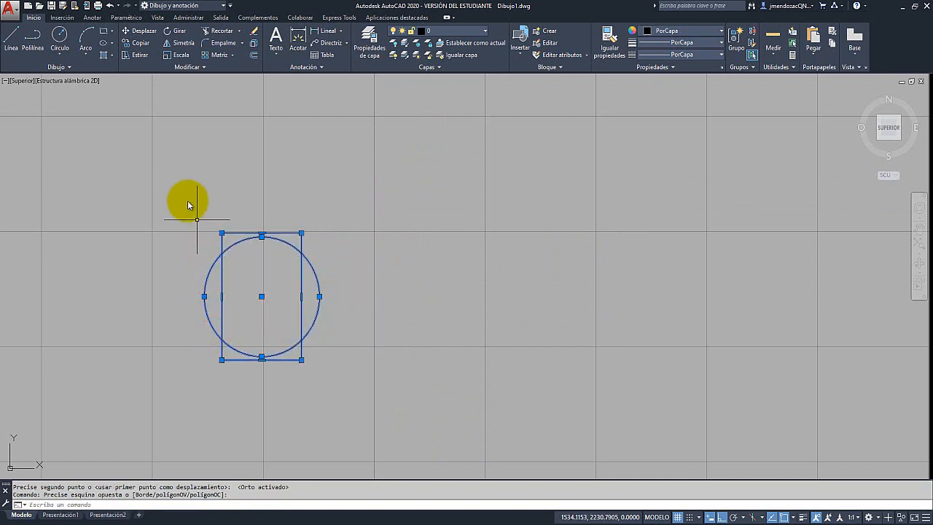
left_click(139, 33)
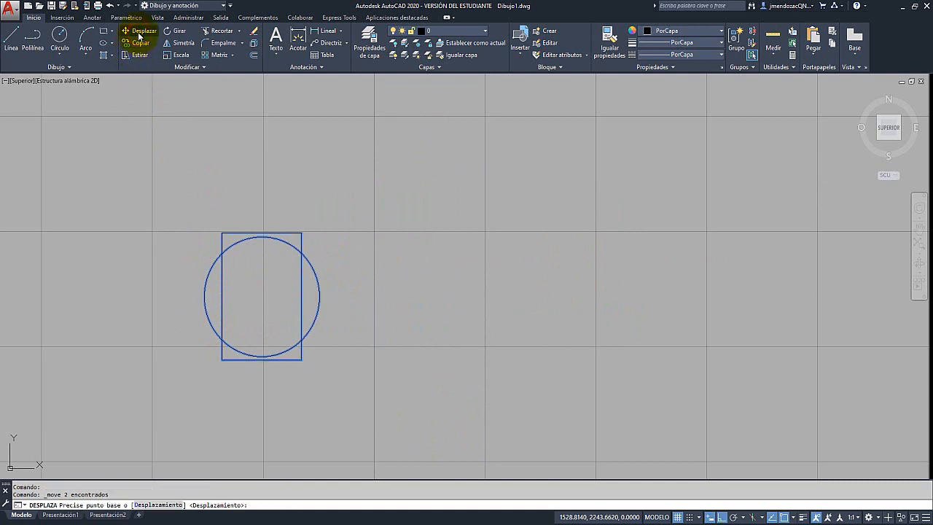
left_click(261, 296)
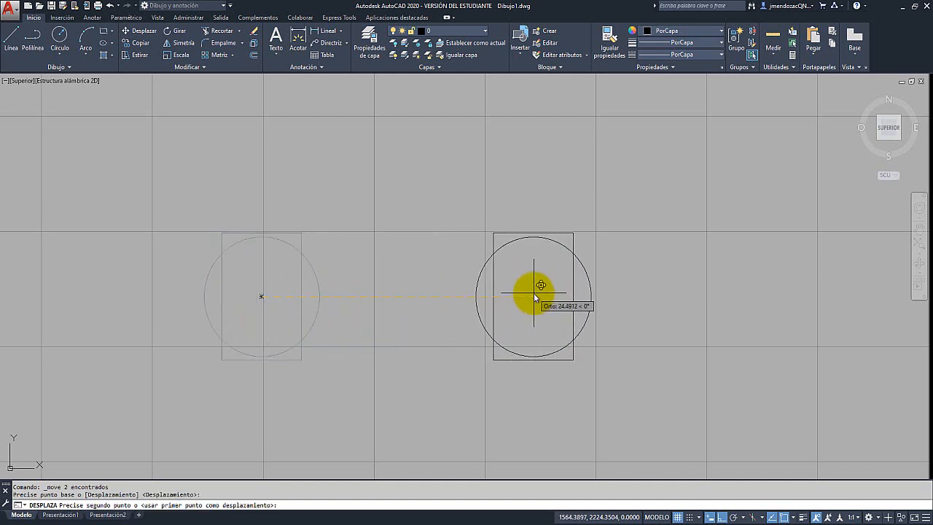
type("30")
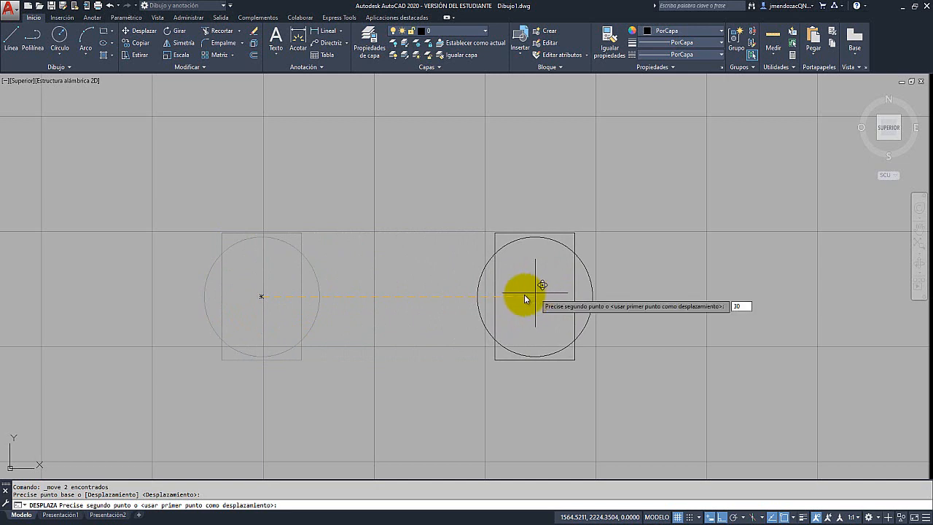
key("Return")
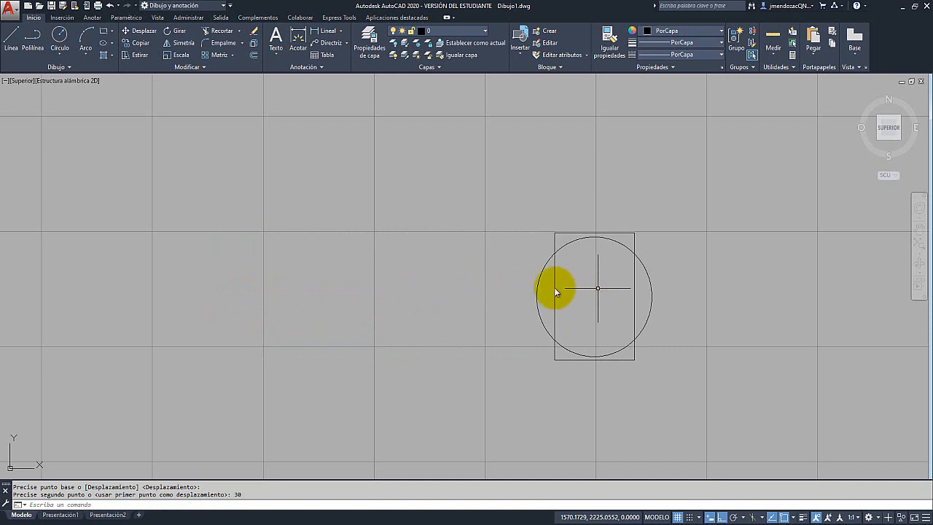
Copy only the rectangle from its upper-right corner about 20 units horizontally to the right, and end the Copy command
mouse_move(556, 295)
middle_mouse_down()
mouse_move(377, 296)
mouse_move(233, 284)
middle_mouse_up()
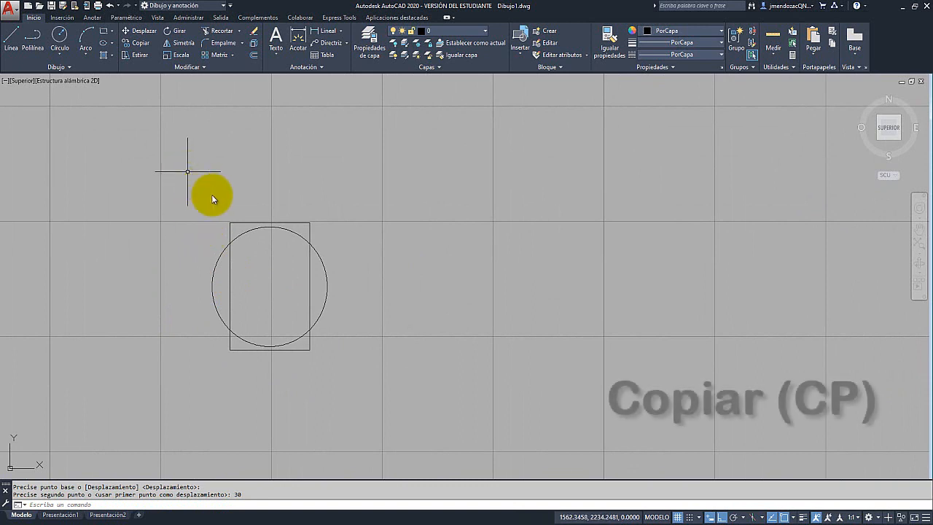
left_click(261, 222)
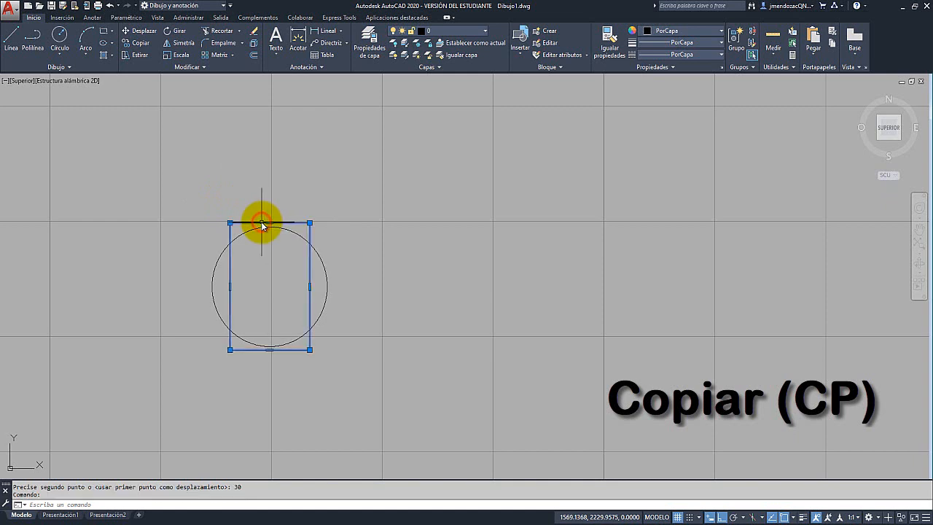
left_click(132, 45)
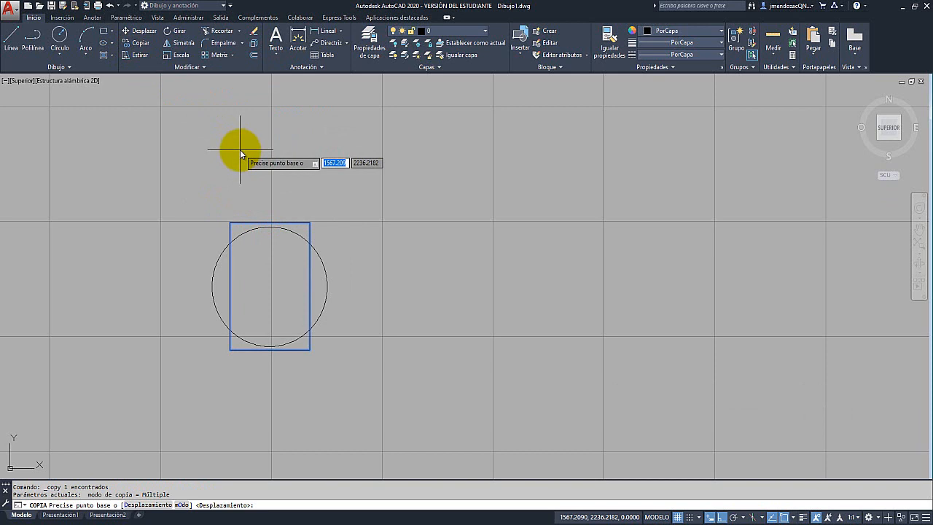
left_click(312, 223)
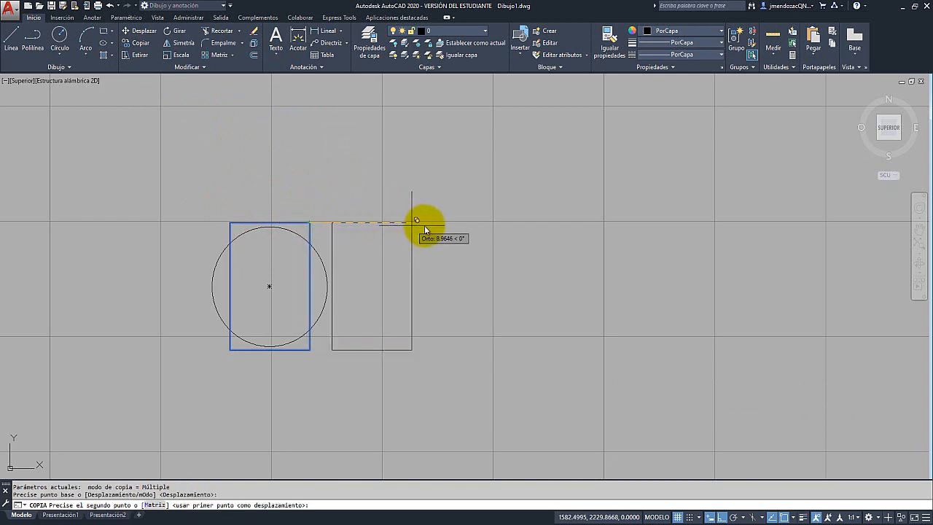
left_click(532, 225)
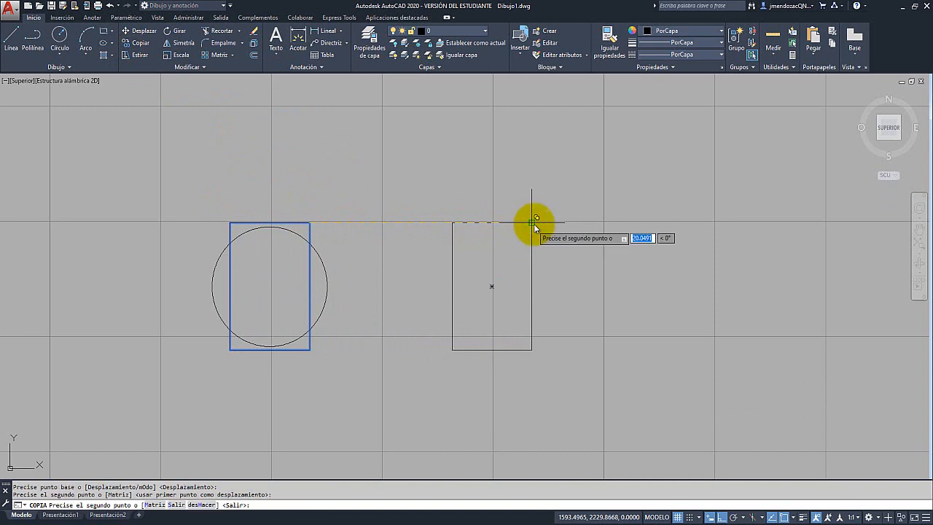
right_click(515, 185)
left_click(534, 191)
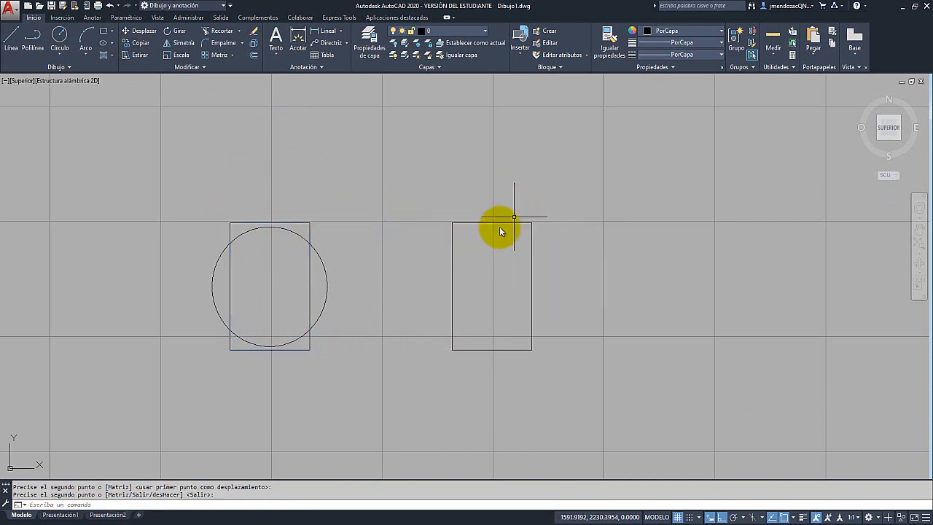
Copy the standalone rectangle from its upper-right corner exactly 20 units horizontally to the right, and end the Copy command
middle_click_drag(408, 262, 325, 266)
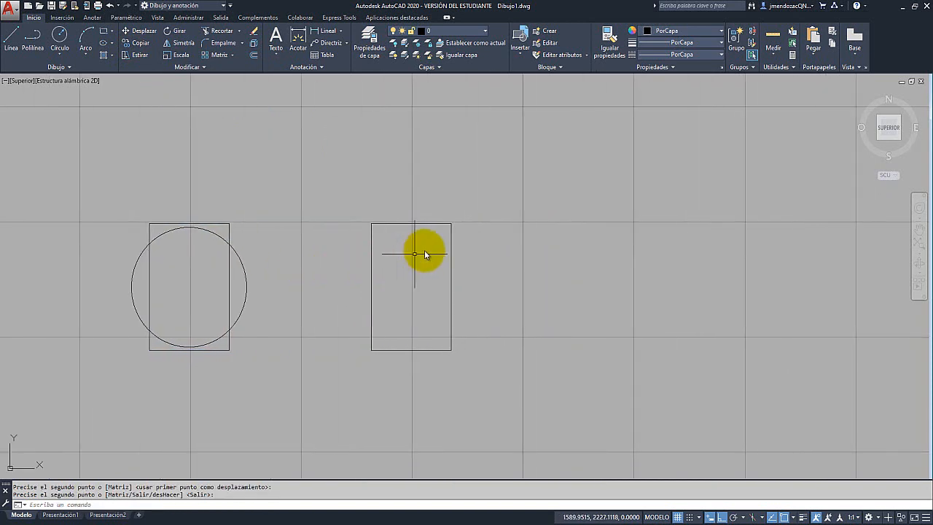
left_click(459, 225)
left_click(430, 248)
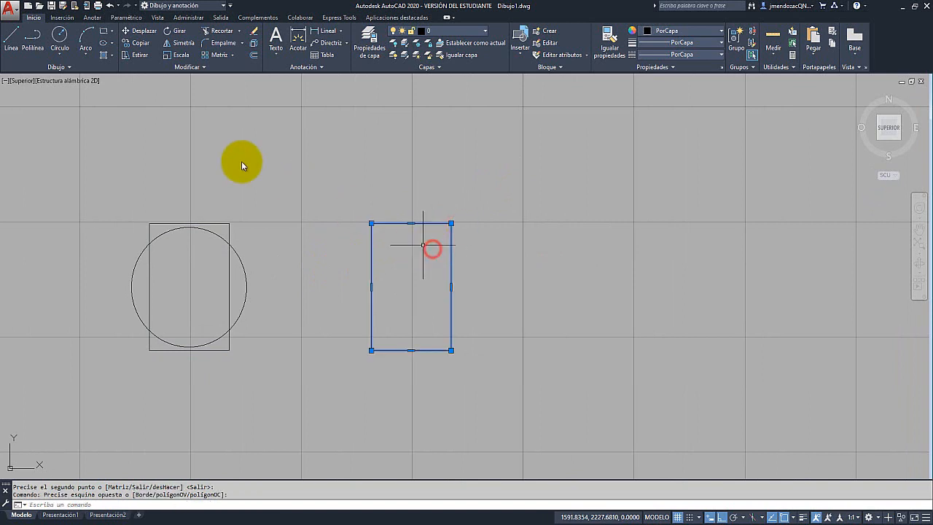
left_click(140, 45)
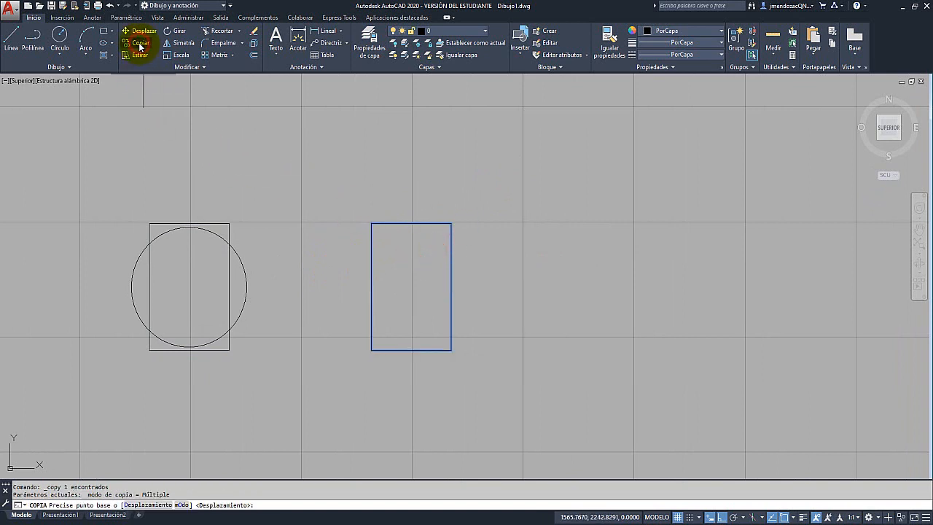
left_click(451, 223)
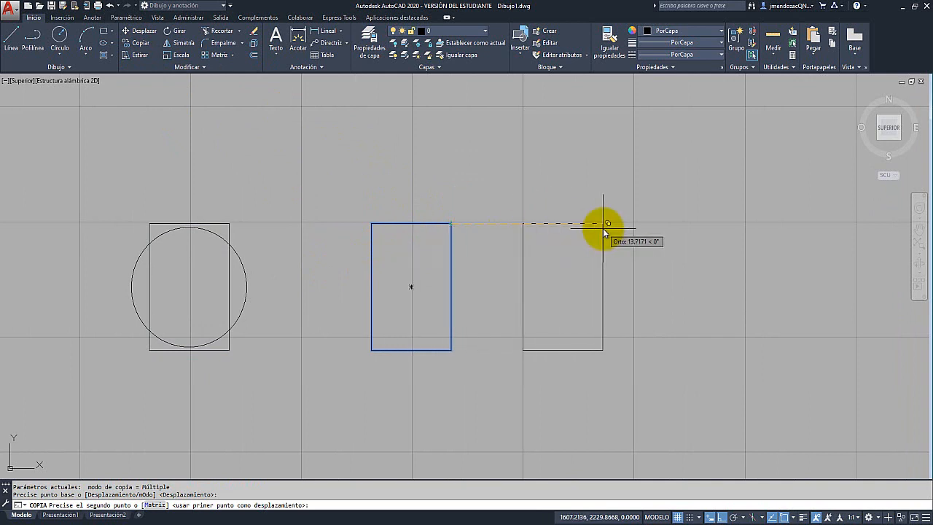
type("20")
key("Return")
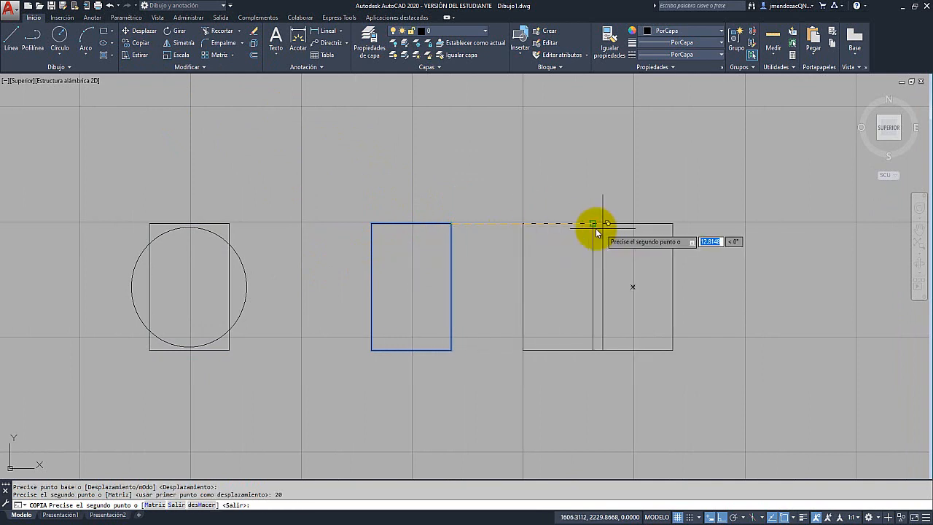
key("Escape")
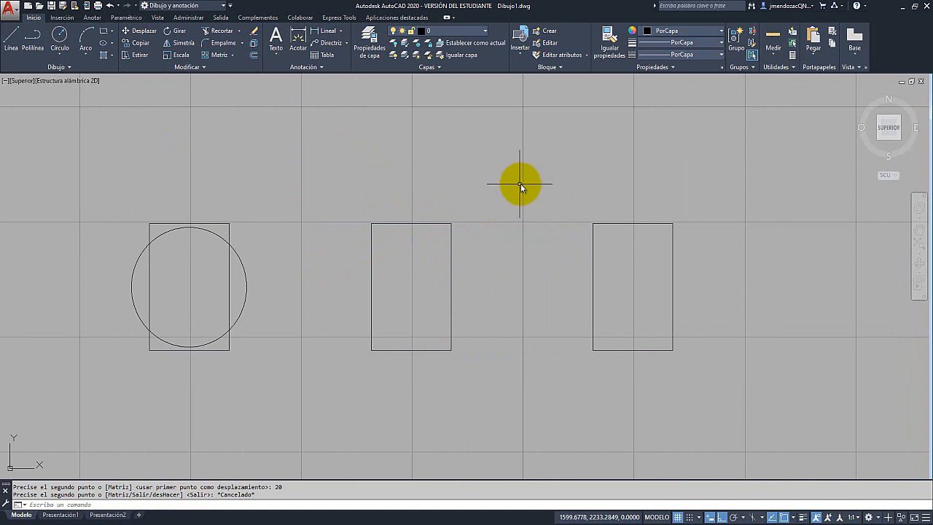
Measure the distance between the geometric centres of the two standalone rectangles
left_click(773, 41)
left_click(773, 56)
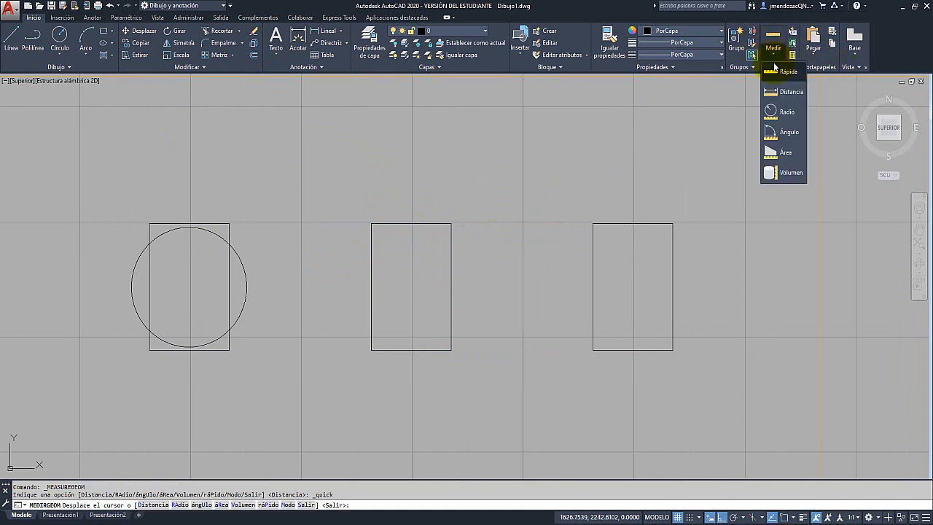
left_click(785, 100)
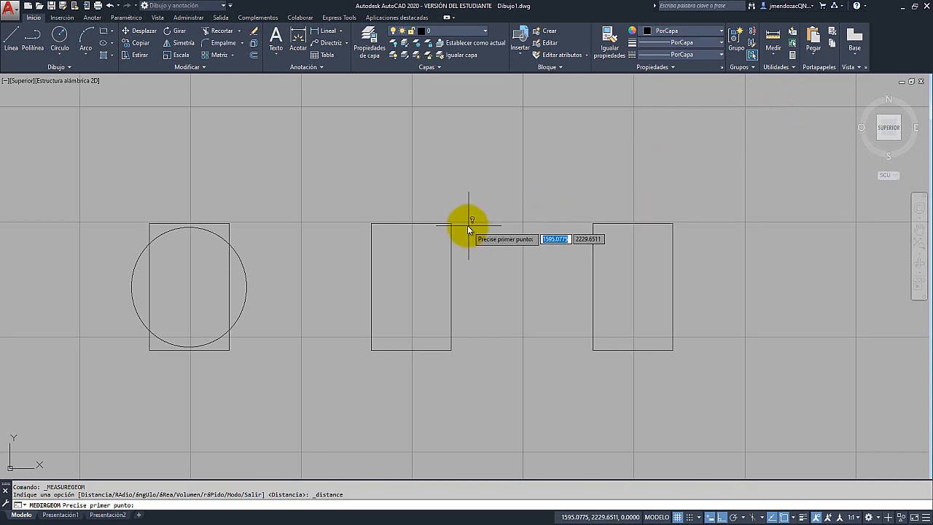
left_click(412, 287)
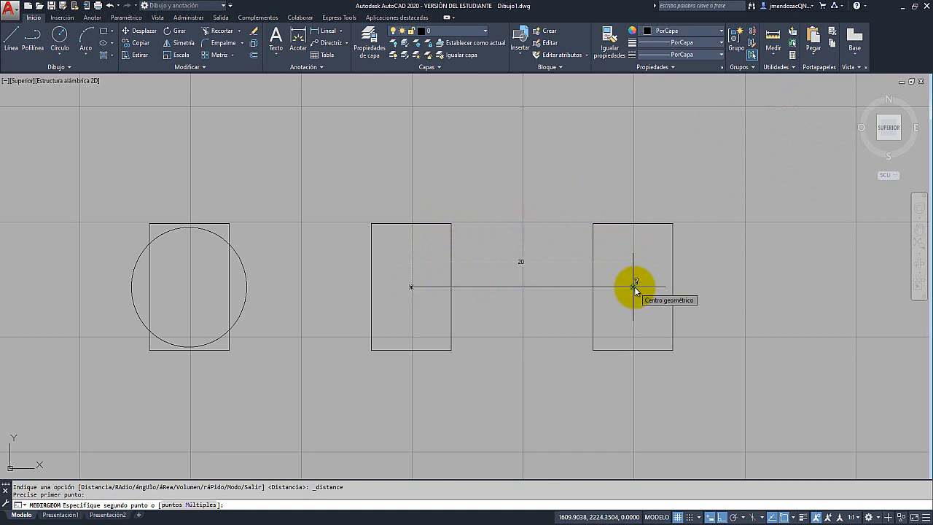
key("Escape")
Draw a narrow upright rectangle above the circle, about four times as tall as it is wide
middle_click_drag(501, 231, 507, 317)
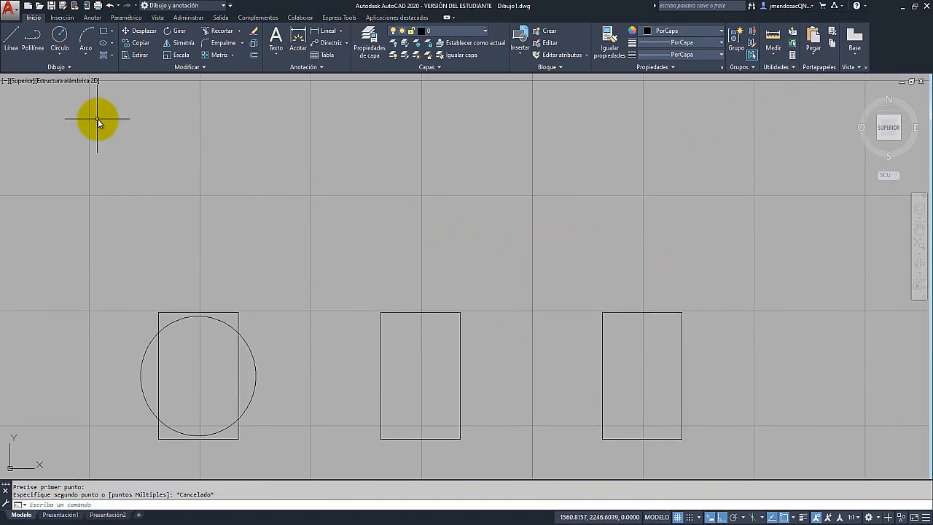
left_click(103, 33)
left_click(190, 157)
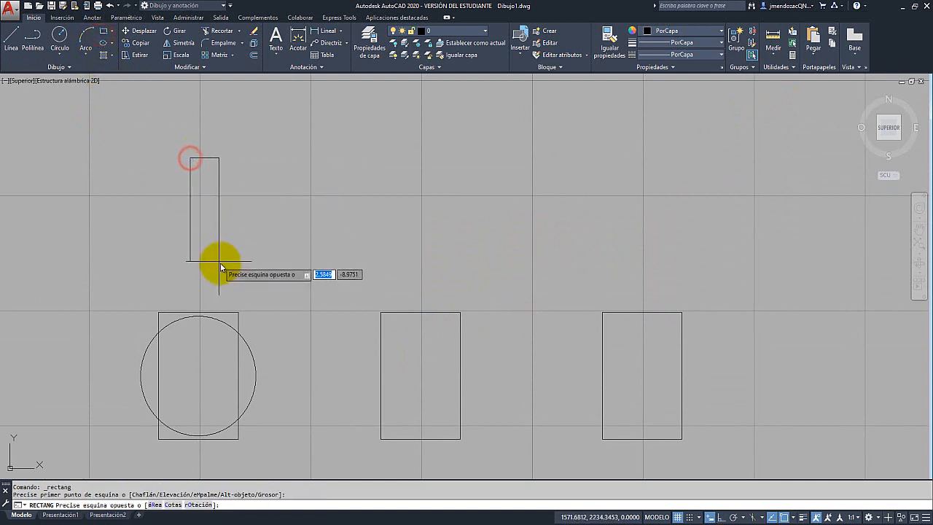
left_click(216, 268)
Copy the narrow rectangle from its upper-left corner 5, 10, 15 and 20 units horizontally to the right, and end the Copy command
left_click(229, 175)
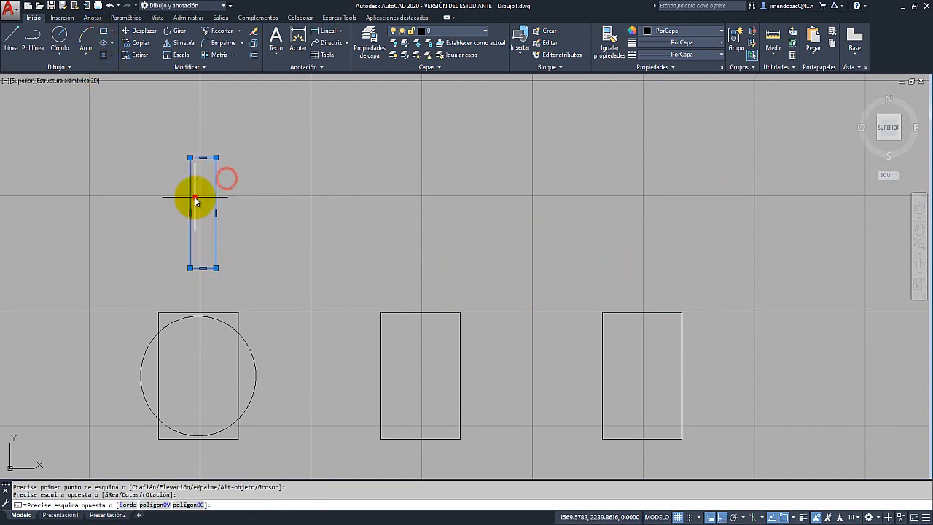
left_click(195, 196)
left_click(135, 42)
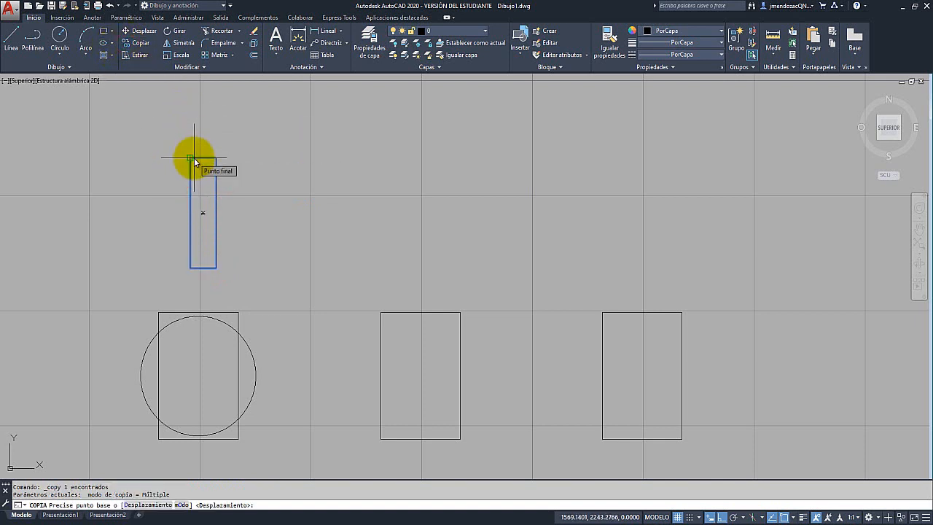
left_click(192, 159)
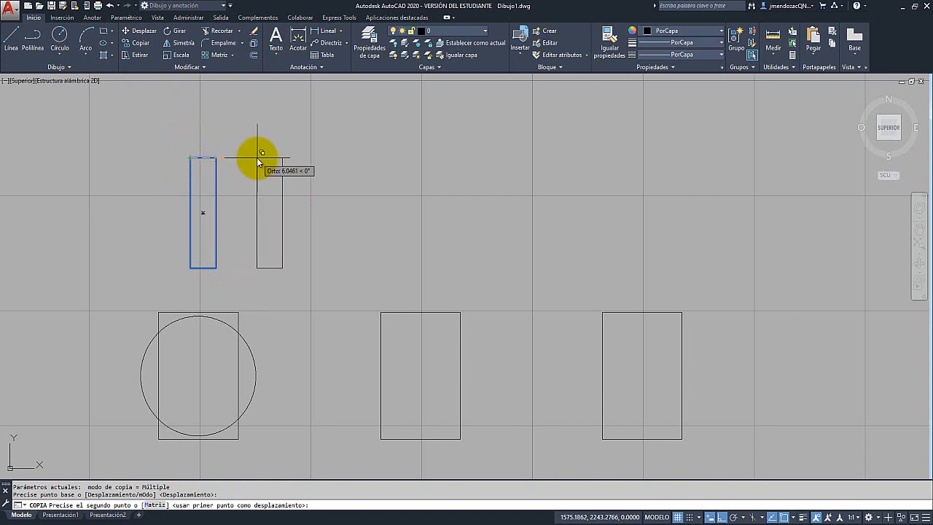
type("5")
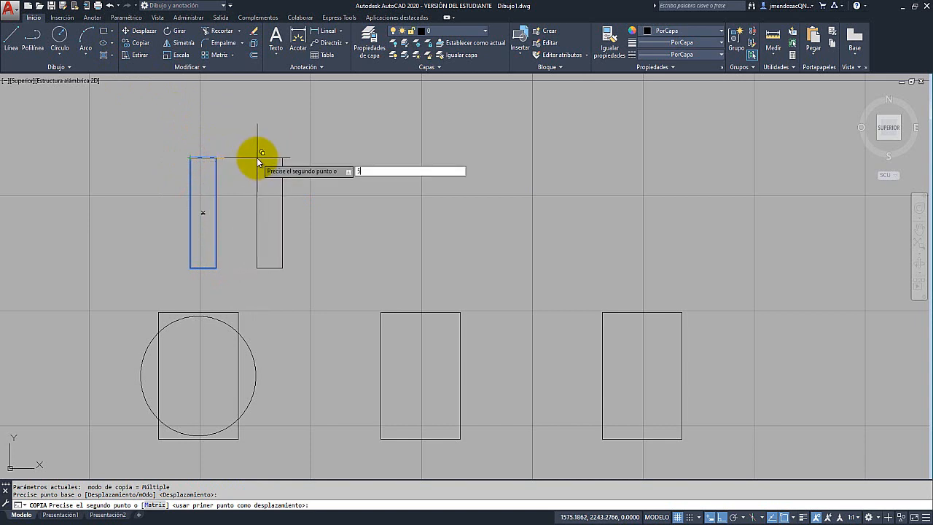
key("Return")
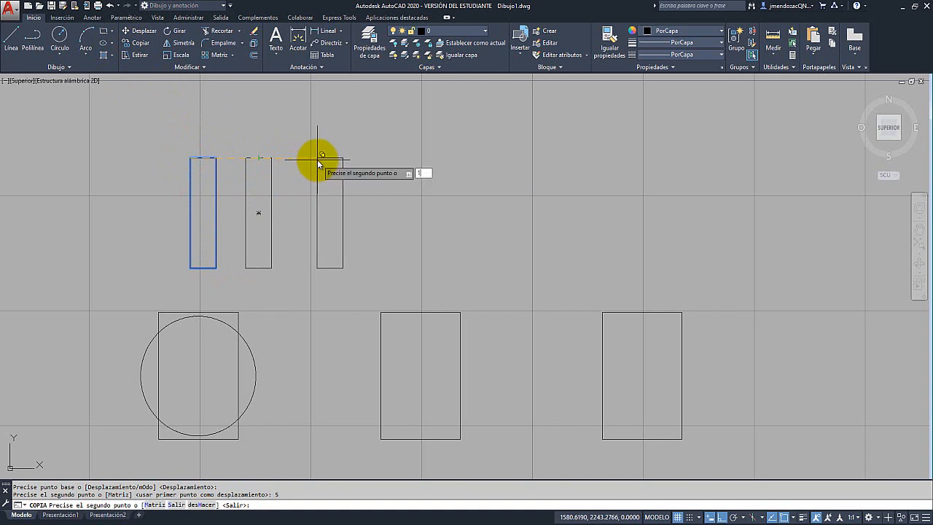
type("10")
key("Return")
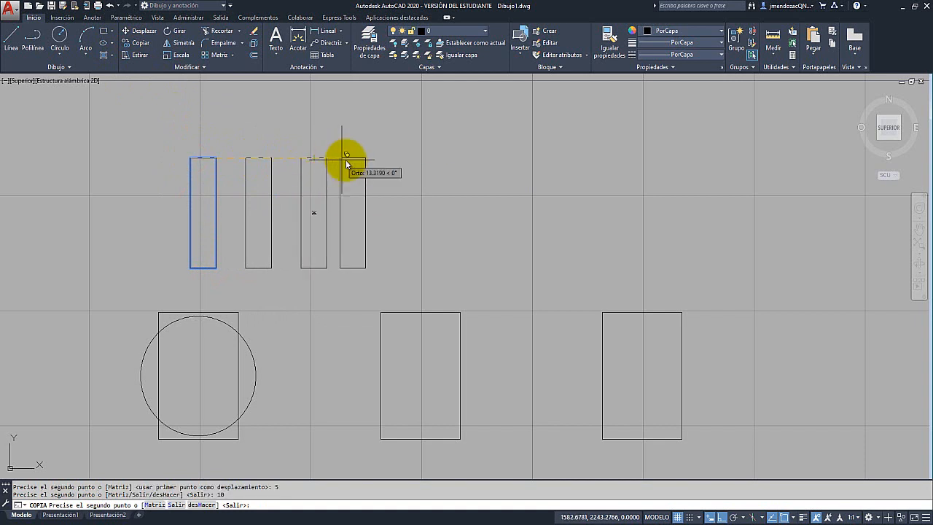
type("15")
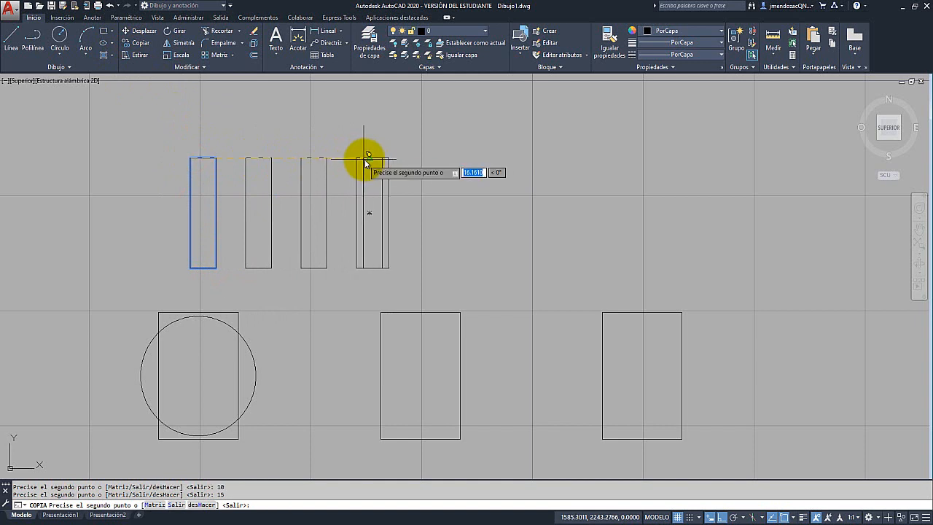
key("Return")
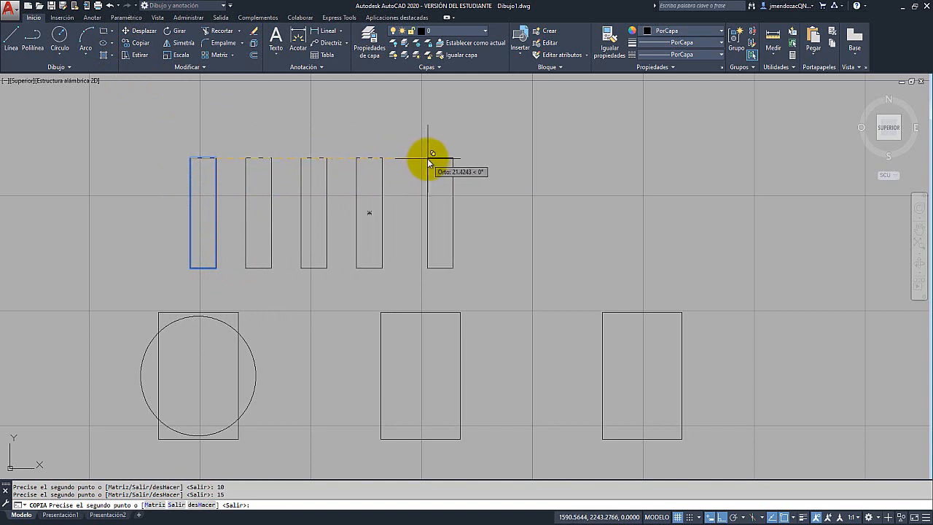
type("20")
key("Return")
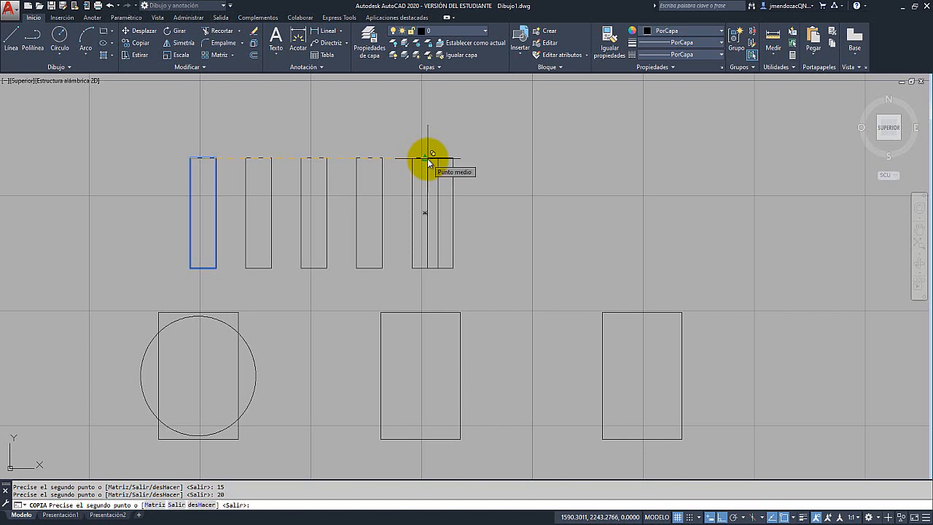
key("Escape")
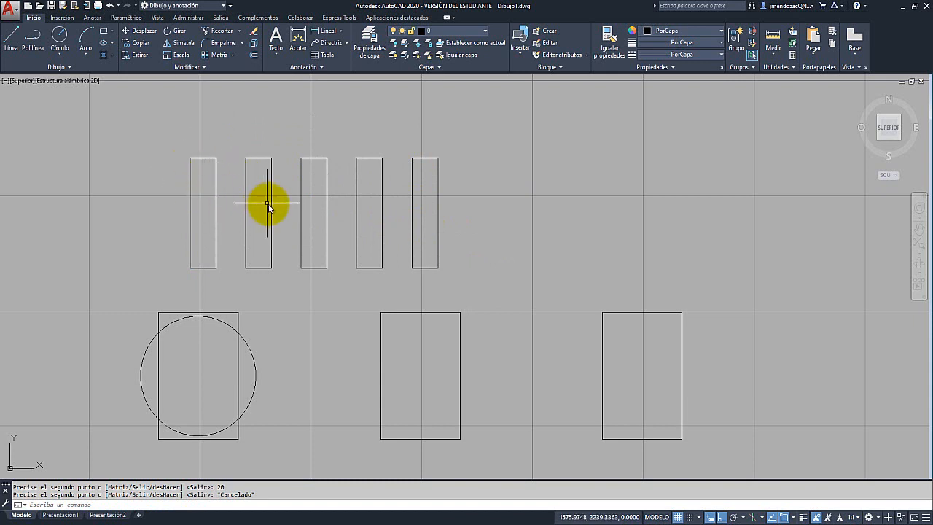
Draw a horizontal line 20 units long in the empty area to the right of the row of narrow rectangles
mouse_move(343, 212)
middle_mouse_down()
mouse_move(298, 264)
mouse_move(246, 259)
middle_mouse_up()
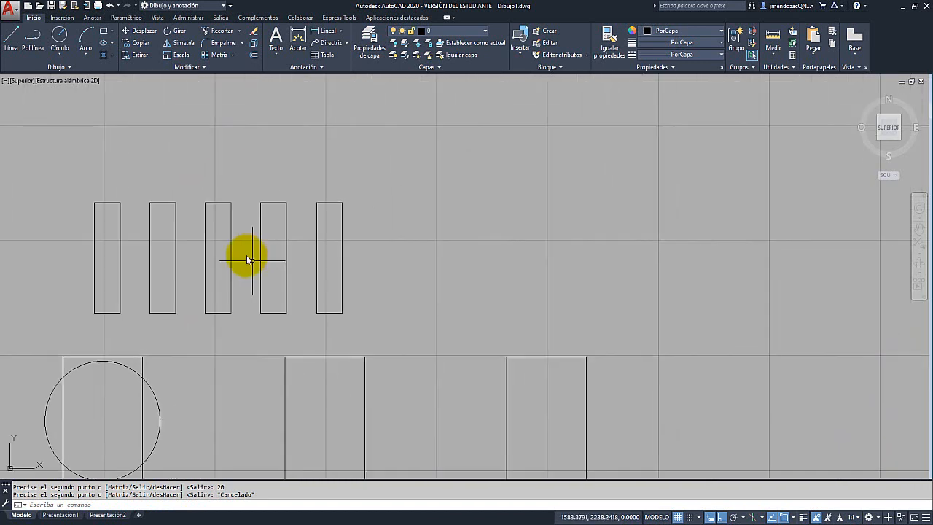
left_click(8, 42)
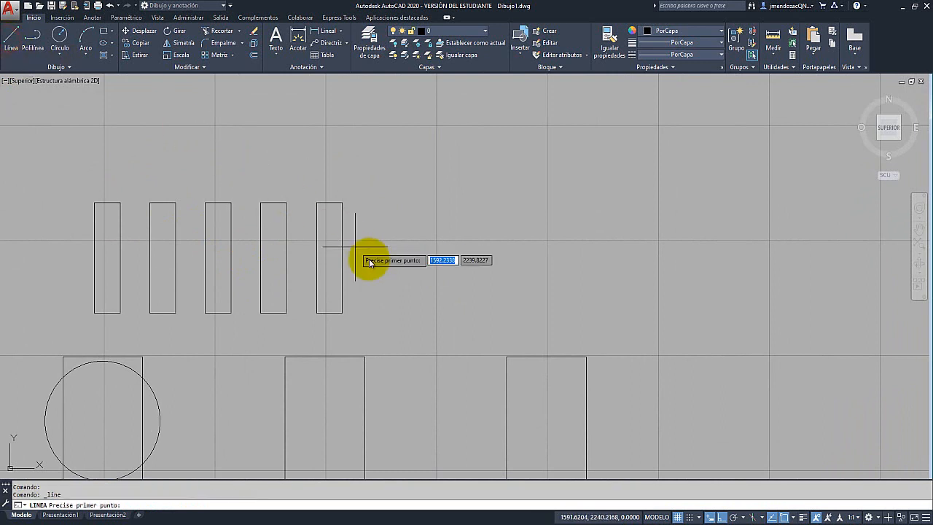
left_click(411, 288)
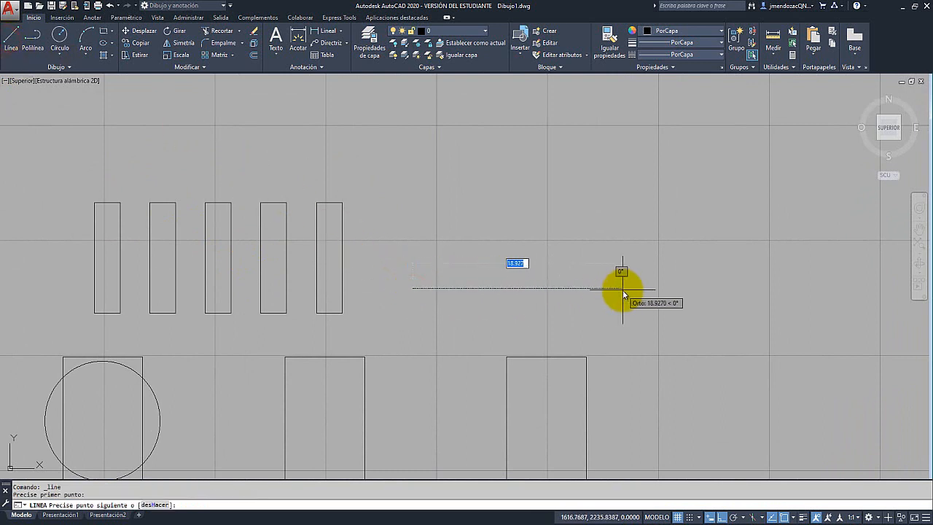
type("20")
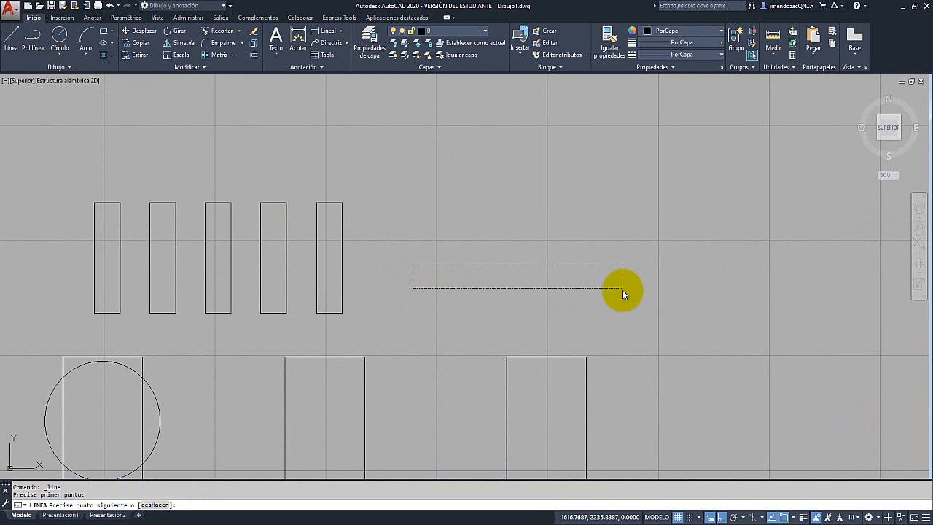
key("Return")
key("Escape")
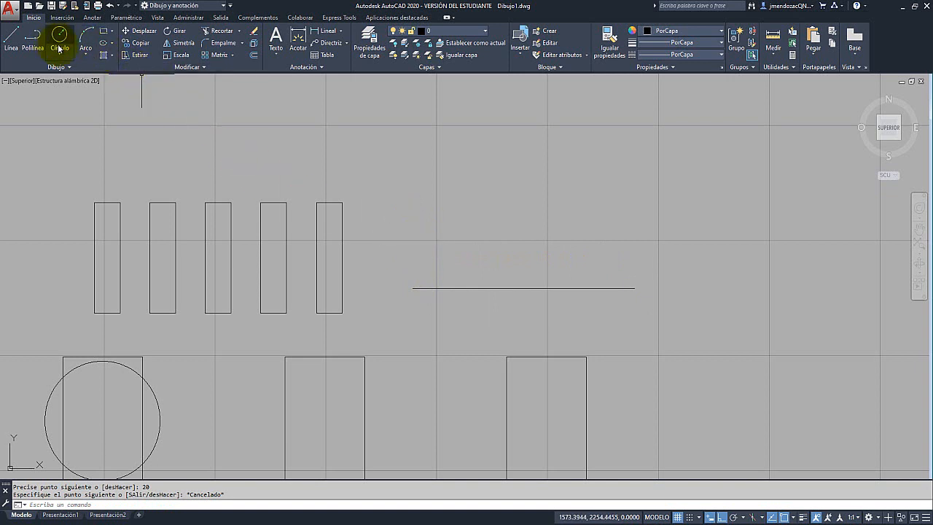
Copy the horizontal line from its left endpoint 2, 4, 6 and 8 units straight up, and turn Ortho mode off
left_click(130, 45)
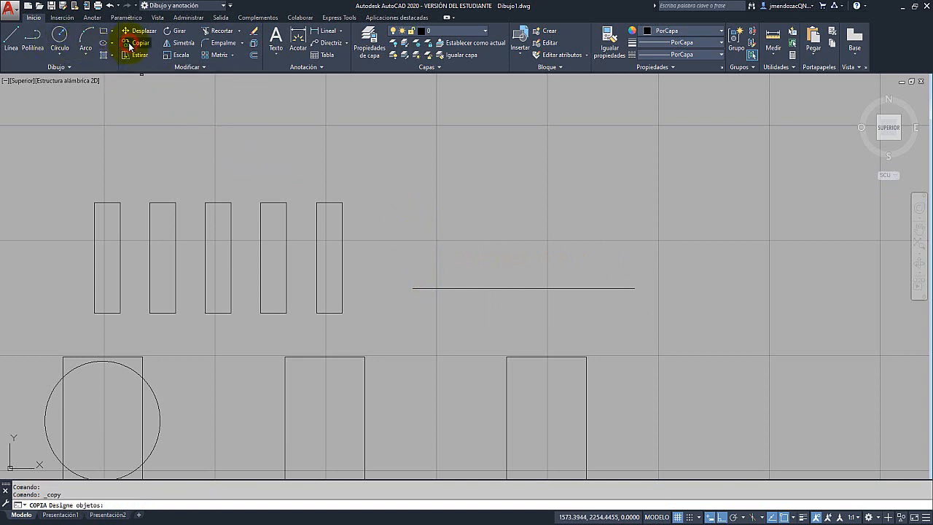
left_click(450, 289)
key("Return")
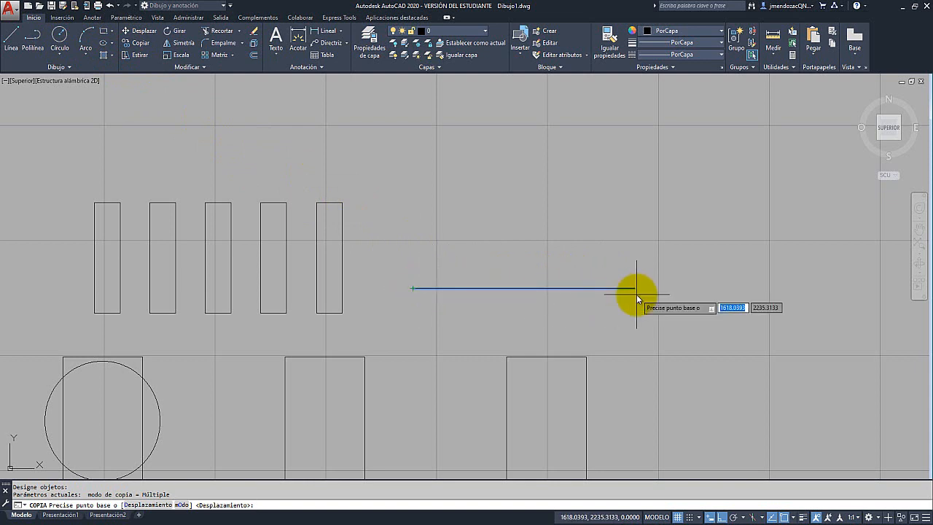
left_click(412, 287)
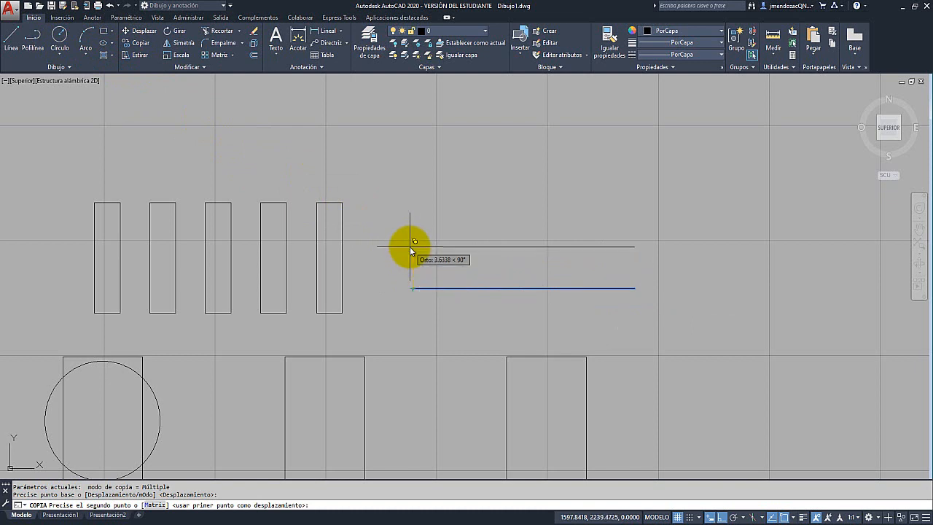
type("2")
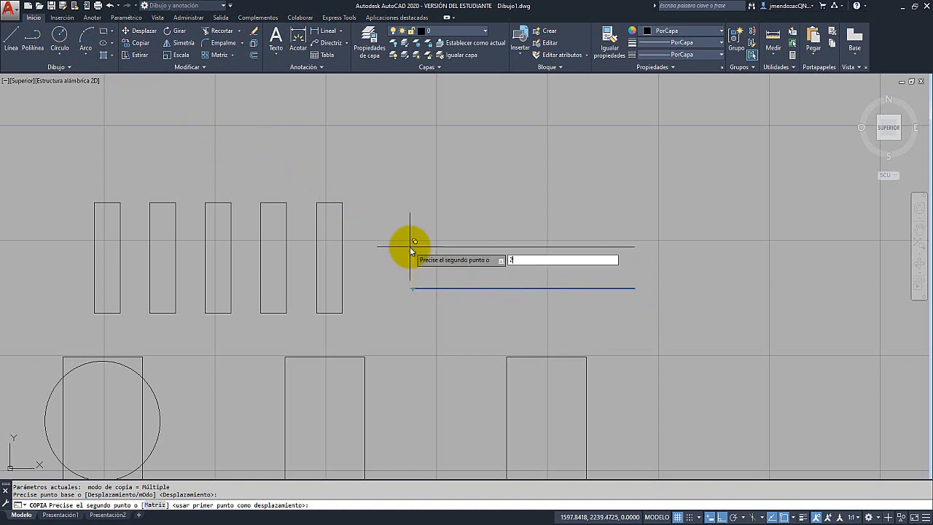
key("Return")
type("4")
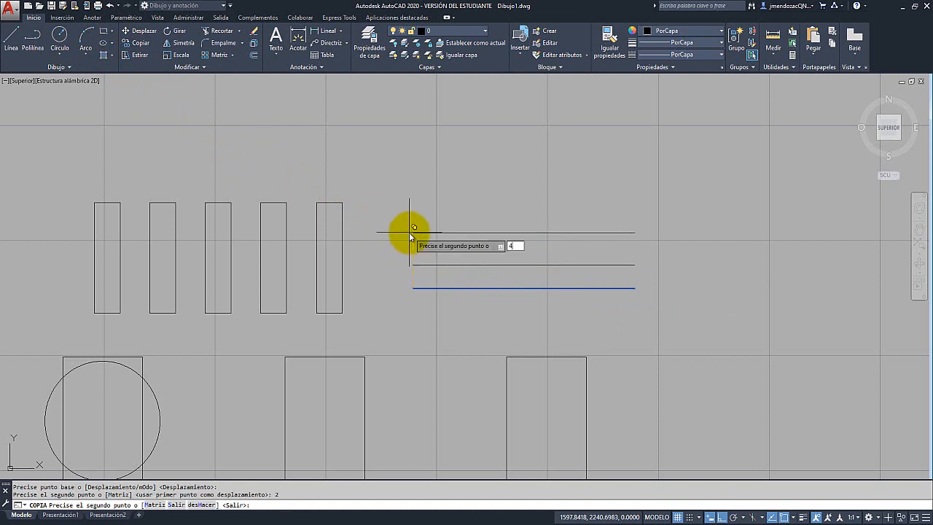
key("Return")
type("6")
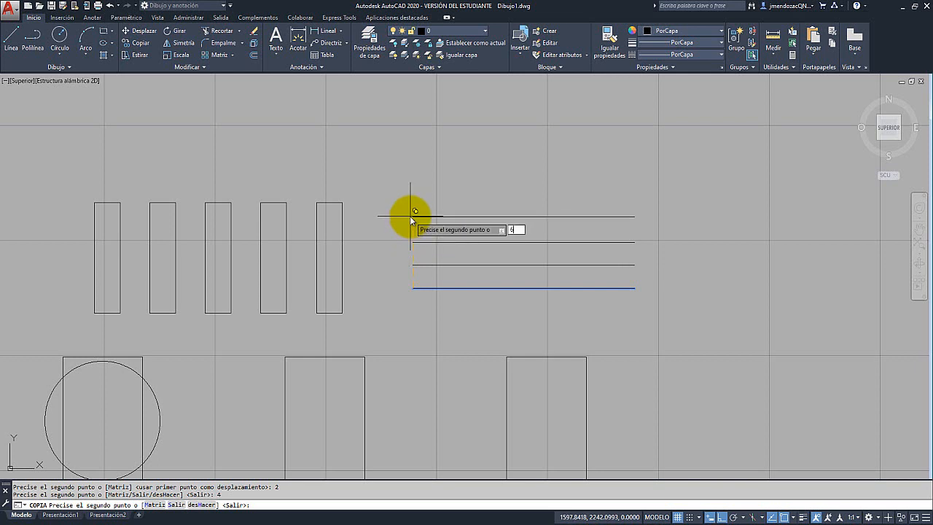
key("Return")
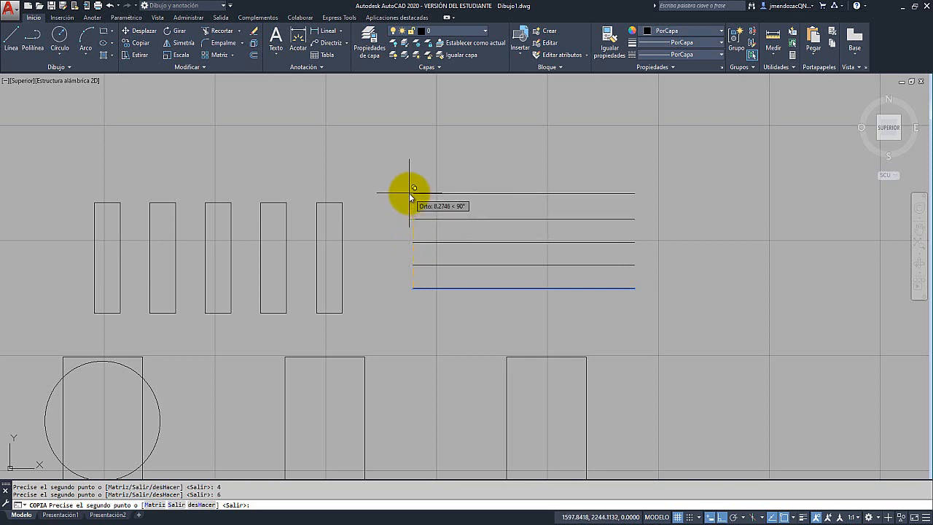
type("8")
key("Return")
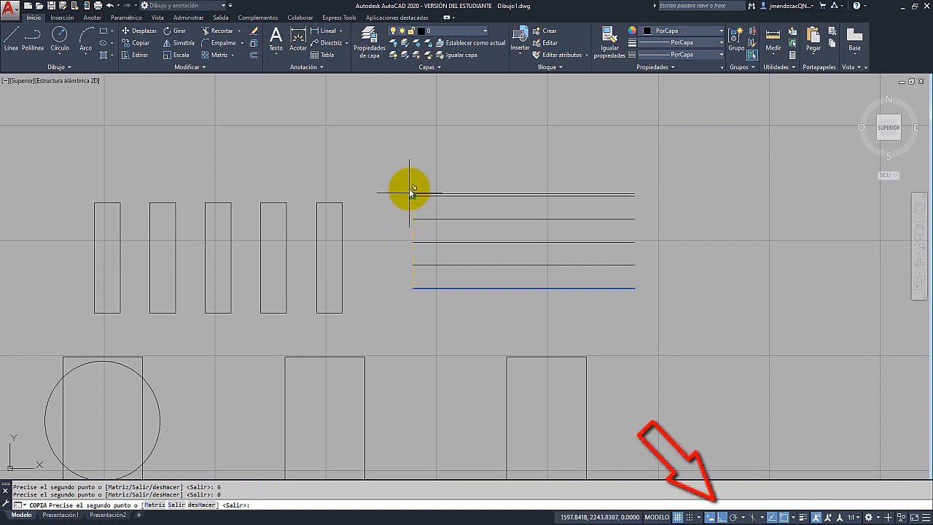
key("F8")
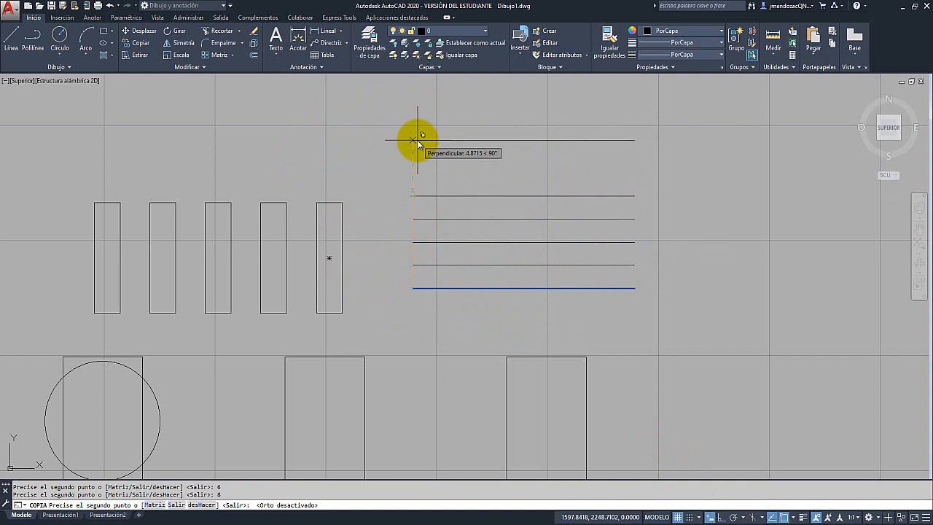
Turn Ortho mode back on, copy the horizontal line 10 units straight up from its left endpoint, and end the Copy command
key("F8")
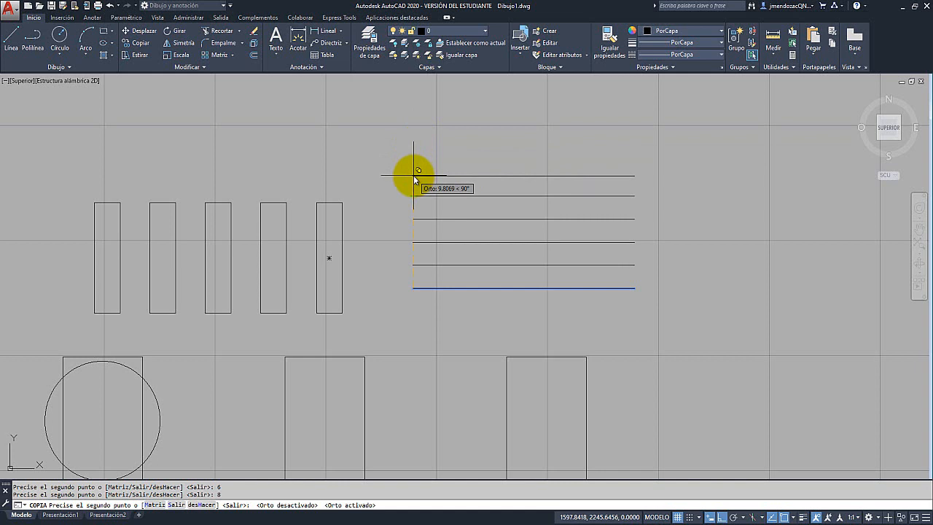
type("10")
key("Return")
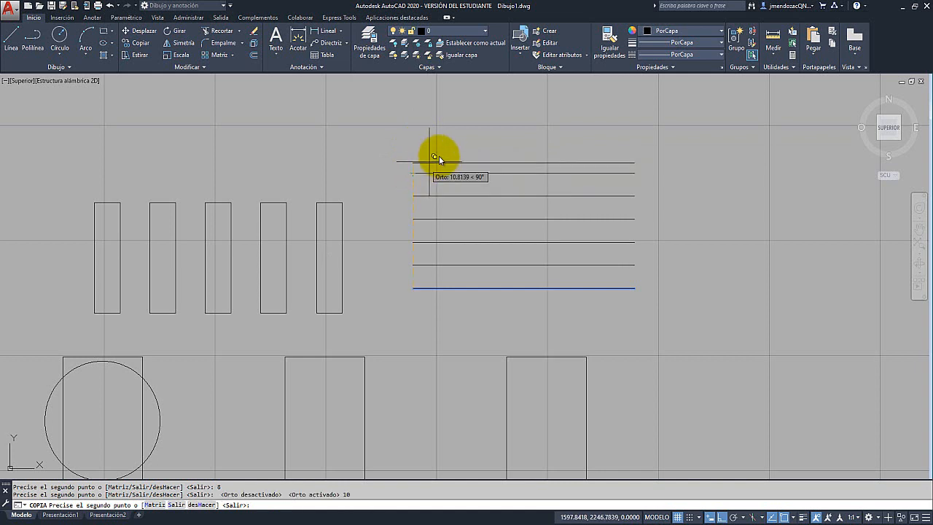
key("Escape")
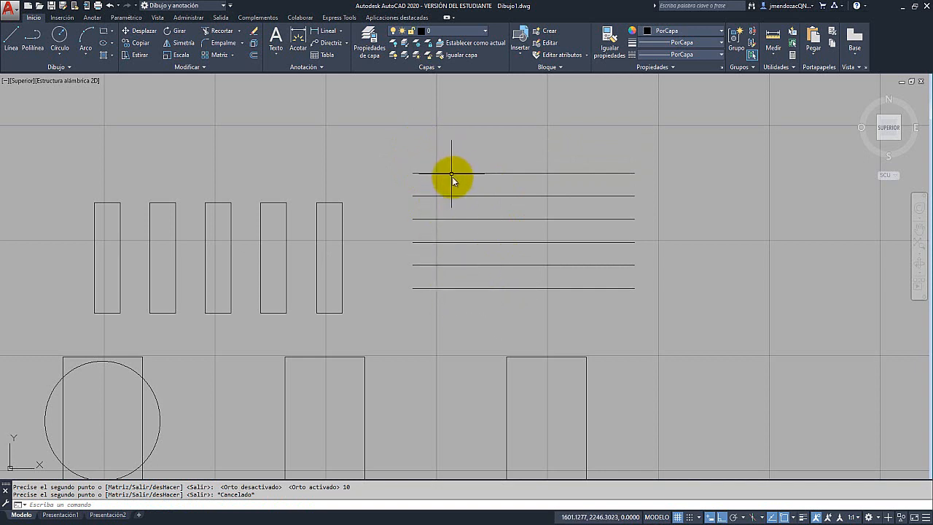
Copy all five narrow rectangles and the six horizontal lines together about 50 units horizontally to the right, and end the Copy command
scroll(452, 177, "down", 2)
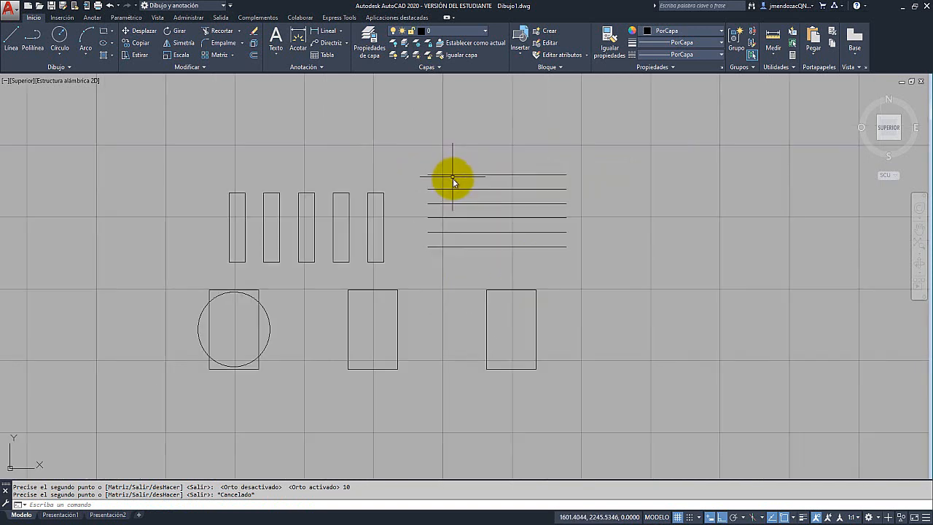
left_click(478, 149)
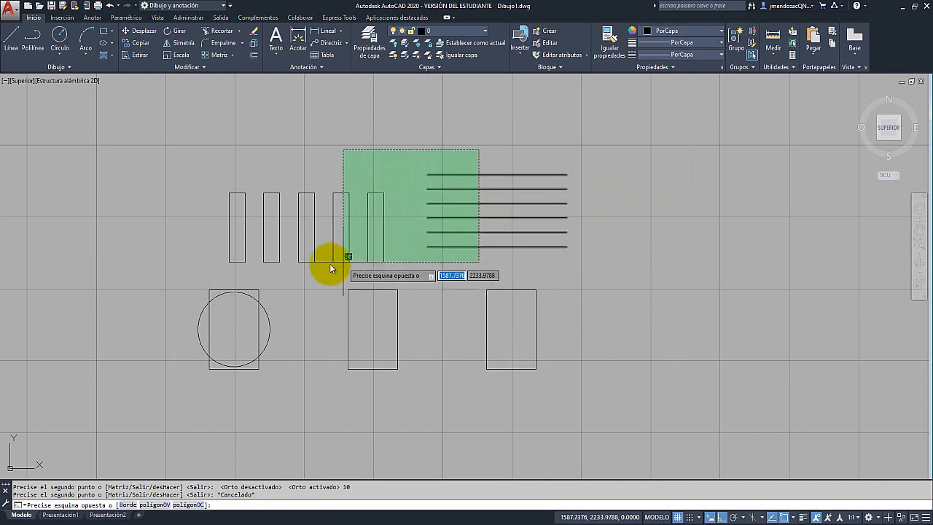
left_click(227, 273)
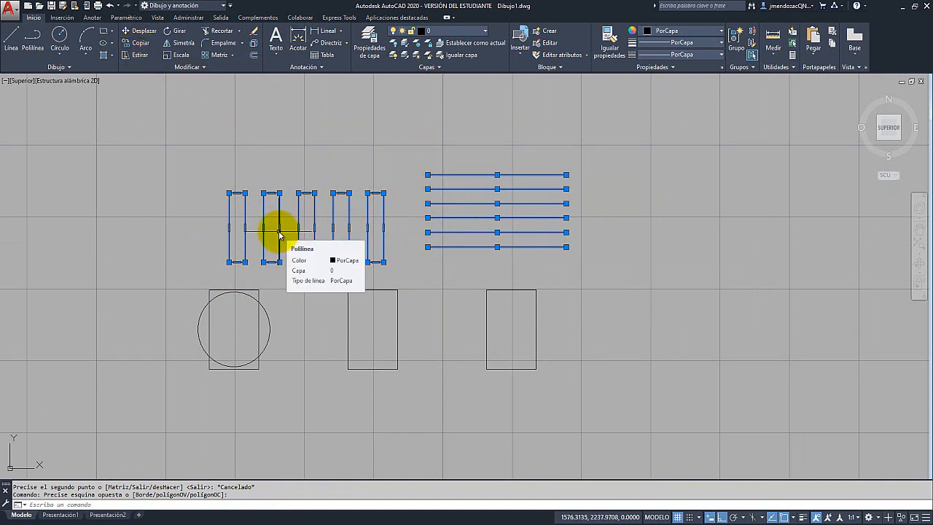
left_click(135, 42)
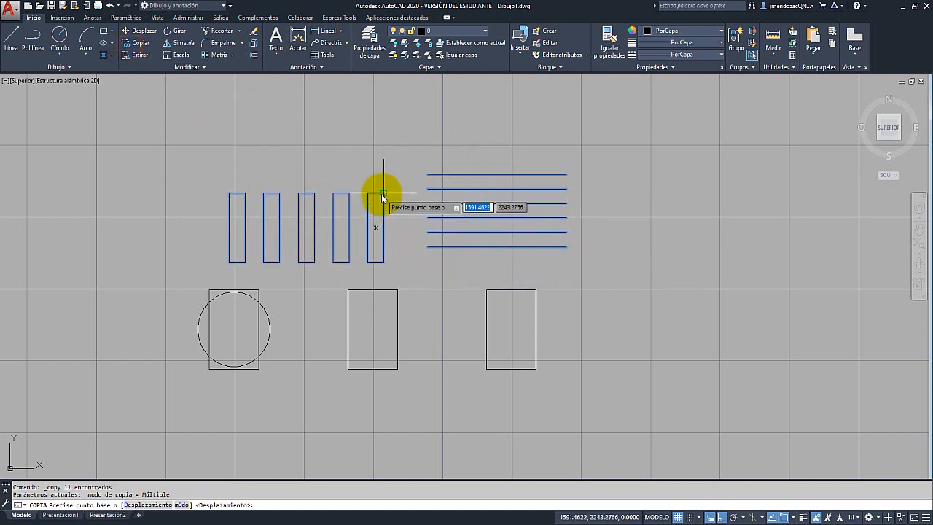
left_click(383, 113)
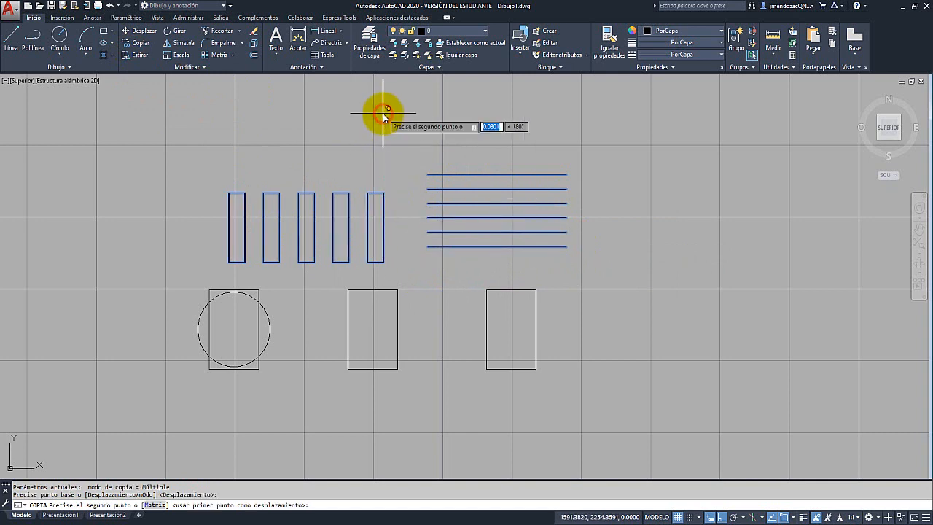
left_click(733, 115)
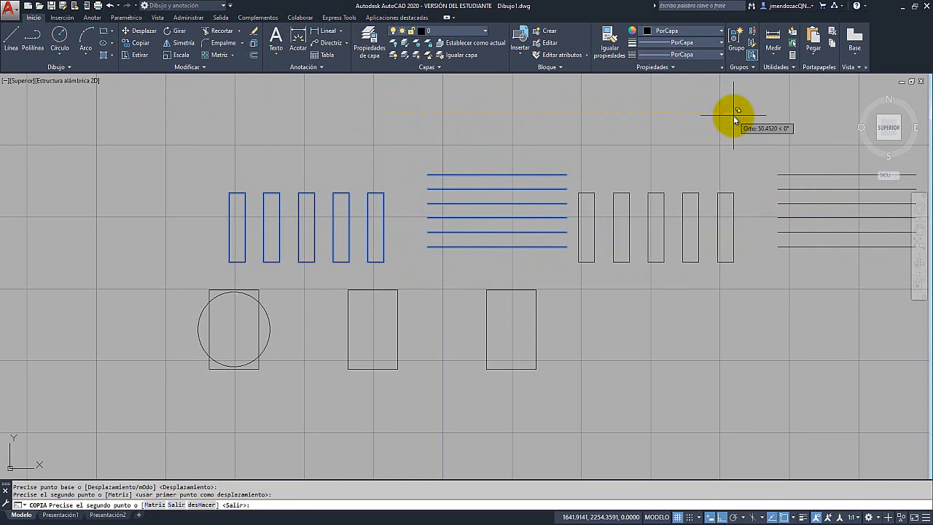
key("Escape")
middle_click_drag(635, 227, 504, 239)
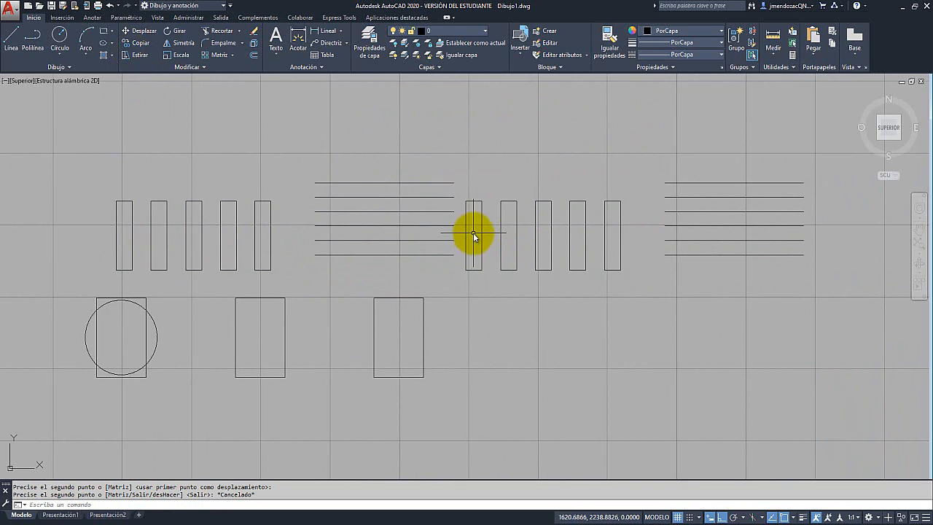
mouse_move(388, 189)
middle_mouse_down()
mouse_move(424, 207)
mouse_move(503, 212)
middle_mouse_up()
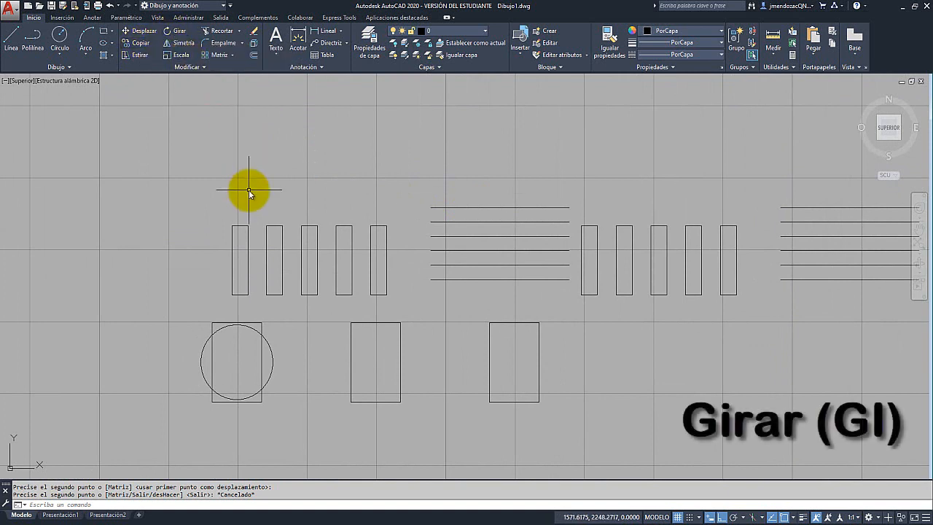
Move the leftmost narrow rectangle straight up into the empty area above its row
middle_click_drag(270, 212, 358, 276)
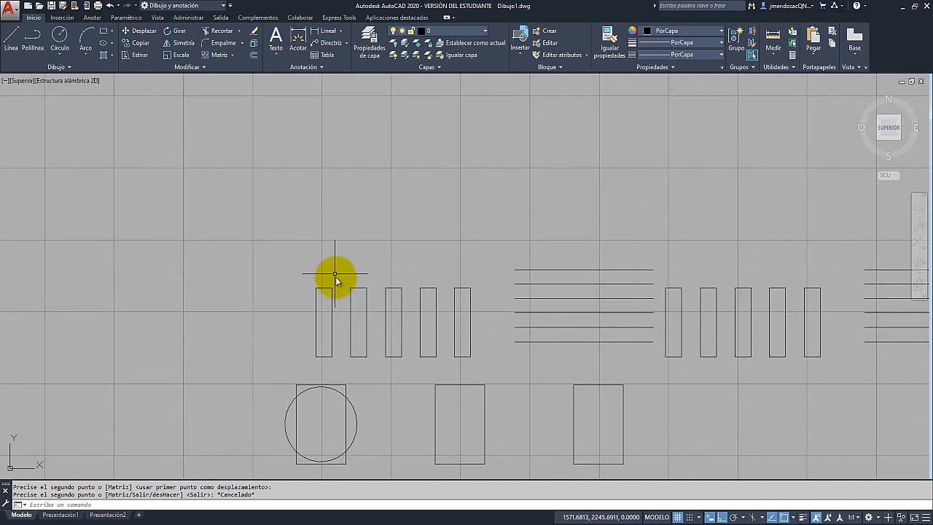
left_click(335, 277)
left_click(292, 370)
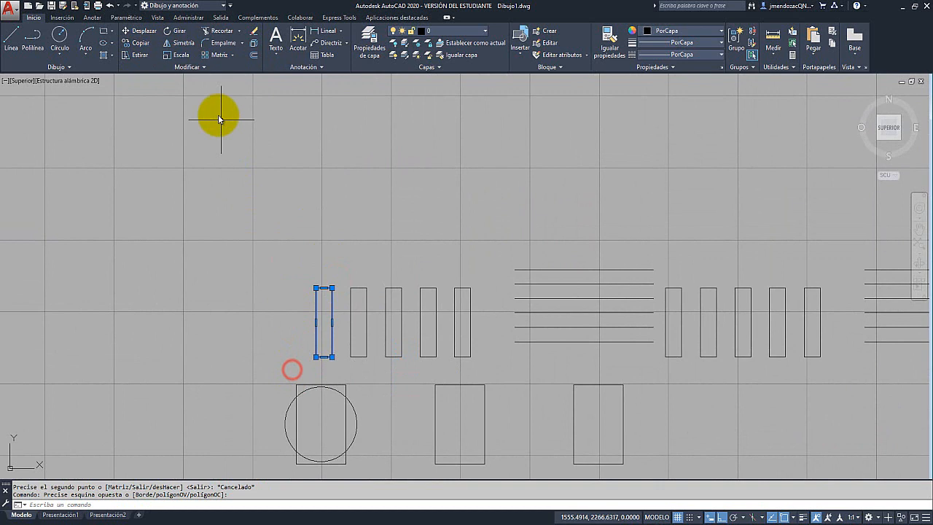
left_click(138, 31)
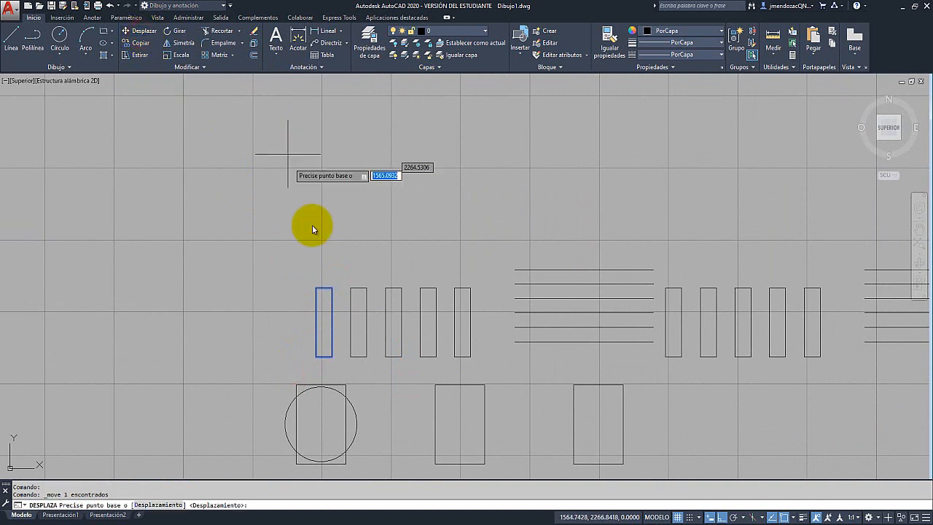
left_click(322, 322)
left_click(334, 193)
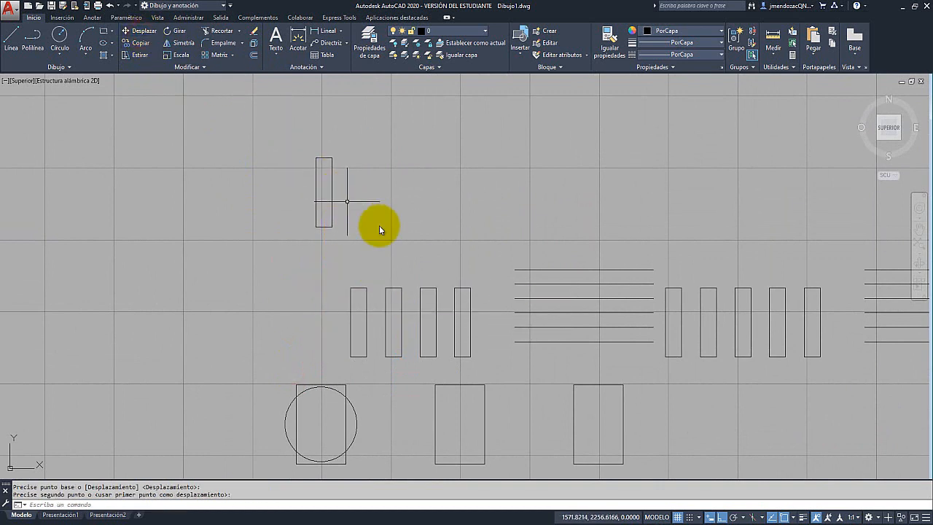
Move the circle by its center onto the midpoint of the upper edge of the separated narrow rectangle
middle_click_drag(379, 225, 378, 251)
left_click(350, 432)
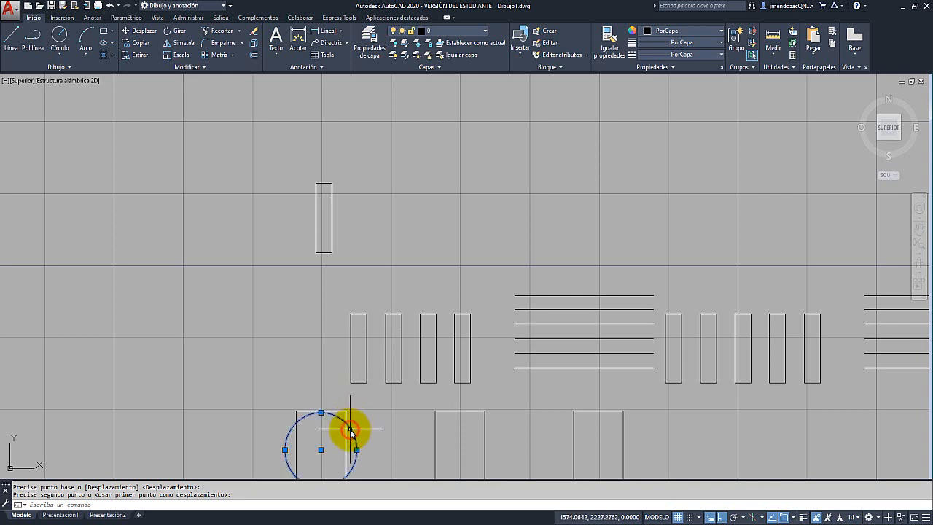
left_click(140, 35)
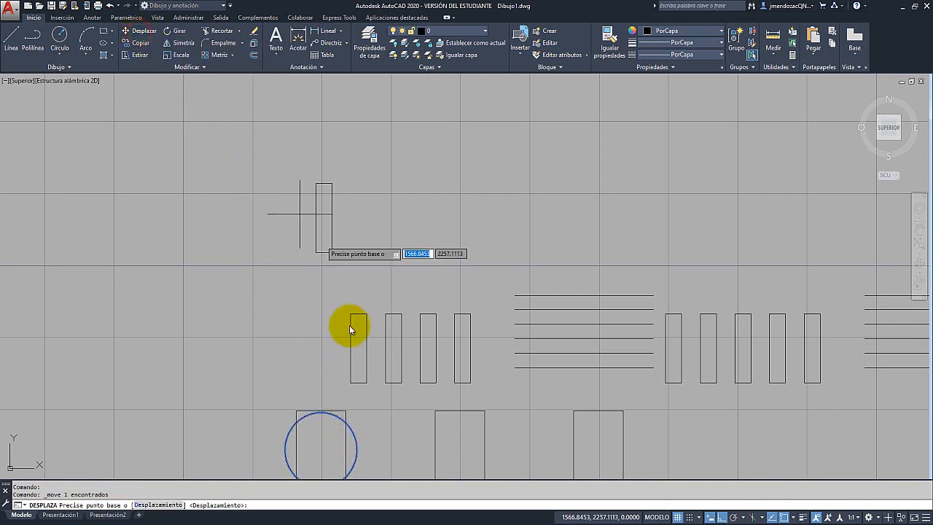
left_click(320, 447)
scroll(338, 149, "up", 2)
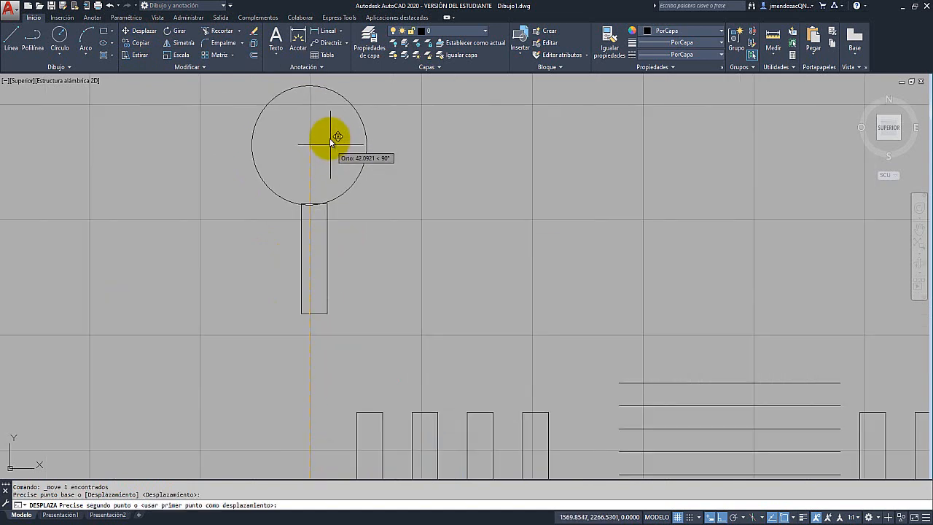
middle_click_drag(335, 137, 362, 224)
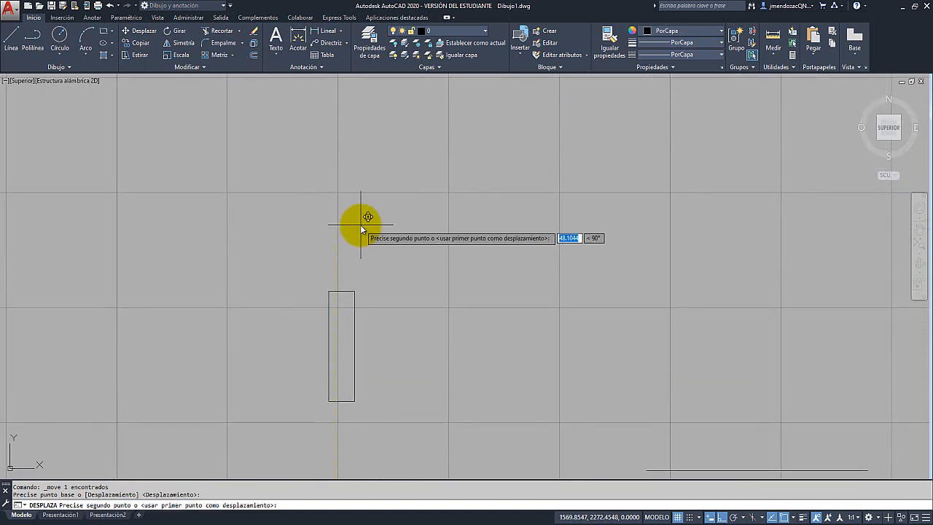
left_click(343, 292)
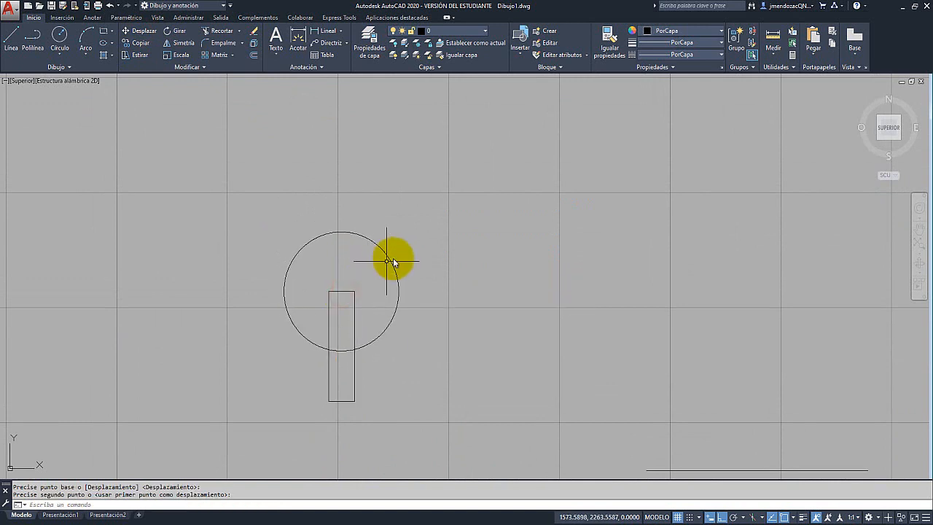
Preview rotating the narrow rectangle about its upper edge's midpoint with Ortho off and on, and cancel the rotation
mouse_move(391, 261)
middle_mouse_down()
mouse_move(427, 286)
mouse_move(428, 256)
middle_mouse_up()
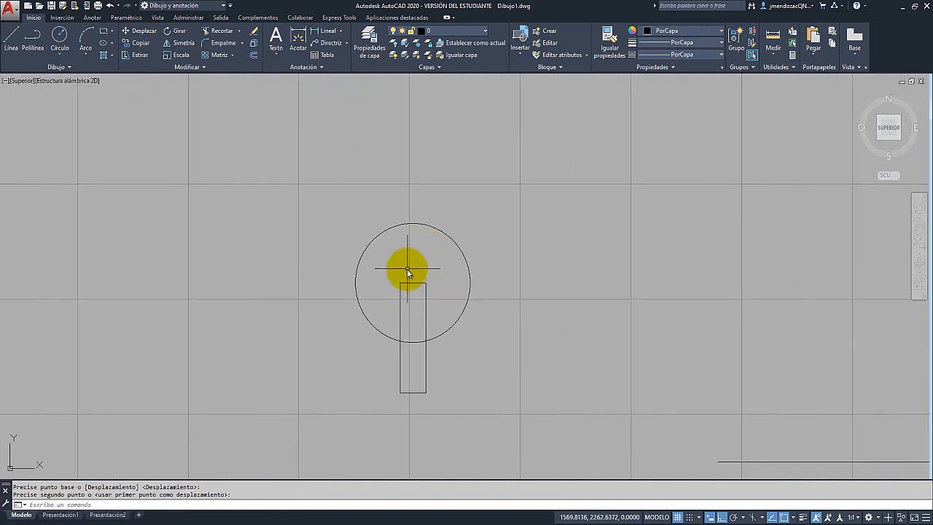
scroll(412, 285, "up", 2)
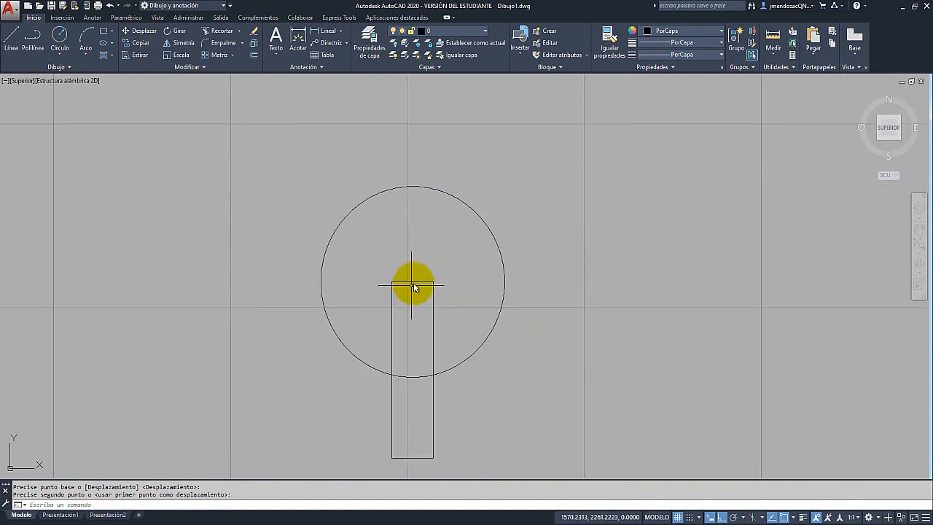
middle_click_drag(413, 286, 425, 266)
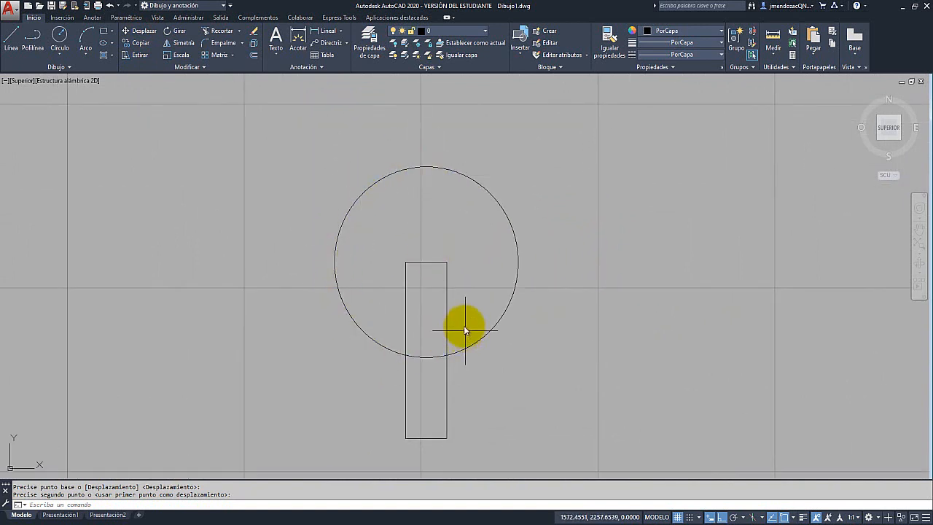
left_click(183, 31)
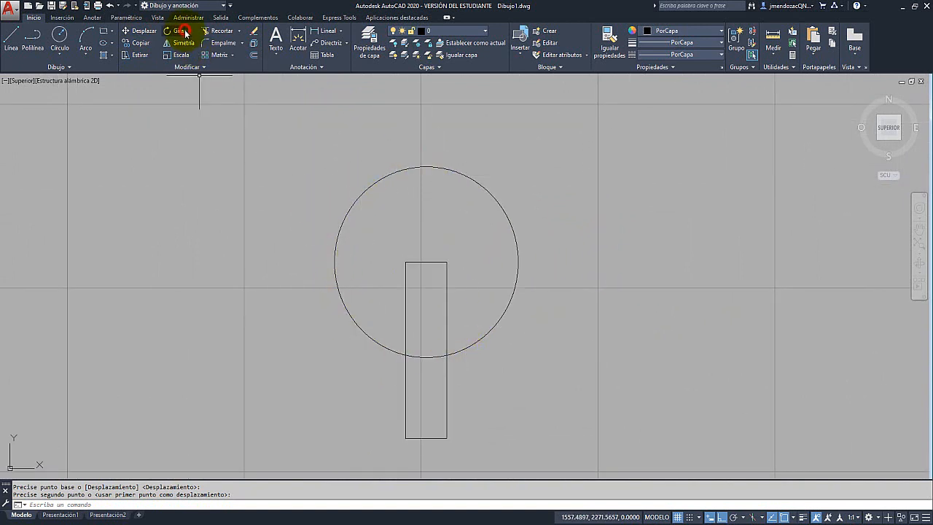
left_click(406, 264)
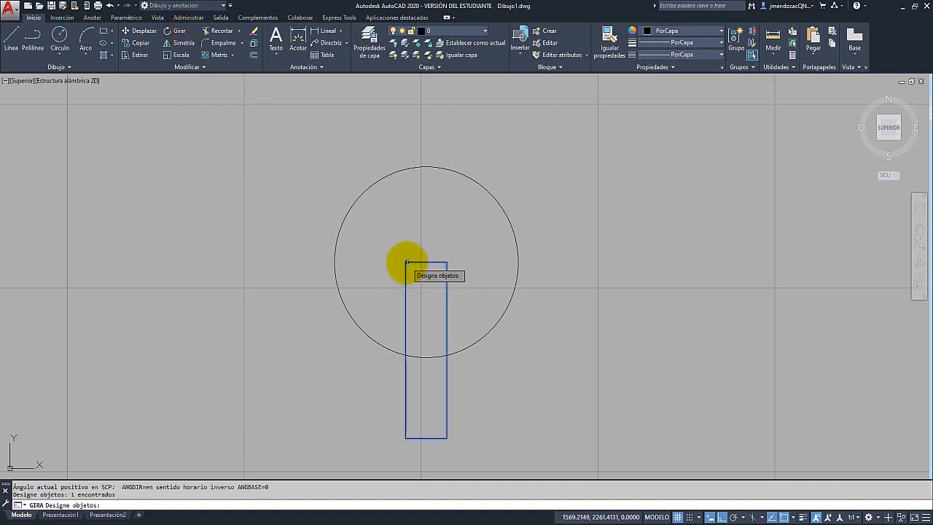
key("Return")
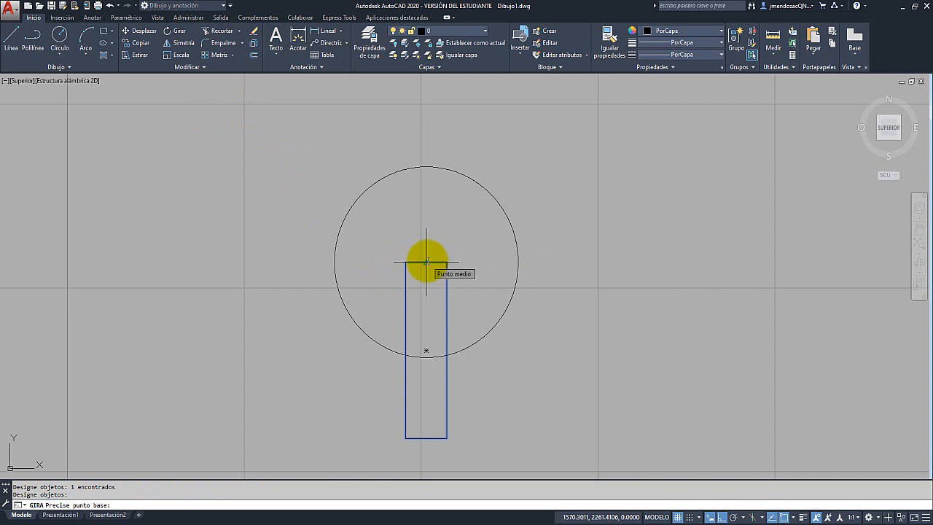
scroll(426, 261, "down", 1)
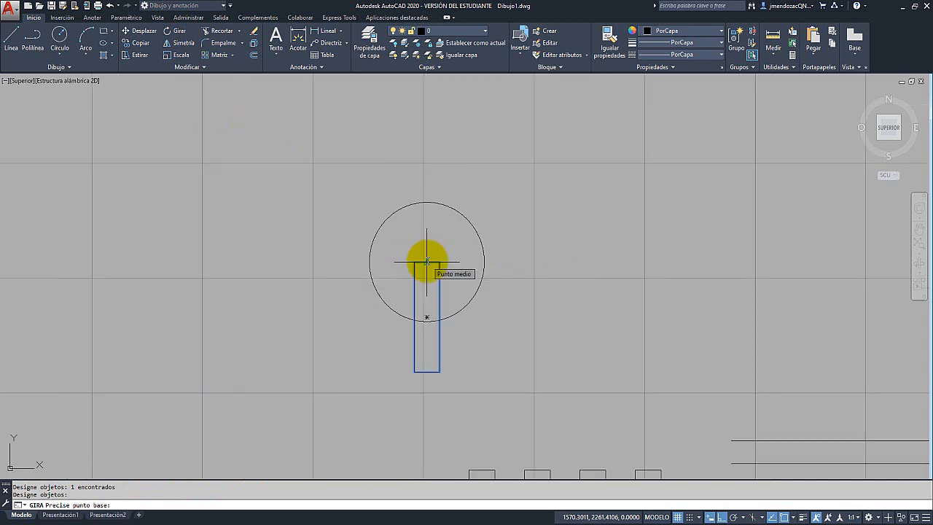
key("F8")
left_click(426, 261)
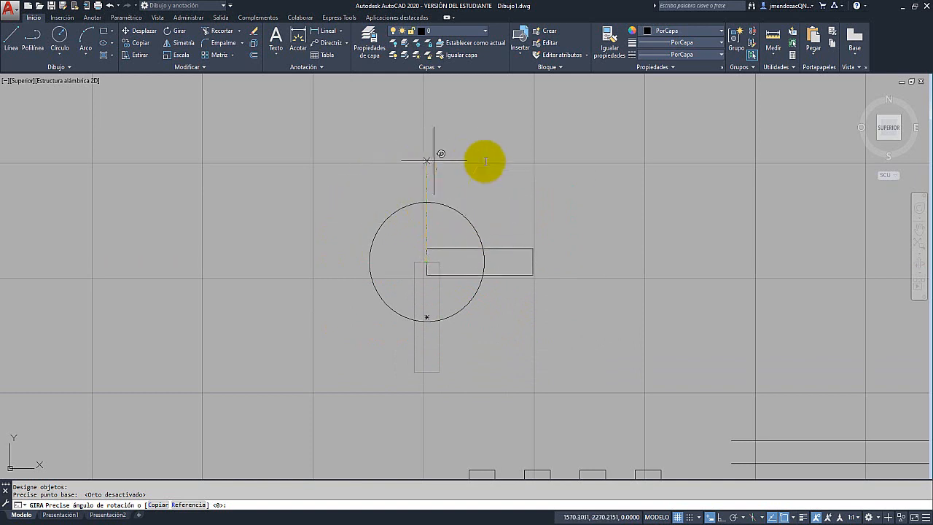
key("F8")
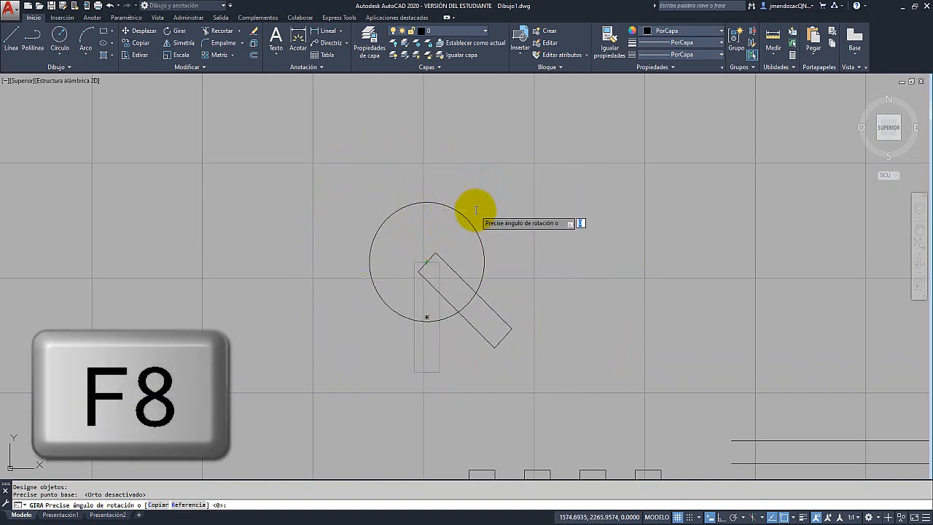
key("F8")
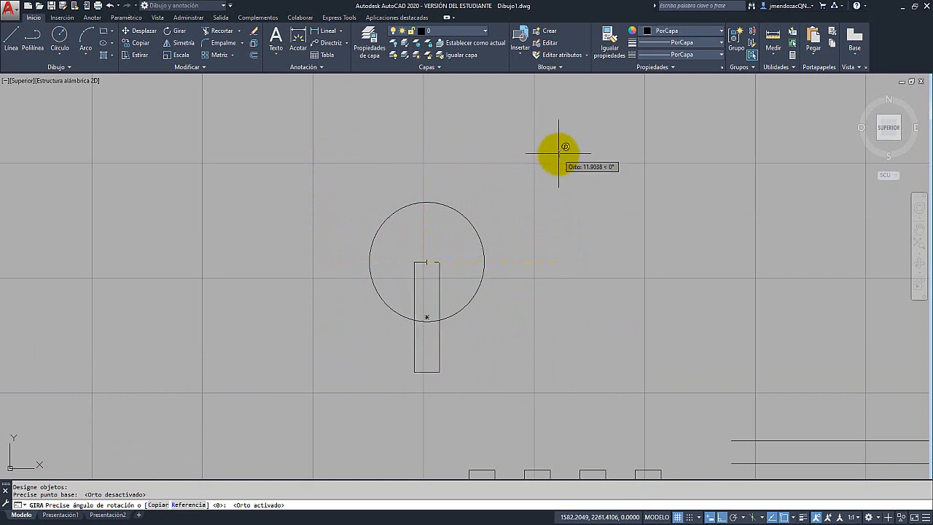
key("Escape")
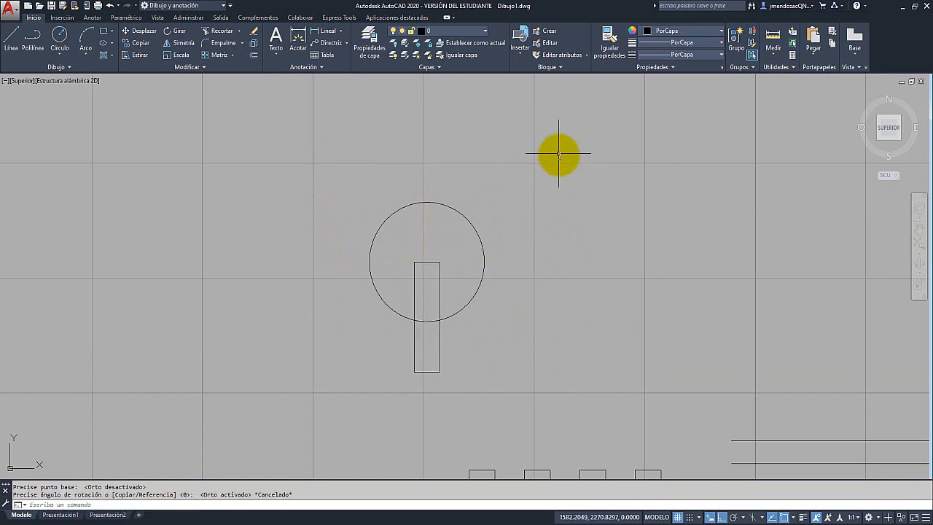
Preview rotating the separated narrow rectangle about its geometric center with Ortho off and on, and cancel the rotation
left_click(438, 263)
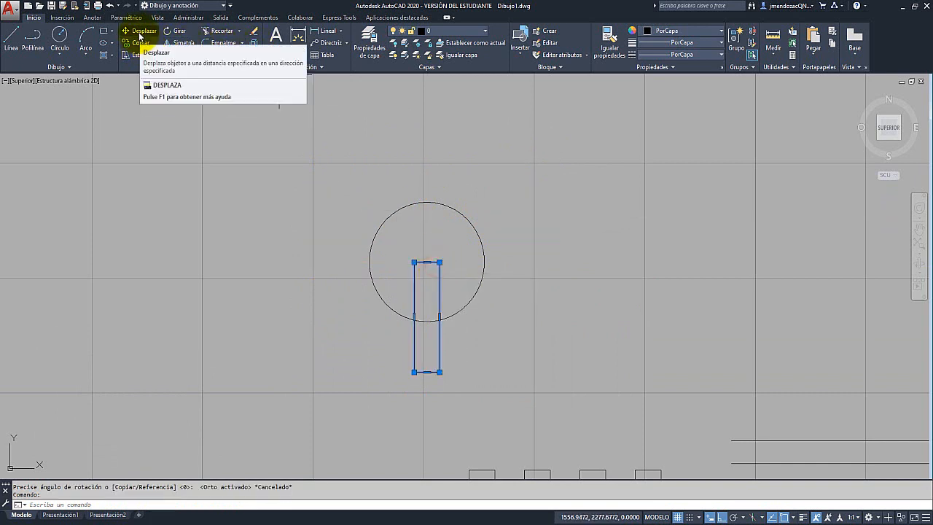
left_click(175, 31)
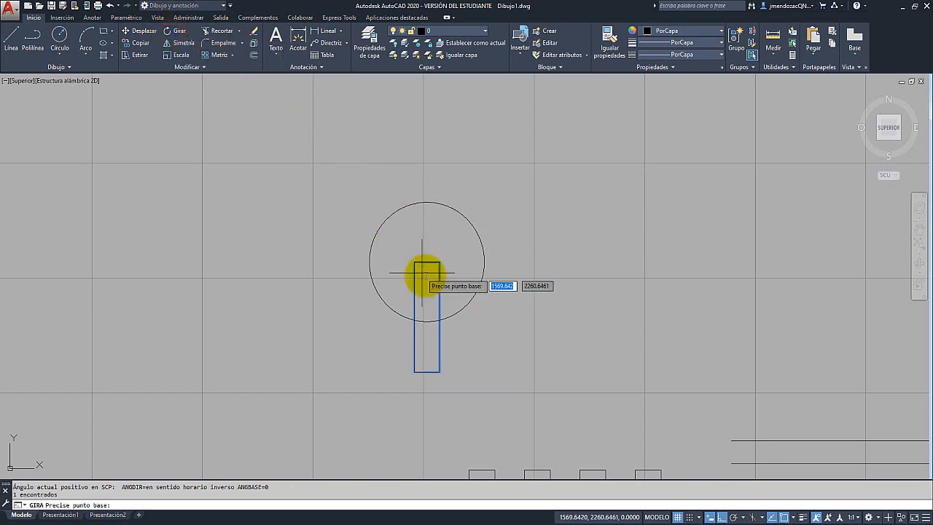
left_click(427, 317)
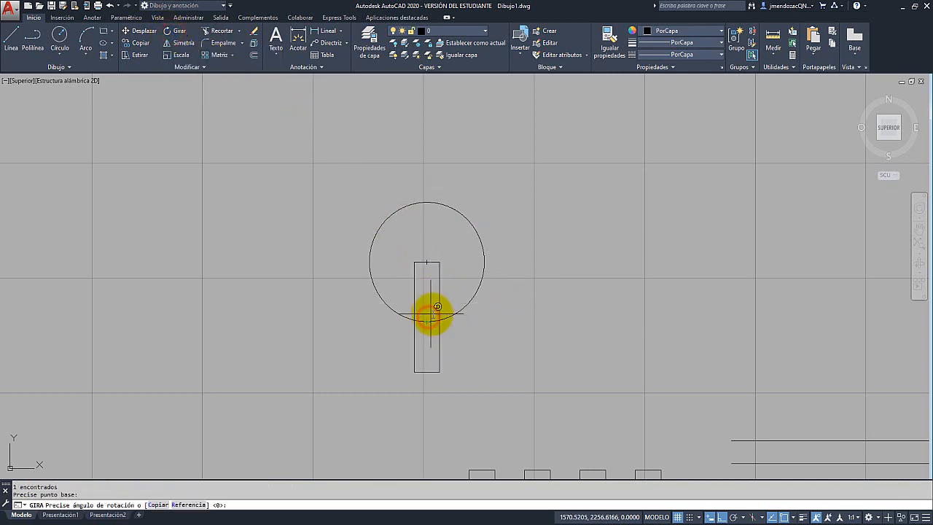
key("F8")
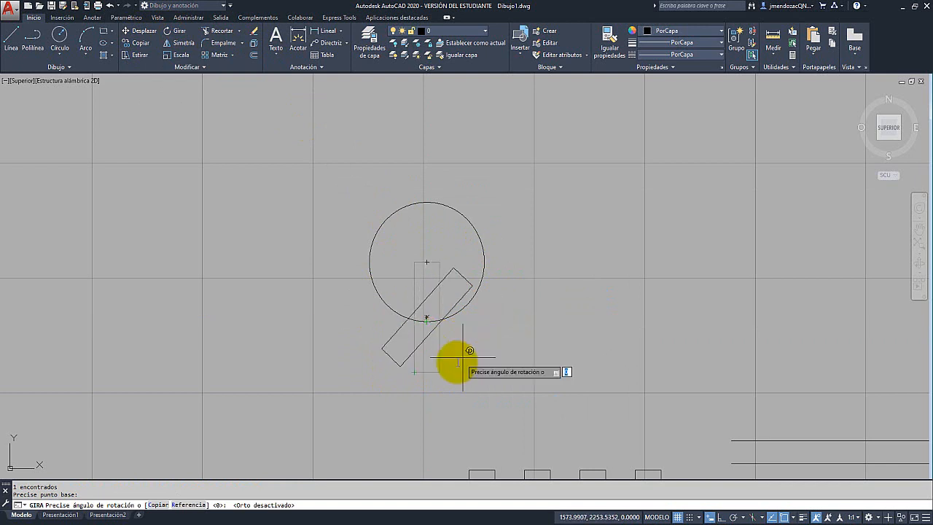
key("F8")
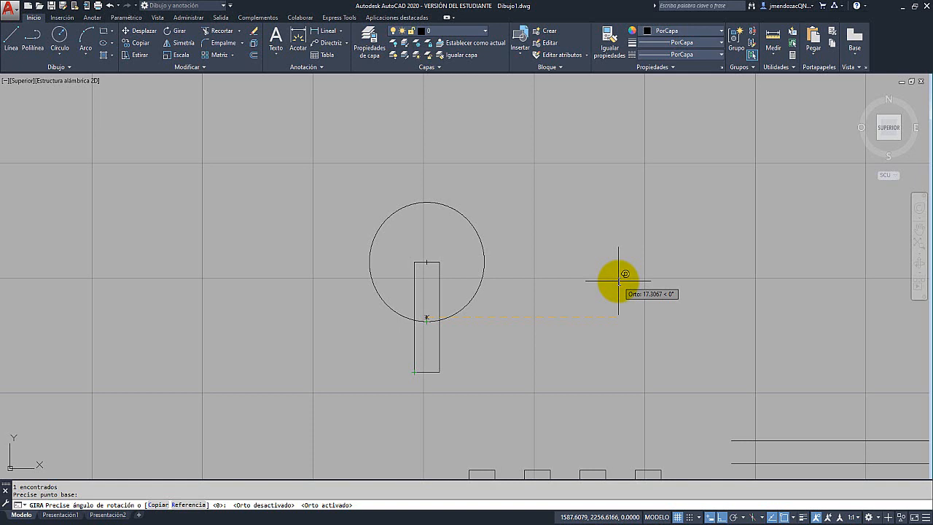
key("Escape")
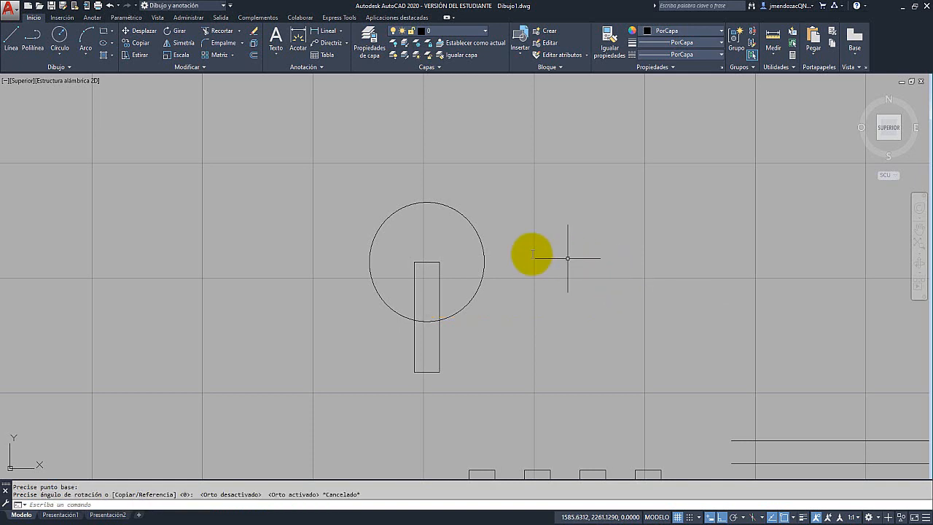
Preview rotating the separated narrow rectangle about its upper-right corner with Ortho on and off, and cancel the rotation
left_click(439, 261)
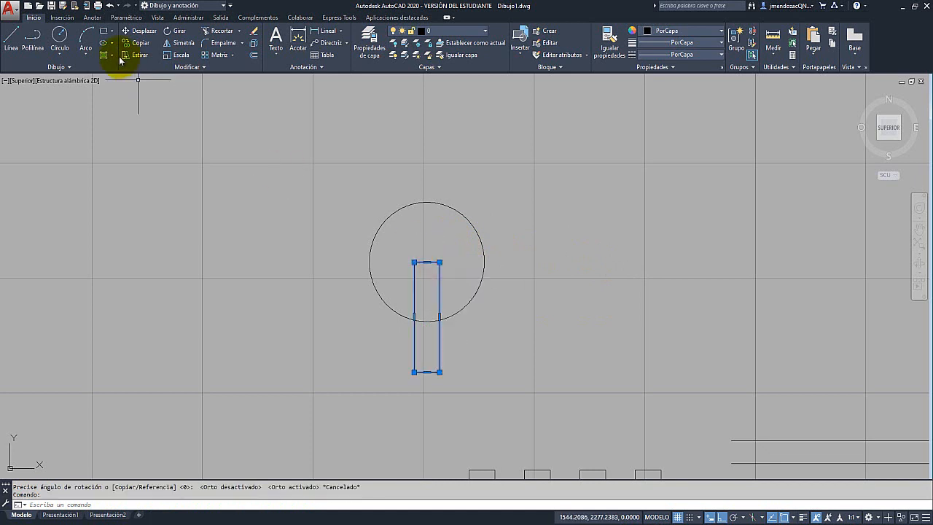
left_click(179, 30)
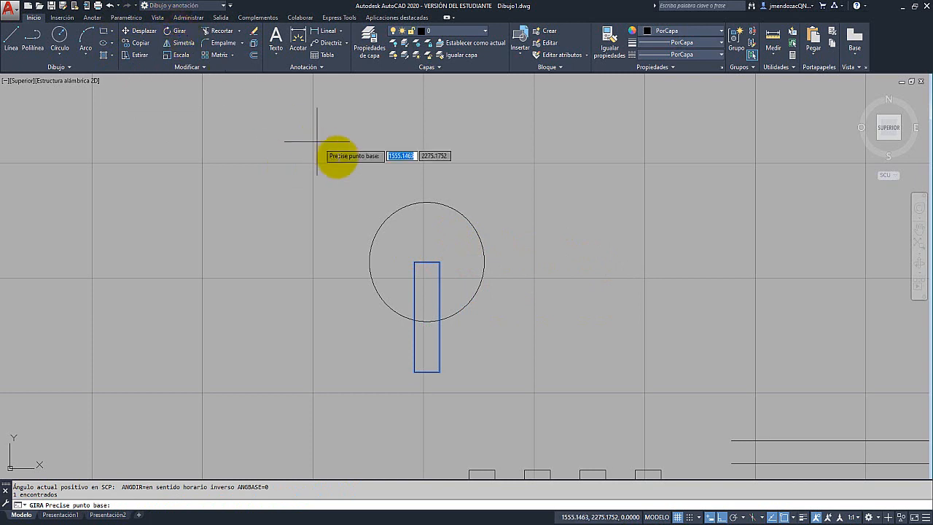
left_click(438, 264)
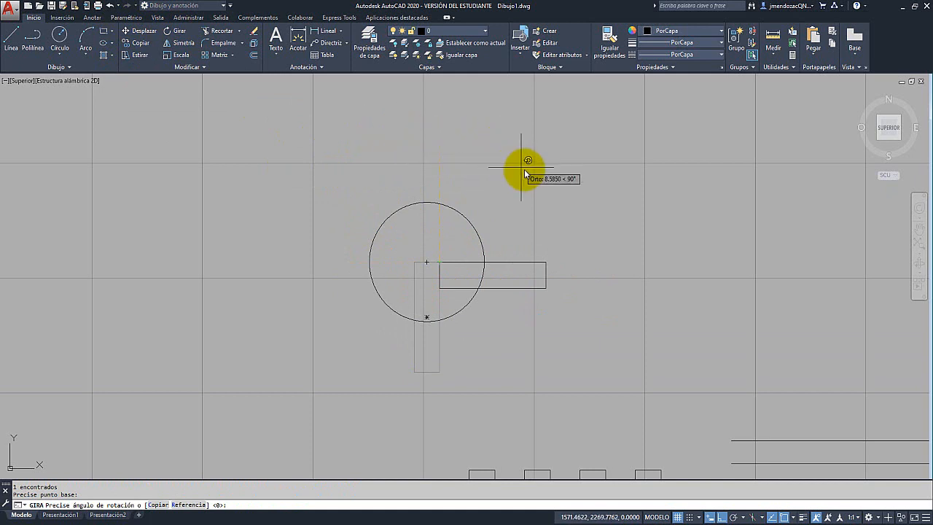
key("F8")
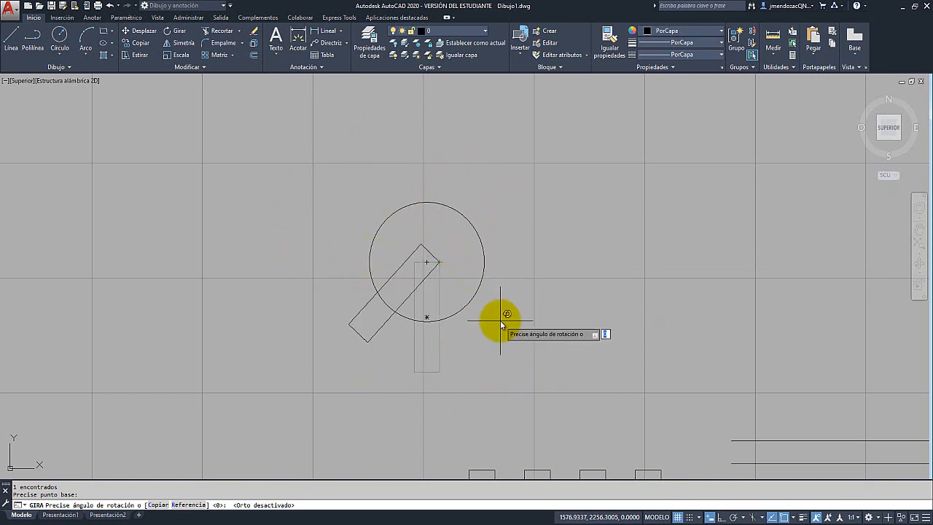
key("Escape")
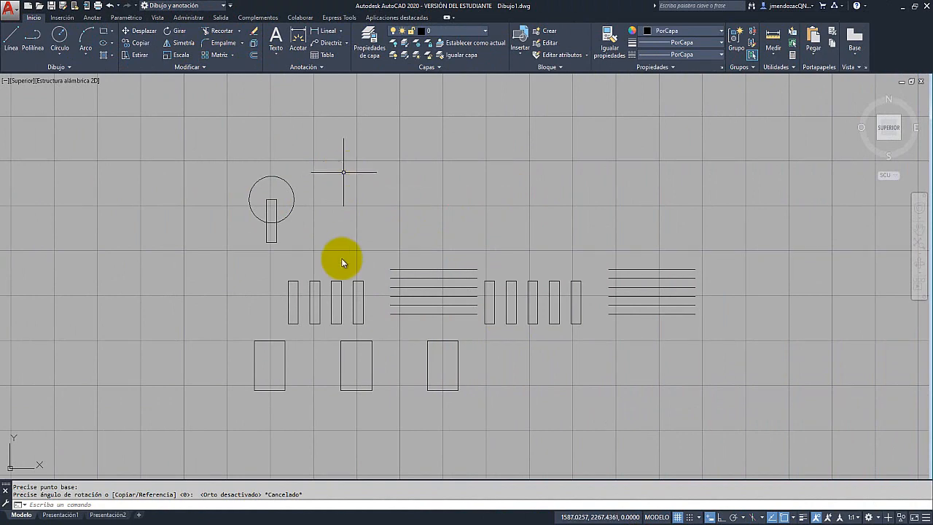
Set the current color to red and draw a horizontal line spanning the row of four narrow rectangles, 1 unit above their upper edges
scroll(290, 302, "up", 4)
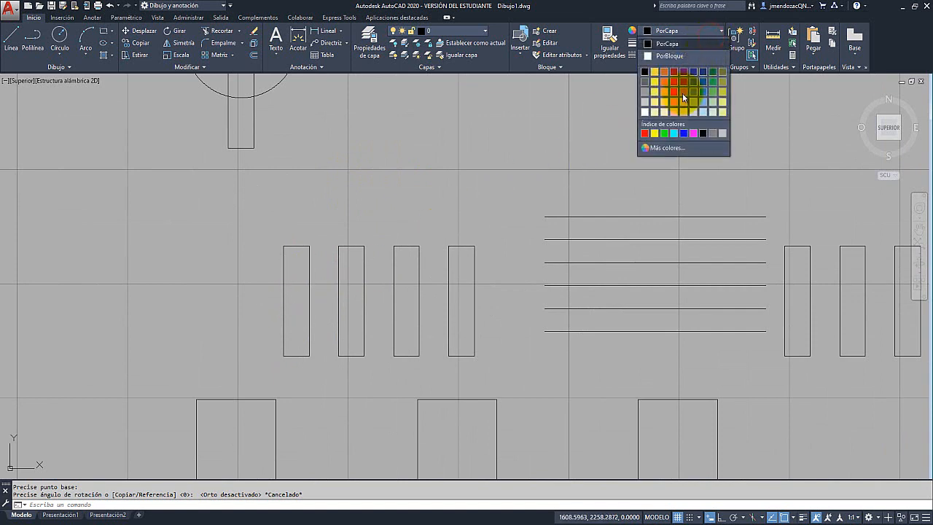
left_click(633, 131)
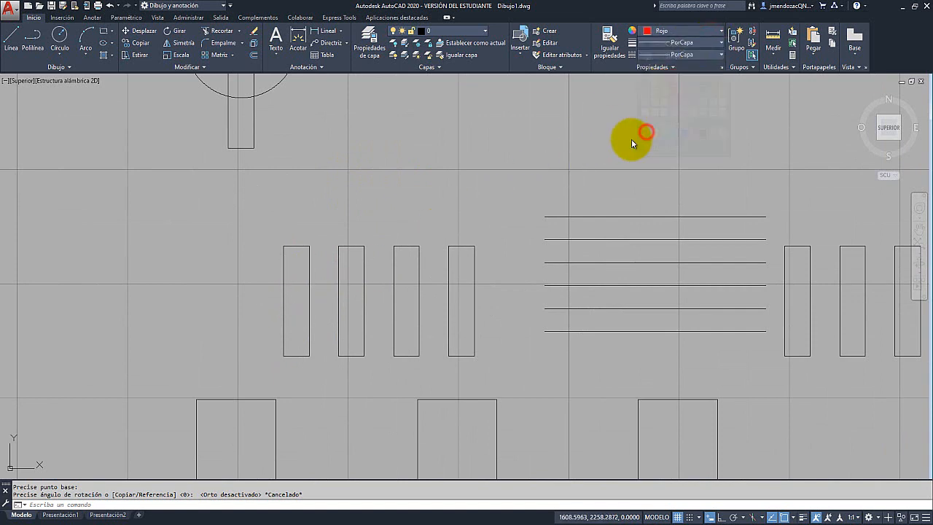
left_click(9, 41)
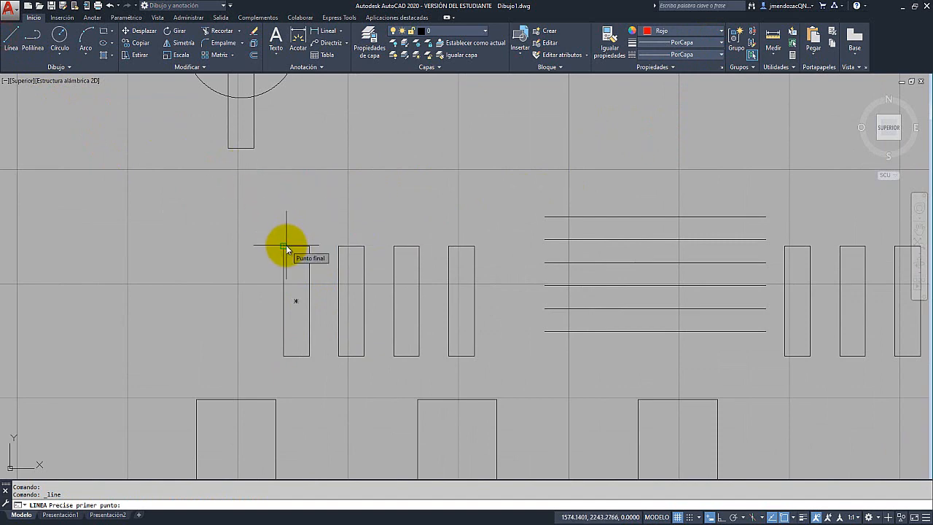
middle_click_drag(289, 251, 343, 285)
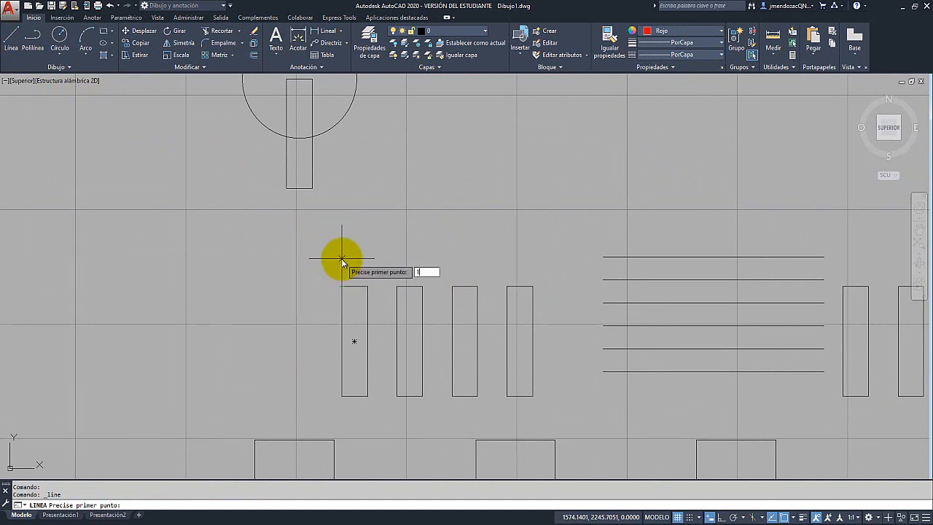
key("Return")
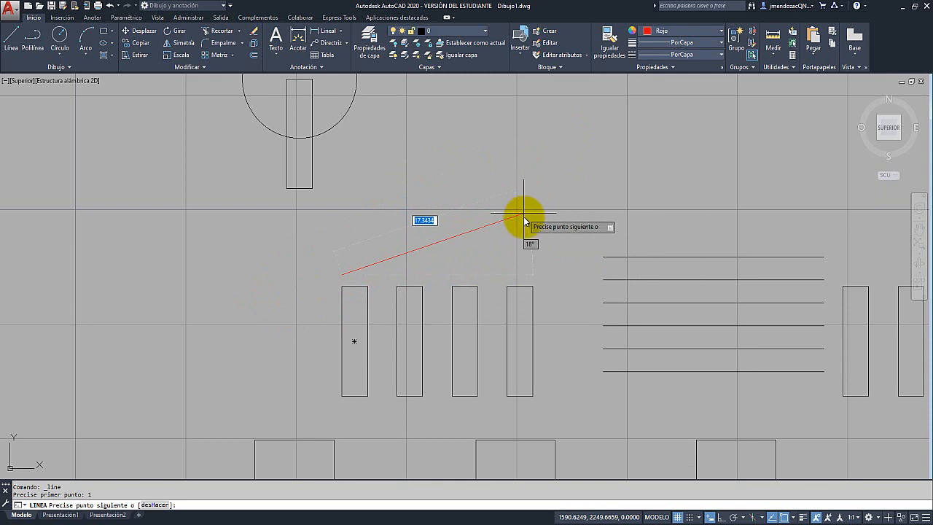
key("F8")
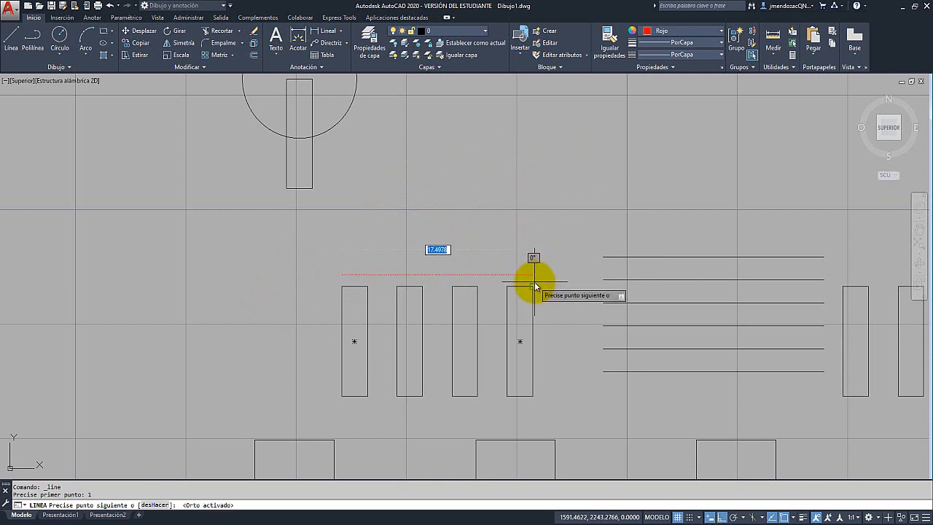
left_click(535, 277)
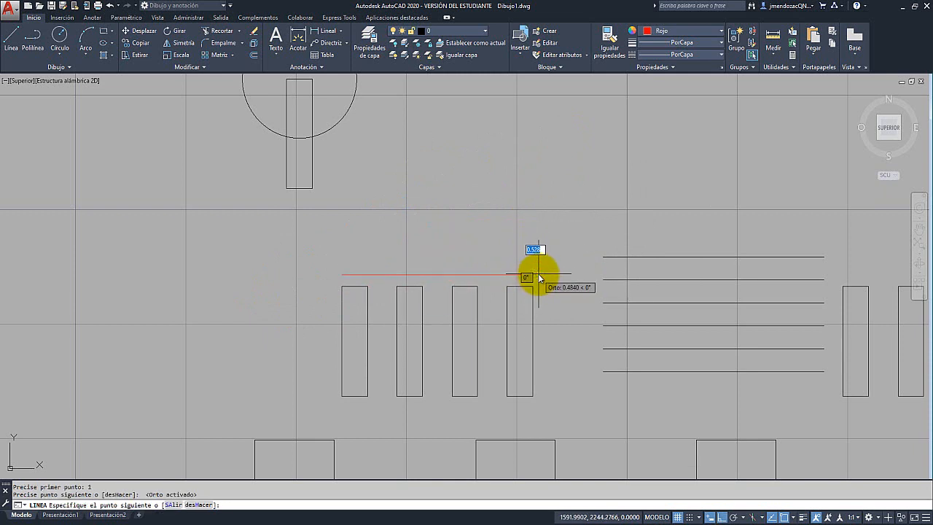
key("Escape")
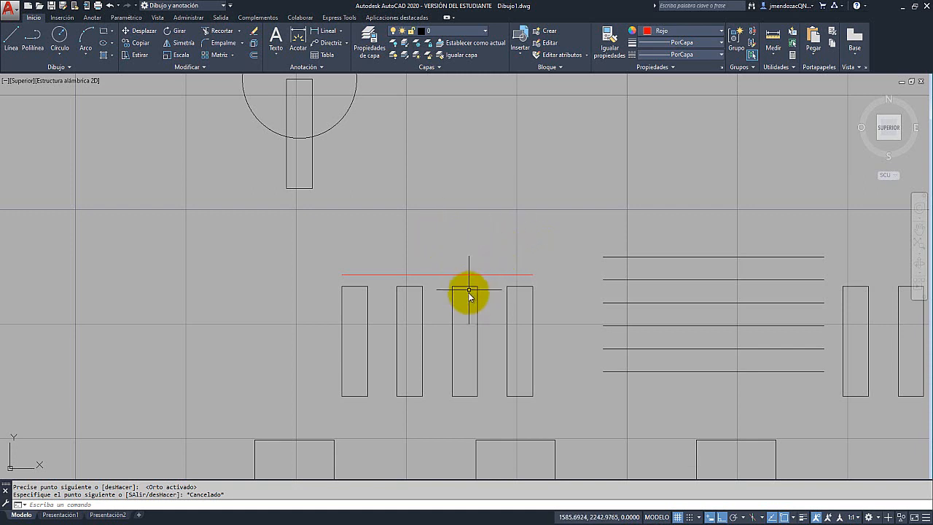
Mirror the four narrow rectangles upward across the horizontal red line, keeping the original objects
left_click(543, 292)
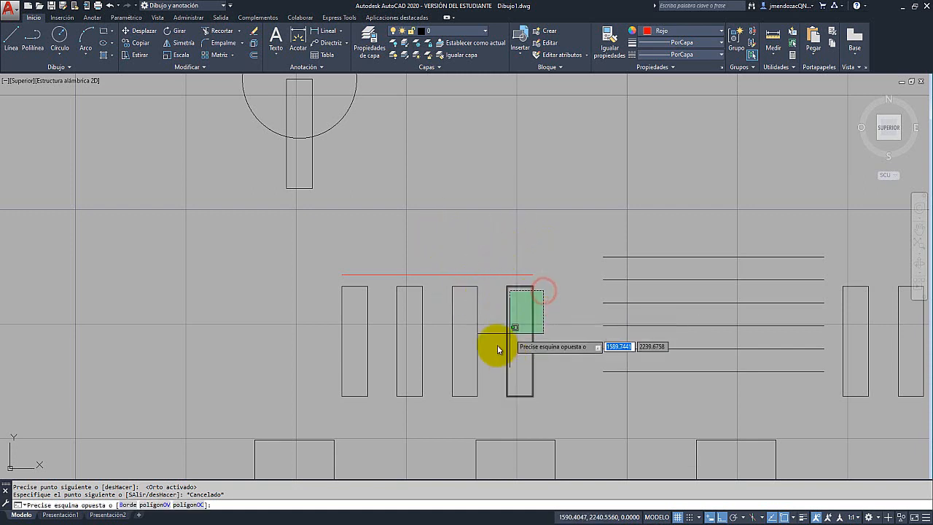
left_click(310, 403)
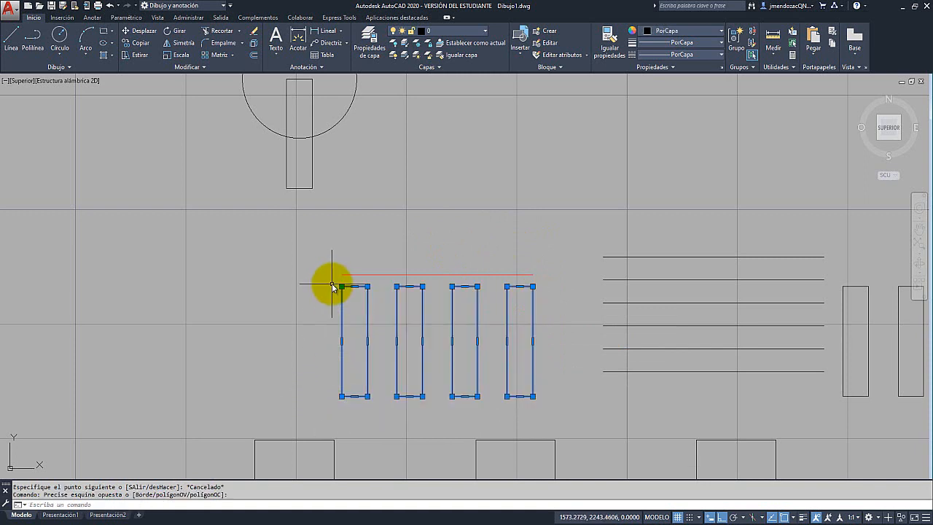
left_click(182, 44)
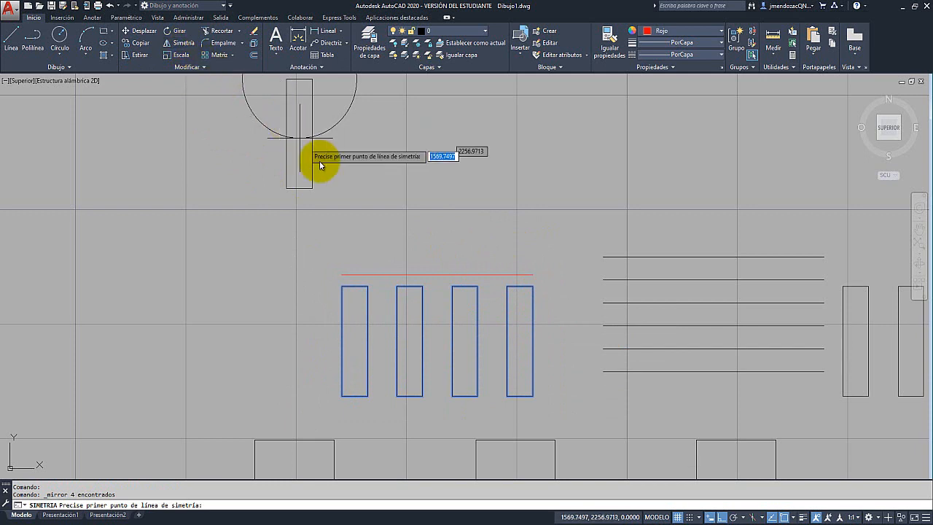
left_click(341, 275)
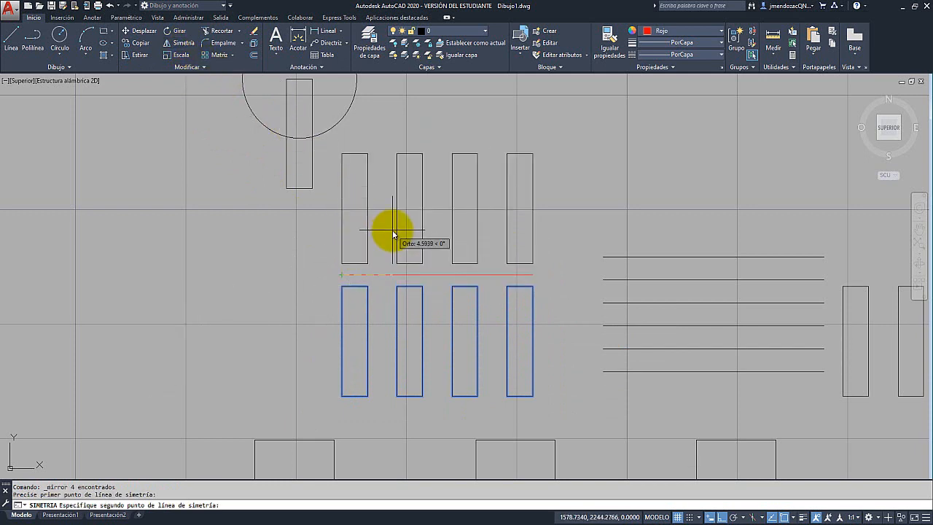
key("F8")
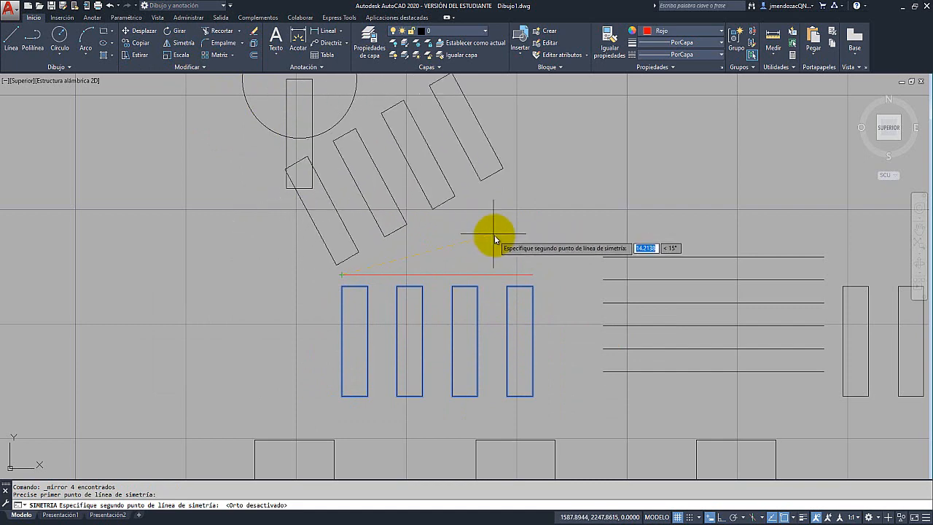
left_click(532, 276)
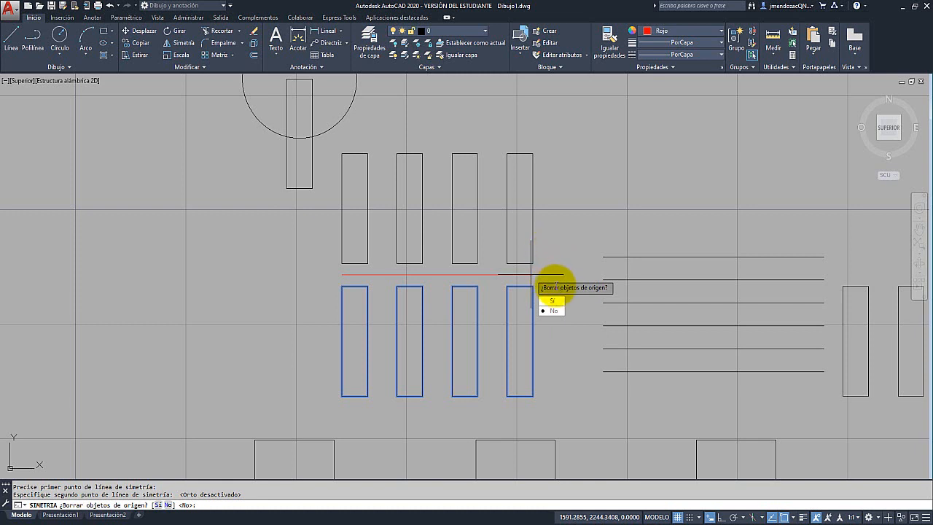
left_click(551, 311)
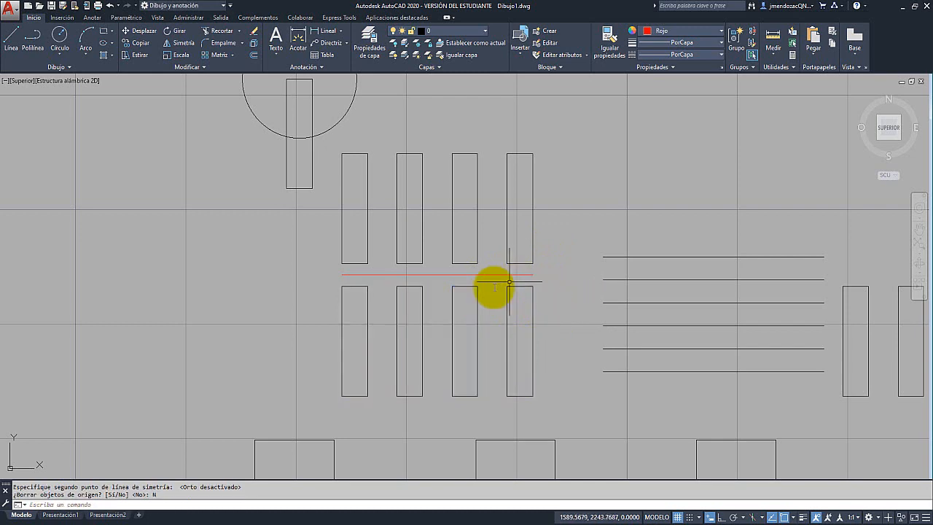
Draw a red line at 45° with polar tracking, rising rightward from 5 units above the upper-left corner of the five-rectangle row
scroll(467, 298, "down", 4)
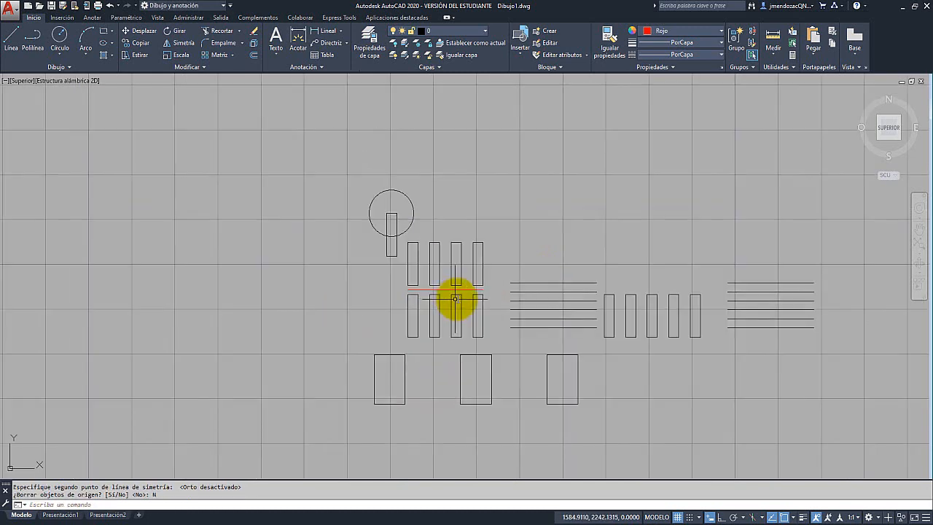
middle_click_drag(456, 298, 282, 299)
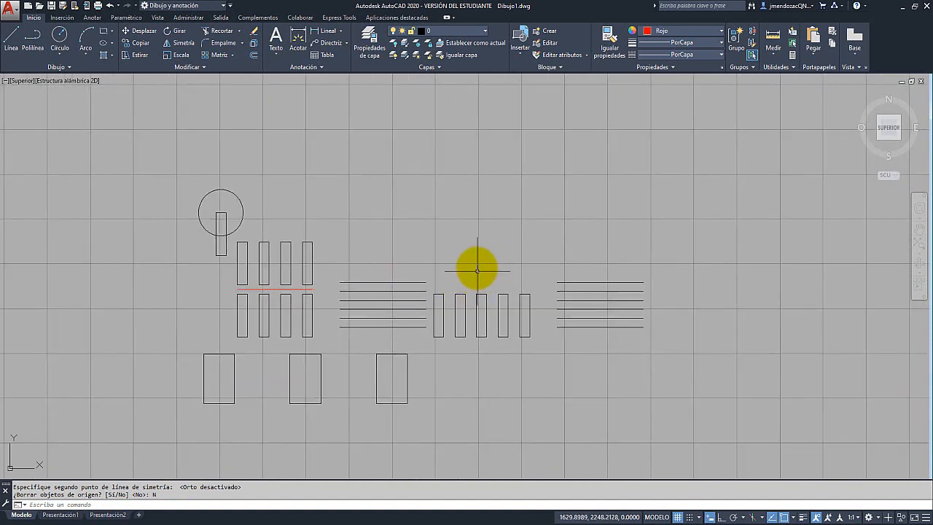
left_click(11, 38)
scroll(452, 285, "up", 2)
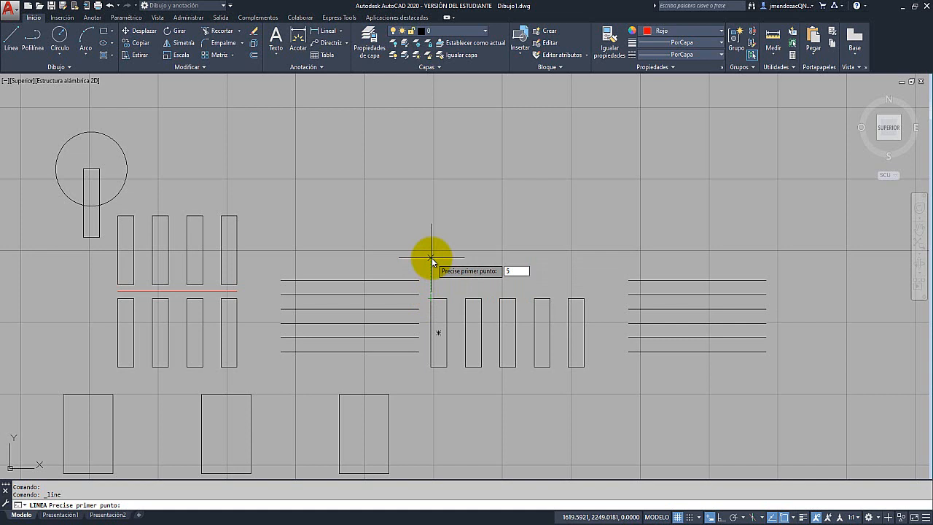
type("5")
key("Return")
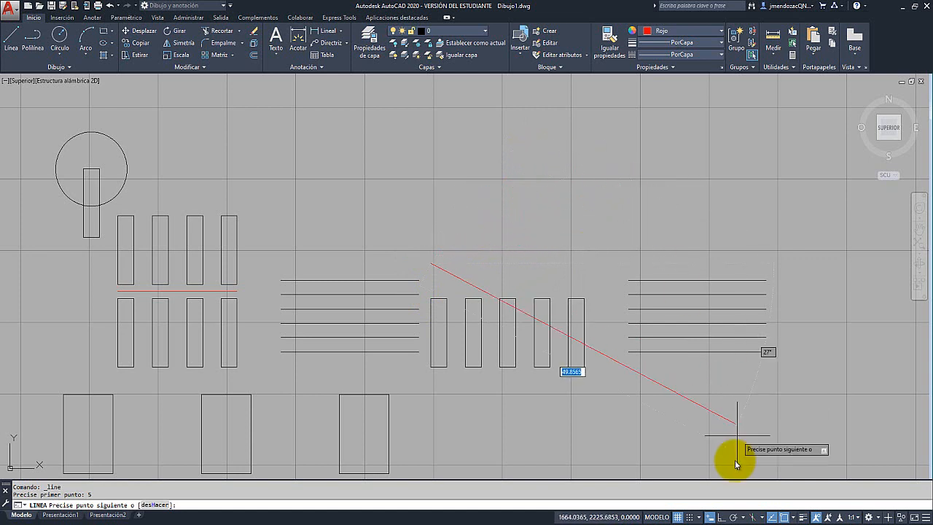
left_click(743, 518)
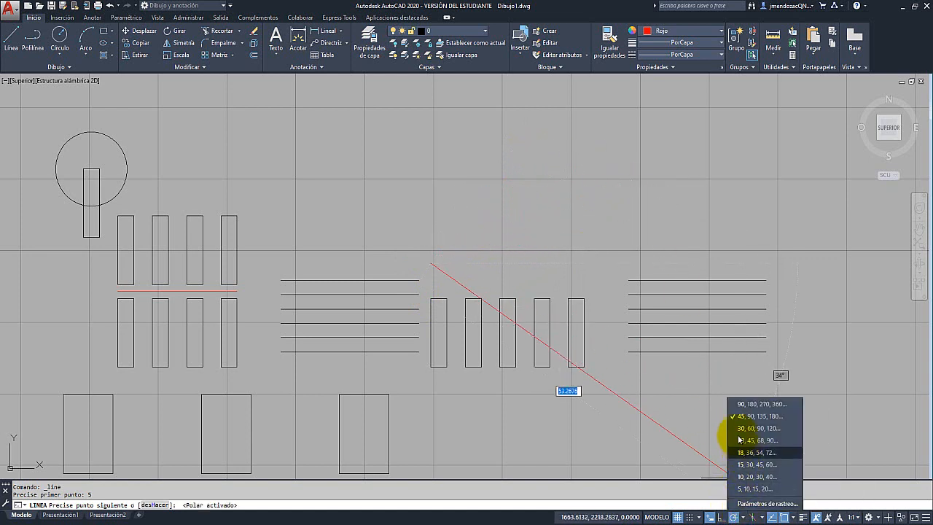
left_click(627, 424)
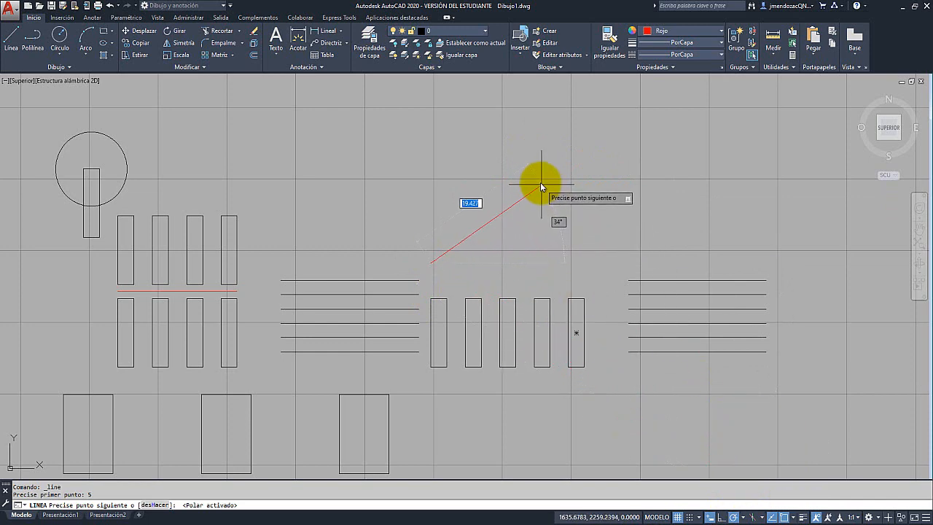
left_click(550, 142)
right_click(548, 143)
left_click(567, 146)
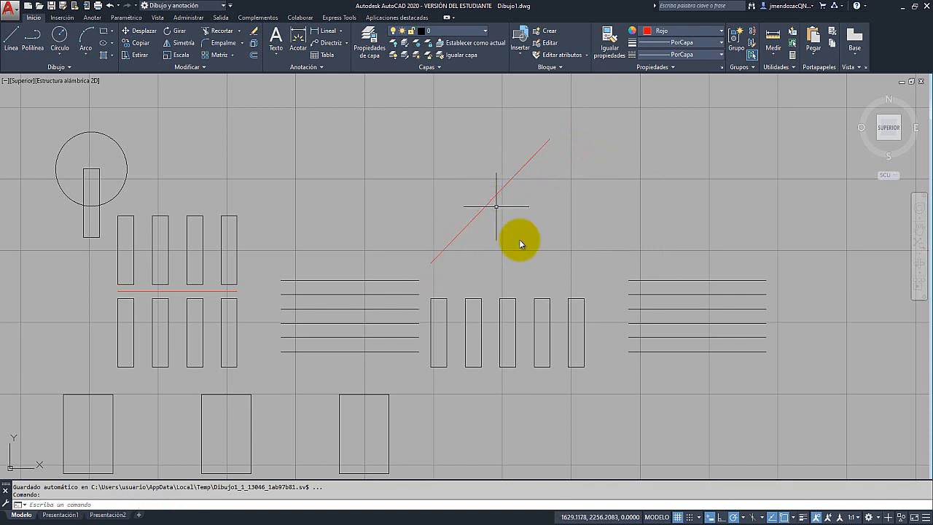
Mirror the row of five narrow rectangles across the 45° red line, using its endpoints as the mirror line and keeping the originals
left_click(591, 281)
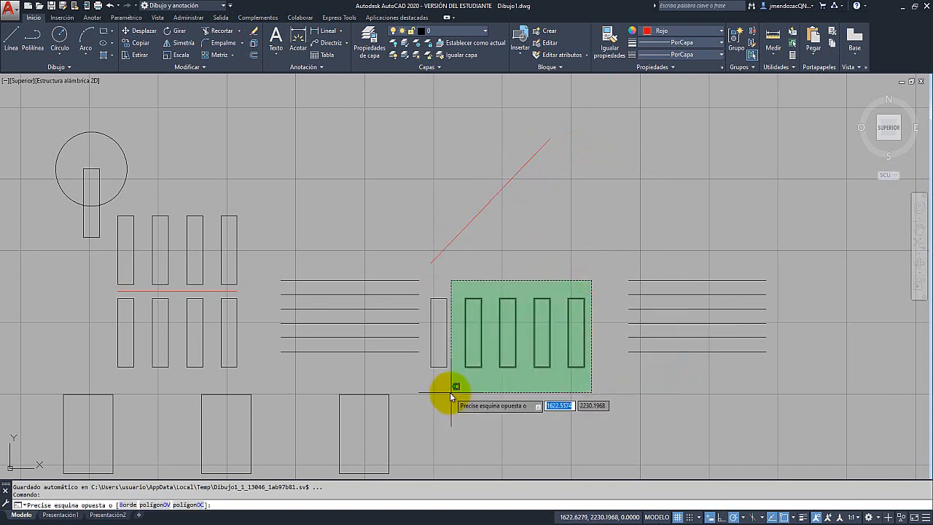
left_click(426, 393)
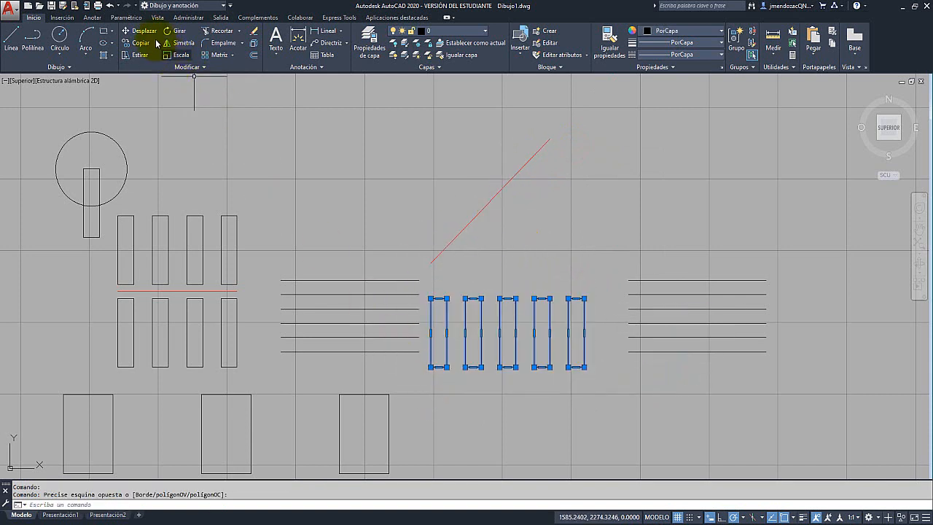
left_click(180, 42)
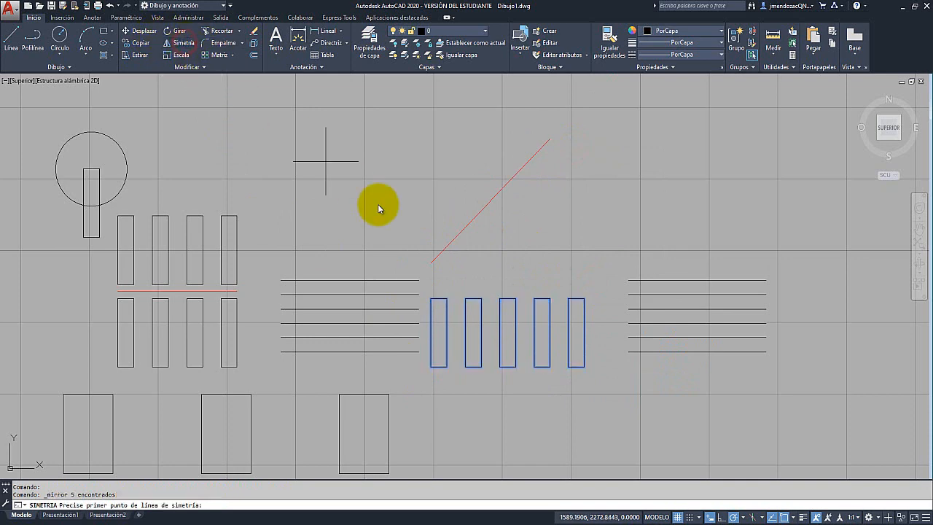
left_click(434, 263)
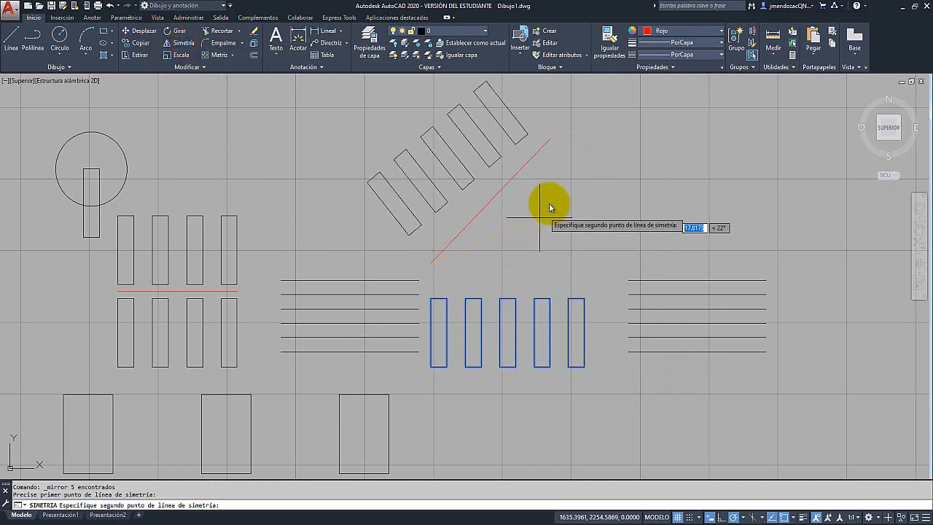
left_click(552, 139)
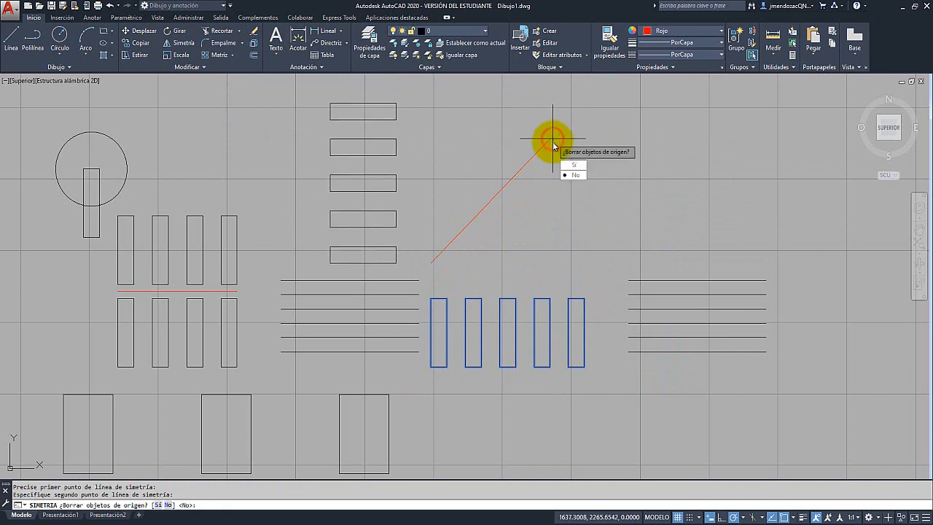
left_click(576, 175)
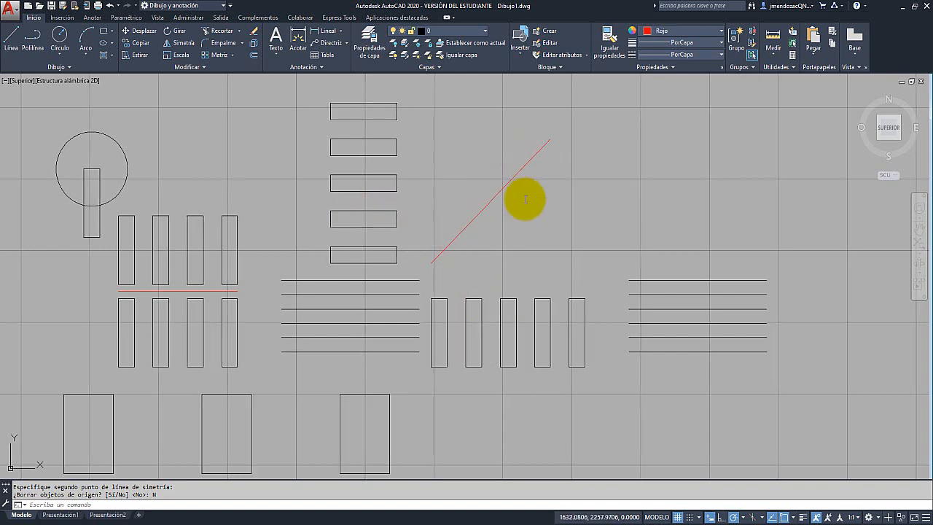
Mirror the topmost rectangle of the new vertical stack across its own right edge, keeping the original
middle_click_drag(520, 198, 539, 256)
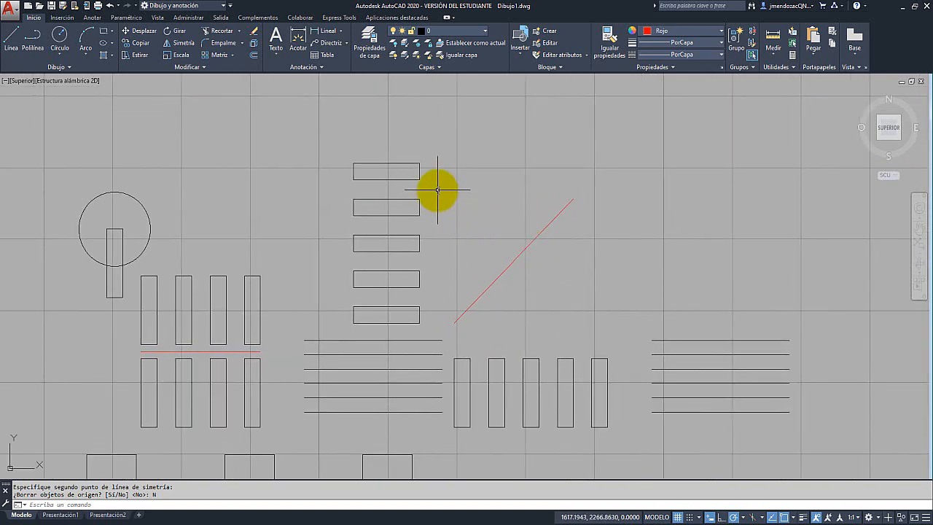
mouse_move(437, 190)
middle_mouse_down()
mouse_move(451, 197)
mouse_move(454, 219)
middle_mouse_up()
scroll(441, 188, "up", 4)
scroll(458, 211, "down", 4)
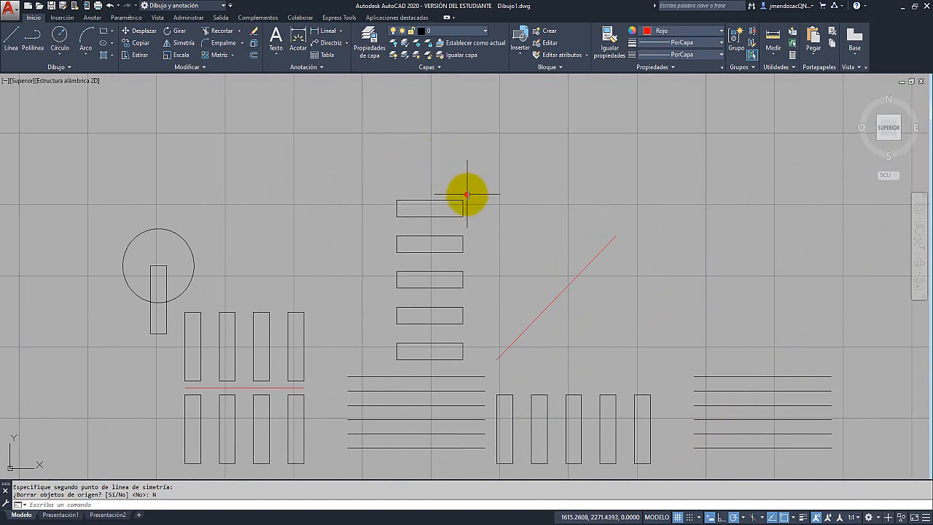
left_click(466, 194)
left_click(375, 218)
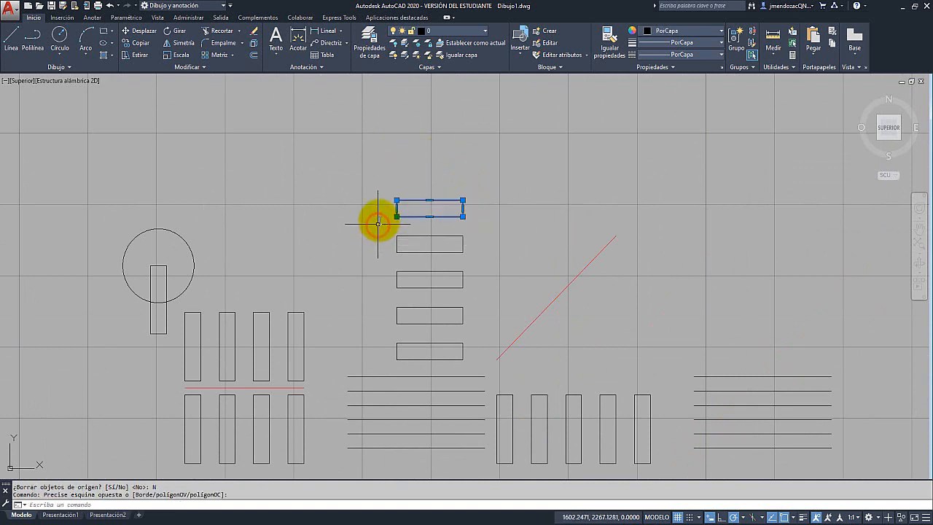
left_click(177, 47)
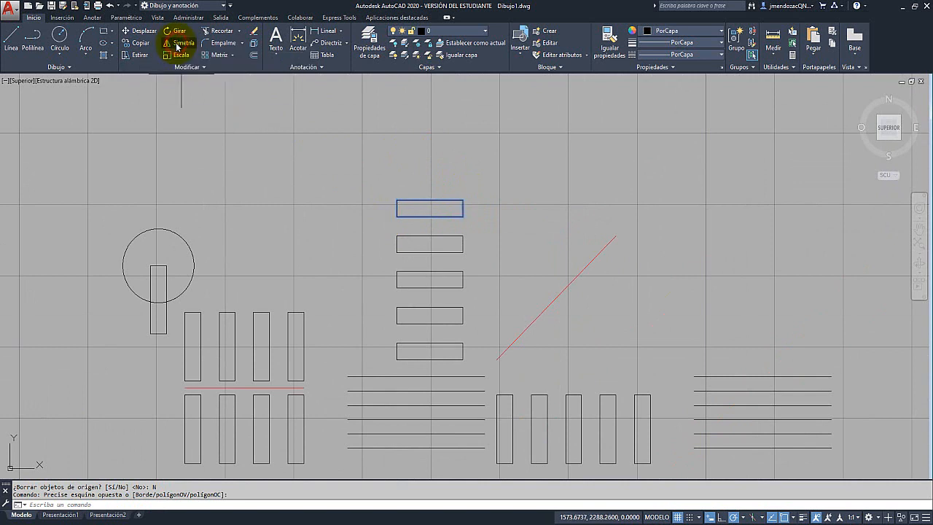
scroll(448, 186, "up", 2)
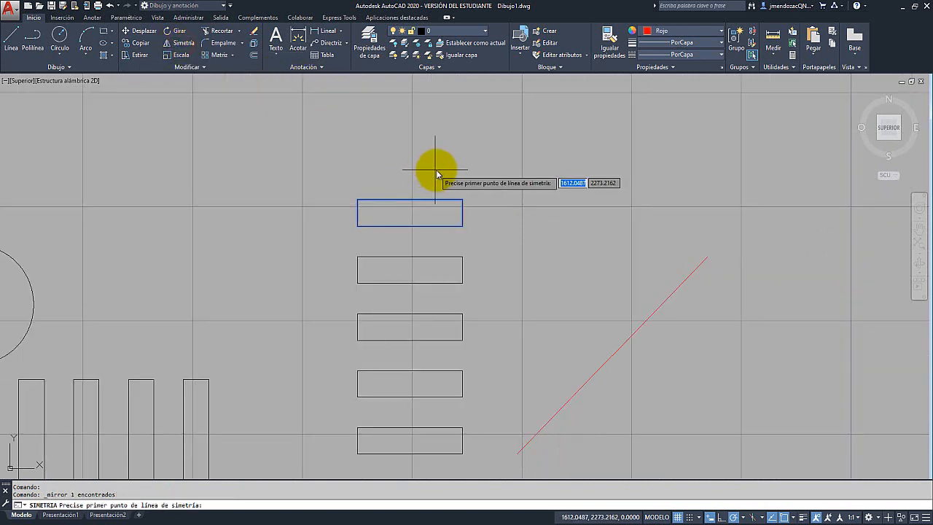
left_click(462, 200)
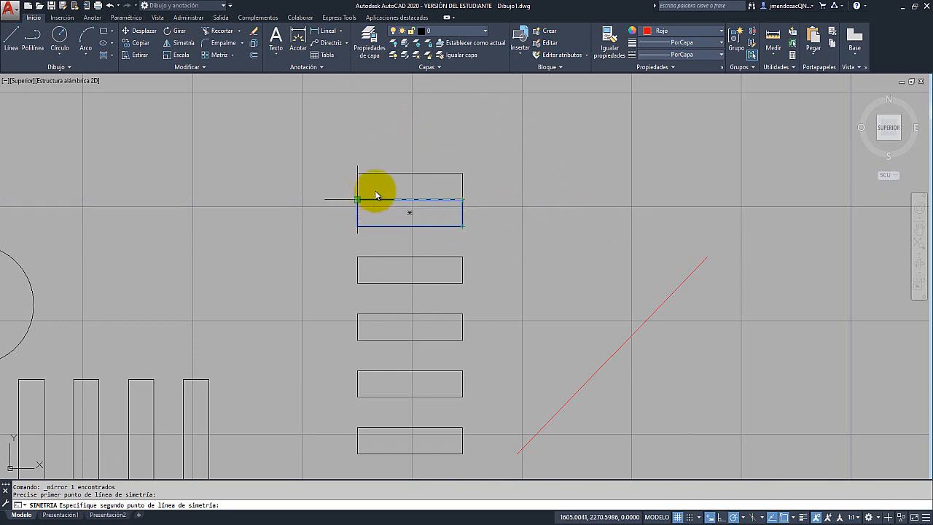
left_click(461, 227)
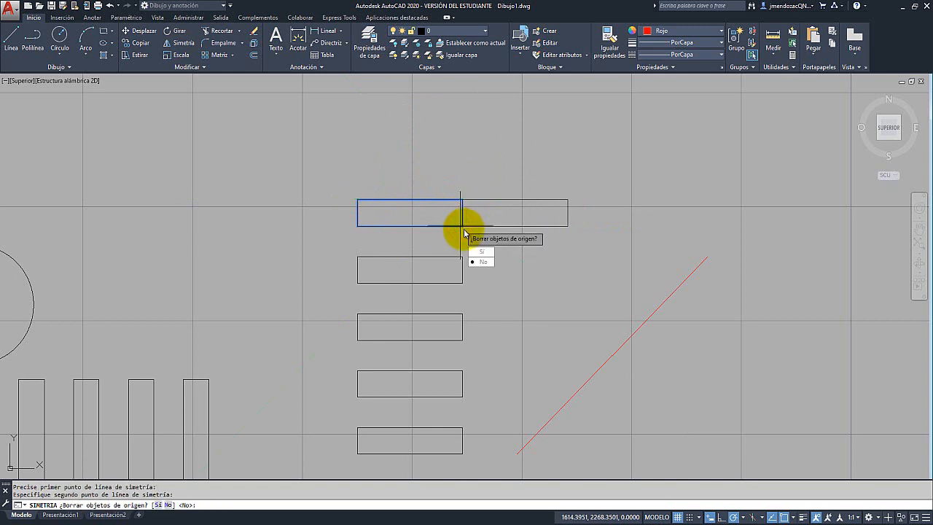
left_click(485, 260)
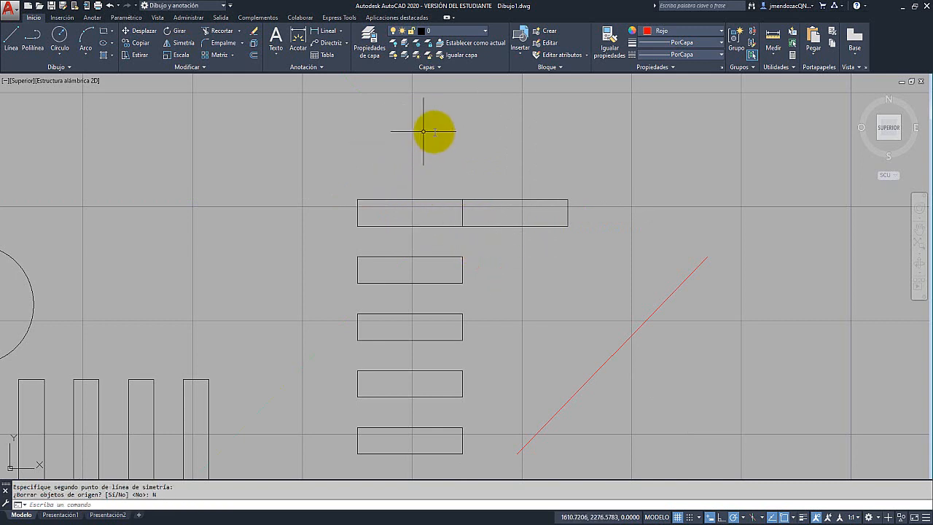
Mirror the two adjoining rectangles atop the stack upward across their shared upper edge line, erasing the source objects
left_click(575, 182)
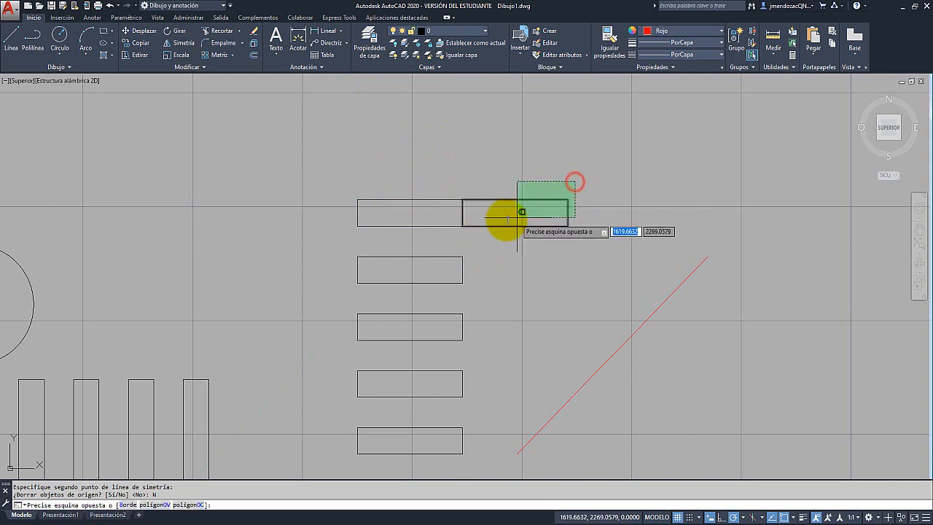
left_click(349, 237)
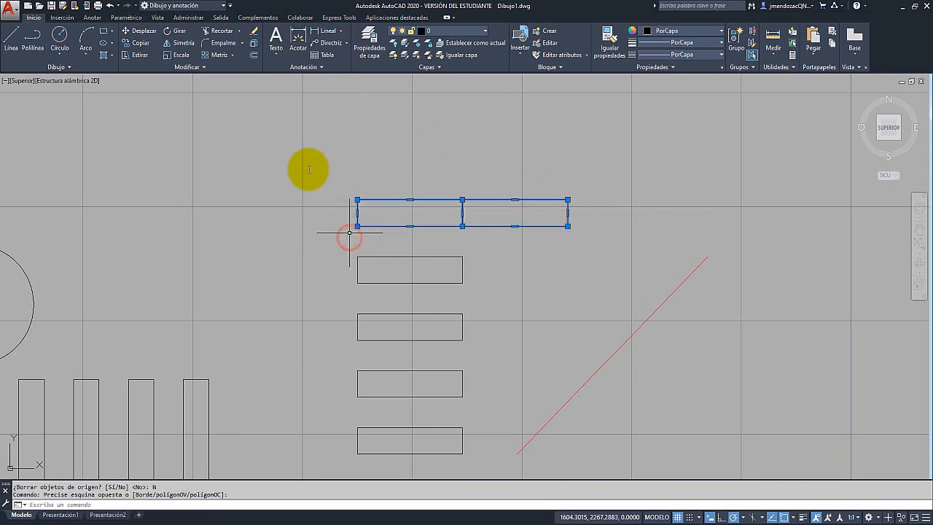
left_click(185, 48)
left_click(358, 199)
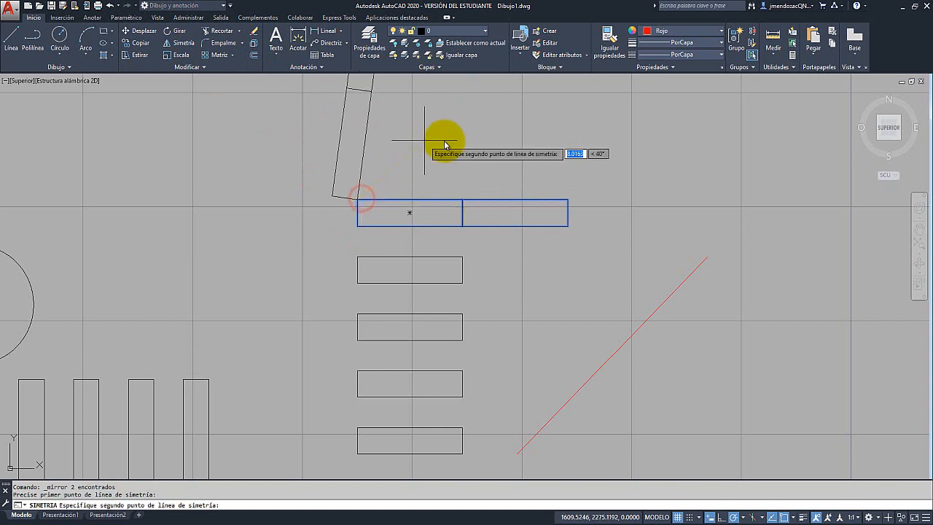
left_click(567, 198)
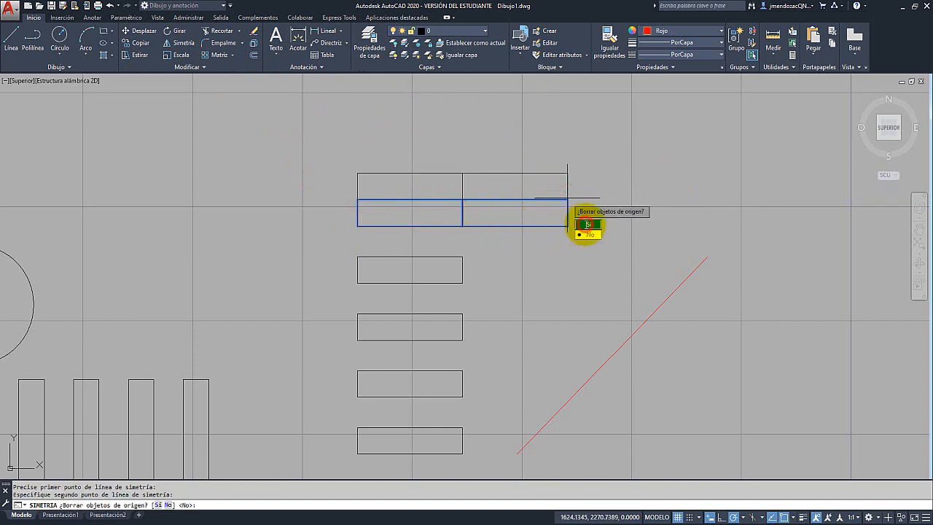
left_click(587, 224)
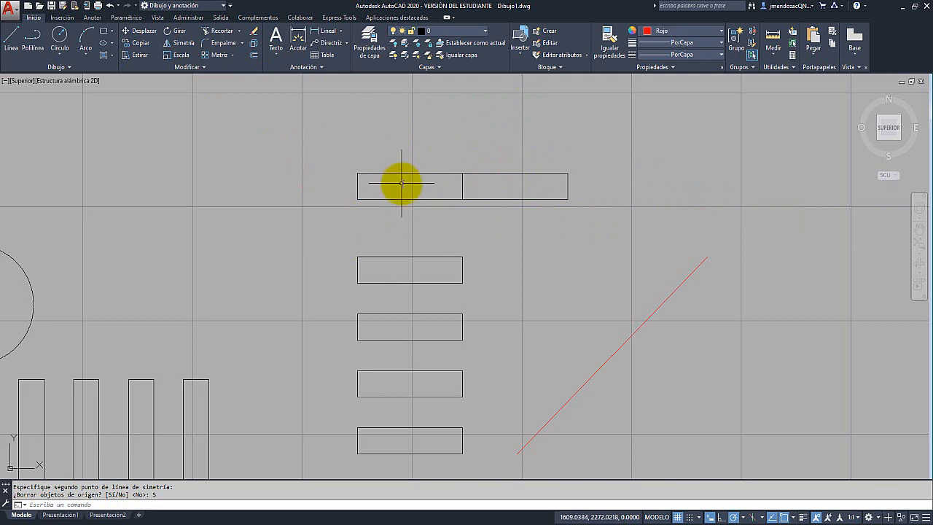
Trim away the circle's lower arc lying inside the overlapping narrow rectangle, using all objects as cutting edges
scroll(425, 190, "down", 5)
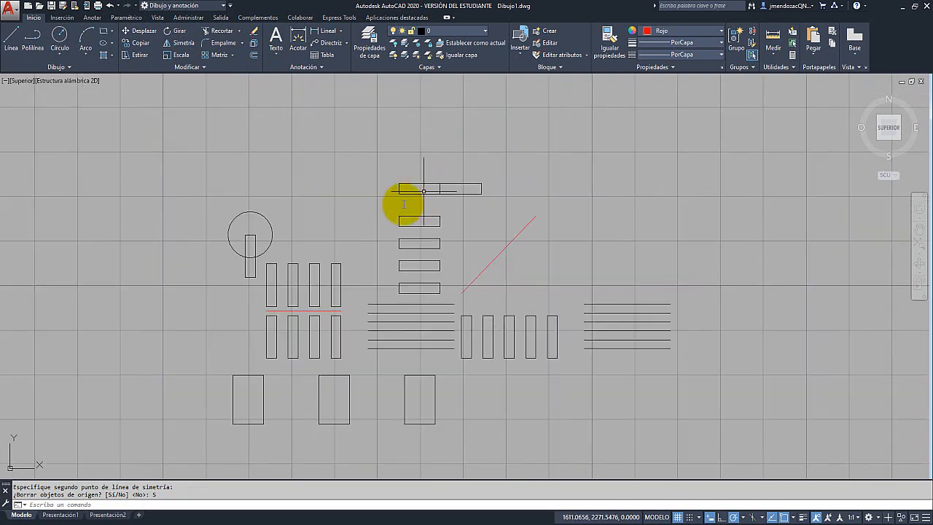
middle_click_drag(367, 211, 388, 183)
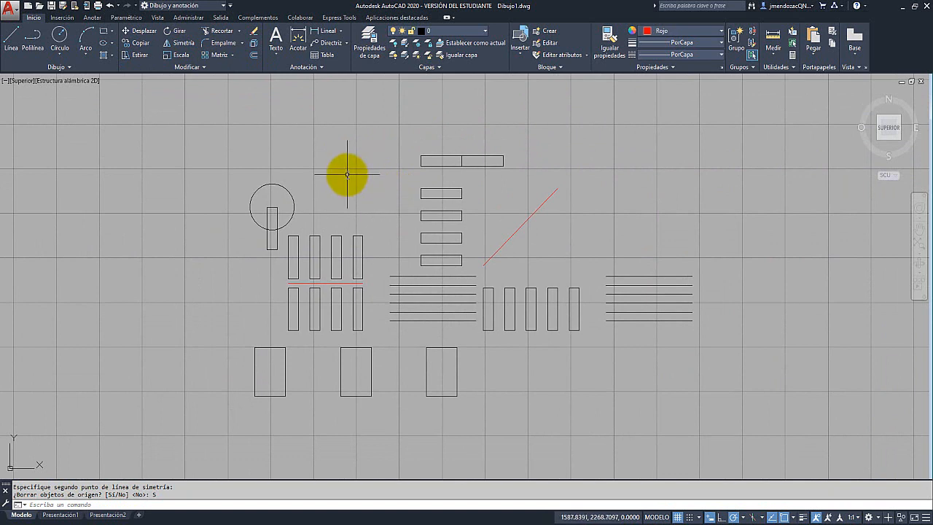
left_click(238, 32)
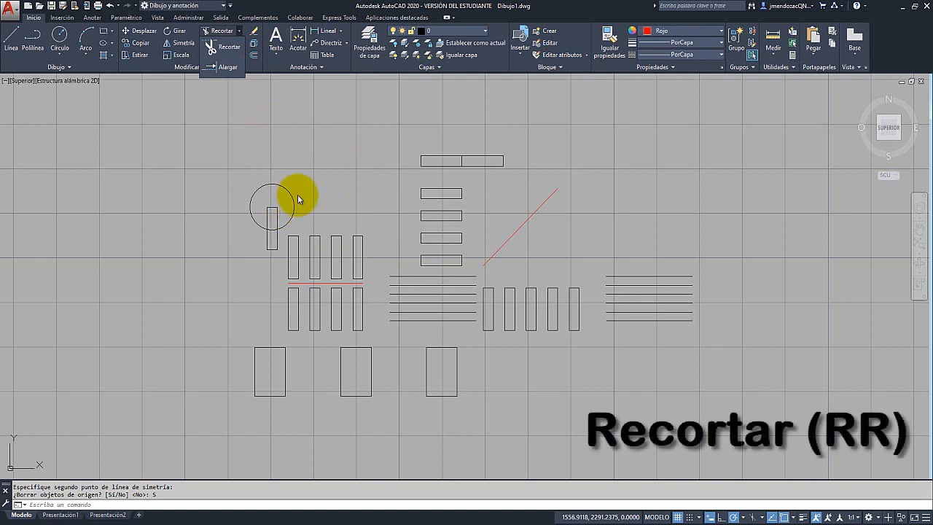
scroll(263, 228, "up", 6)
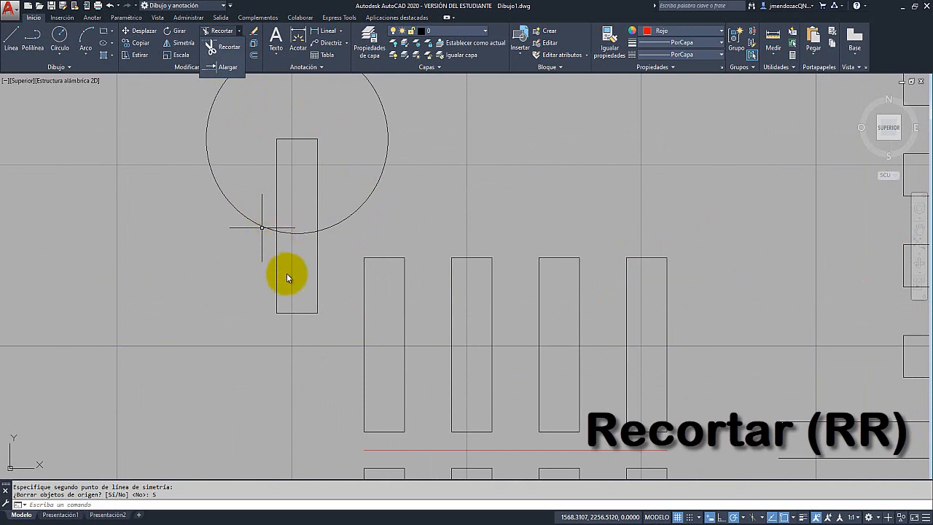
scroll(287, 273, "down", 2)
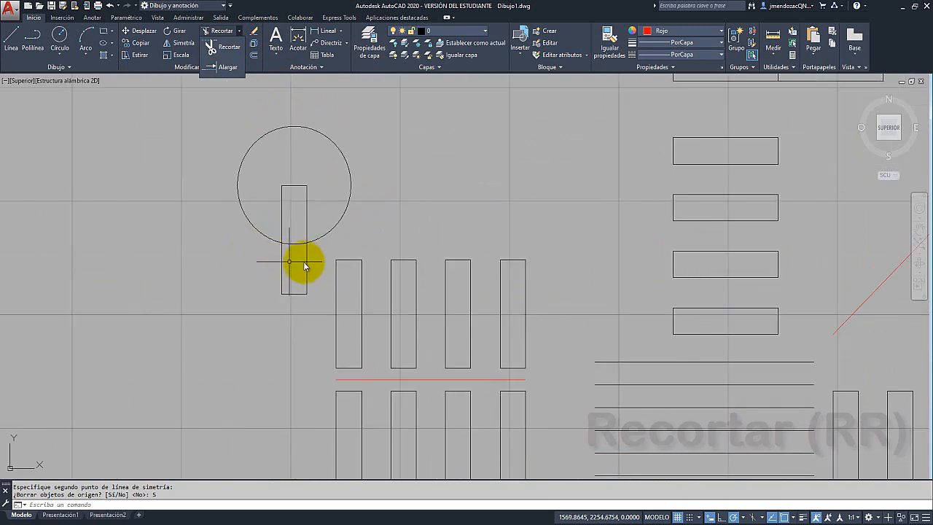
middle_click_drag(298, 244, 314, 273)
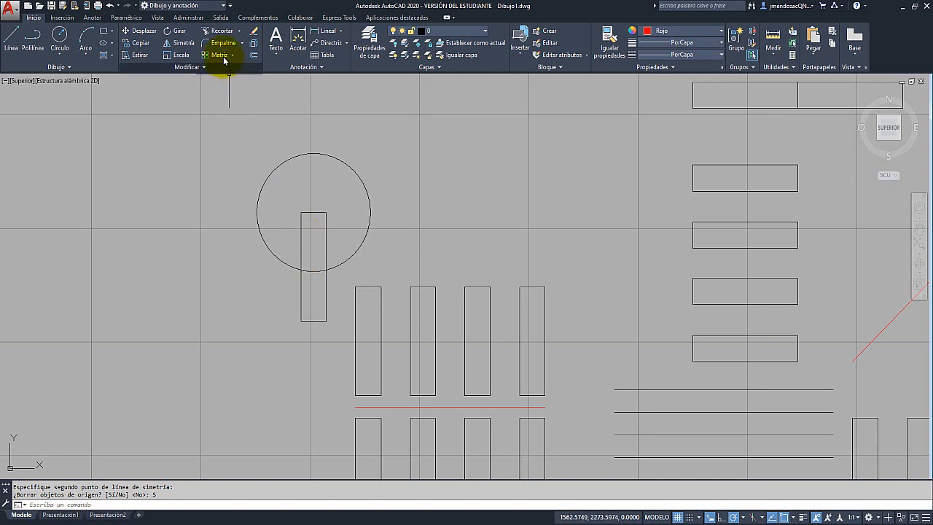
left_click(239, 32)
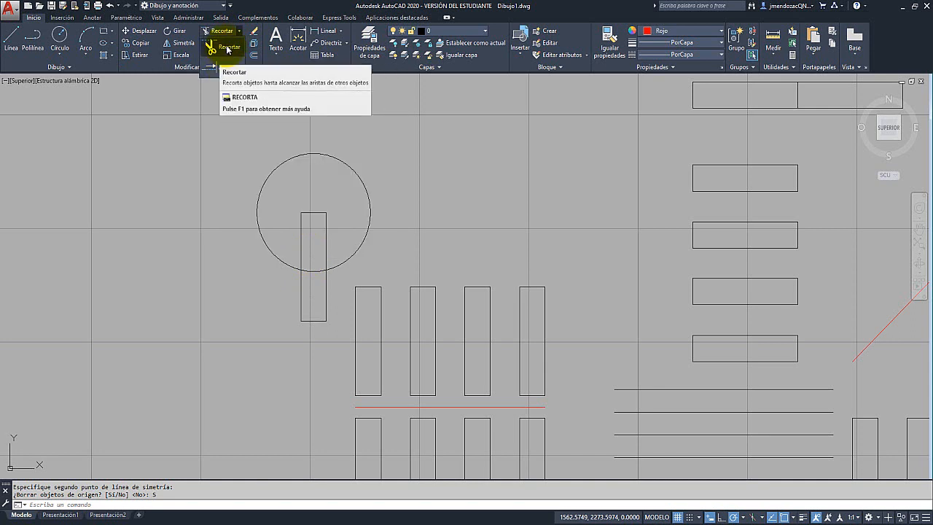
left_click(227, 48)
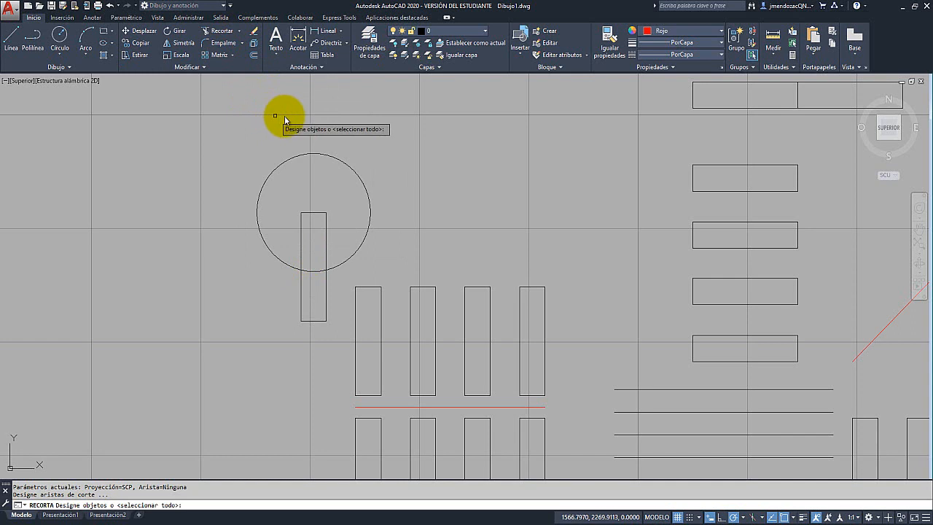
key("Return")
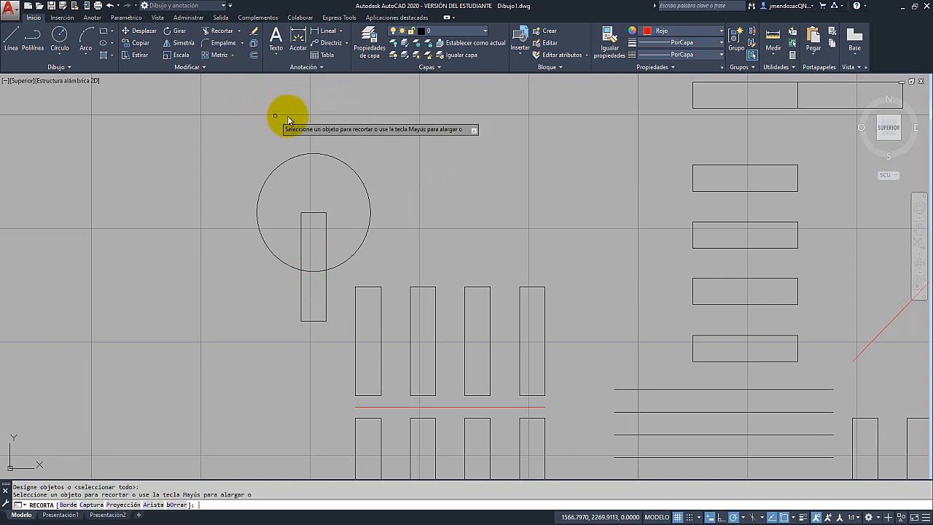
left_click(313, 272)
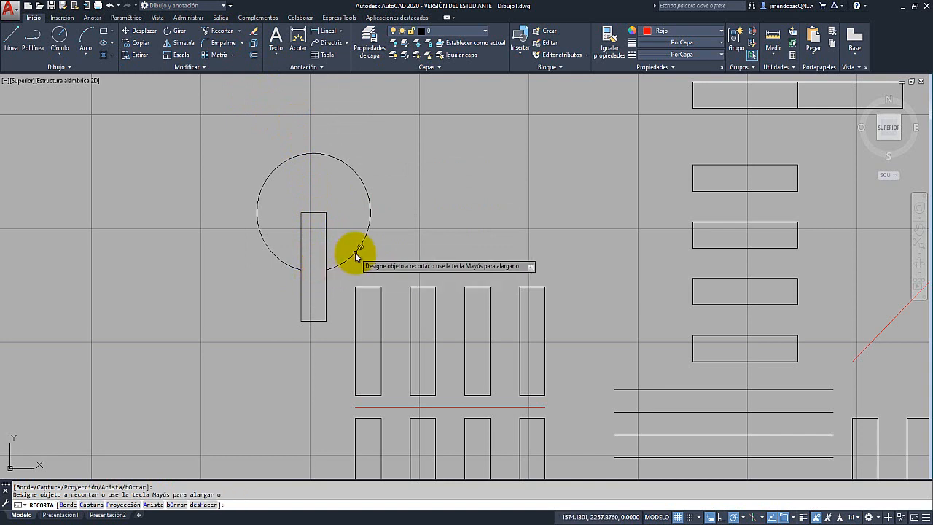
key("Return")
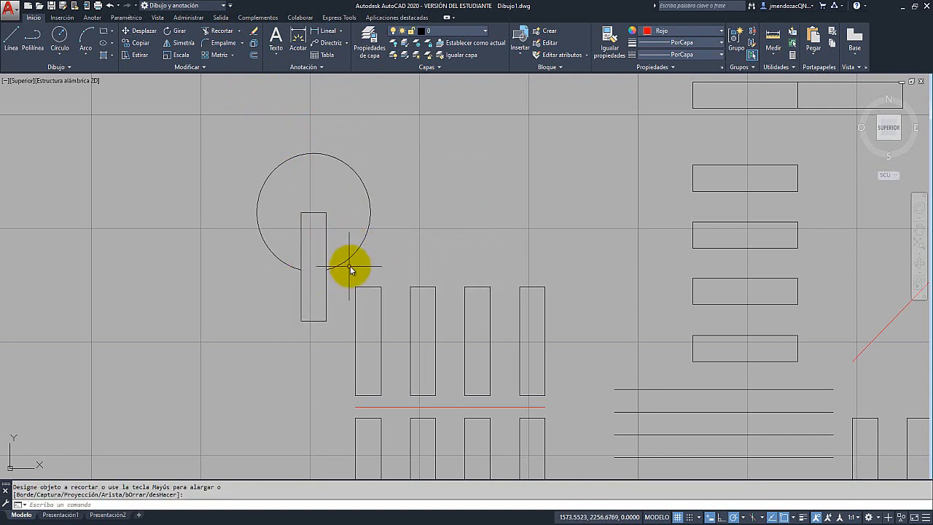
Set the current colour to 0,0,0 and draw a long, thin horizontal rectangle across the middle of the four upper narrow rectangles
scroll(335, 226, "down", 4)
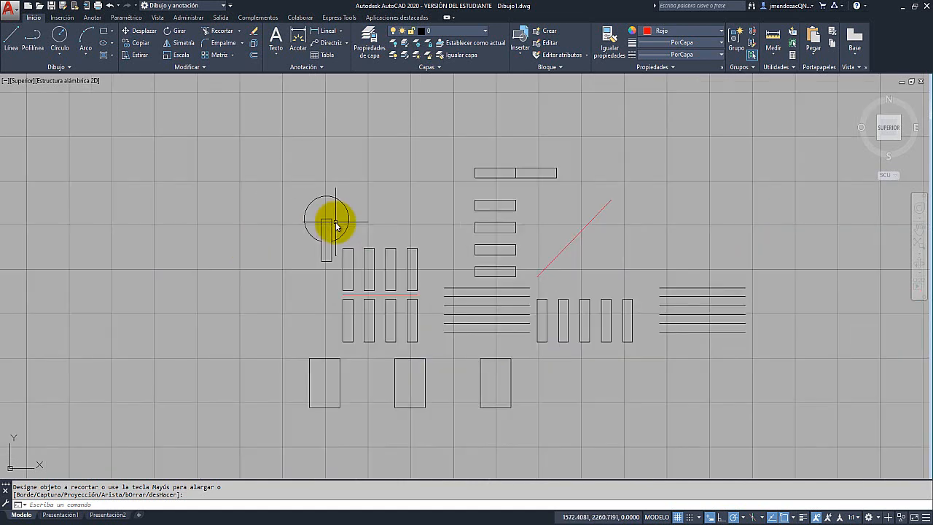
scroll(358, 258, "up", 4)
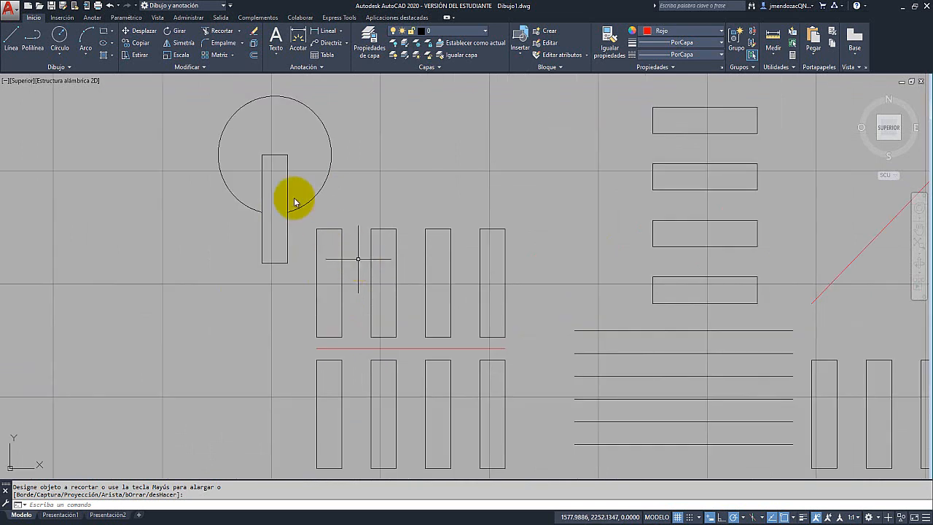
left_click(644, 75)
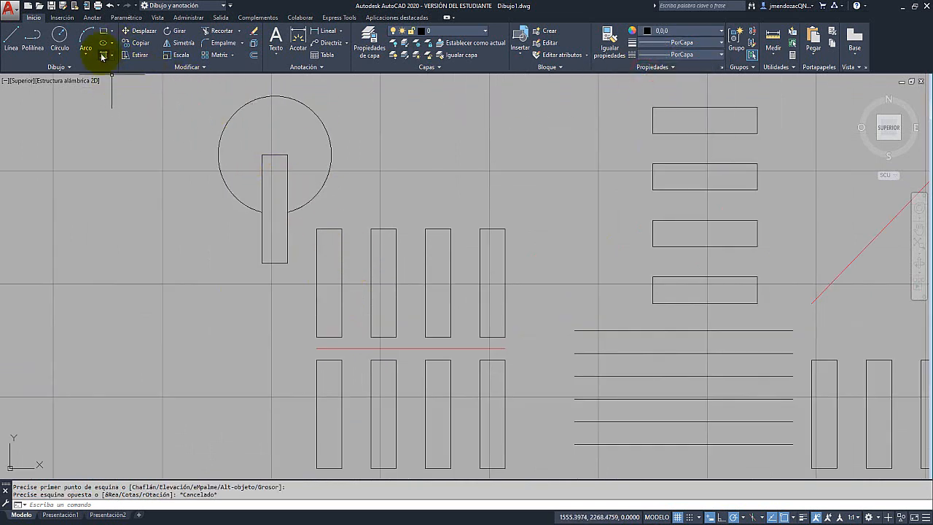
left_click(104, 31)
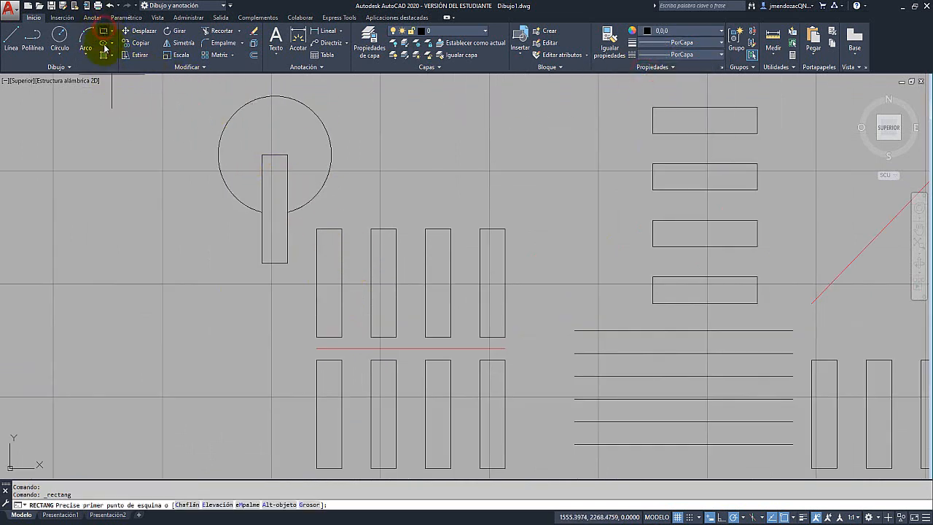
left_click(302, 276)
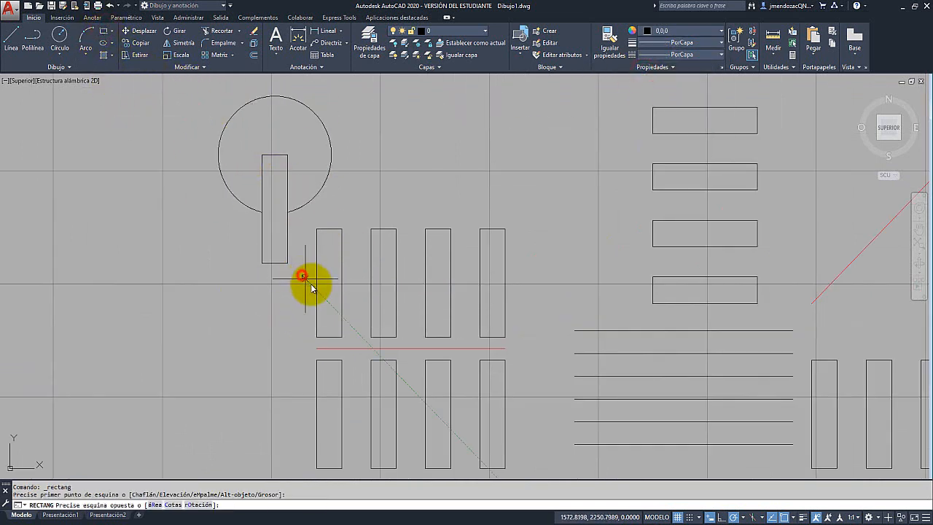
left_click(524, 296)
Trim away the narrow rectangles' vertical edges lying inside the long horizontal rectangle, using all objects as cutting edges
scroll(352, 285, "up", 2)
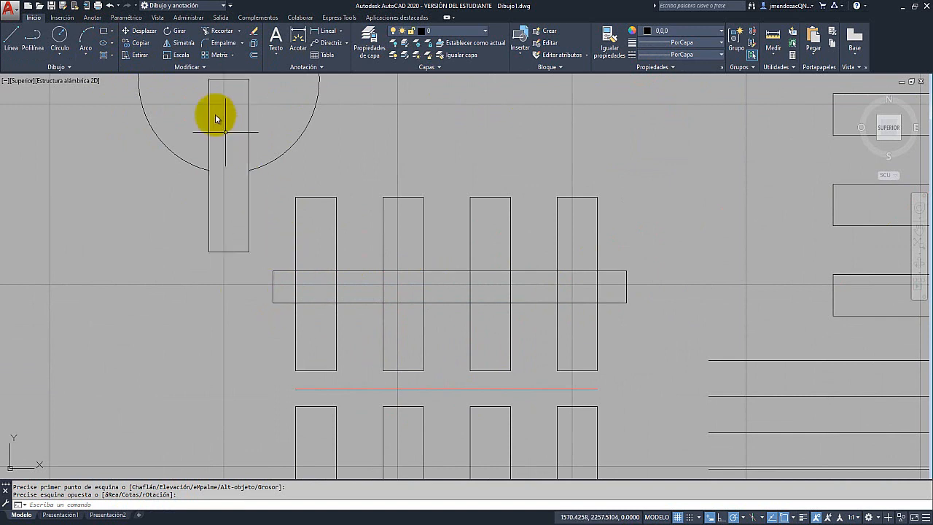
left_click(223, 33)
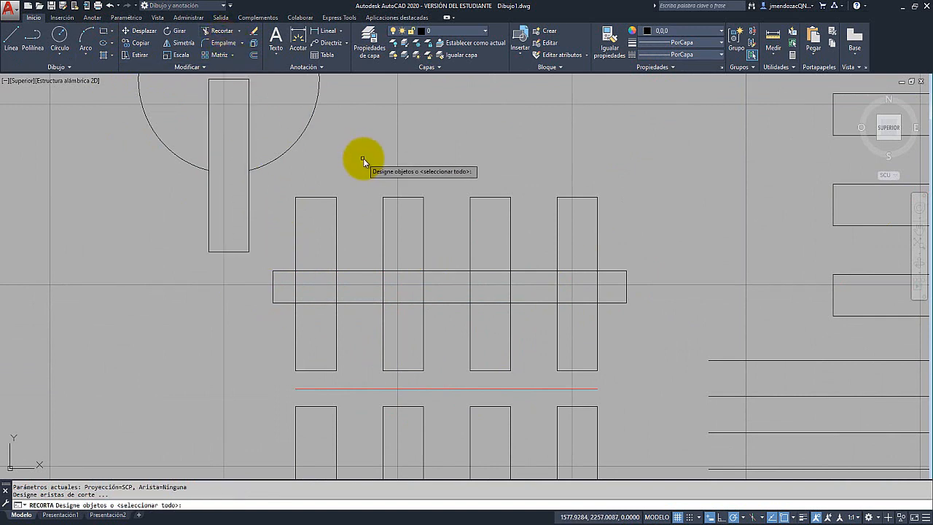
key("Return")
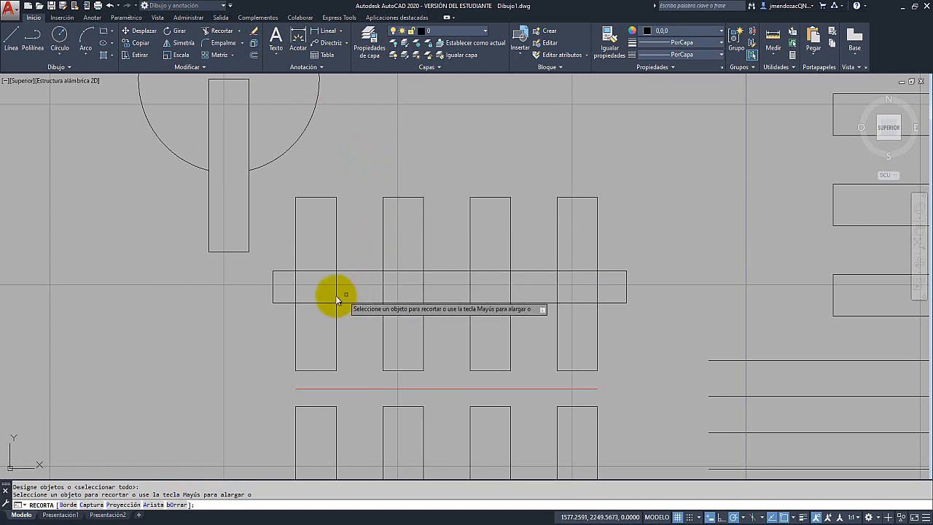
left_click(295, 279)
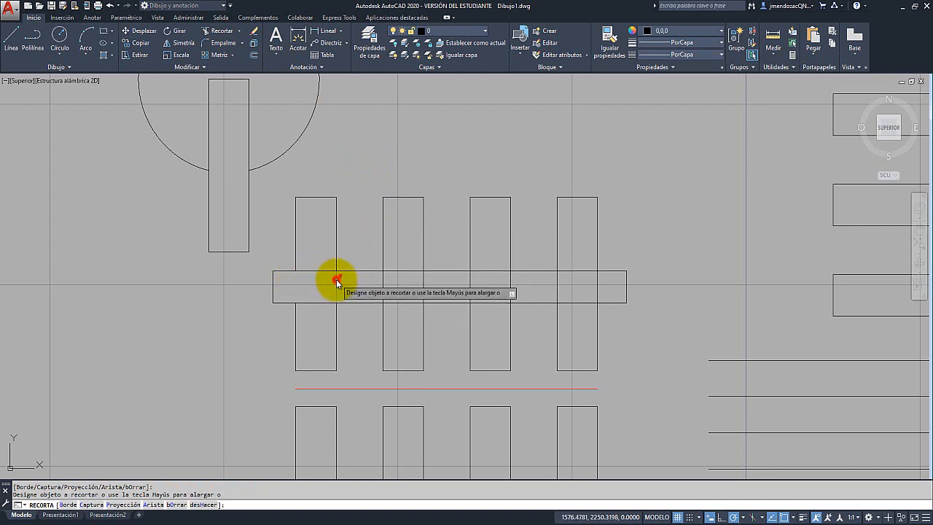
left_click(384, 279)
left_click(427, 279)
left_click(385, 279)
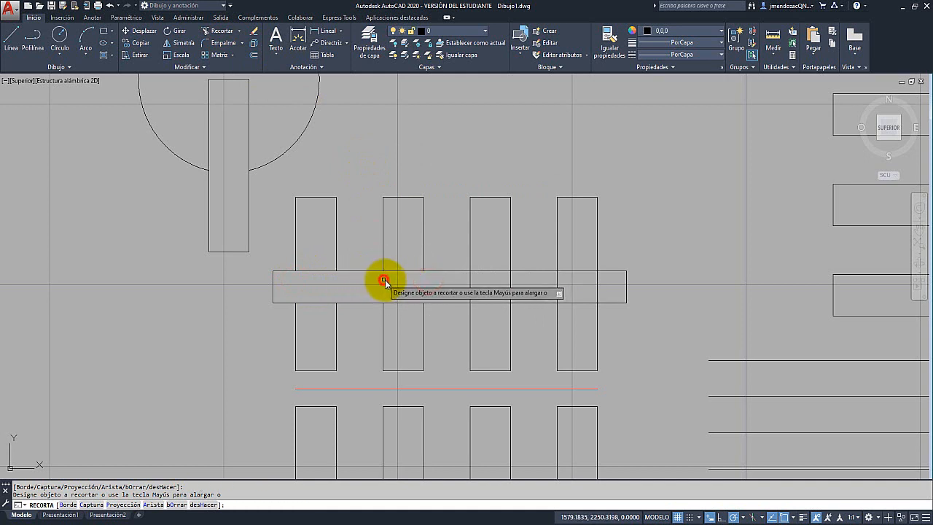
left_click(606, 279)
left_click(436, 292)
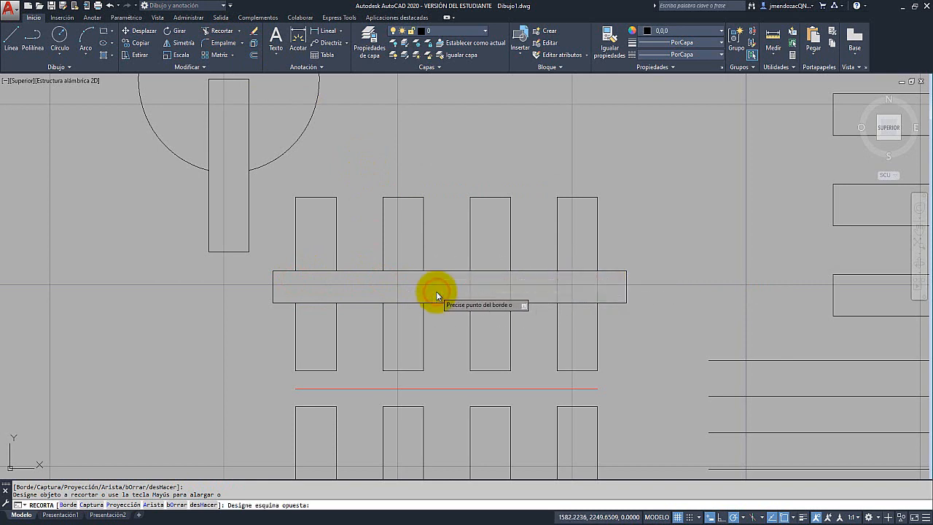
mouse_move(617, 329)
middle_mouse_down()
mouse_move(509, 323)
mouse_move(513, 266)
middle_mouse_up()
scroll(512, 321, "down", 2)
key("Escape")
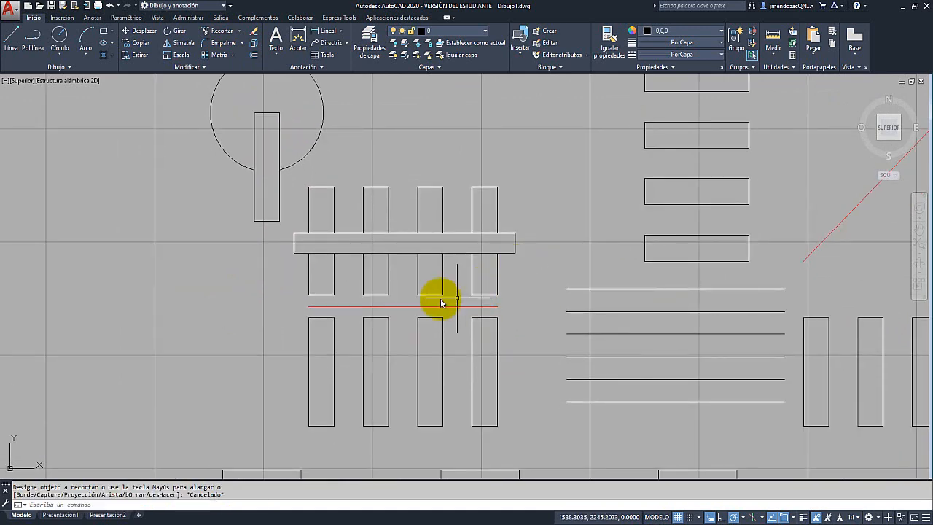
Draw a circle with a radius of about 2.8 centred on the third narrow rectangle below the red line
middle_click_drag(395, 323, 401, 308)
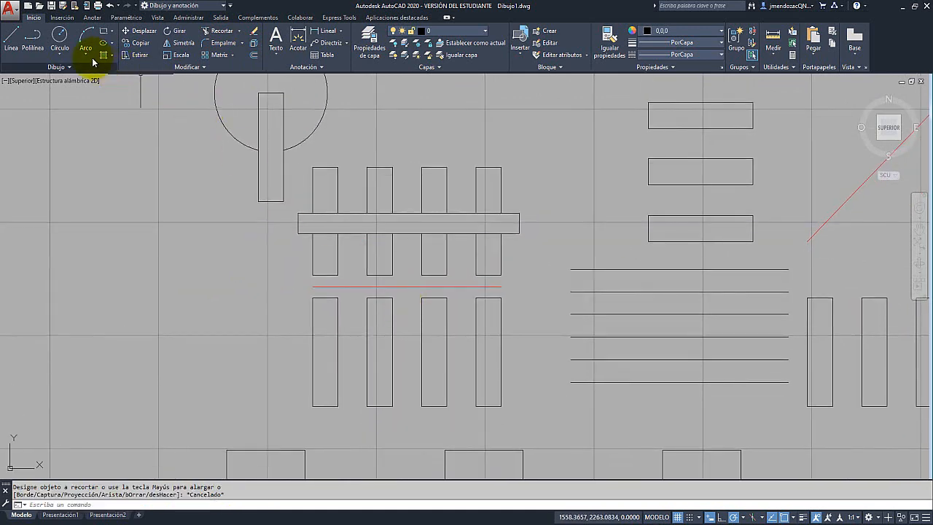
left_click(61, 40)
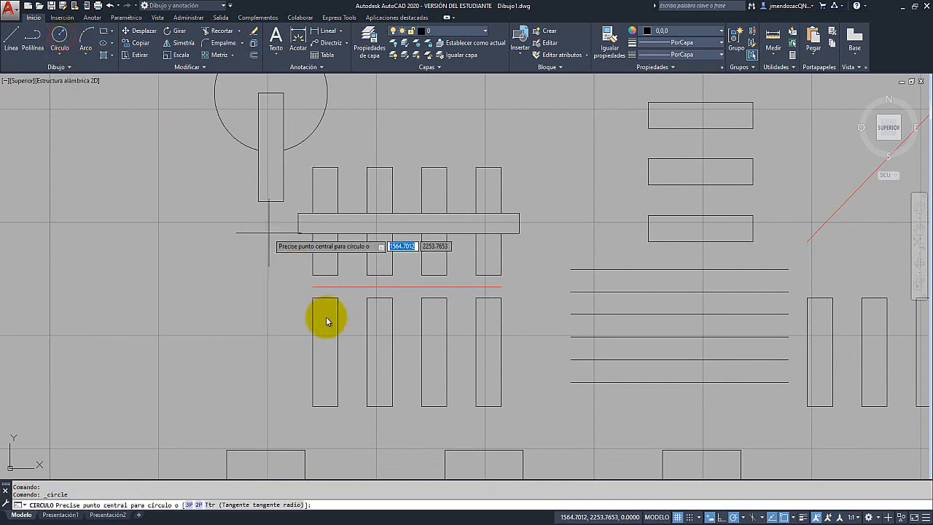
left_click(434, 353)
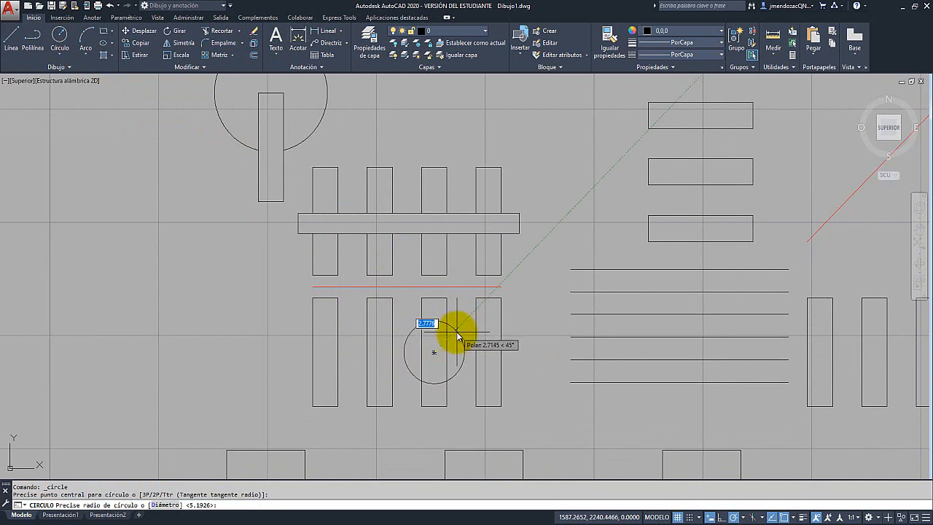
left_click(452, 328)
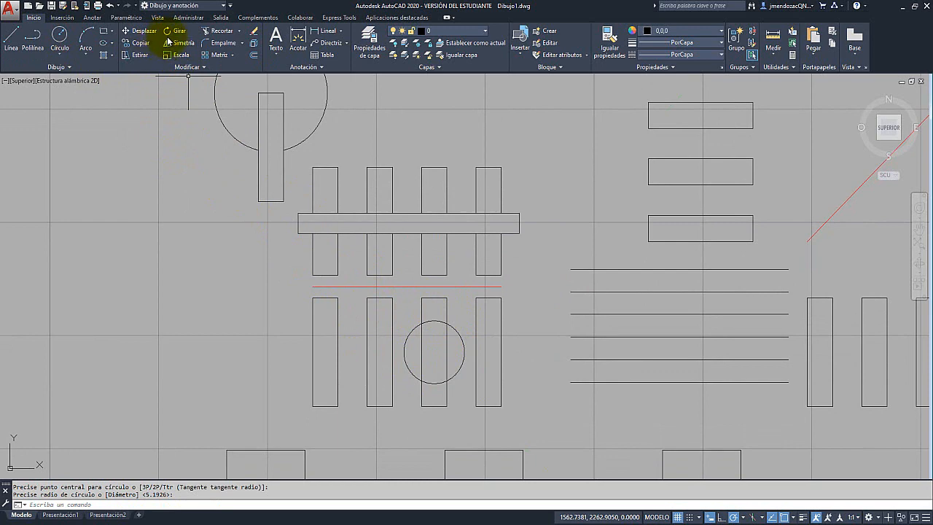
Trim away both sides of the third lower rectangle inside the circle, using all objects as cutting edges
left_click(209, 33)
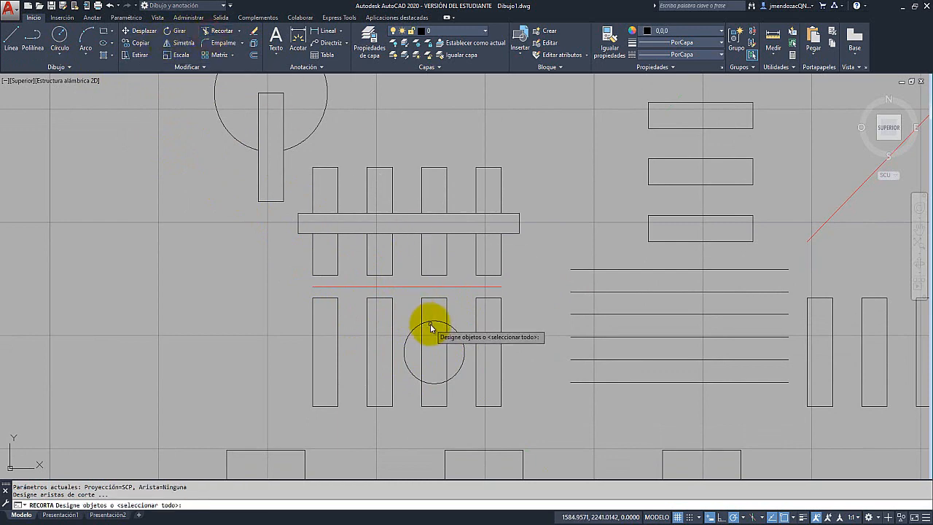
key("Return")
left_click_drag(453, 343, 415, 356)
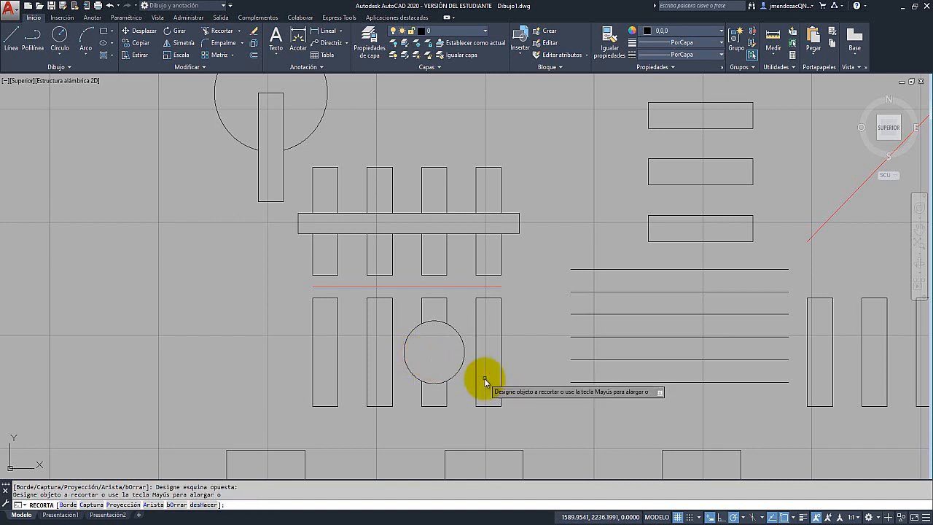
key("Escape")
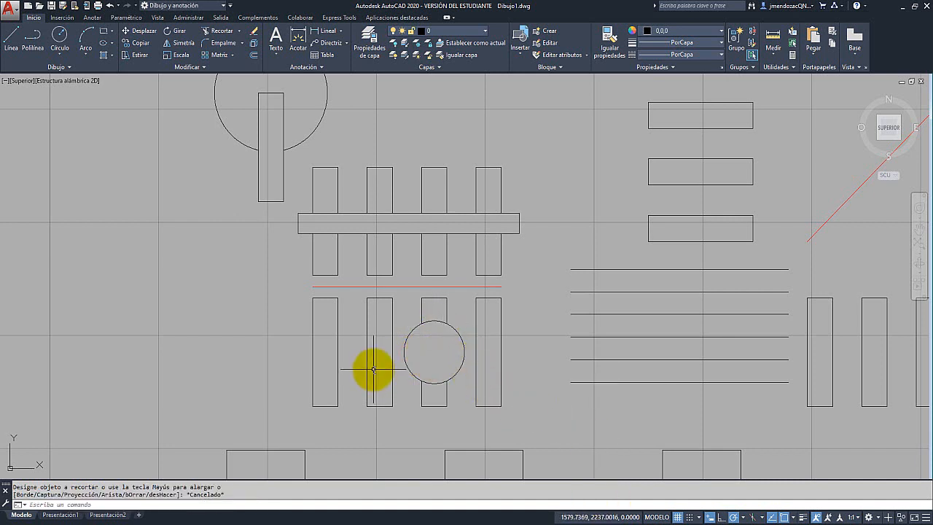
Draw a horizontal line about 7.3 long from the first lower rectangle's left midpoint to the second one's right midpoint
middle_click_drag(327, 356, 341, 318)
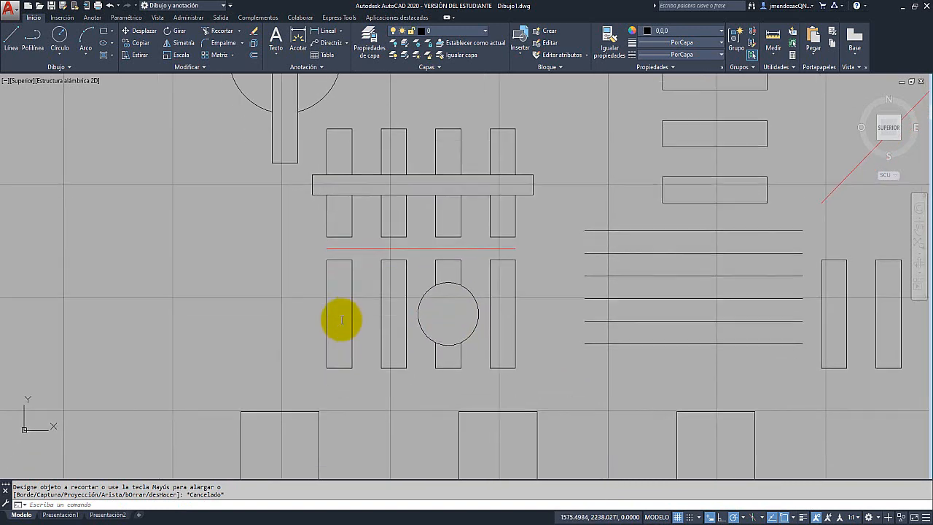
left_click(15, 38)
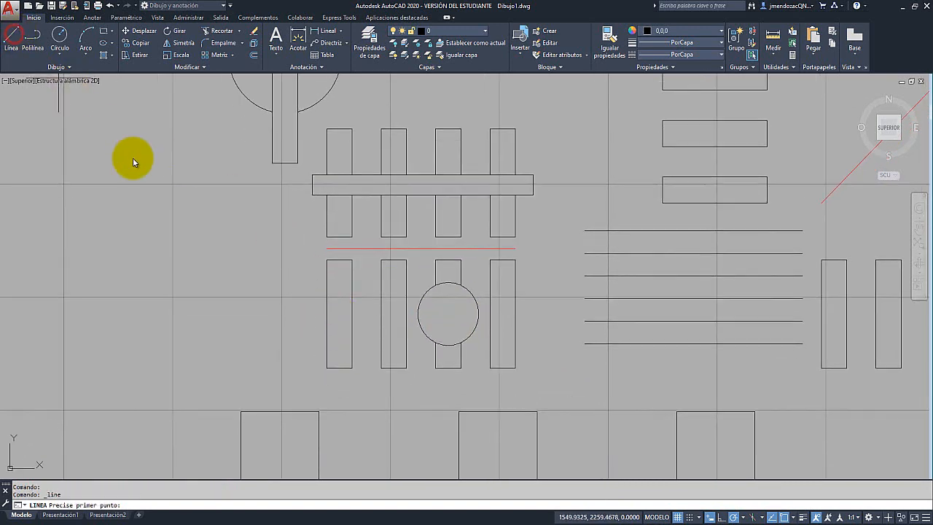
left_click(326, 313)
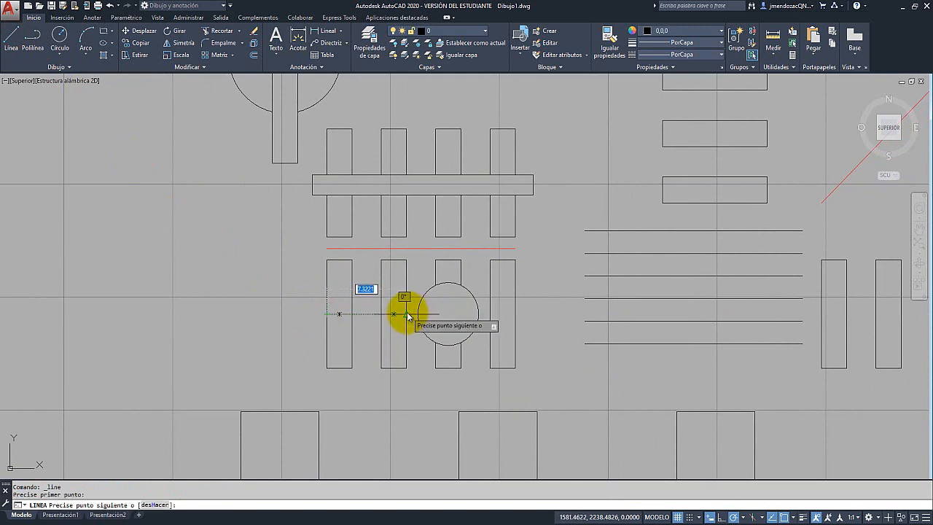
left_click(406, 313)
right_click(364, 317)
left_click(379, 332)
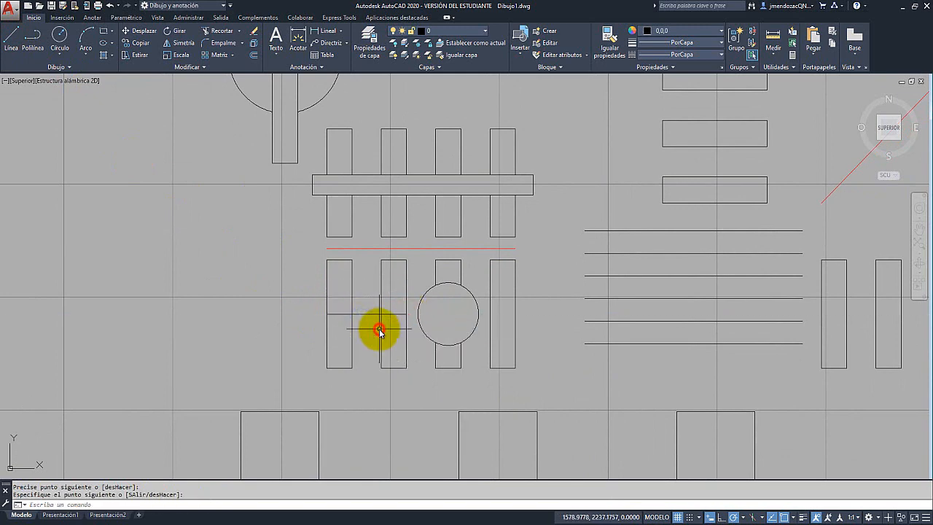
Trim the first two lower rectangles' sides below the horizontal line and the line's segment between them, using all objects as cutting edges
scroll(372, 325, "up", 3)
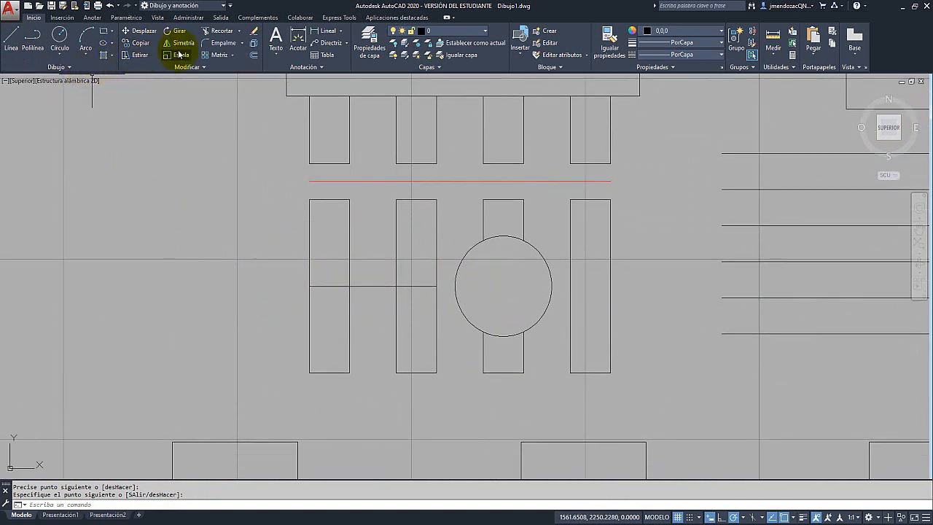
left_click(217, 32)
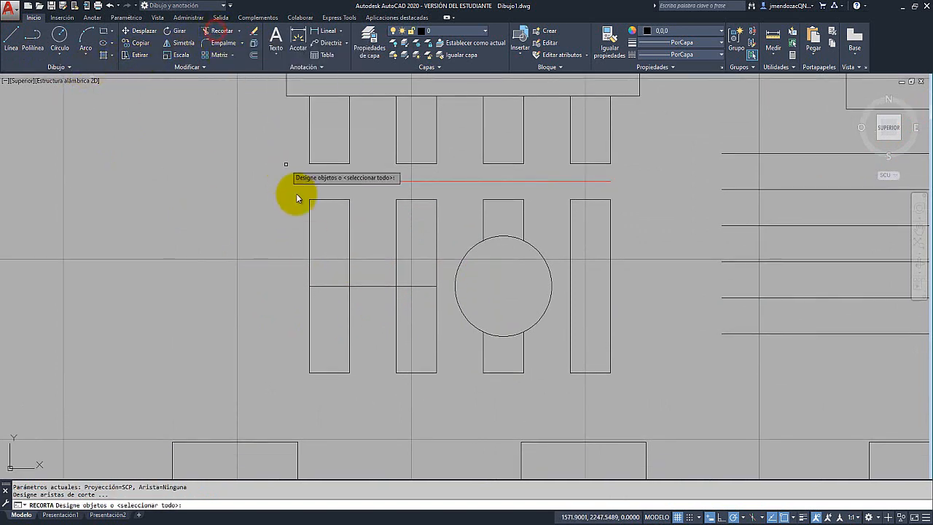
left_click(453, 320)
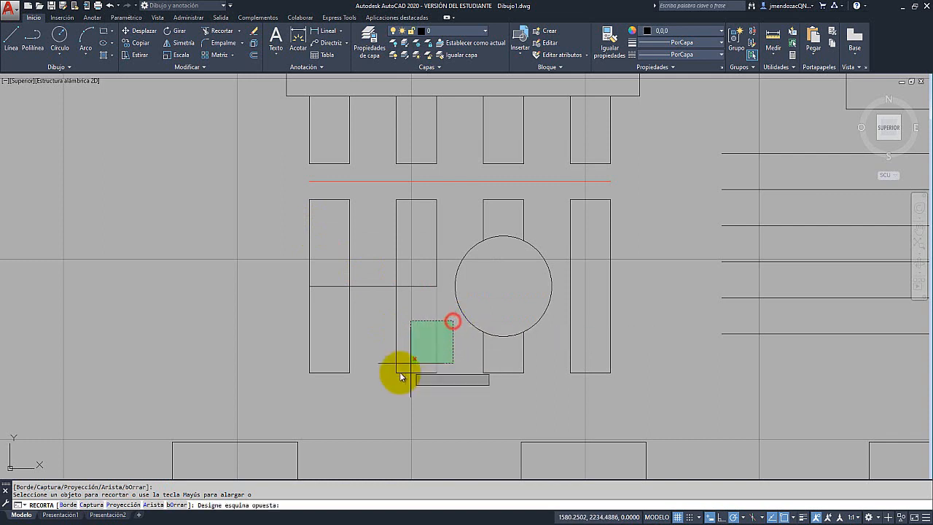
left_click(289, 392)
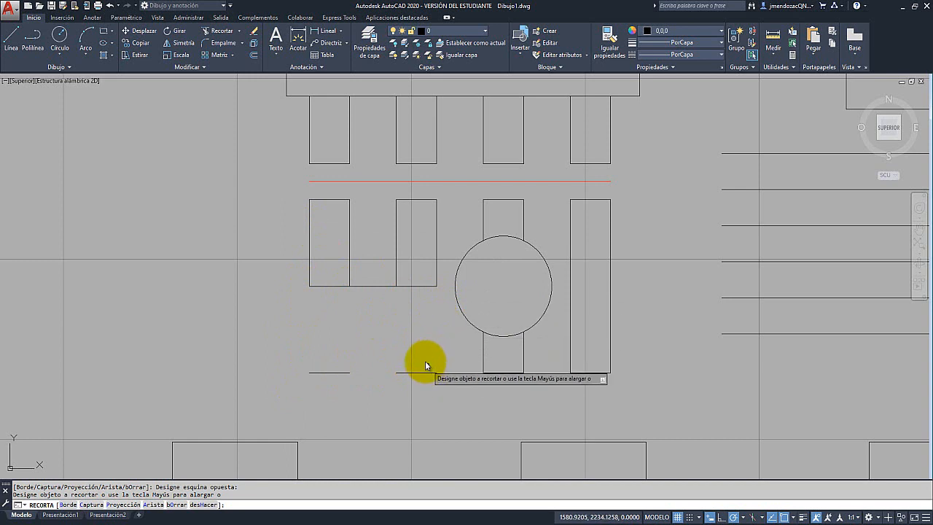
left_click(378, 274)
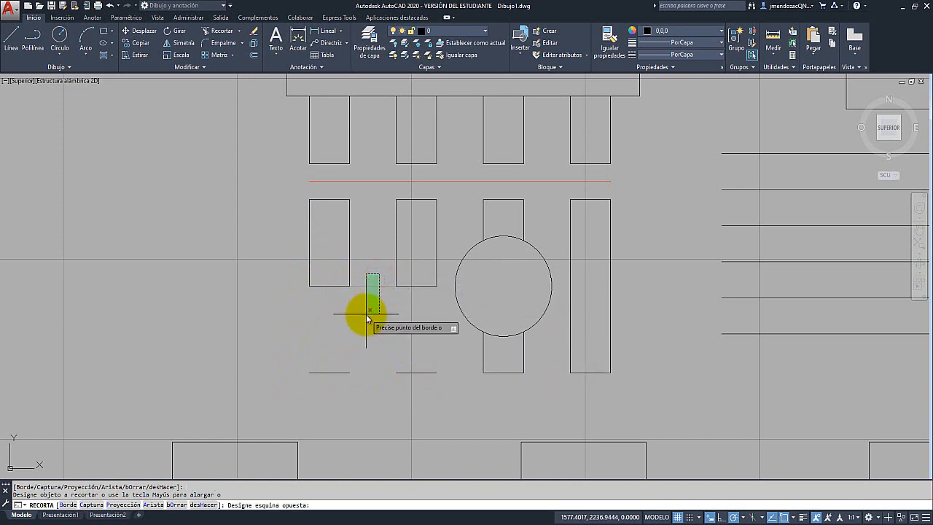
left_click(366, 314)
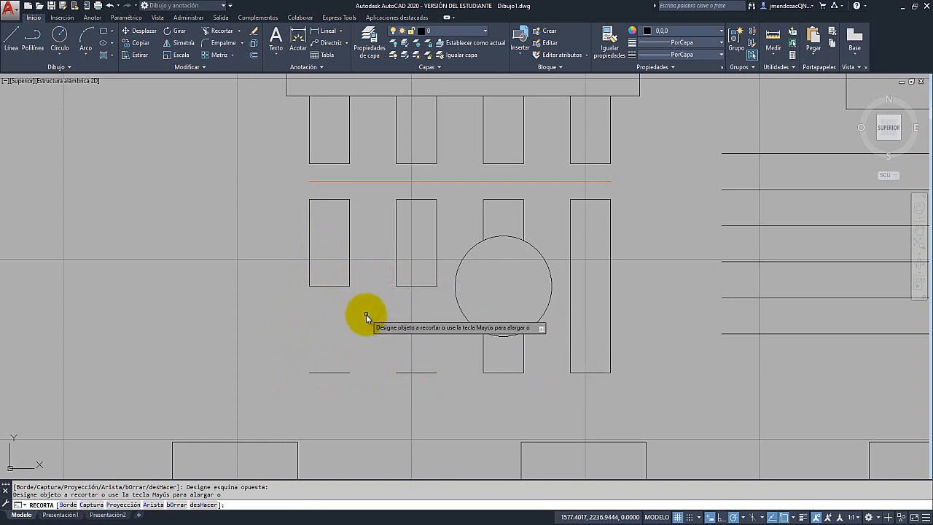
key("Escape")
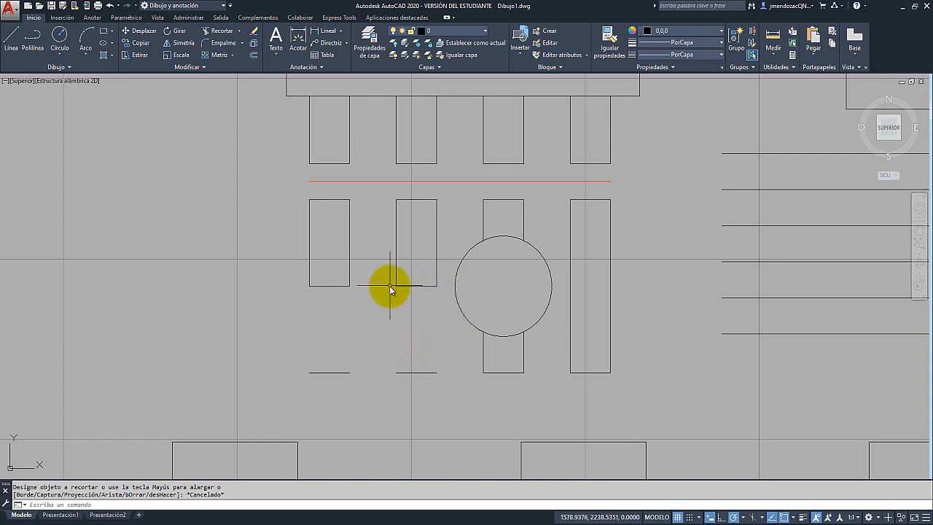
Erase the two short horizontal lines left below the shortened first and second rectangles
left_click(414, 360)
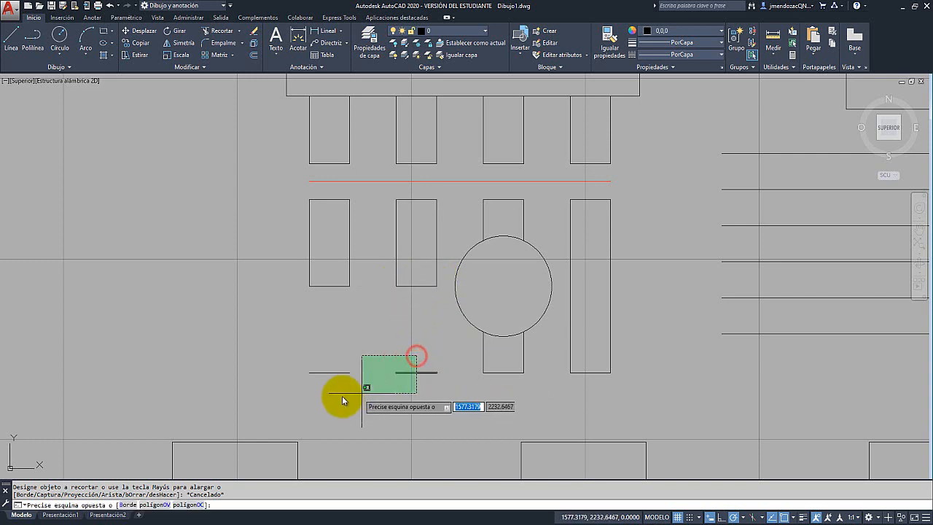
left_click(323, 398)
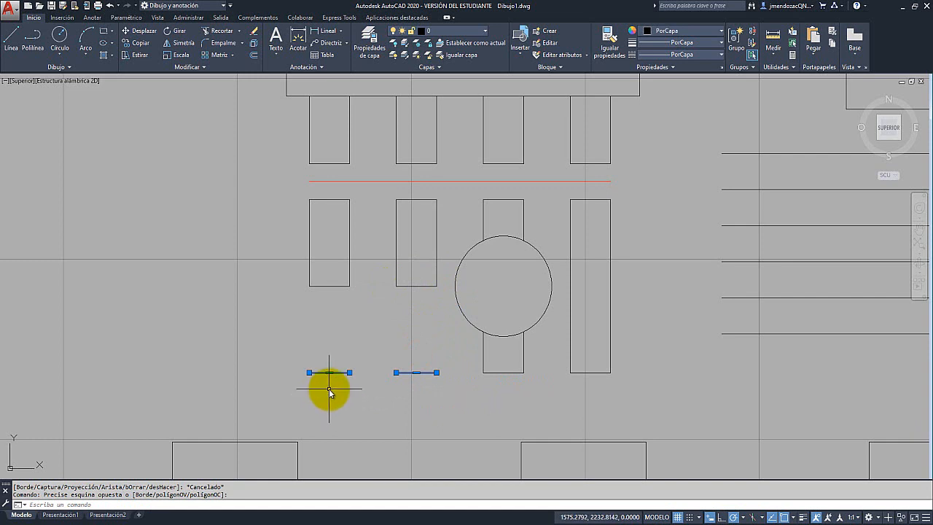
key("Delete")
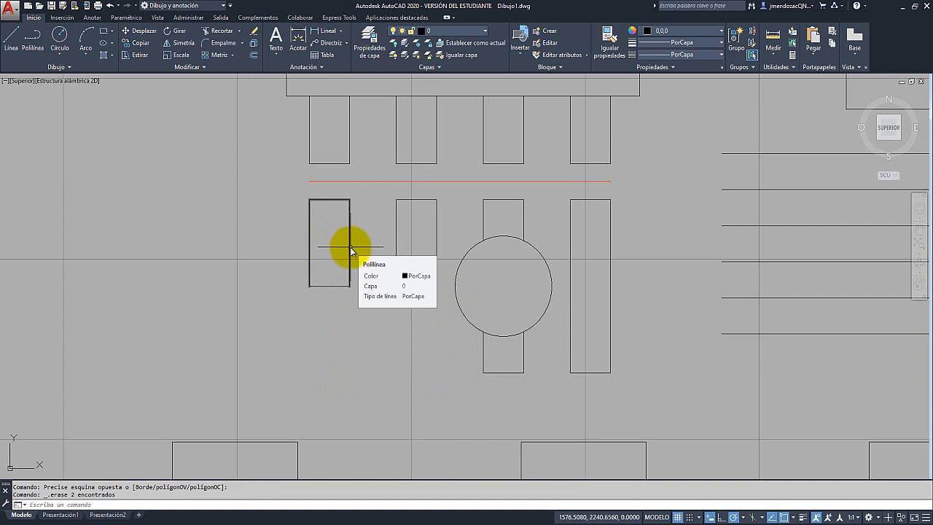
Select the shortened first rectangle to examine which of its edges form a single polyline
left_click(351, 249)
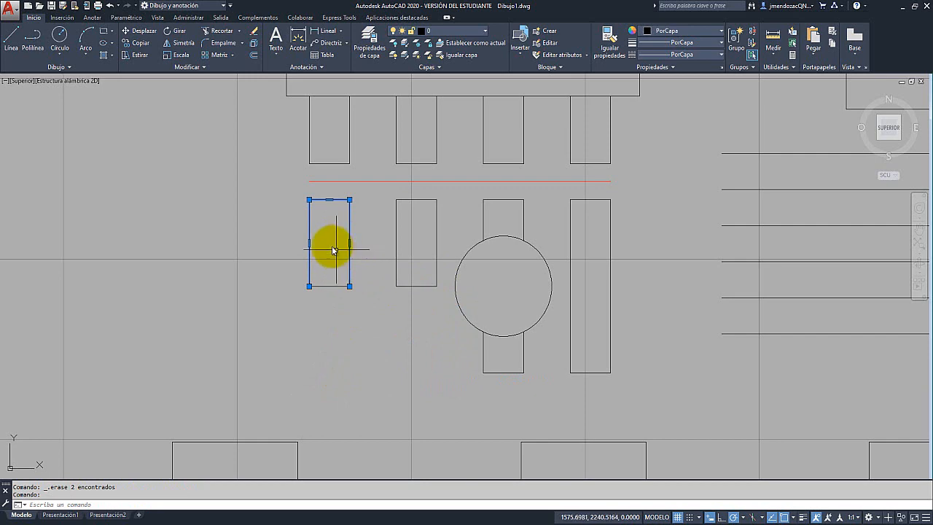
scroll(308, 219, "up", 2)
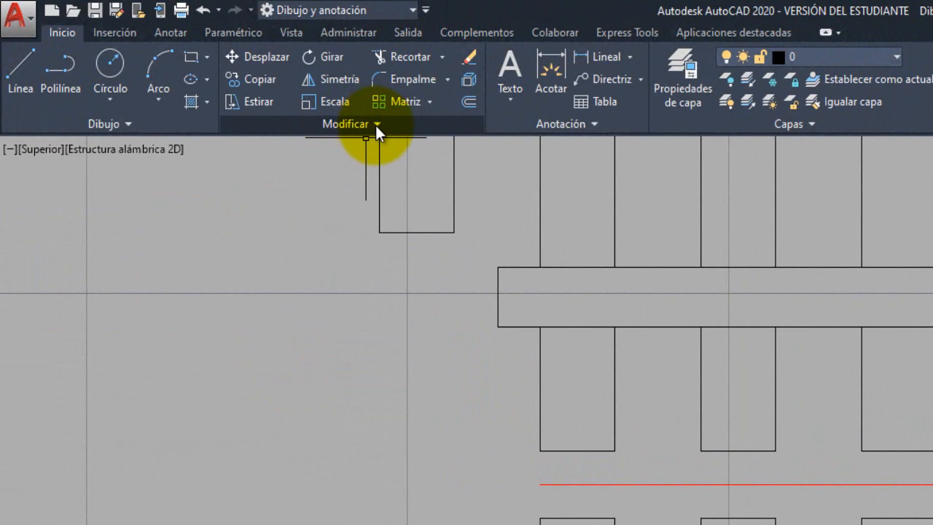
Select the shortened first rectangle's polyline together with its bottom line and examine their object types in the Properties palette
left_click(376, 125)
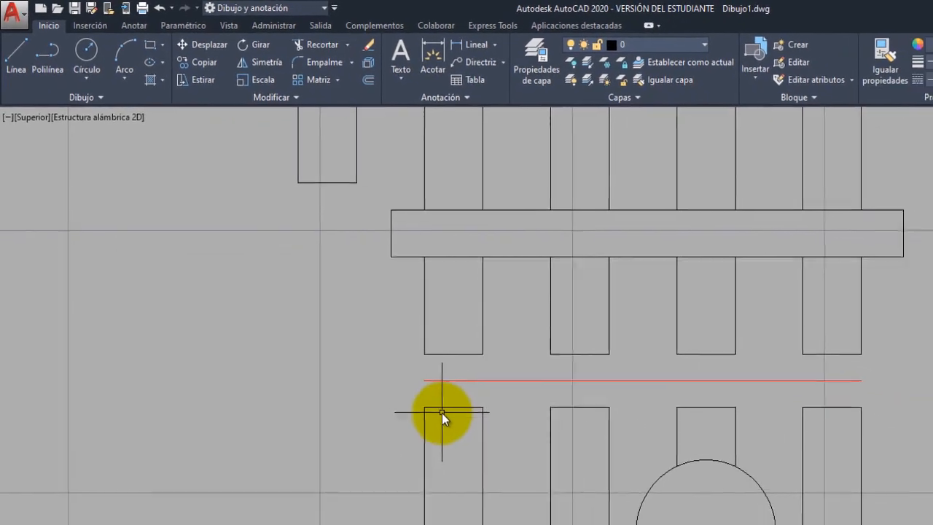
left_click(409, 381)
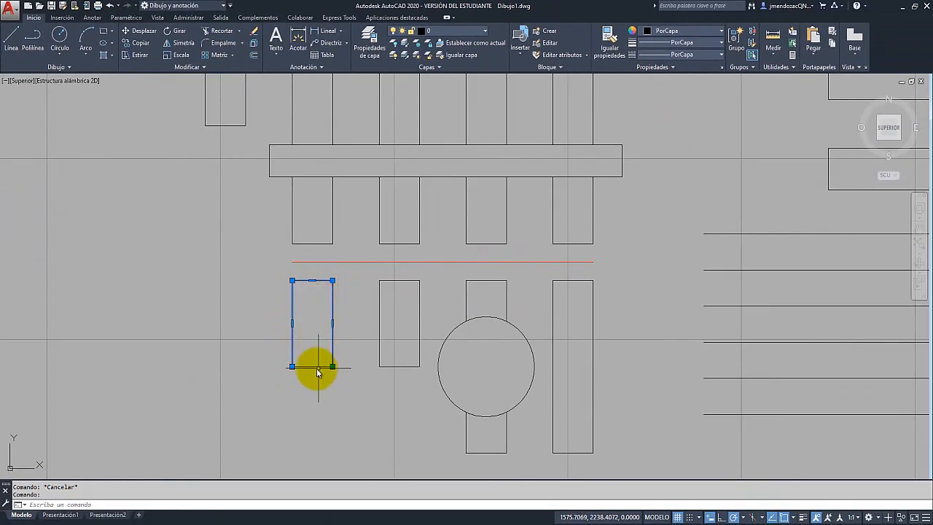
left_click(315, 366)
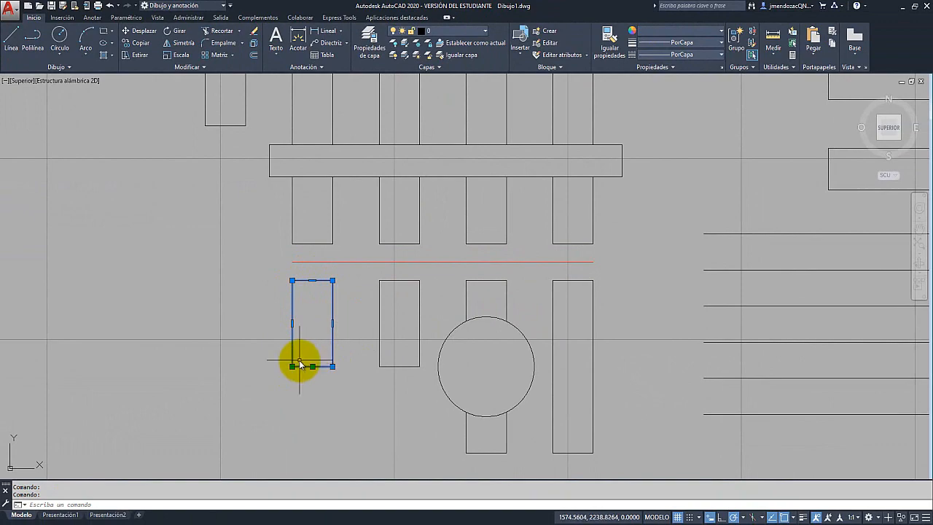
right_click(238, 240)
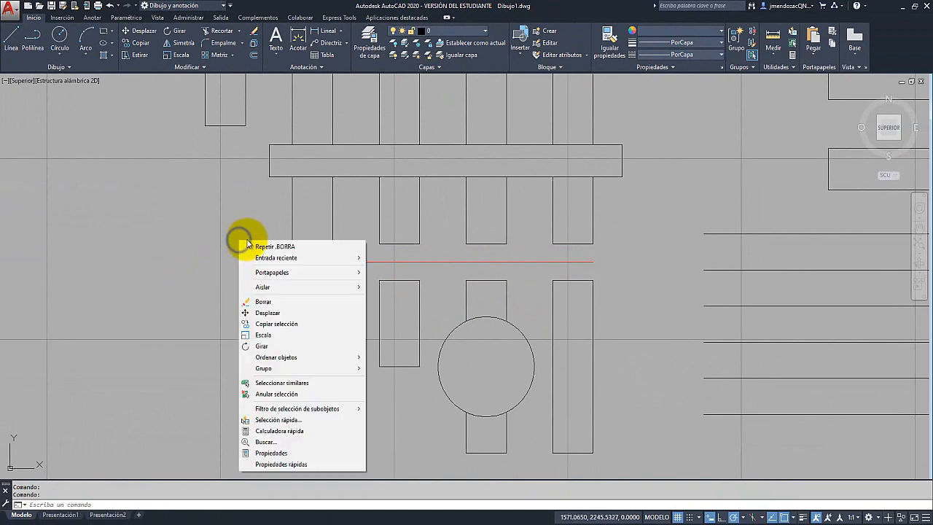
left_click(273, 451)
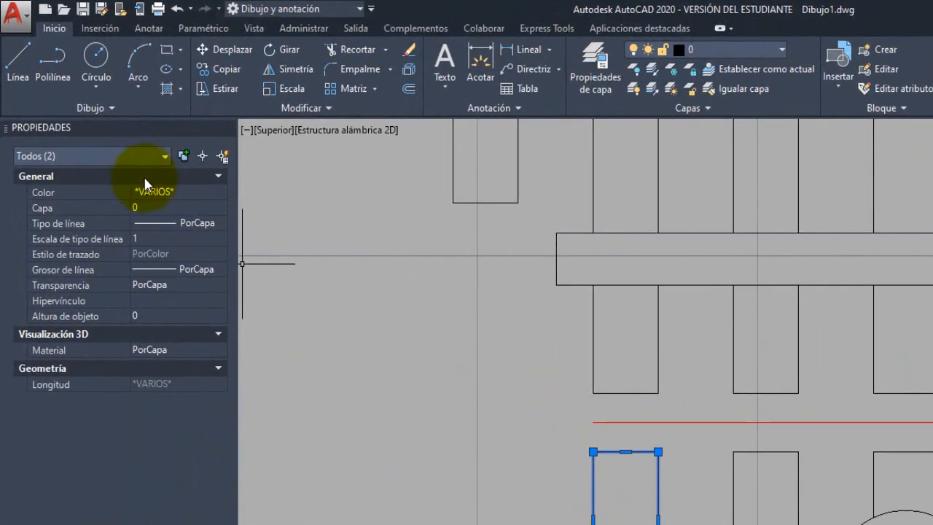
left_click(162, 156)
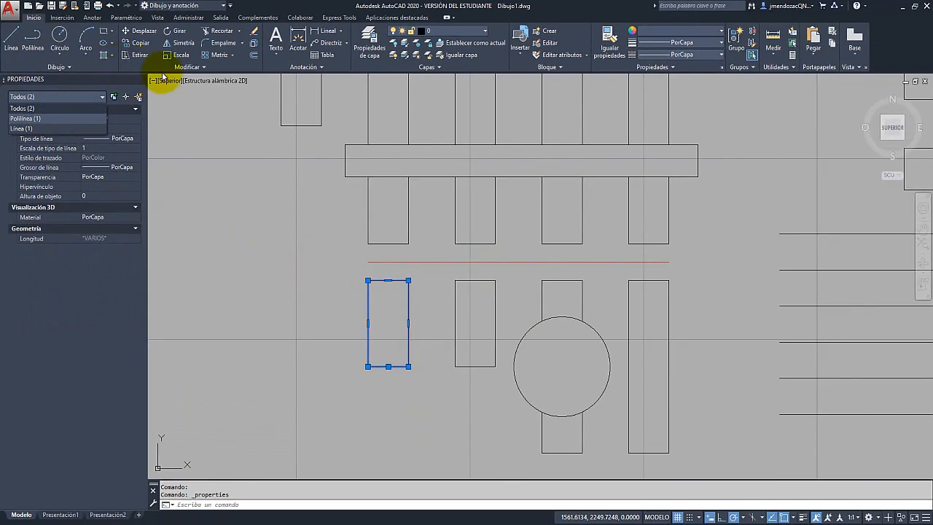
Join the shortened first rectangle's polyline and bottom line into one polyline, and select it to check the result
left_click(204, 69)
left_click(204, 69)
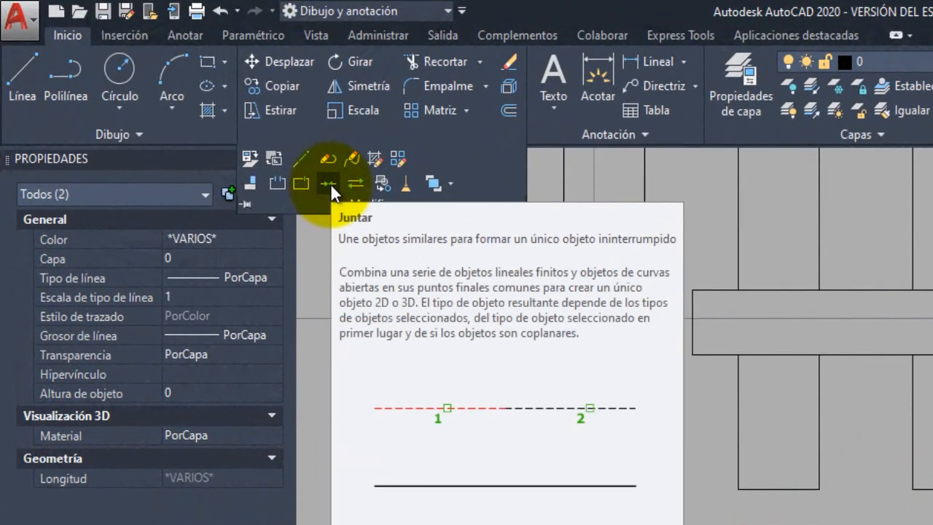
left_click(331, 185)
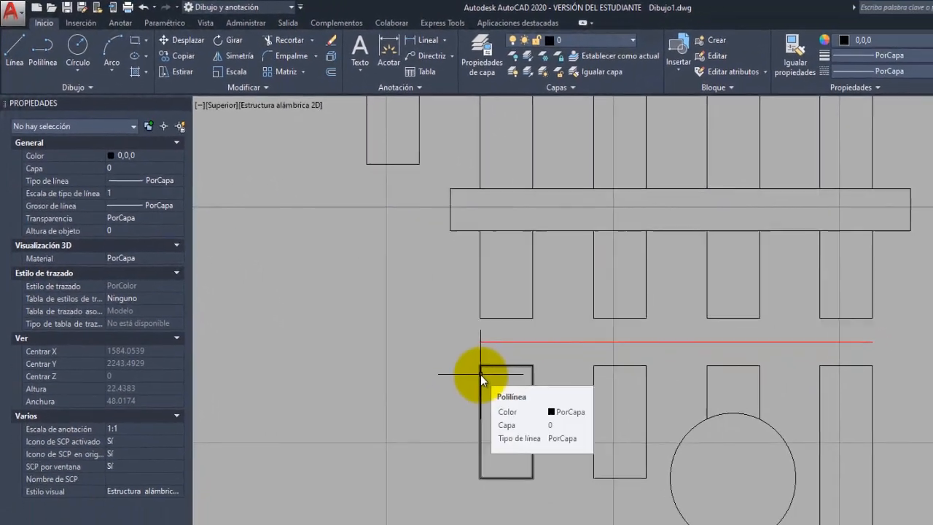
left_click(480, 375)
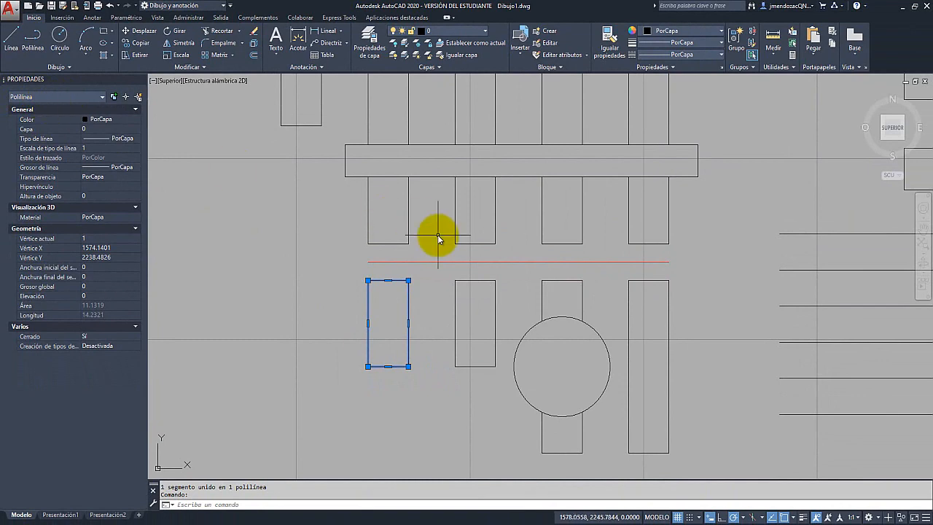
middle_click_drag(474, 299, 396, 291)
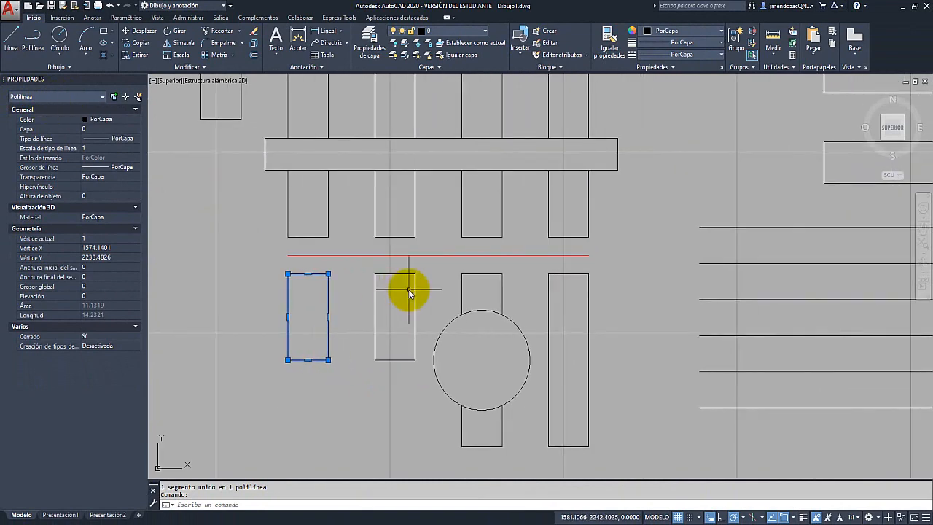
key("Escape")
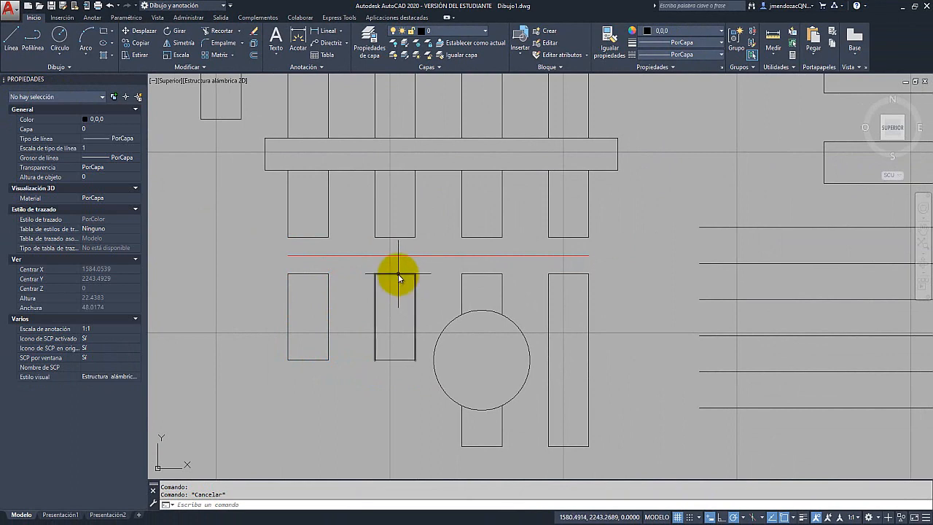
Explode the shortened second rectangle's polyline into separate lines, and select its four sides individually to check them
left_click(397, 276)
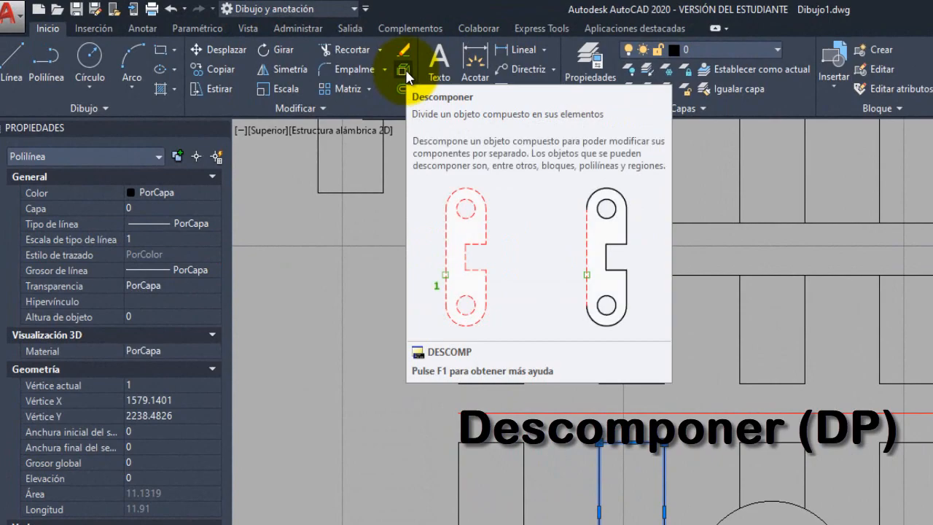
left_click(405, 73)
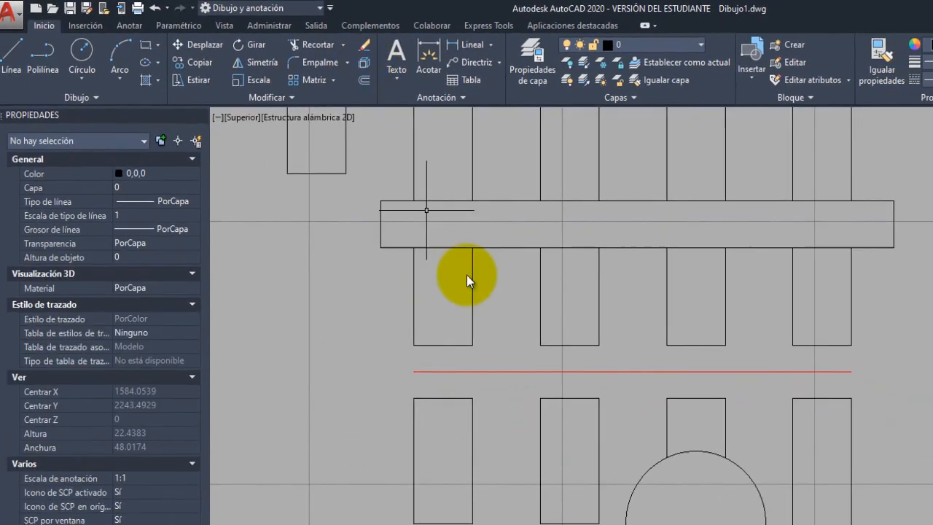
left_click(531, 380)
left_click(572, 403)
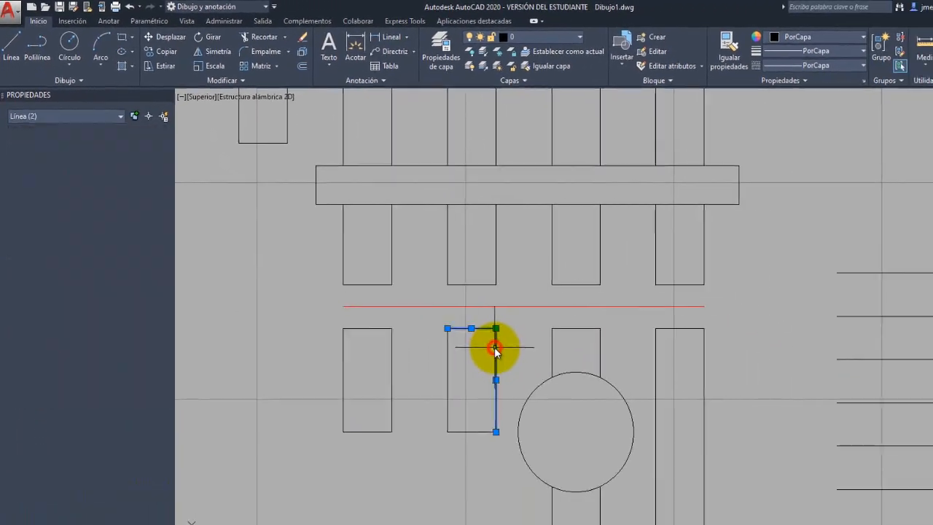
left_click(456, 409)
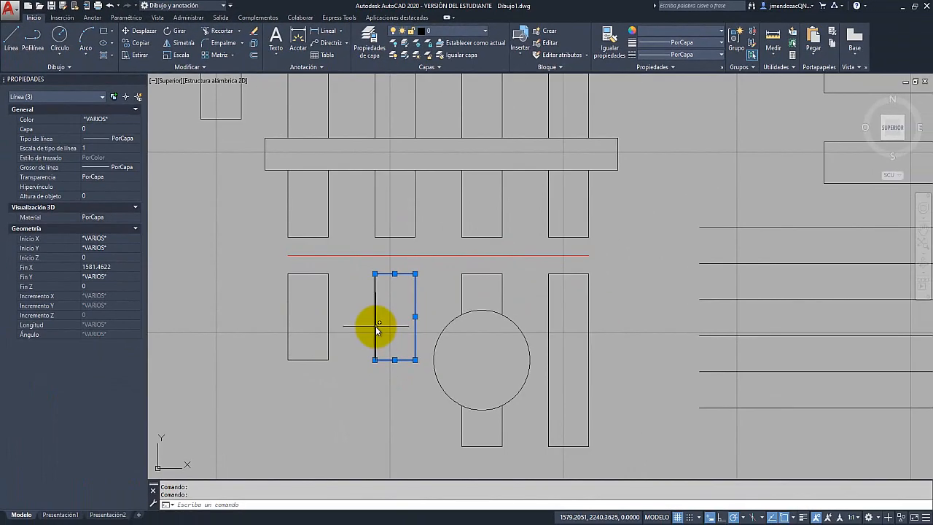
left_click(424, 367)
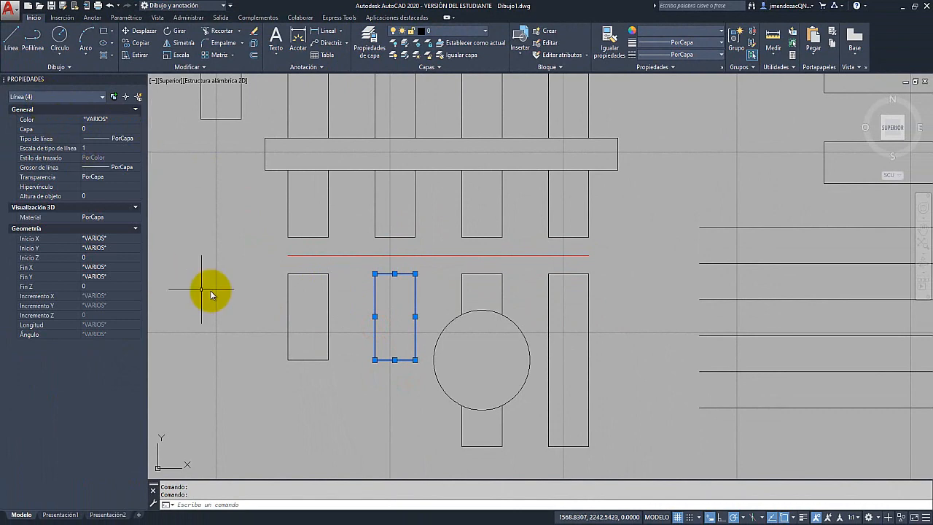
key("Escape")
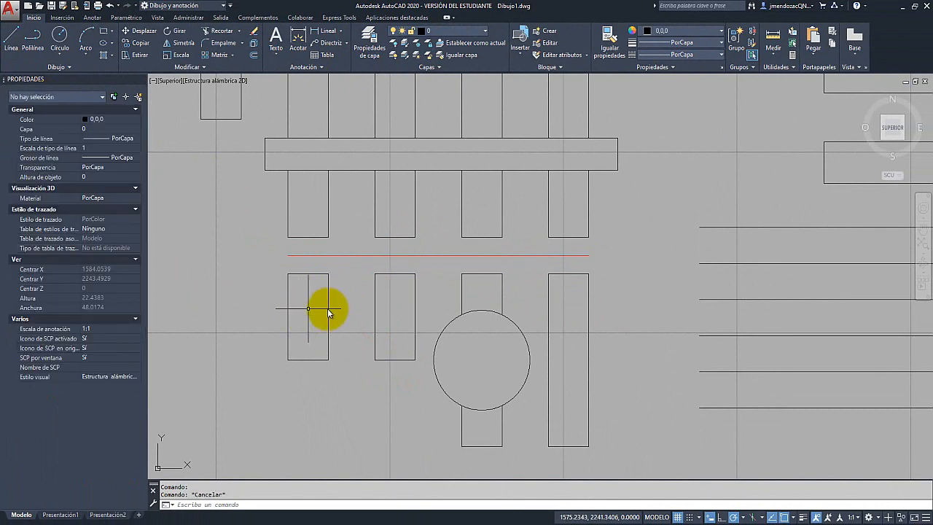
Extend the four lowest horizontal lines to the left side of the first vertical rectangle, using all objects as boundary edges
scroll(383, 327, "down", 4)
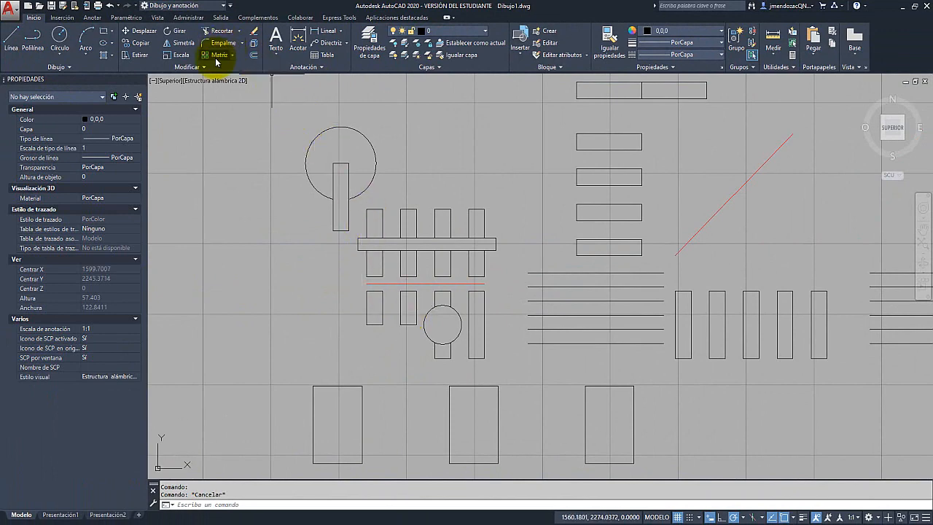
middle_click_drag(244, 107, 231, 159)
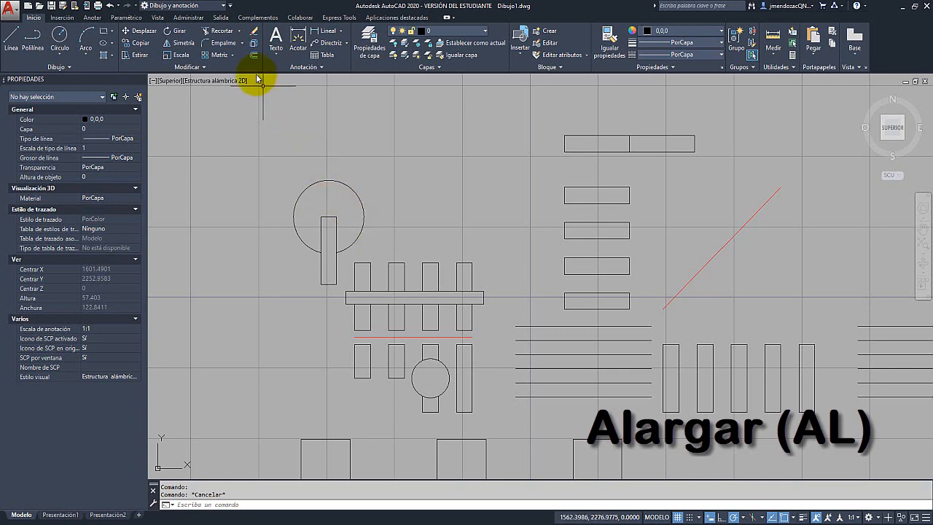
left_click(239, 32)
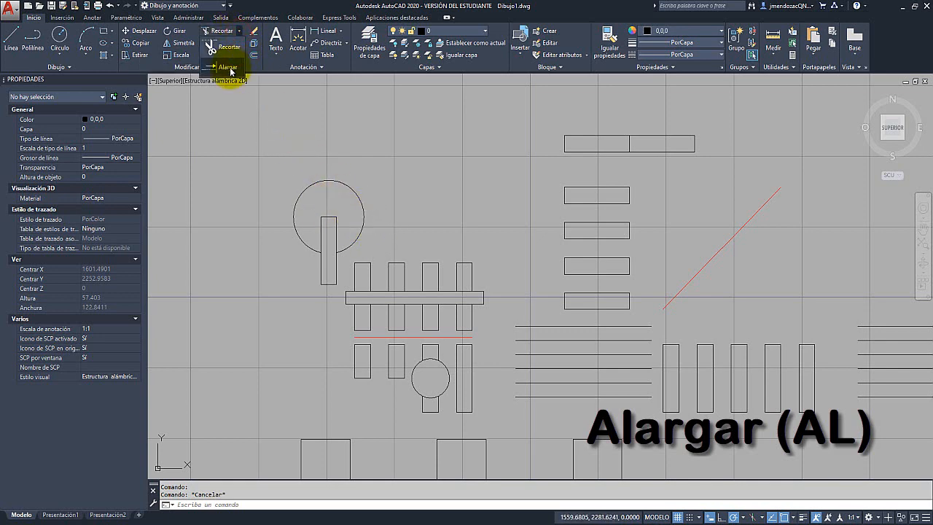
left_click(229, 69)
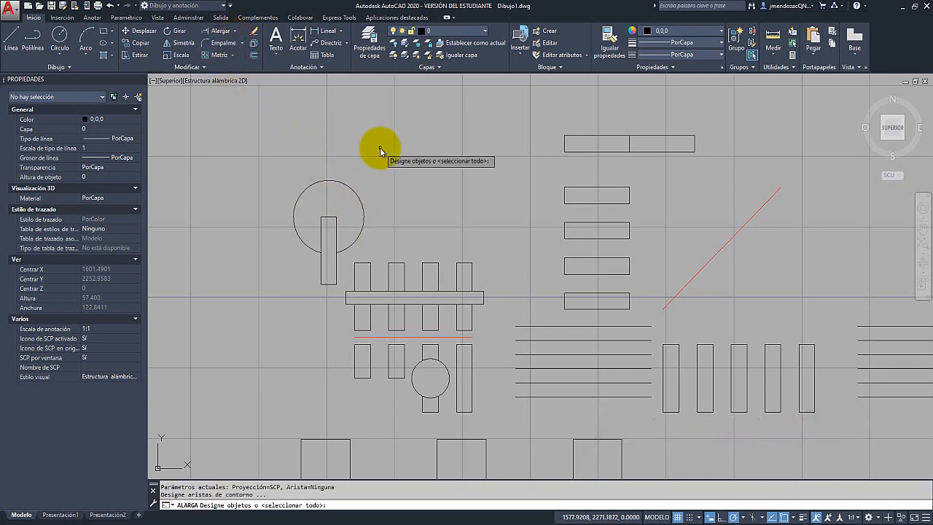
key("Return")
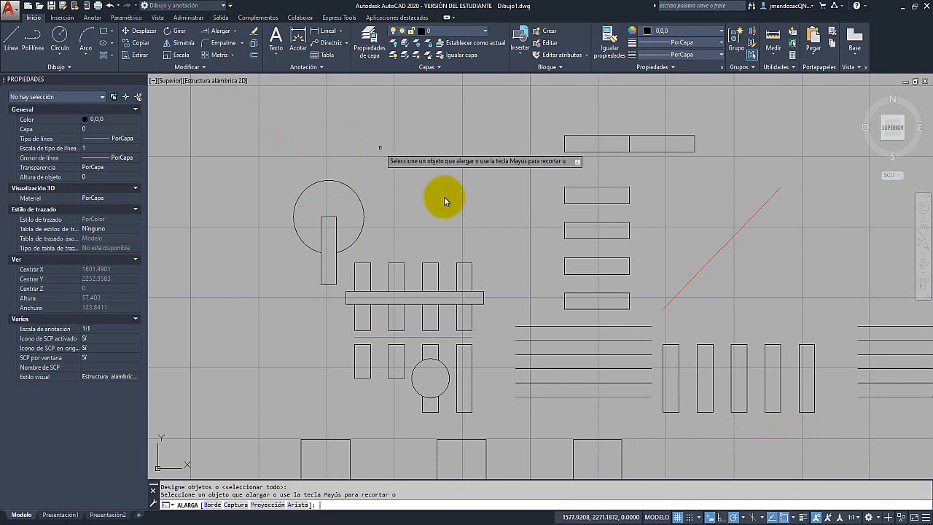
scroll(670, 401, "up", 4)
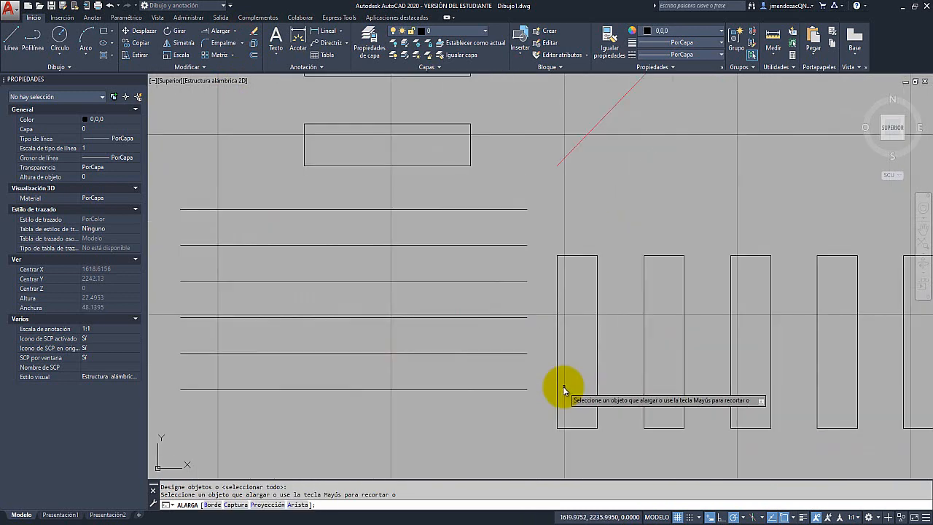
left_click(508, 395)
left_click(502, 359)
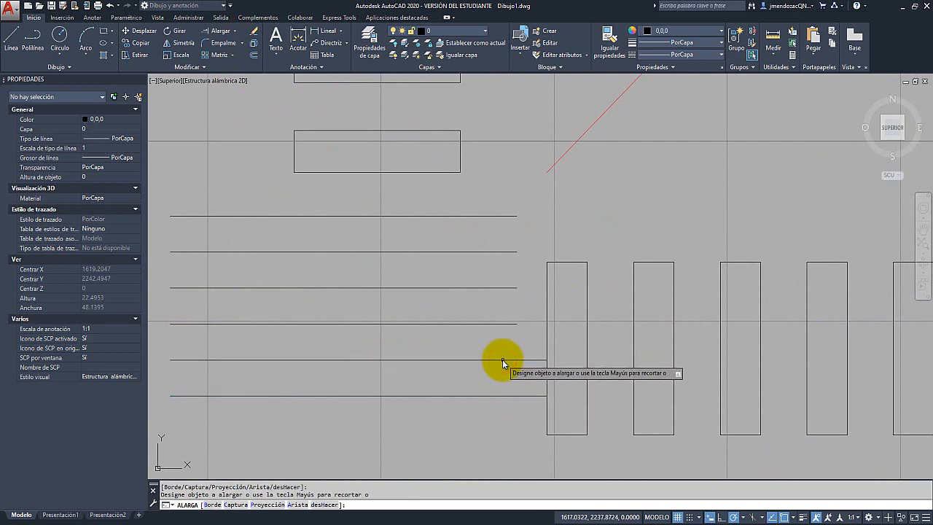
left_click(502, 323)
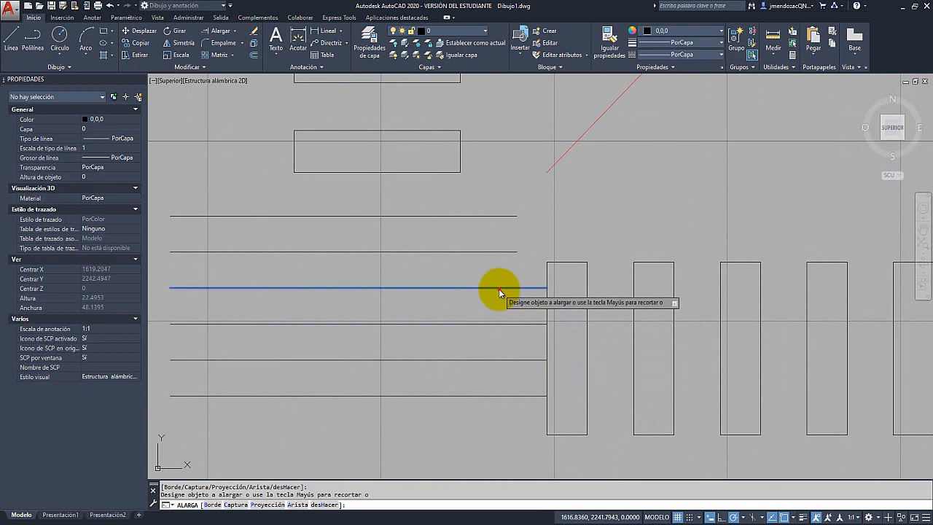
left_click(498, 289)
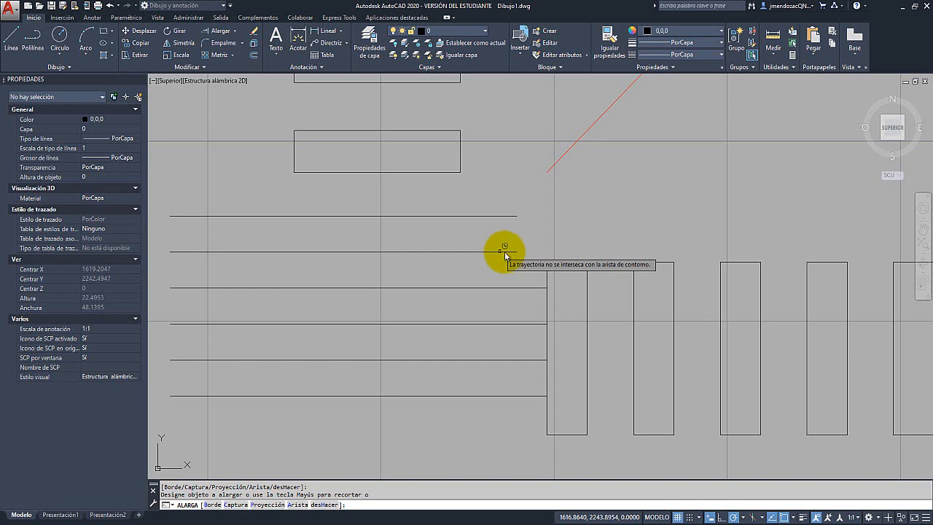
Extend the uppermost of the four lengthened lines across the vertical rectangles to the right side of the third one
left_click(543, 287)
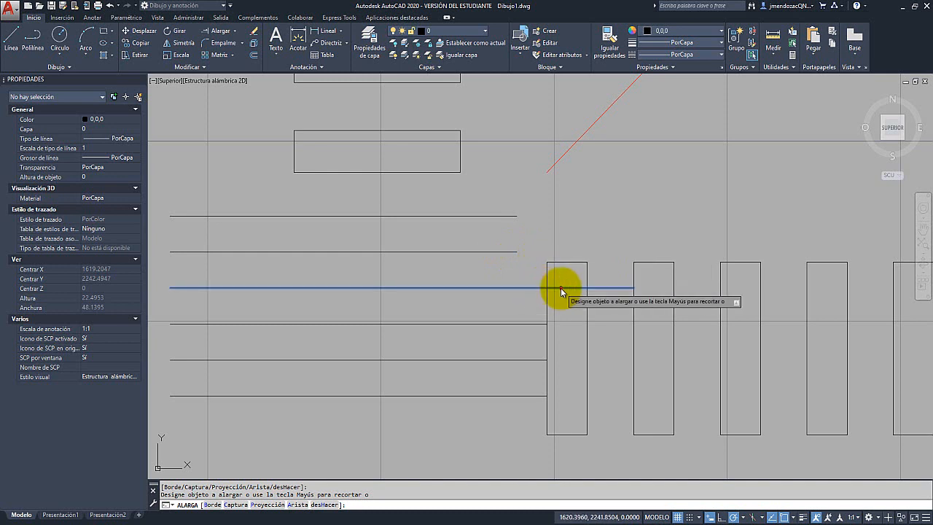
left_click(609, 288)
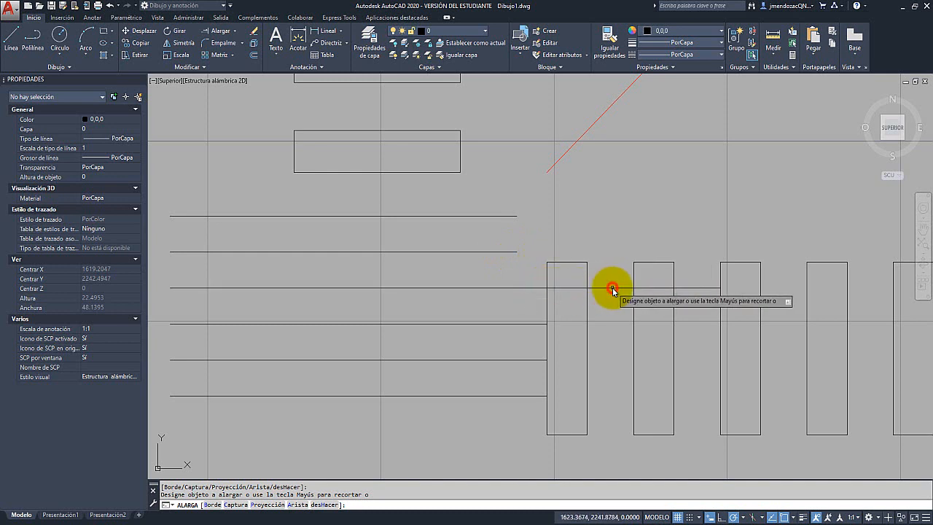
left_click(653, 288)
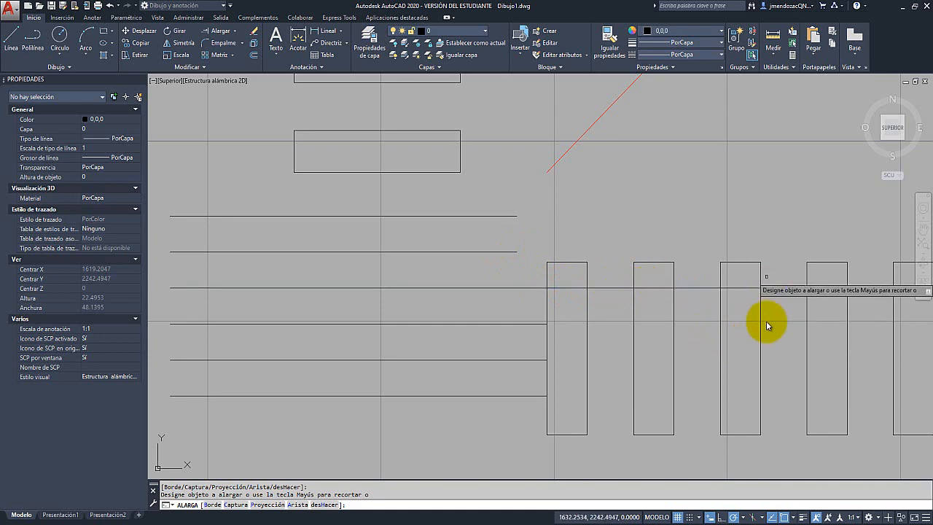
Extend the three lowest horizontal lines together with crossing selections to the right side of the third vertical rectangle
middle_click_drag(690, 360, 636, 354)
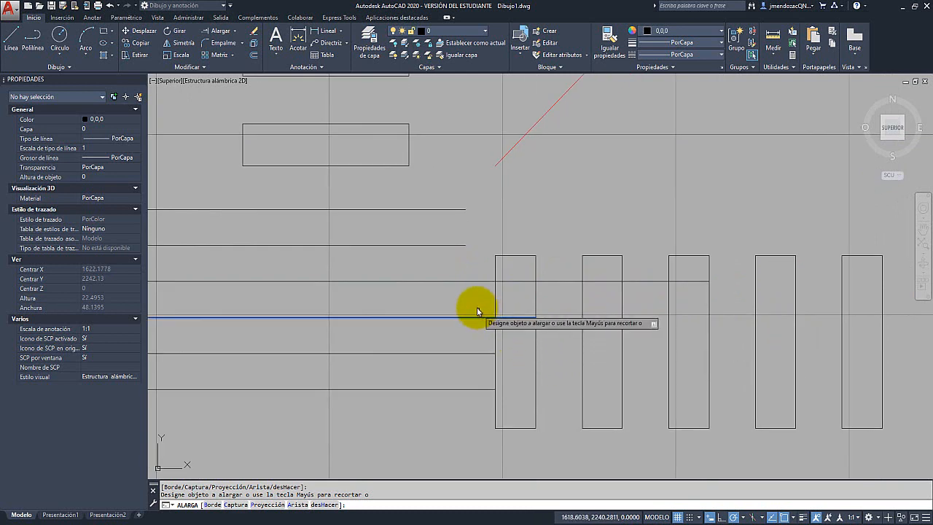
left_click_drag(475, 307, 434, 411)
left_click(435, 410)
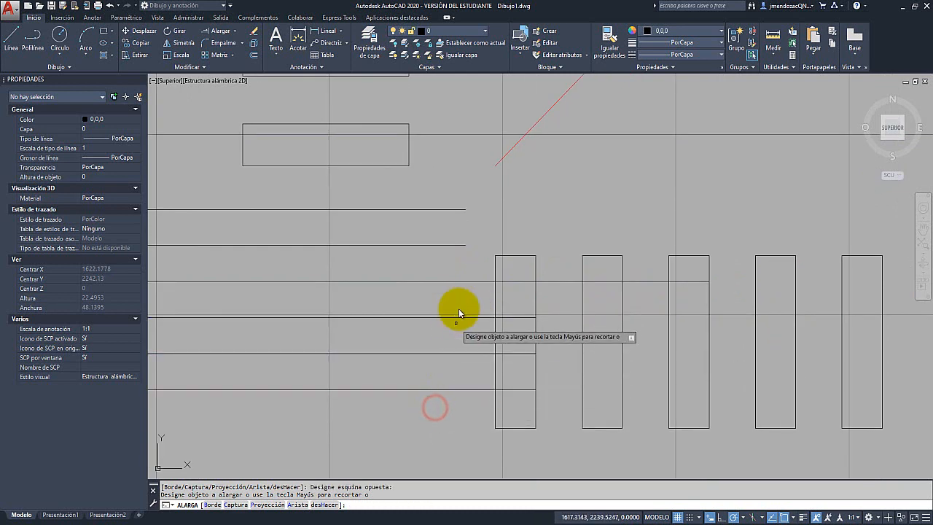
left_click(458, 305)
left_click(426, 396)
left_click(451, 309)
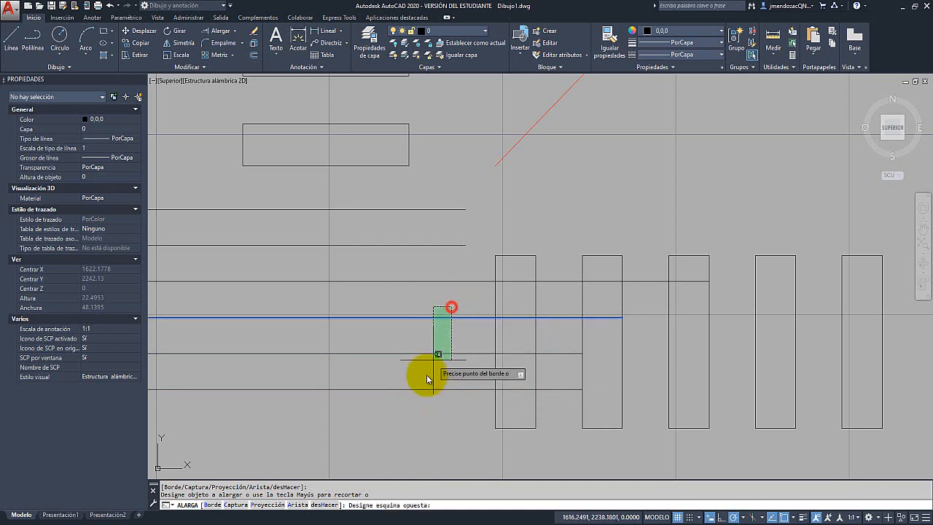
left_click(421, 387)
left_click(457, 301)
left_click(417, 392)
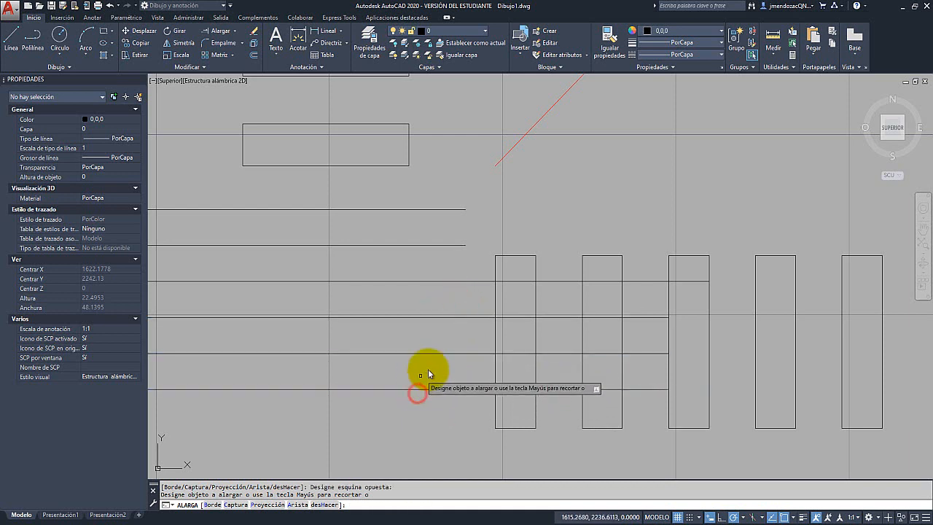
middle_click_drag(500, 359, 371, 358)
left_click(511, 309)
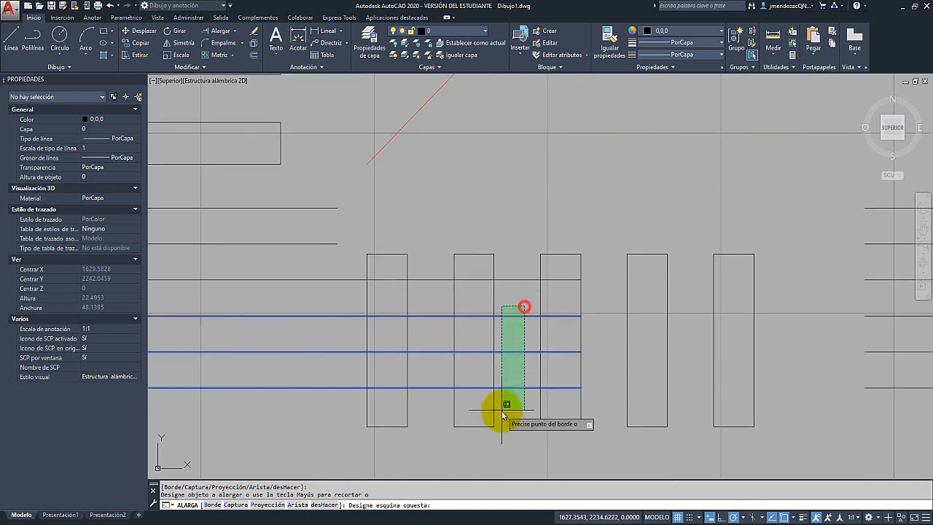
left_click(504, 409)
middle_click_drag(503, 408, 458, 397)
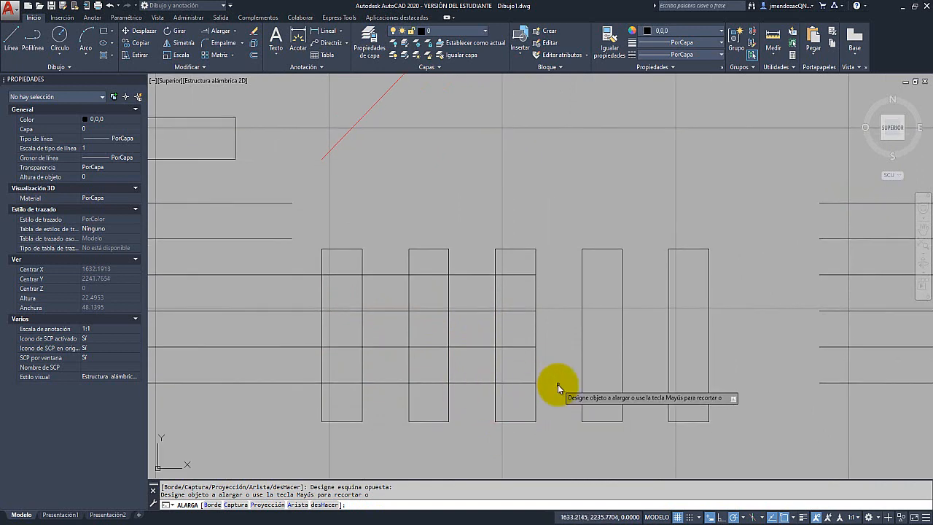
Extend the four lowest horizontal lines to the left side of the fifth vertical rectangle, using only that rectangle as boundary edge
key("Escape")
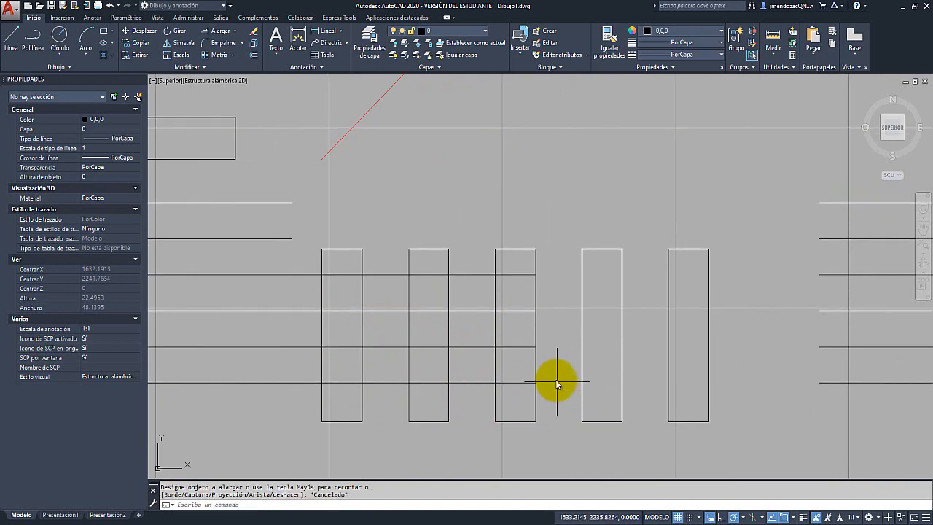
left_click(220, 32)
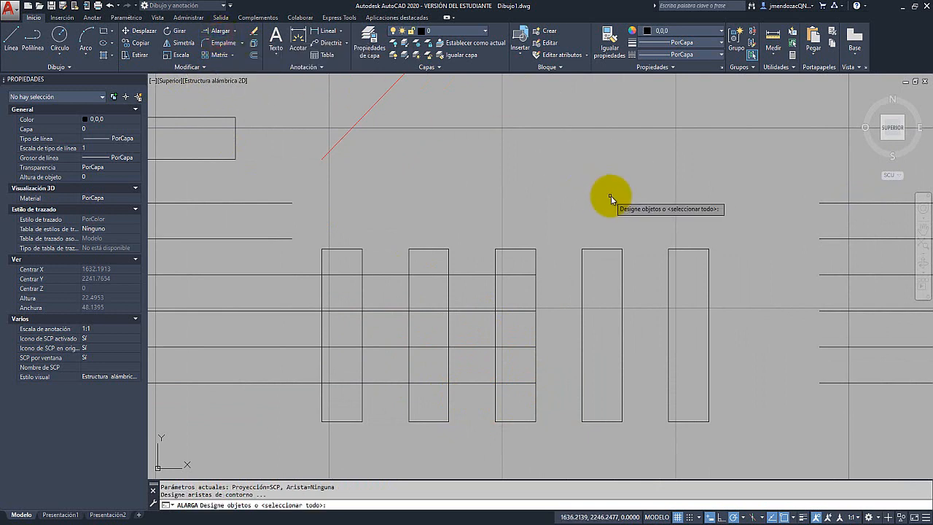
left_click(708, 288)
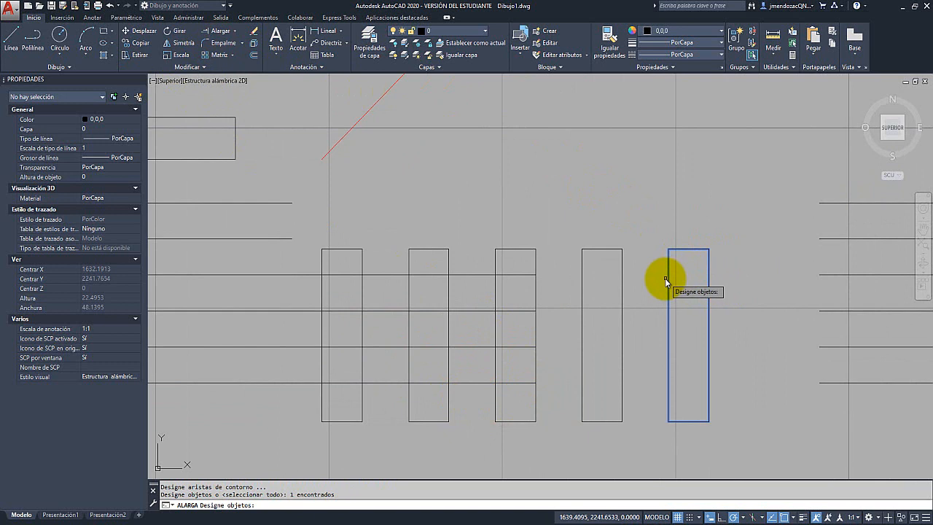
key("Return")
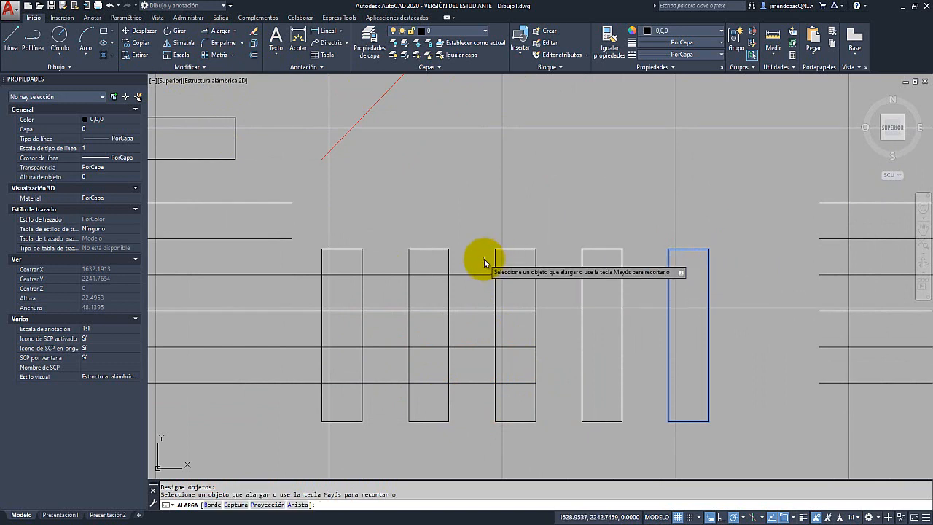
left_click(483, 259)
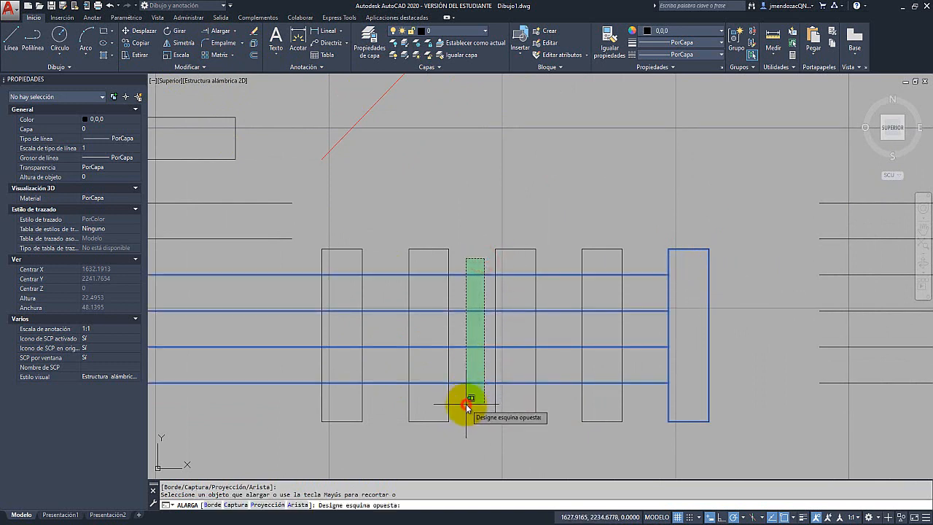
left_click(465, 403)
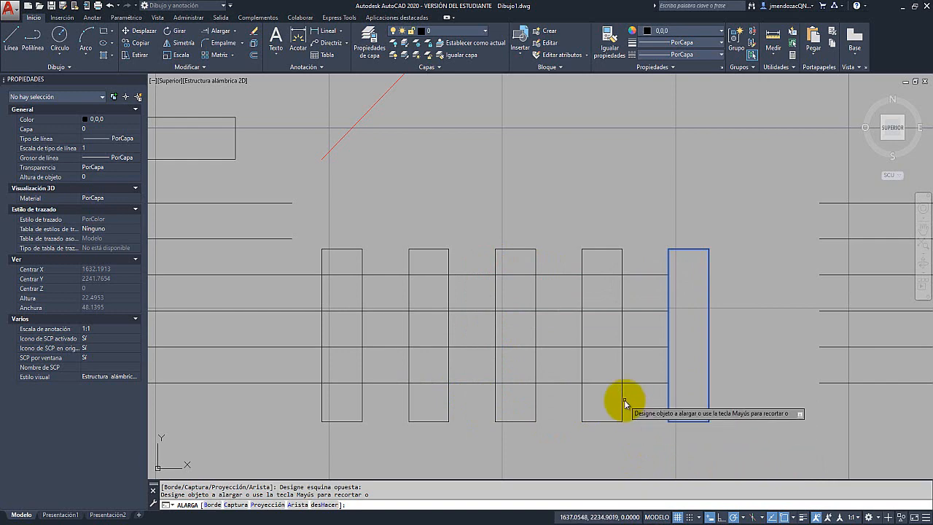
key("Escape")
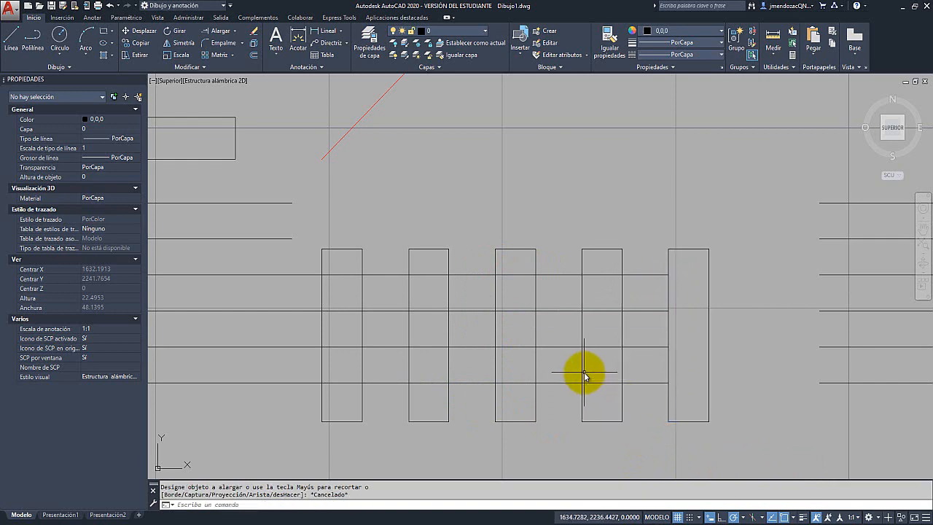
Fillet the upper pair of separate horizontal and vertical lines with radius 0 so they meet in a sharp corner
scroll(587, 375, "down", 3)
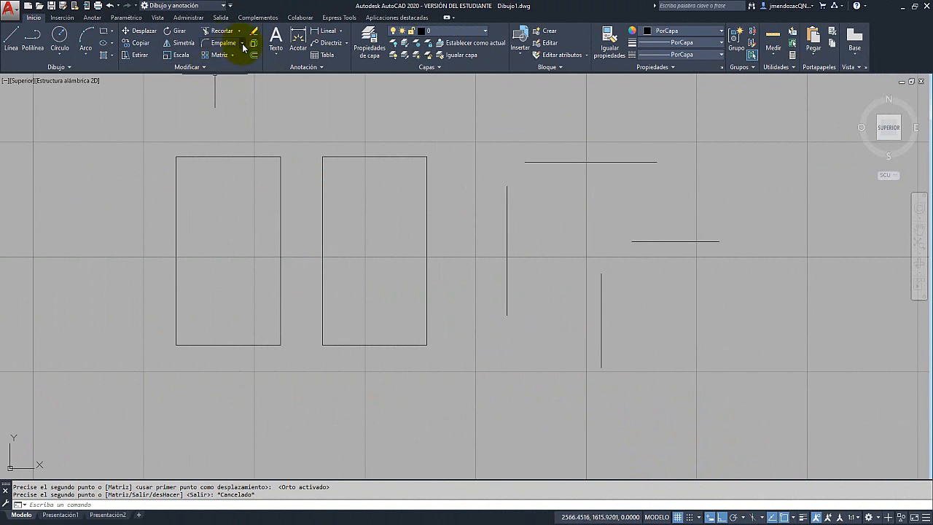
left_click(243, 45)
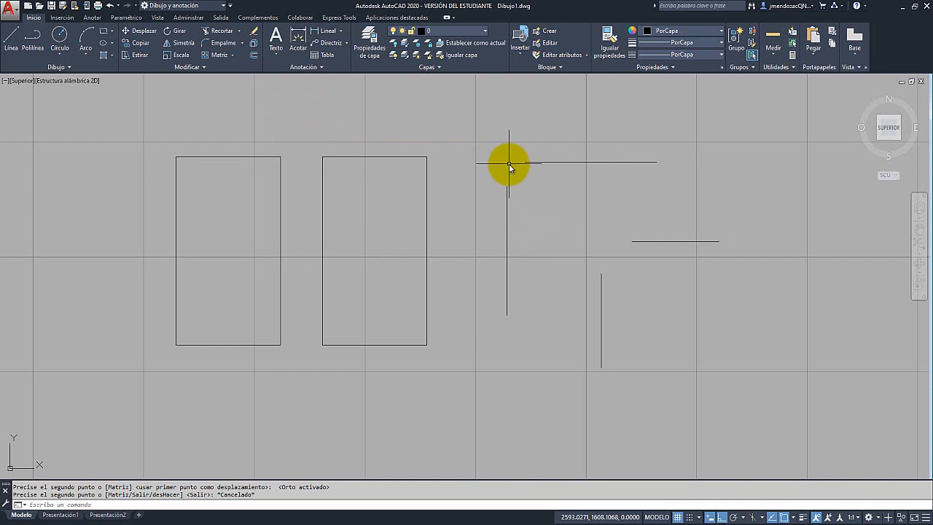
left_click(215, 45)
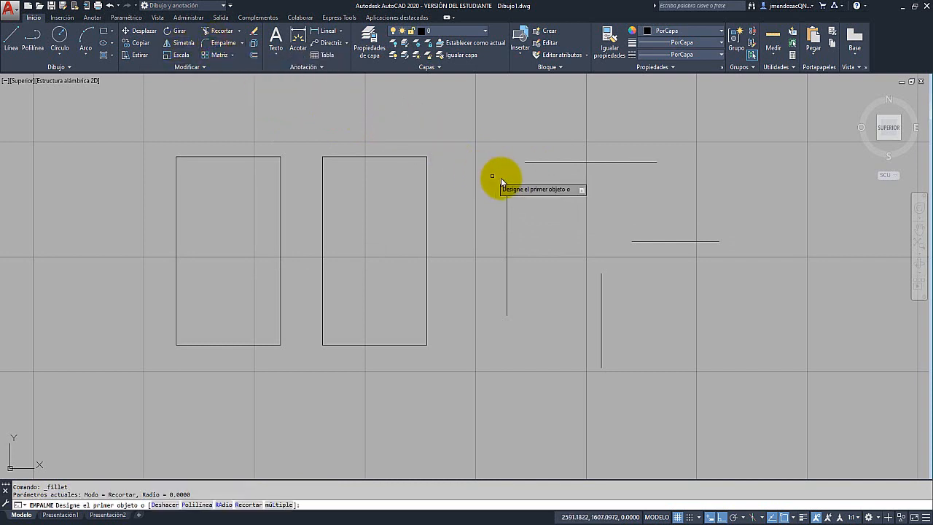
left_click(531, 162)
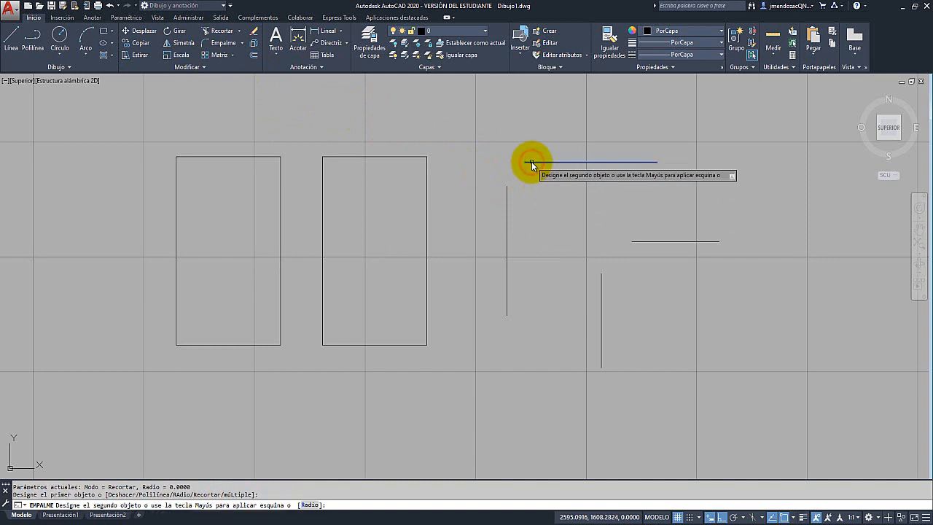
left_click(507, 194)
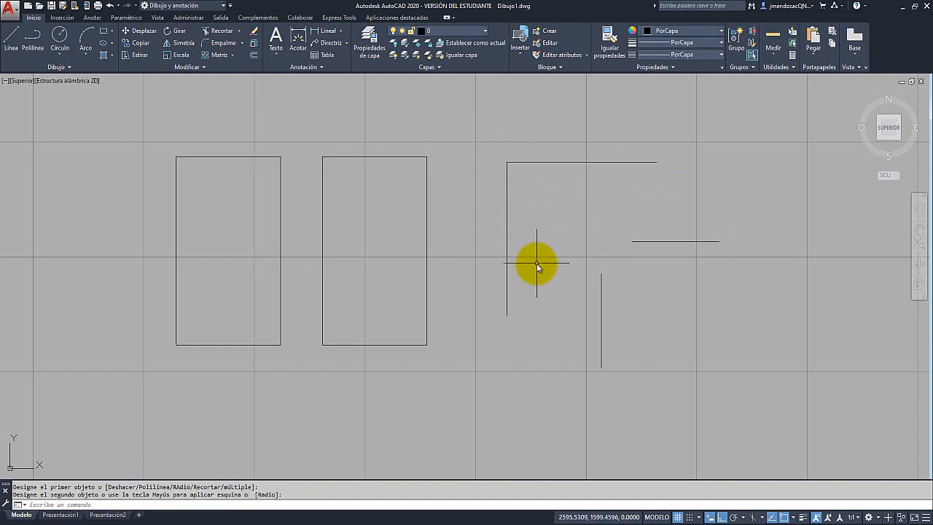
Fillet the lower pair of separate horizontal and vertical lines into a sharp corner with radius 0
left_click(216, 46)
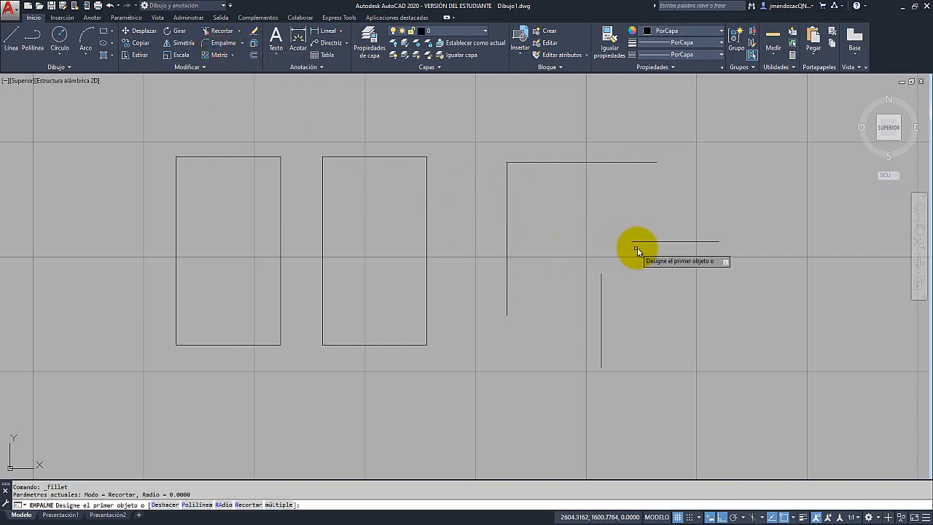
left_click(638, 240)
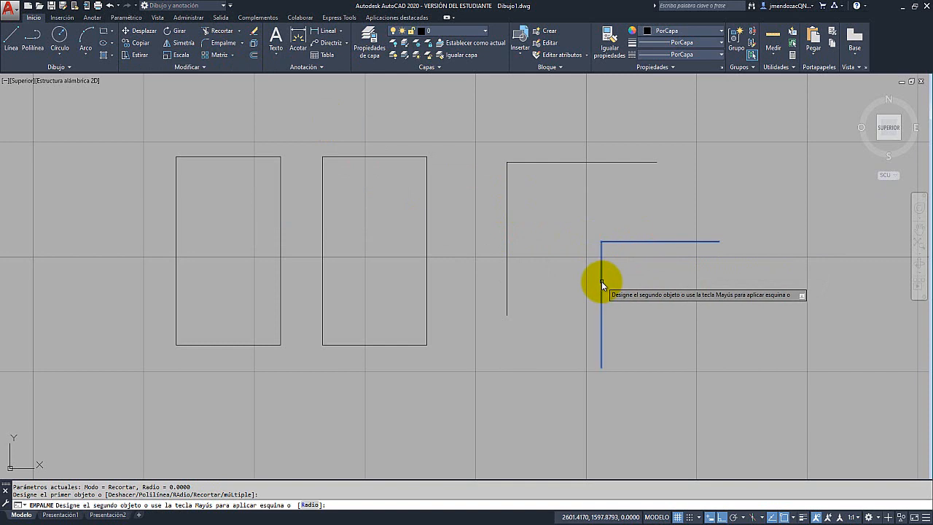
left_click(601, 280)
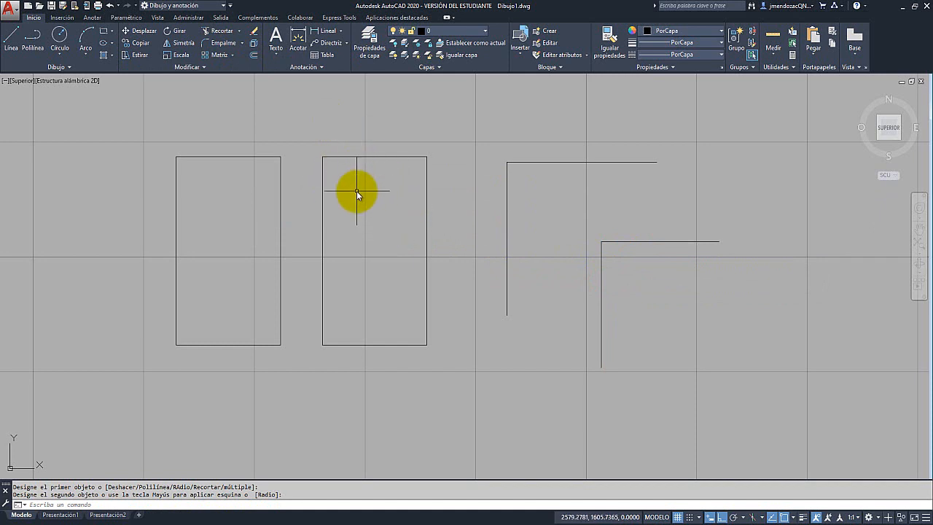
Set the fillet radius to 2 and round the corner of the upper pair of lines
left_click(232, 45)
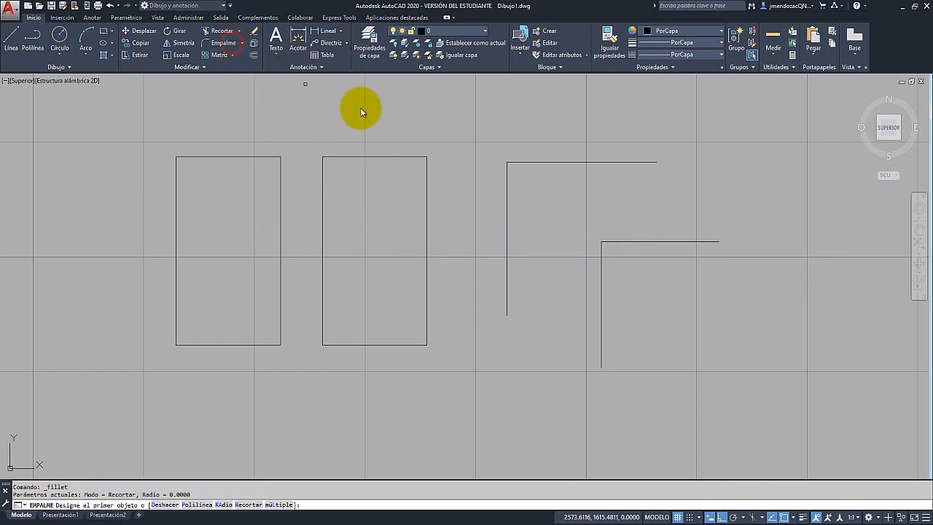
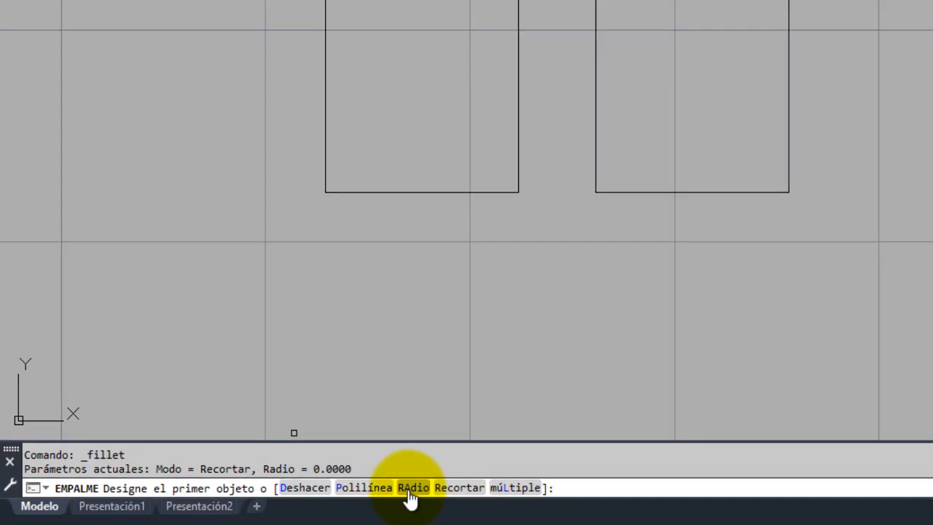
left_click(394, 491)
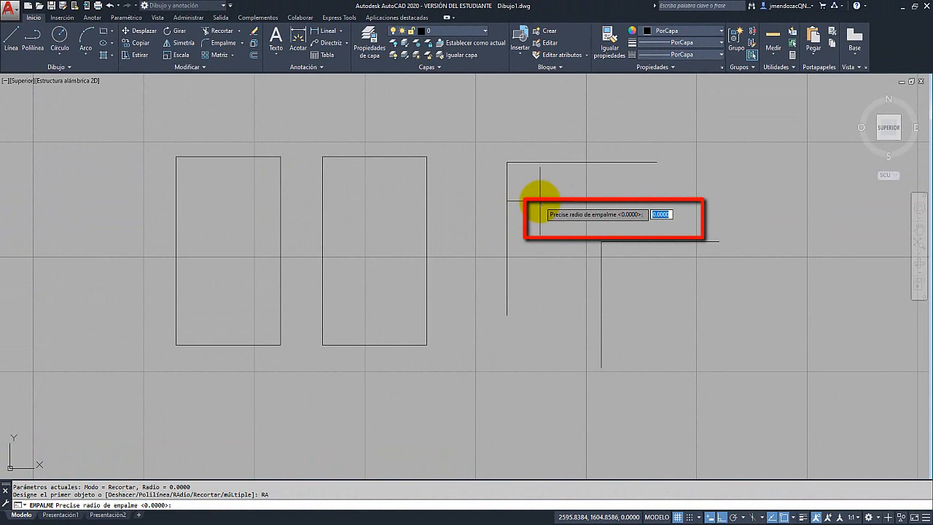
type("2")
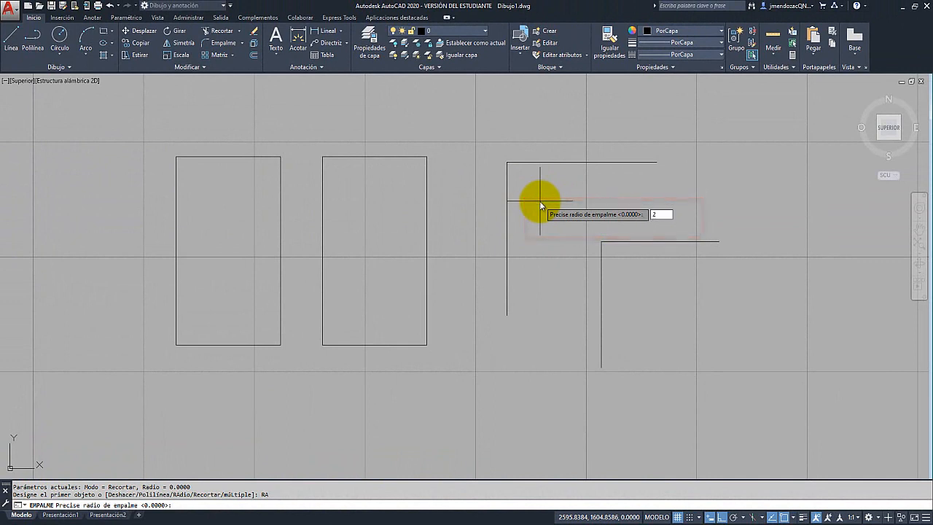
key("Return")
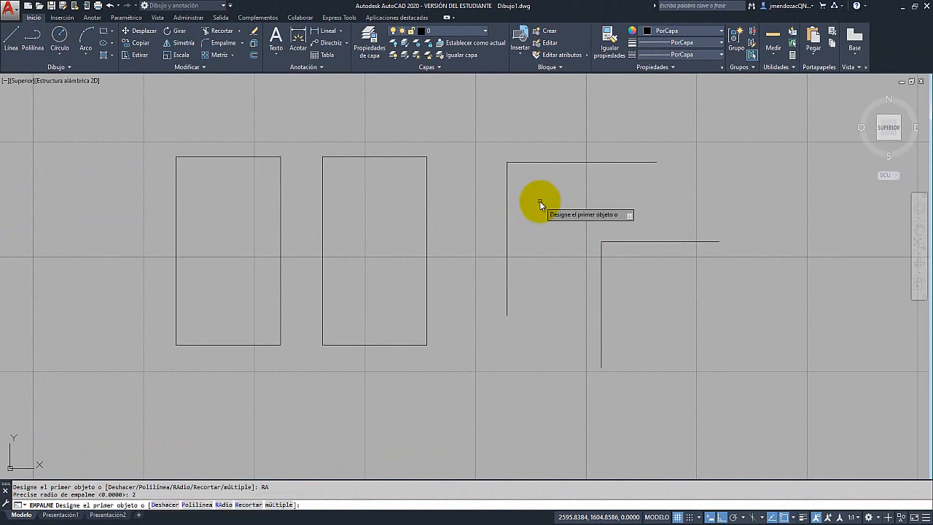
left_click(521, 161)
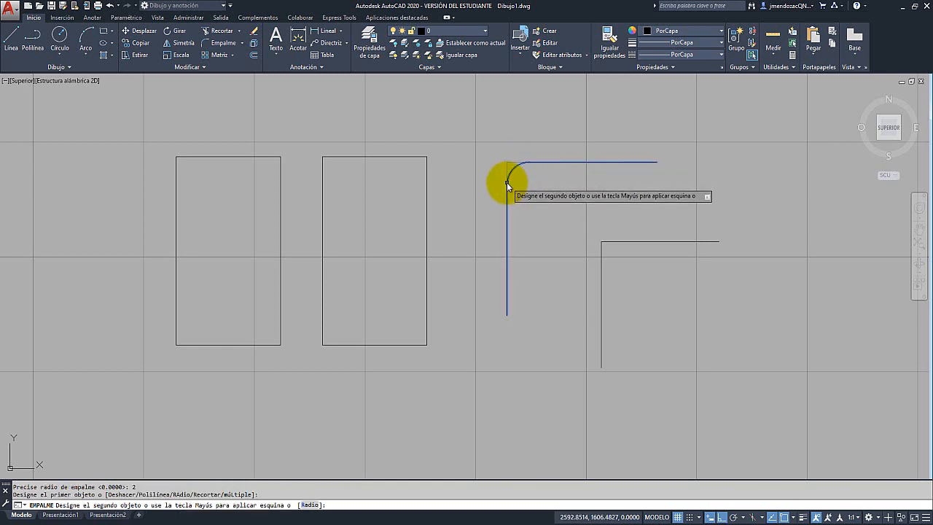
left_click(507, 182)
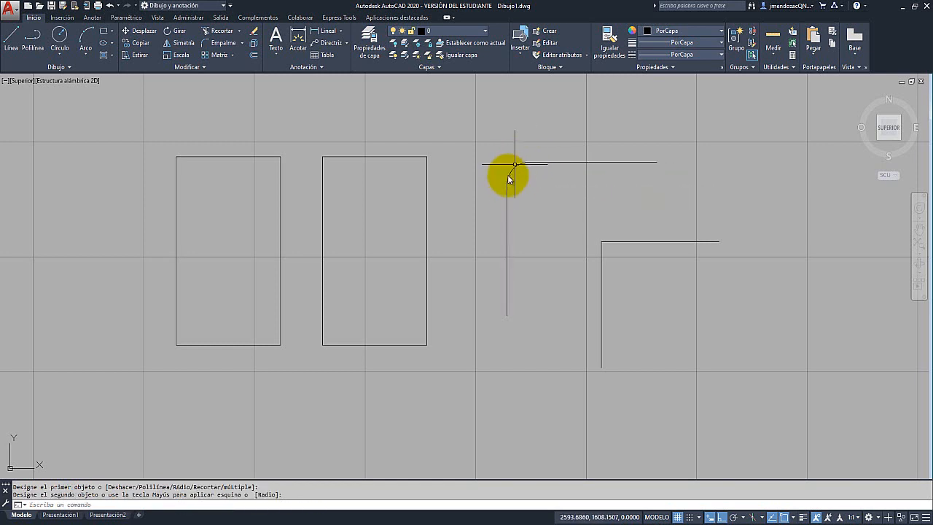
Measure the radius of the fillet arc on the upper pair of lines
left_click(772, 51)
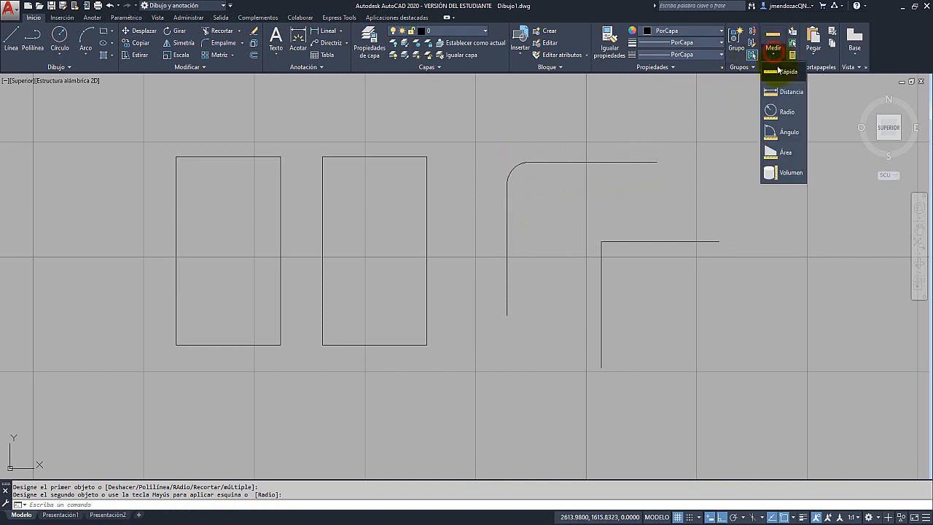
left_click(785, 114)
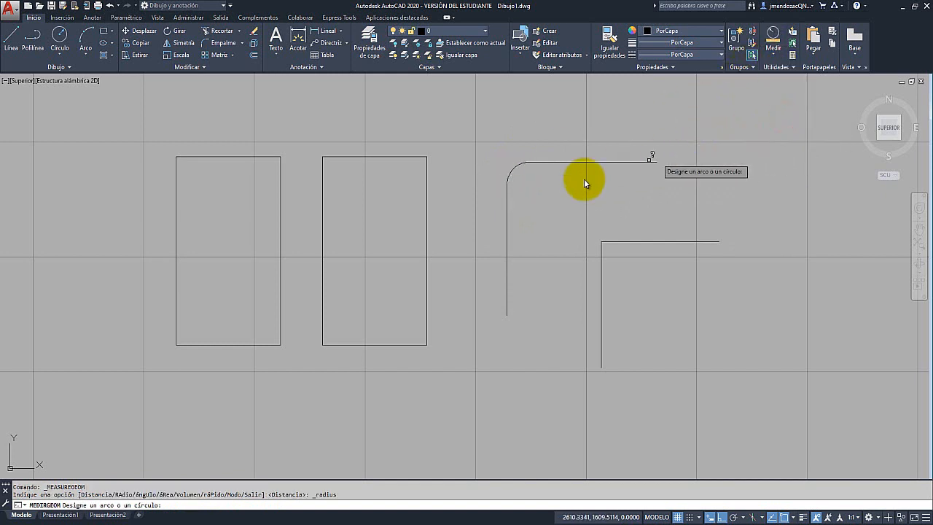
left_click(514, 172)
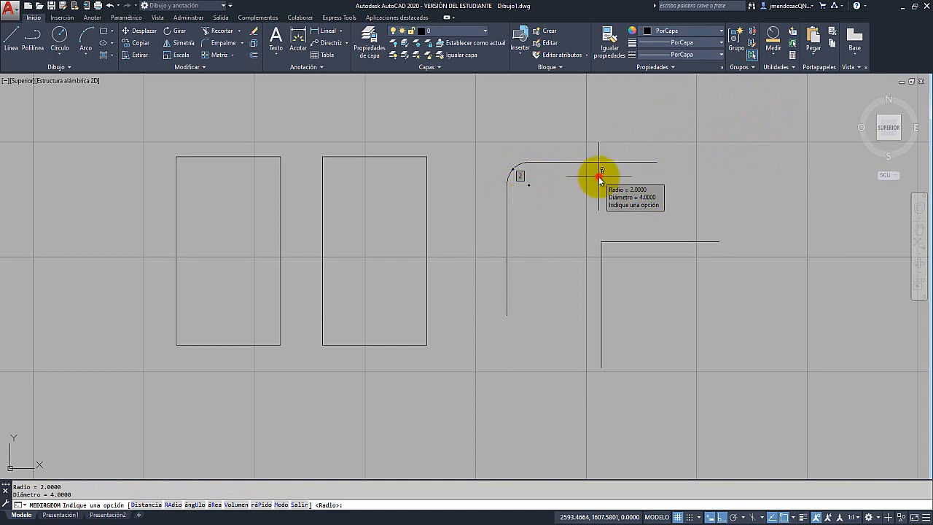
key("Escape")
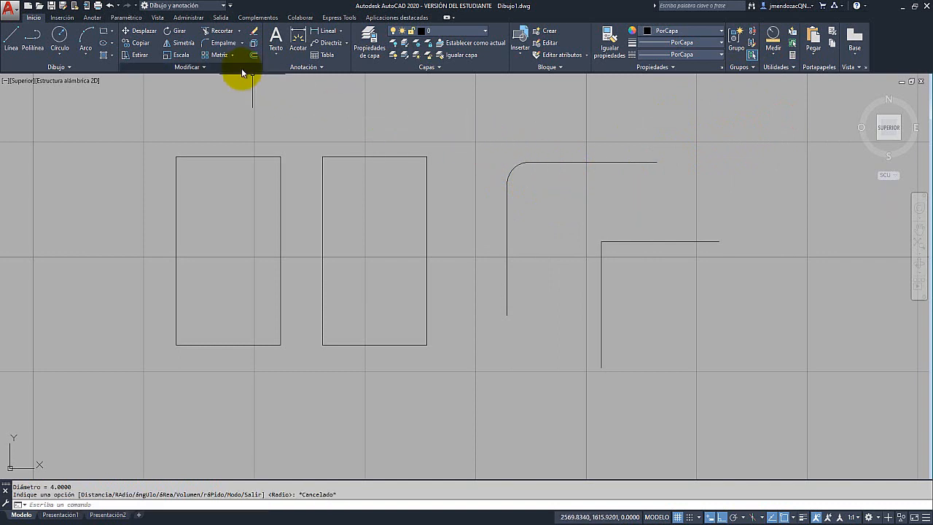
Set the fillet radius to 5 and round the corner of the lower pair of lines
left_click(213, 45)
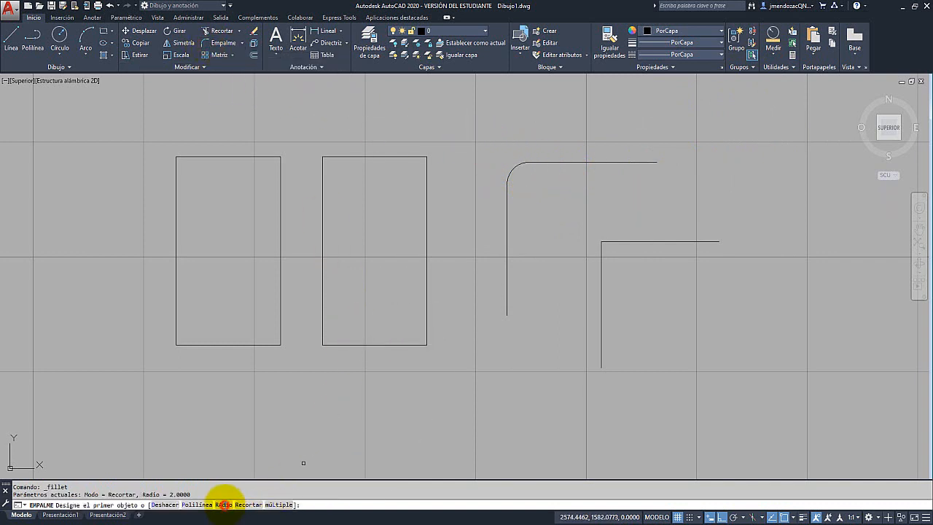
left_click(224, 504)
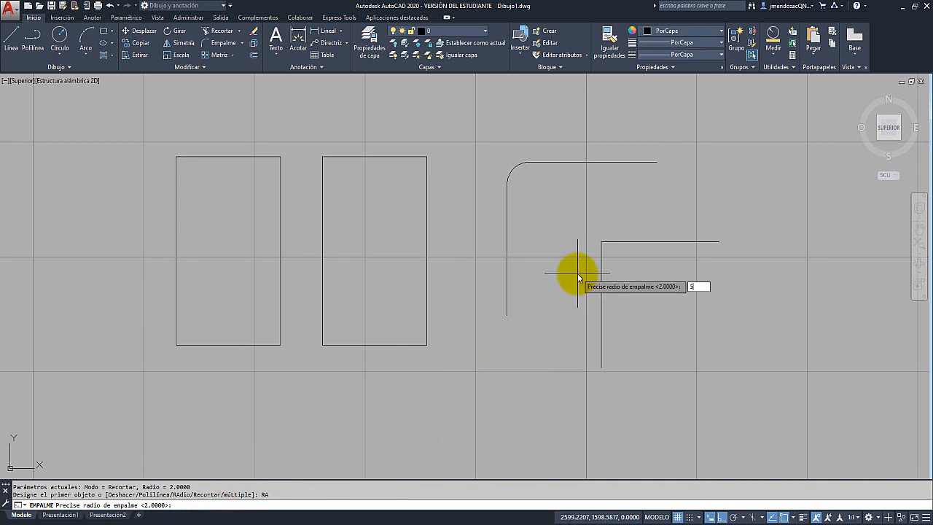
key("Return")
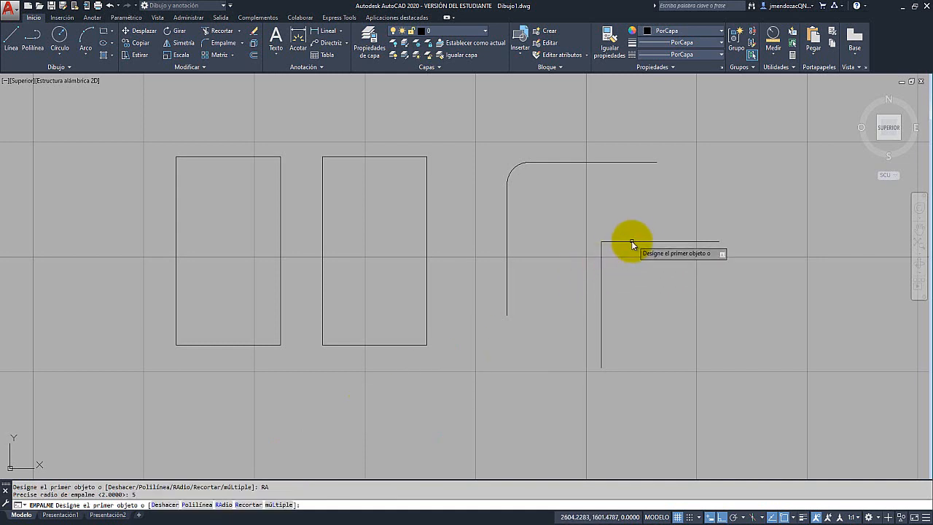
left_click(631, 241)
left_click(600, 273)
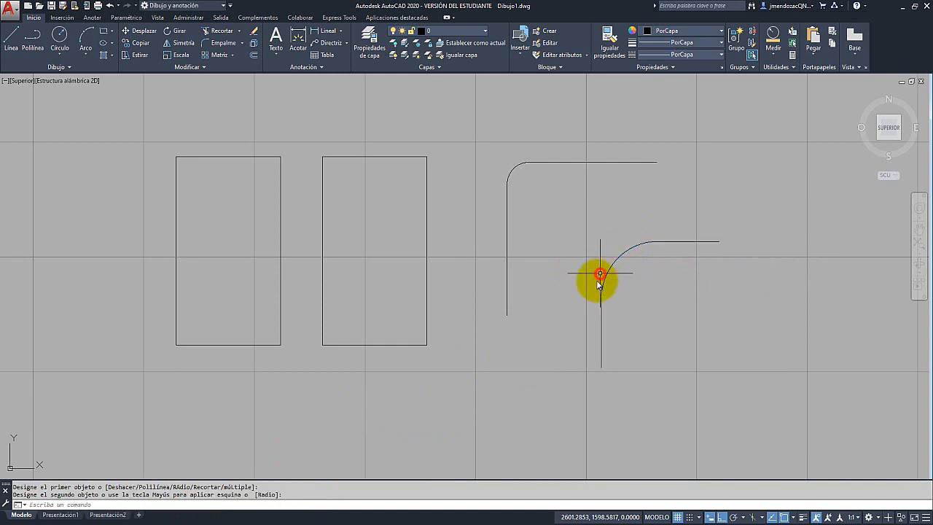
Draw a 5-unit vertical line downward in the empty area to the right of the two filleted corners
middle_click_drag(614, 313, 315, 322)
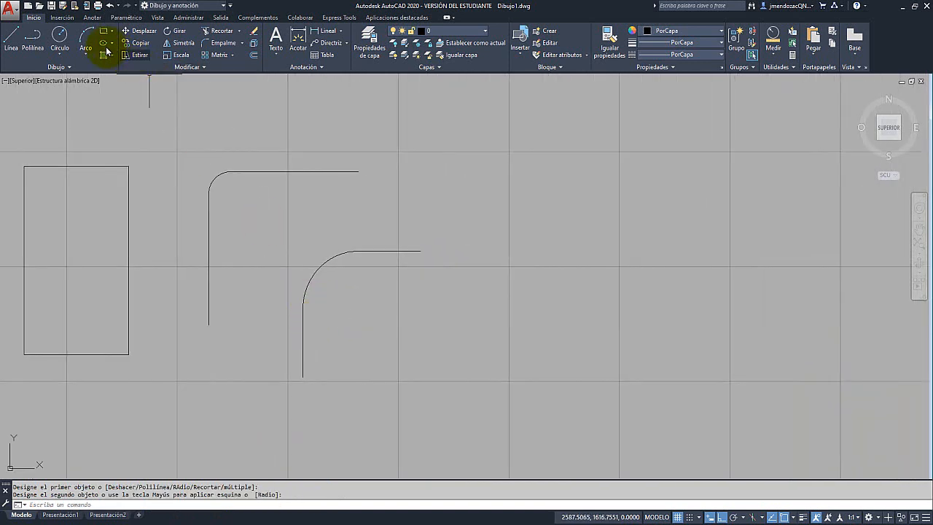
left_click(12, 43)
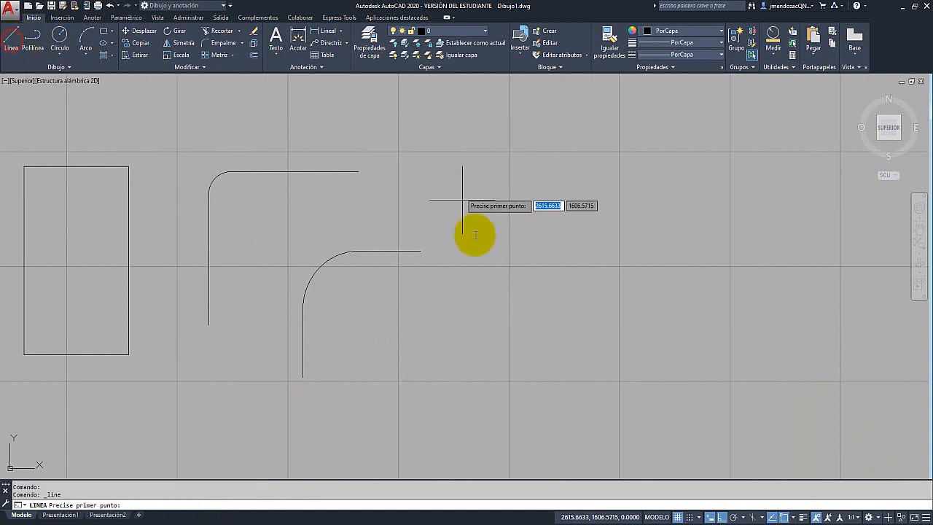
left_click(544, 245)
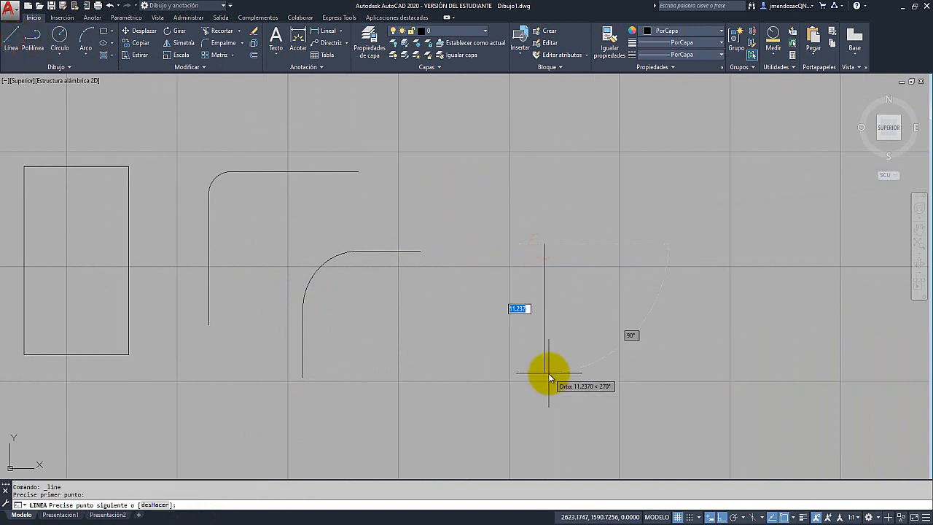
type("5")
key("Return")
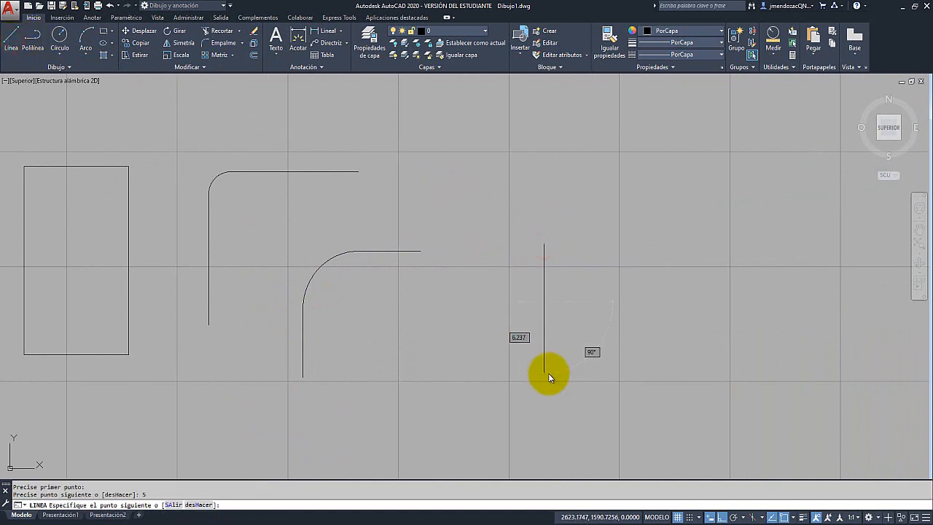
key("Escape")
Draw a 5-unit horizontal line to the right, starting above and slightly right of the separate vertical line
left_click(13, 40)
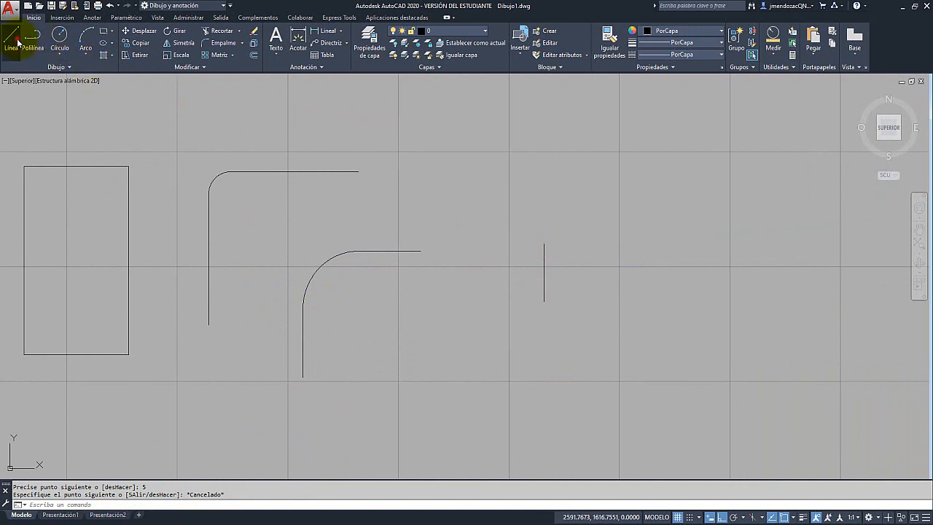
left_click(569, 214)
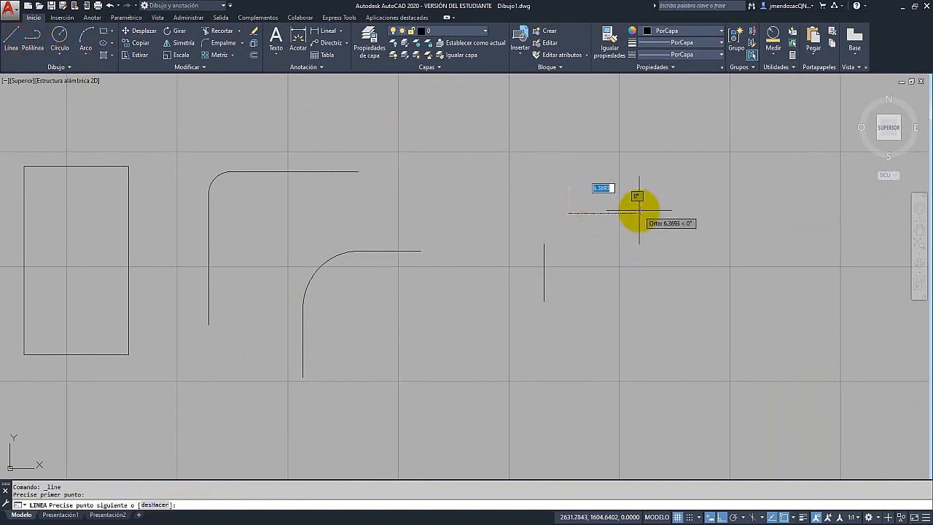
type("5")
key("Return")
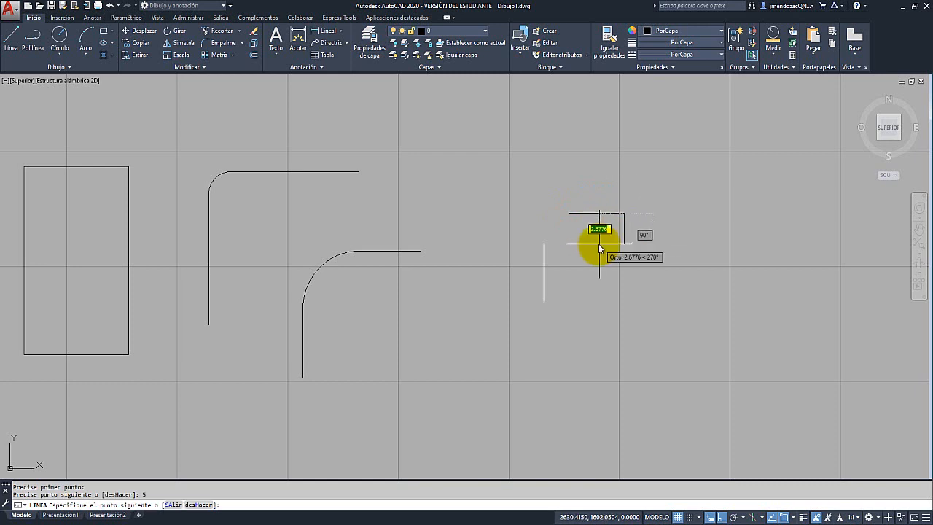
key("Escape")
Fillet the separate horizontal and vertical lines with a radius of 5, keeping the default radius
scroll(591, 225, "up", 4)
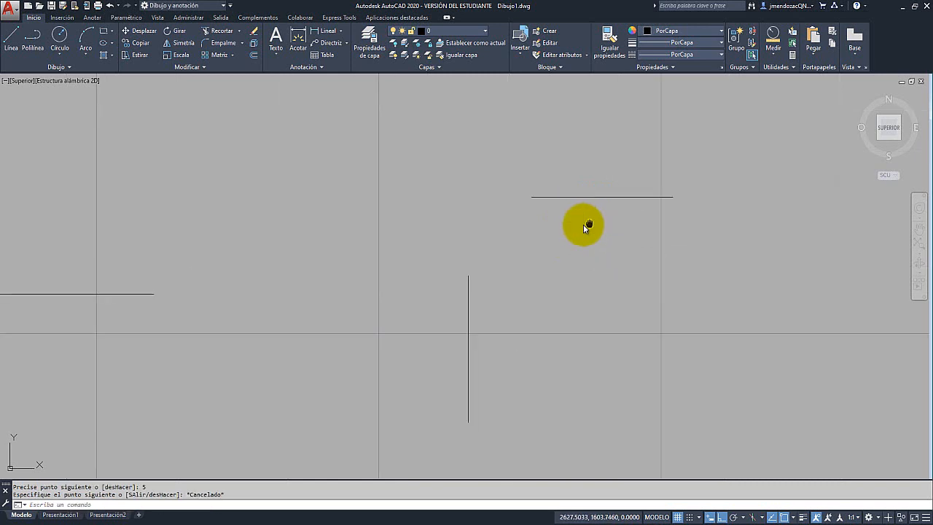
middle_click_drag(586, 225, 530, 230)
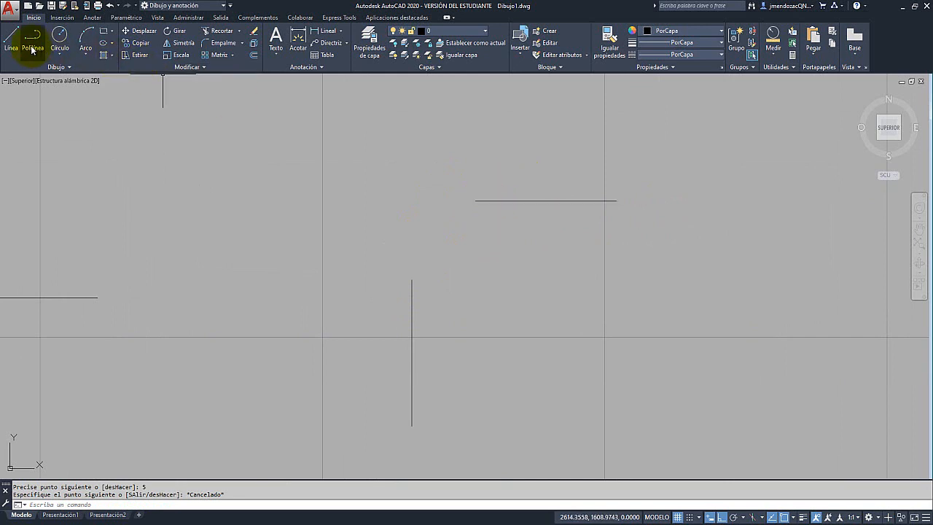
left_click(219, 43)
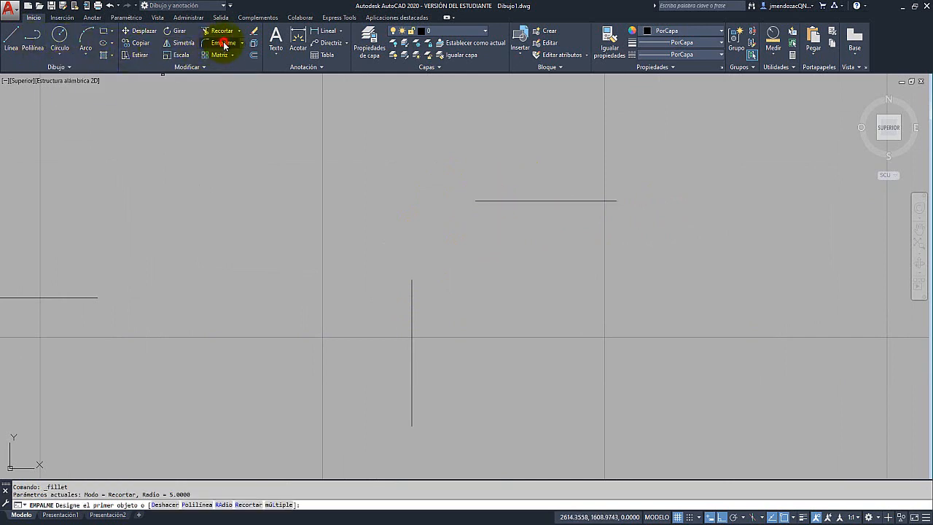
left_click(223, 505)
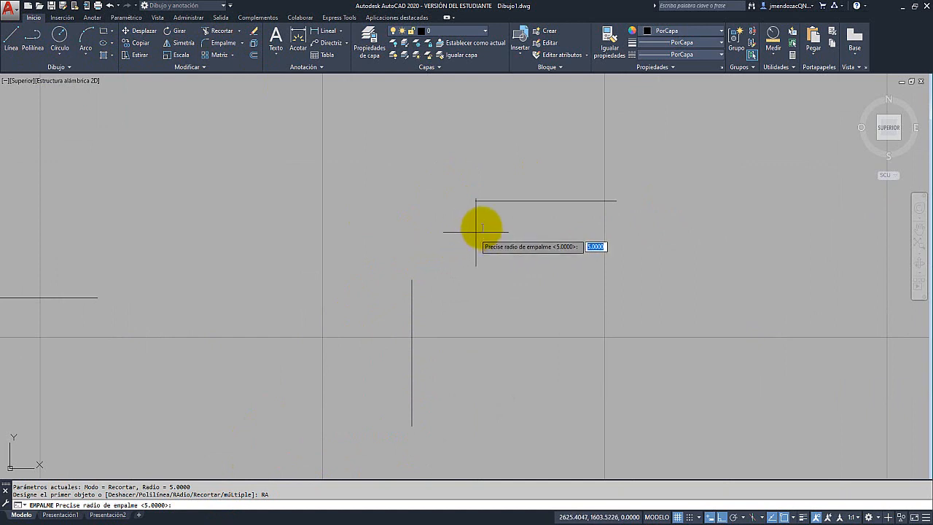
key("Return")
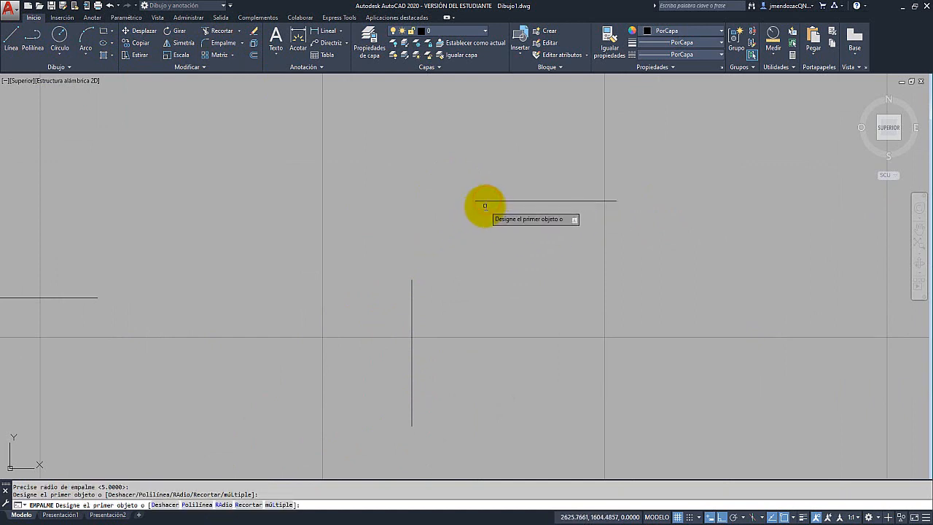
left_click(484, 201)
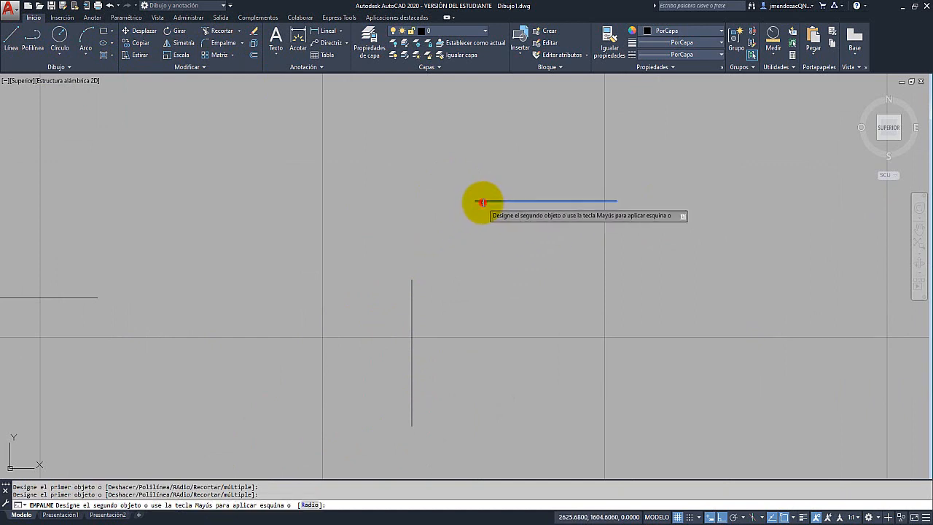
left_click(411, 298)
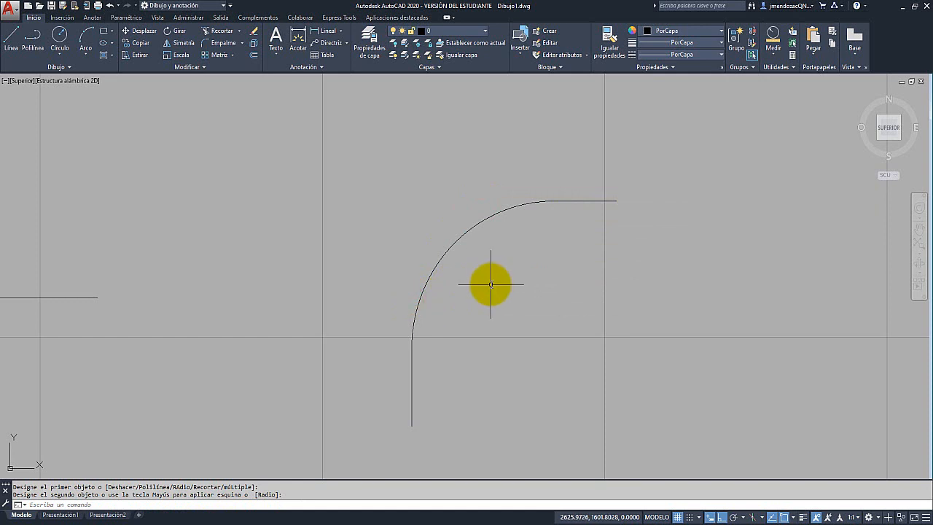
Draw two connected lines to the right of the new fillet, 5 units upward and 5 units to the right
middle_click_drag(490, 284, 265, 283)
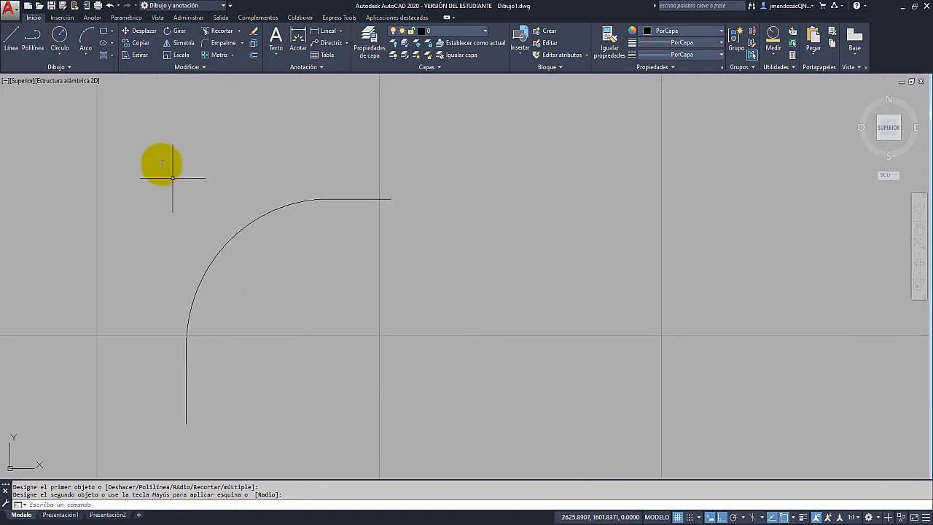
left_click(11, 47)
left_click(516, 380)
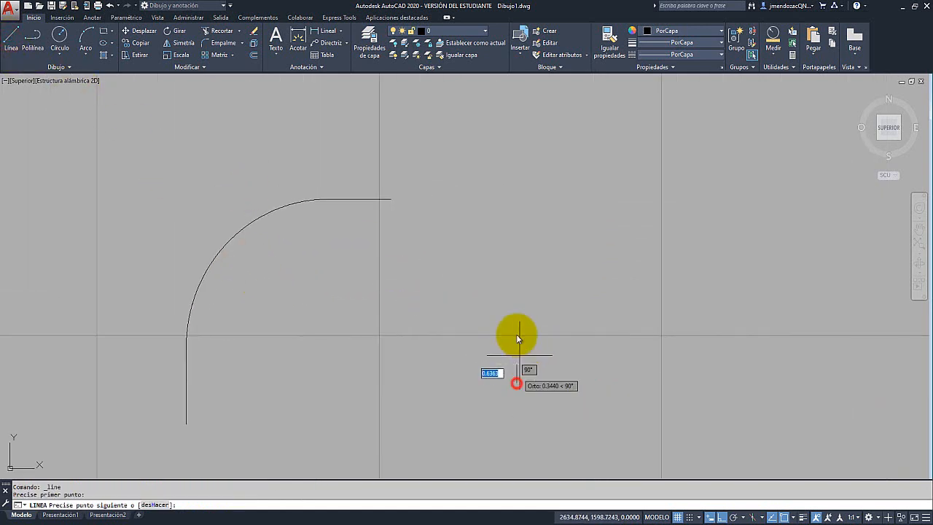
type("5")
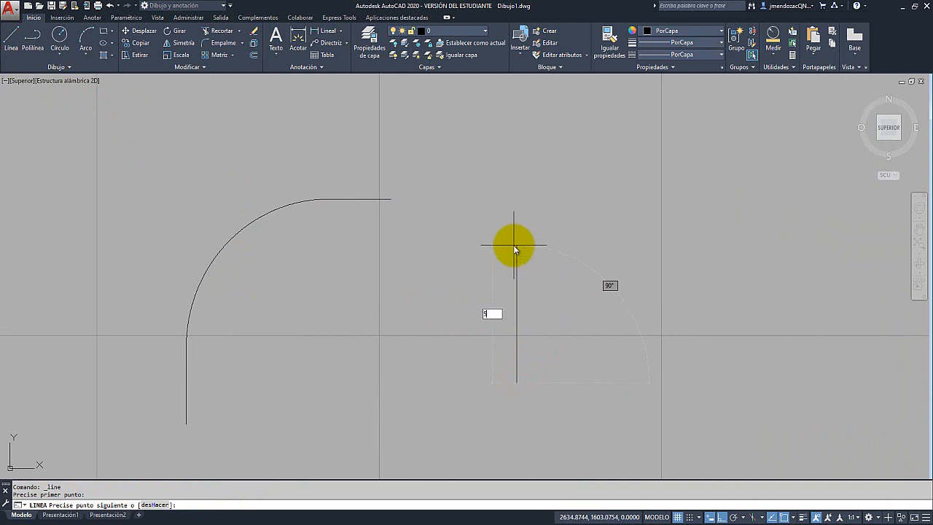
key("Return")
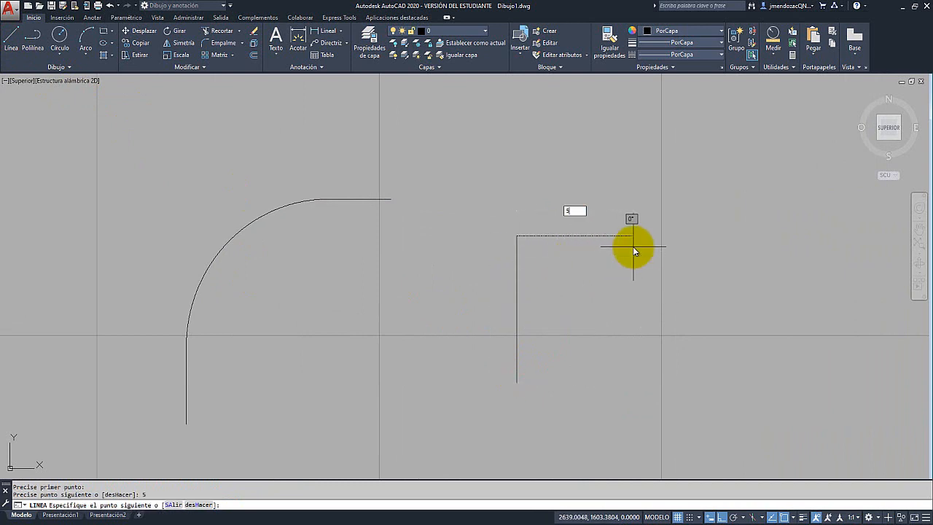
type("5")
key("Return")
key("Escape")
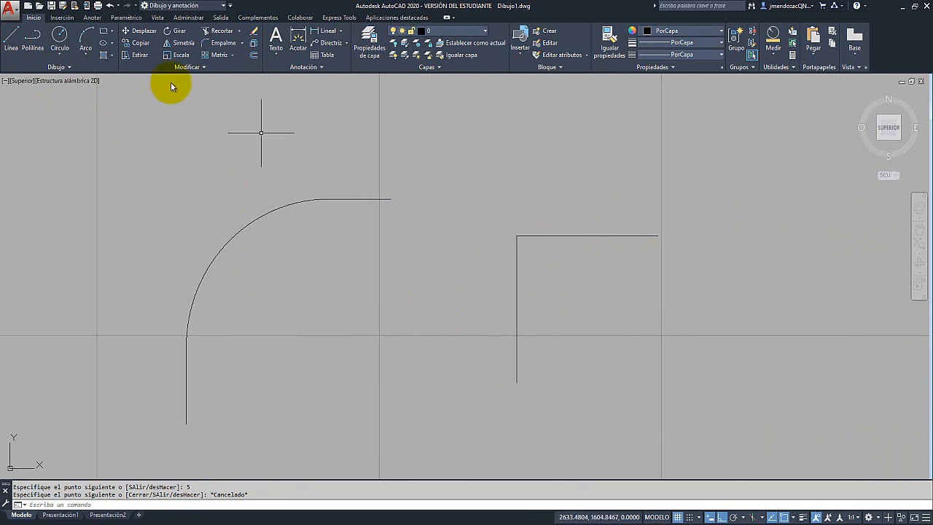
Set the fillet radius to 5 and round the corner of the two connected lines, starting from the horizontal one
left_click(216, 50)
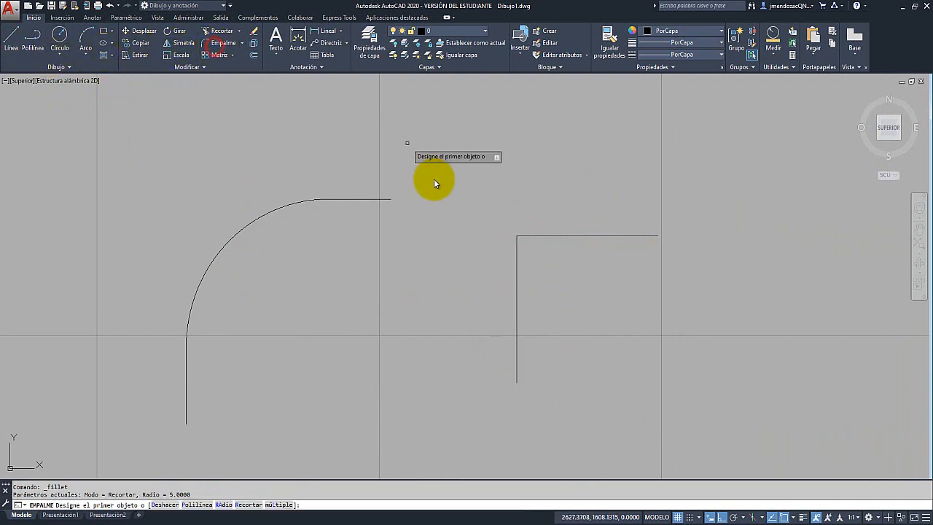
left_click(222, 504)
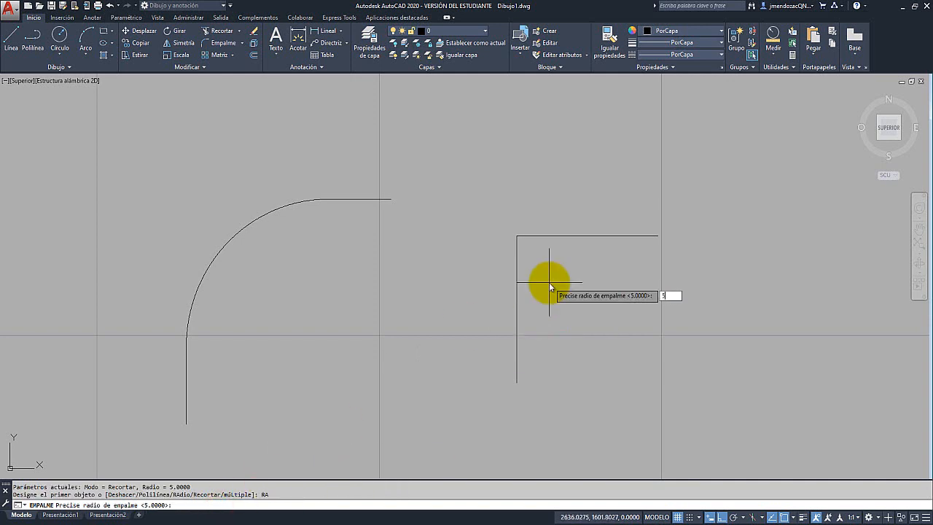
type("5")
key("Return")
left_click(582, 235)
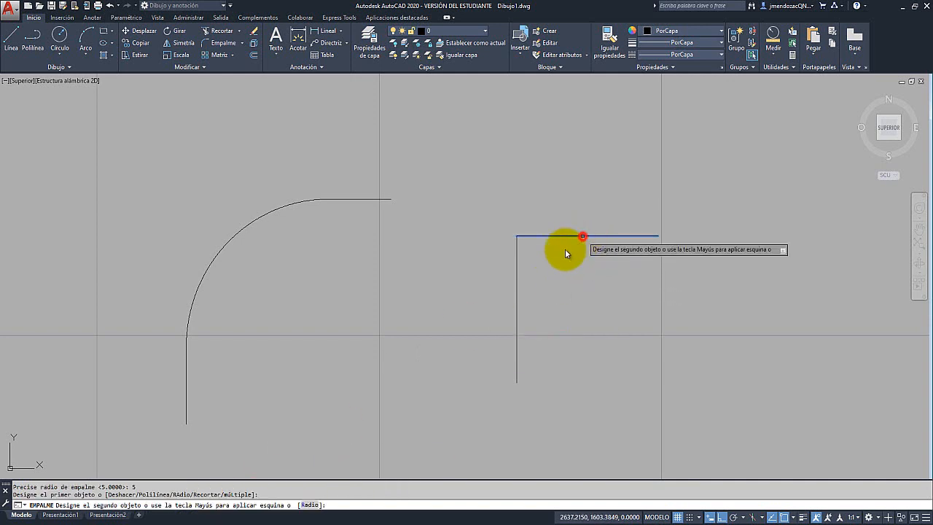
Complete the radius 5 fillet by picking the vertical line, and check the resulting arc by selecting it
left_click(516, 291)
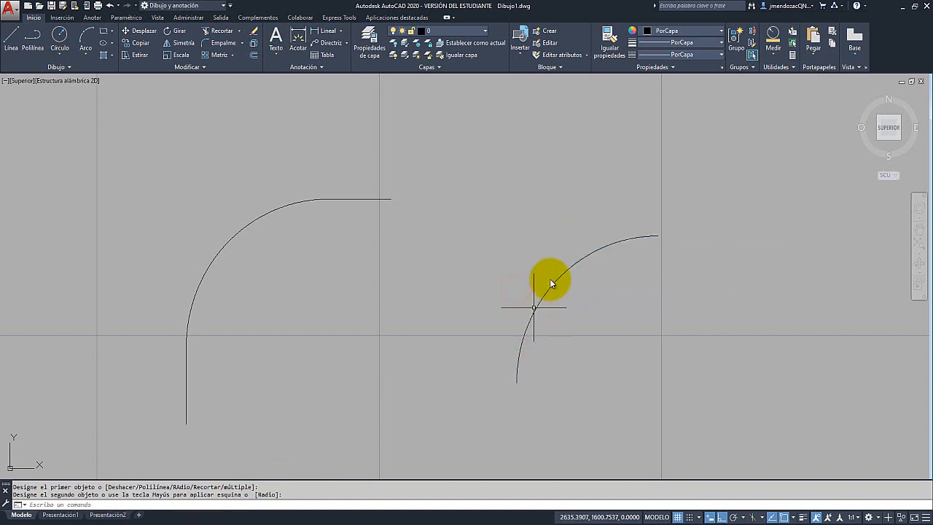
left_click(571, 271)
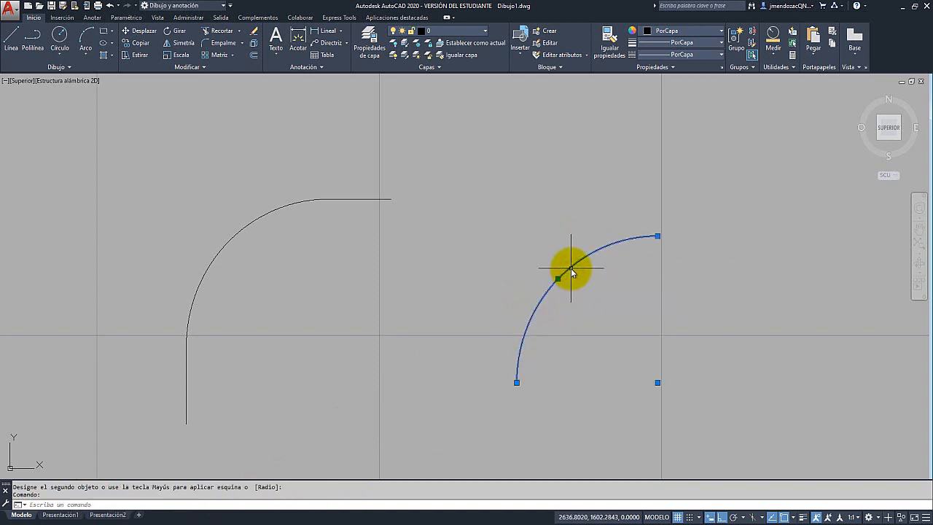
middle_click_drag(599, 274, 265, 271)
key("Escape")
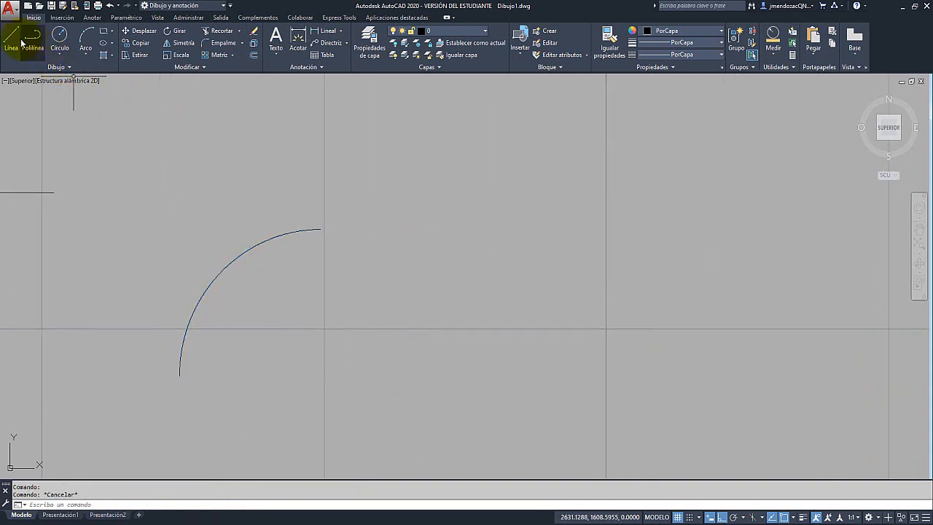
Draw an L-shape beside the last arc: a vertical line 5 units long going up and a horizontal line 5 units long to the right
left_click(13, 38)
left_click(479, 370)
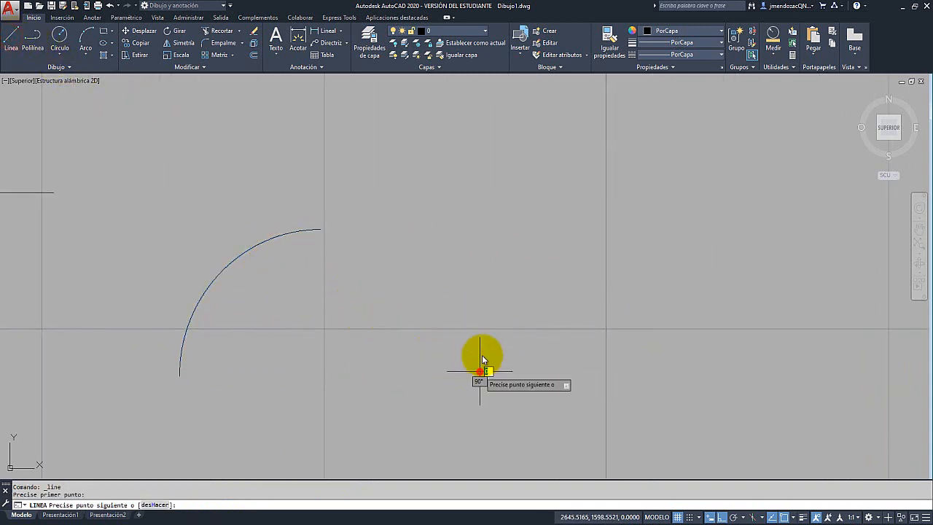
type("5")
key("Return")
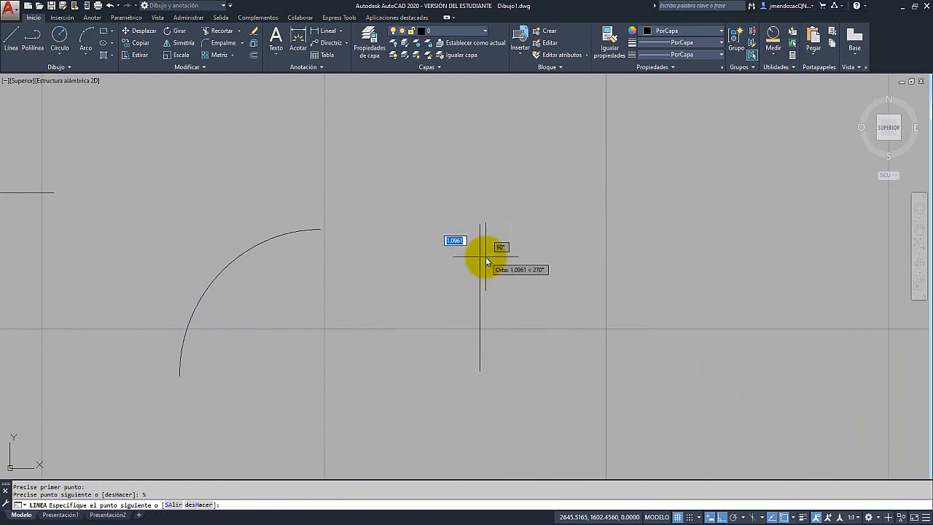
type("5")
key("Return")
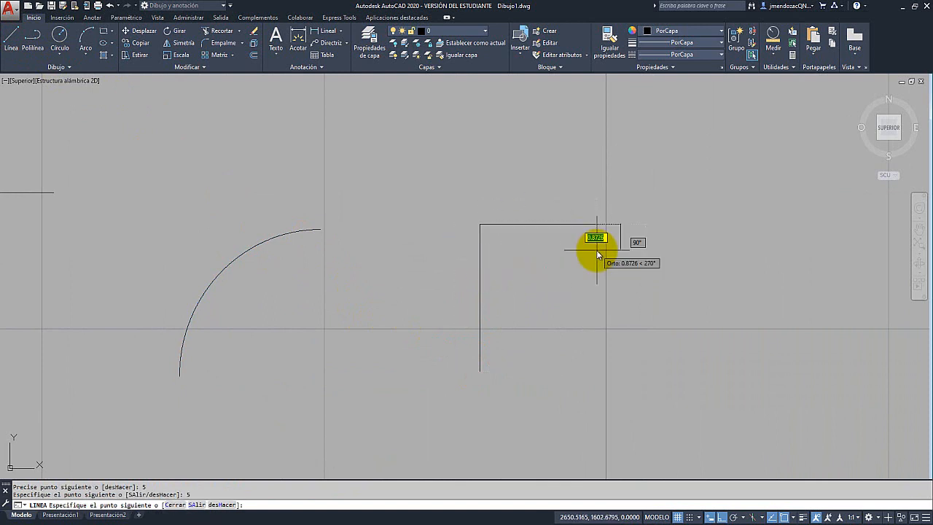
key("Escape")
Start filleting the new L-shape with radius 6, using its horizontal line as the first object
left_click(220, 41)
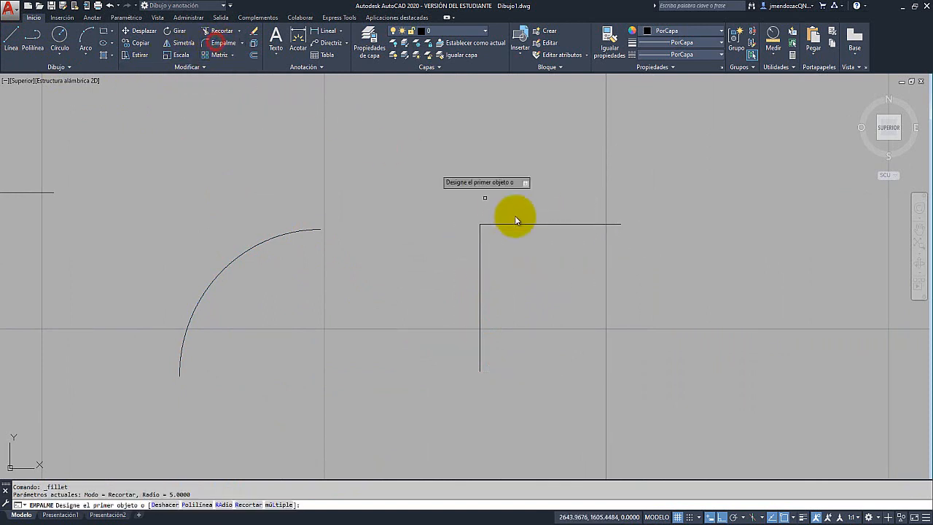
left_click(224, 504)
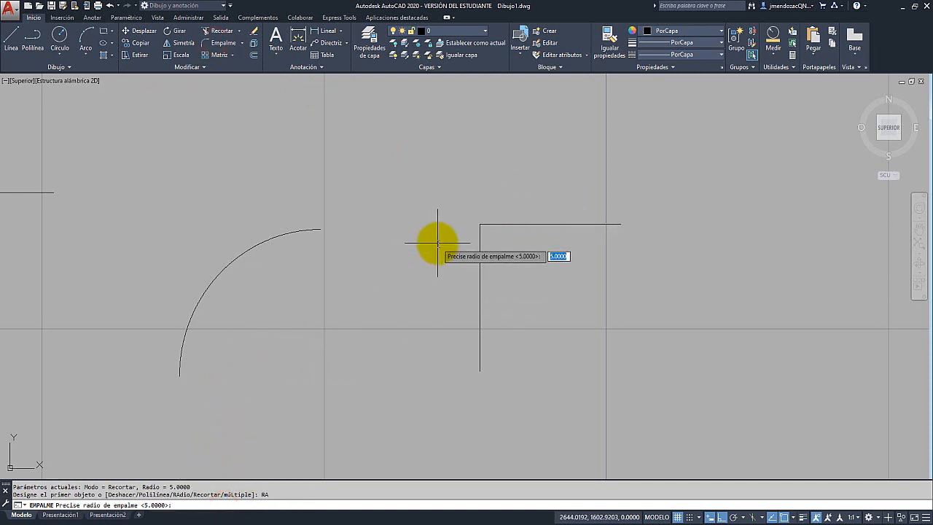
key("Return")
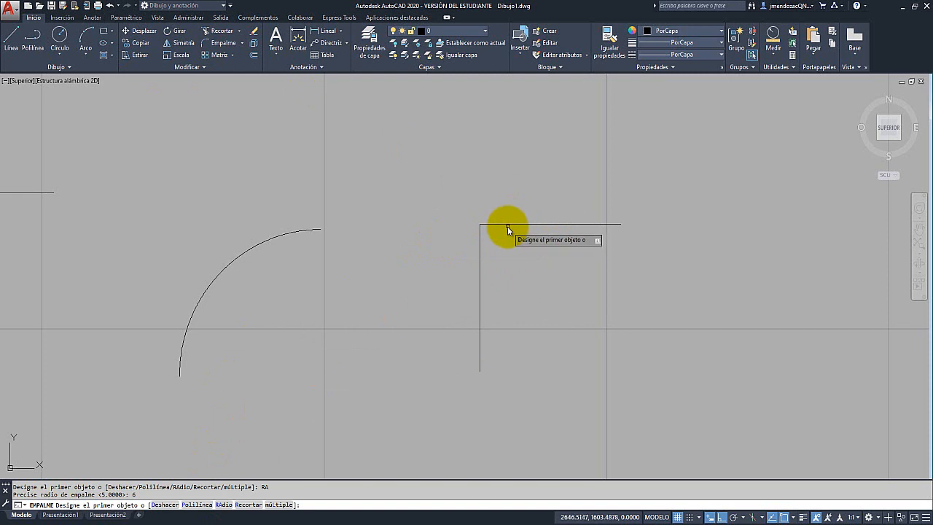
left_click(502, 224)
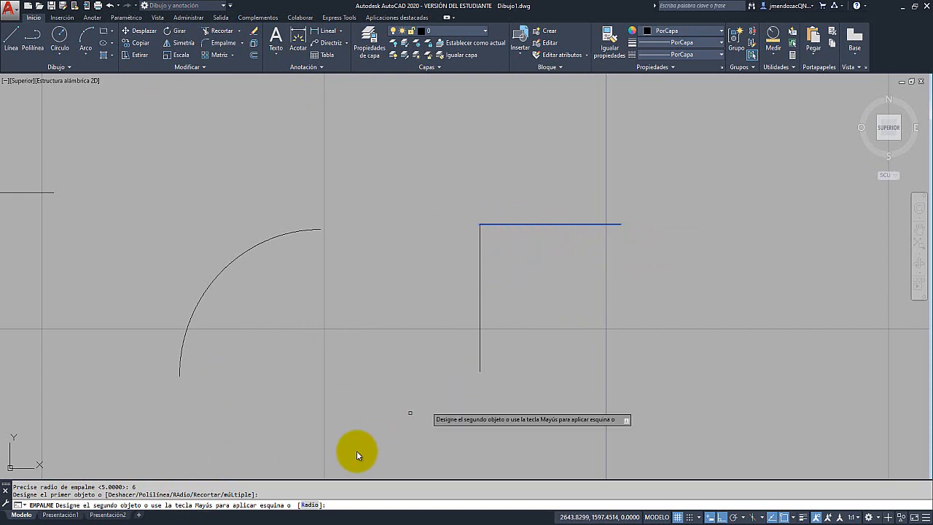
Change the fillet radius to 4 and round the corner between the L-shape's horizontal and vertical lines
left_click(309, 504)
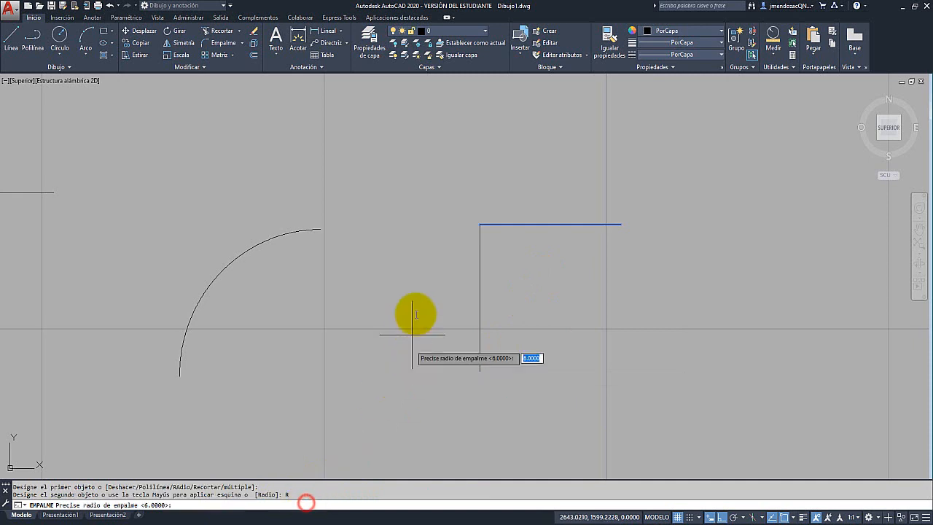
type("4")
key("Return")
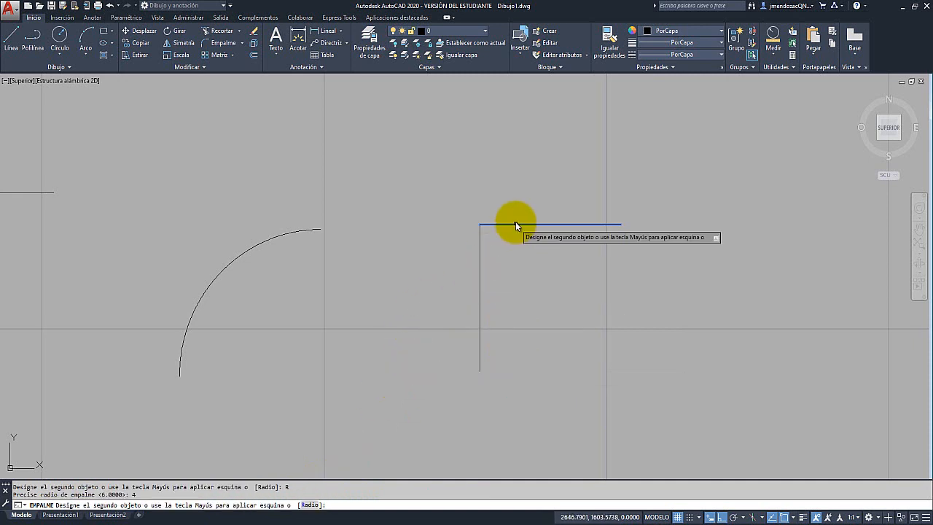
left_click(481, 256)
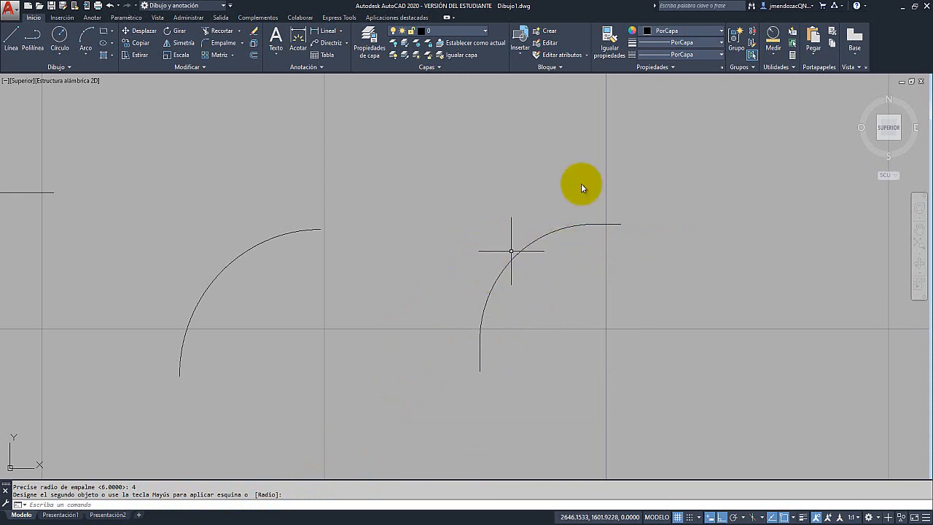
Measure the radius of the new fillet arc
left_click(769, 42)
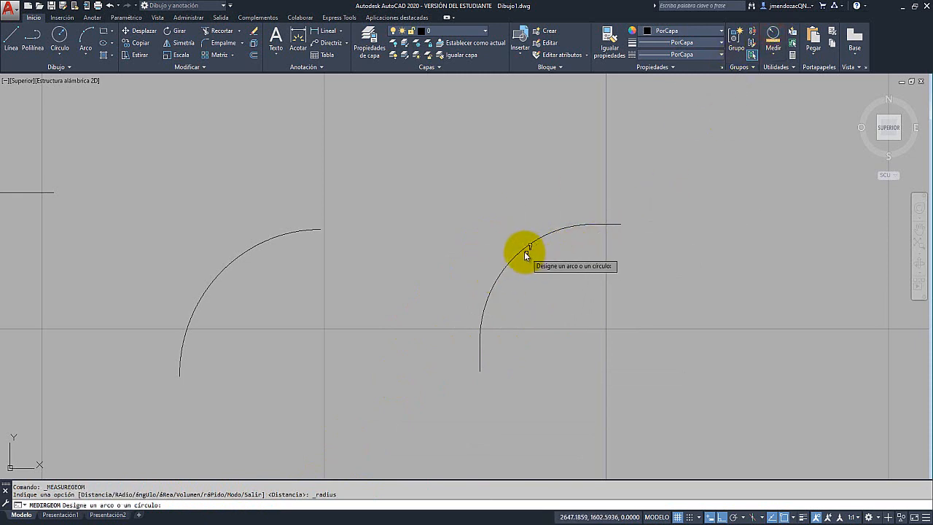
left_click(521, 252)
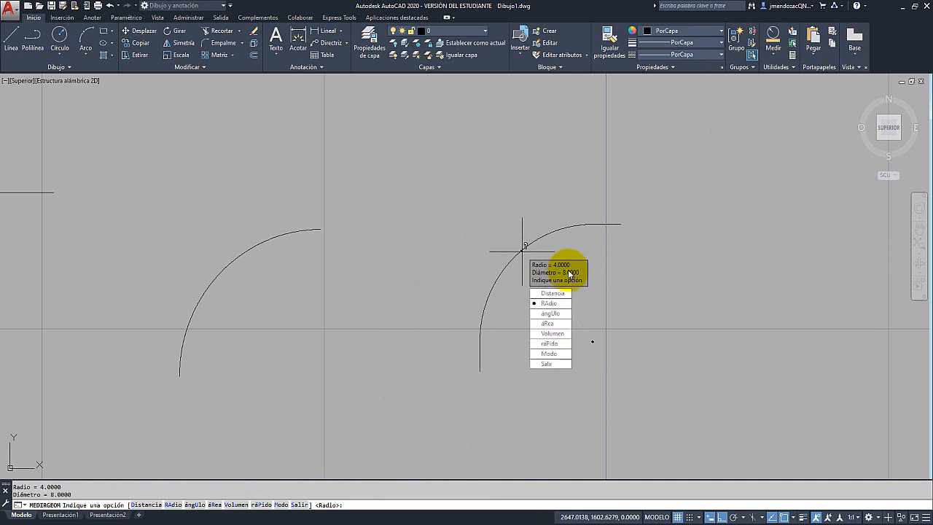
key("Escape")
Draw a separate vertical line in the empty area to the right of the filleted shapes
scroll(662, 287, "down", 2)
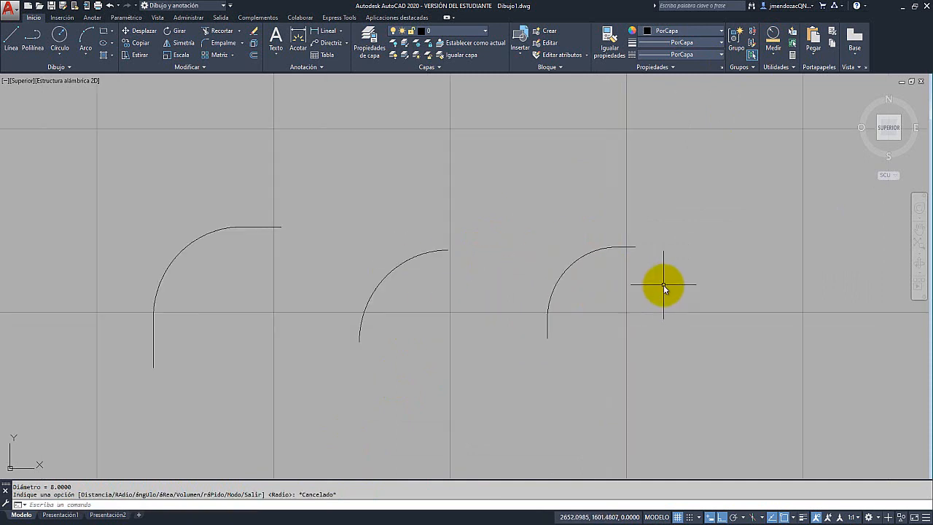
mouse_move(662, 287)
middle_mouse_down()
mouse_move(377, 276)
mouse_move(359, 282)
middle_mouse_up()
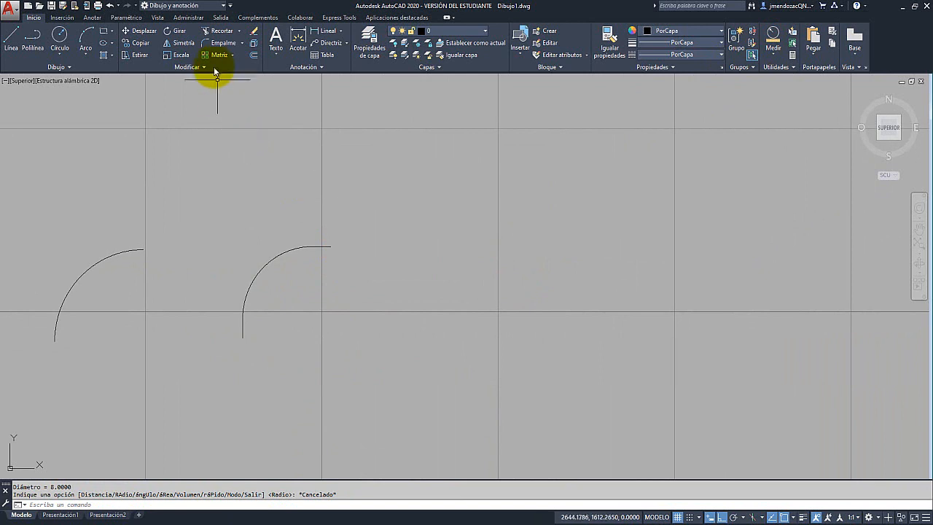
left_click(9, 41)
left_click(476, 369)
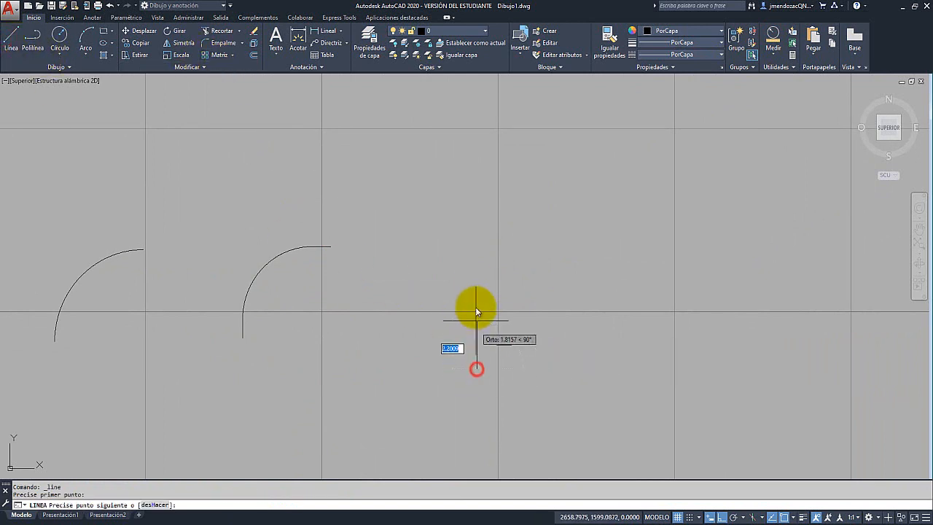
left_click(477, 286)
right_click(477, 285)
left_click(491, 287)
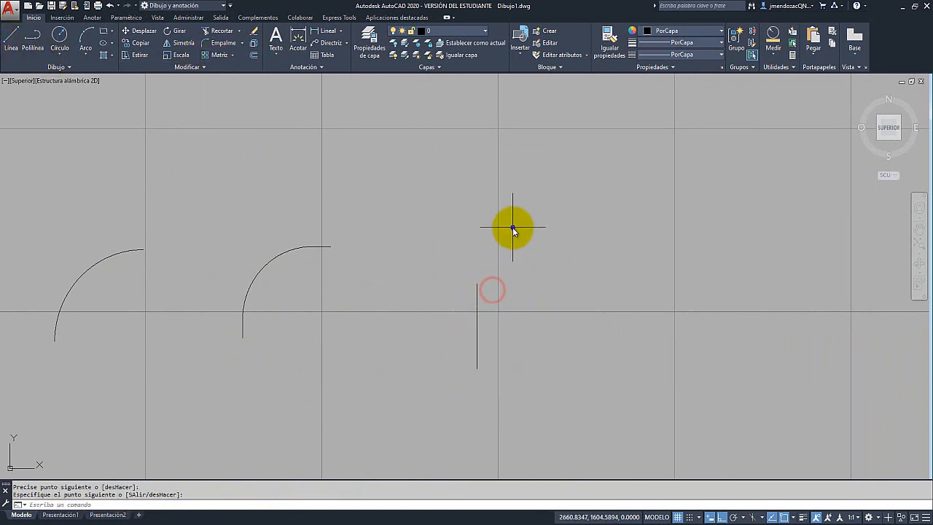
Draw a horizontal line about 7.3 units long above and to the right of the new vertical line, leaving a gap between them
right_click(512, 228)
left_click(547, 234)
left_click(504, 232)
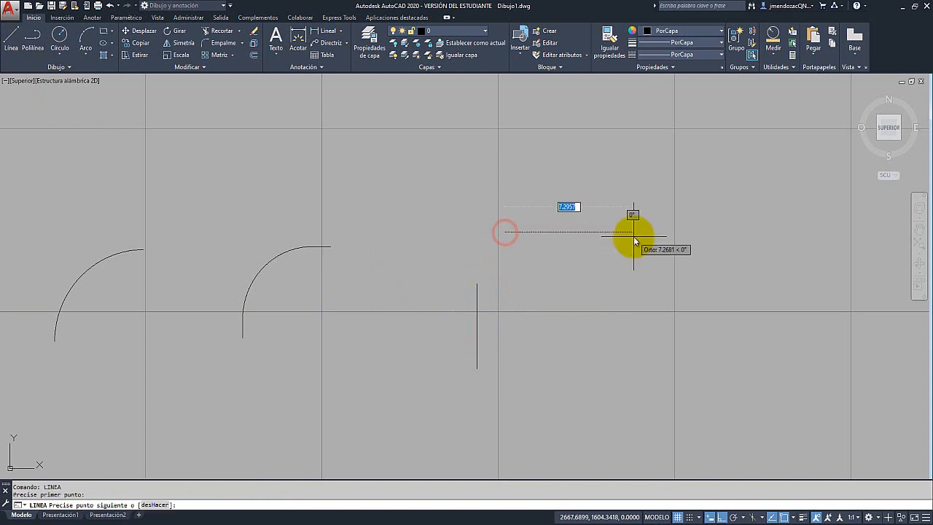
right_click(633, 238)
left_click(653, 243)
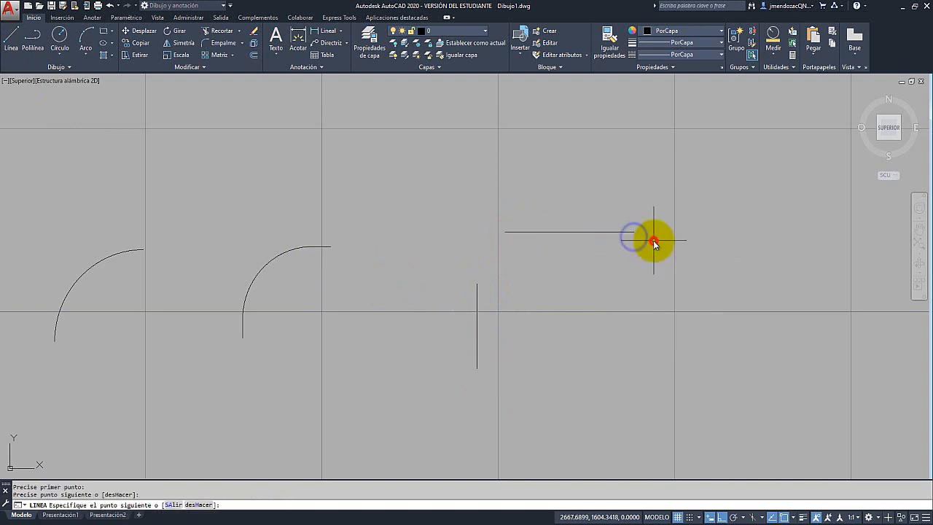
left_click(218, 45)
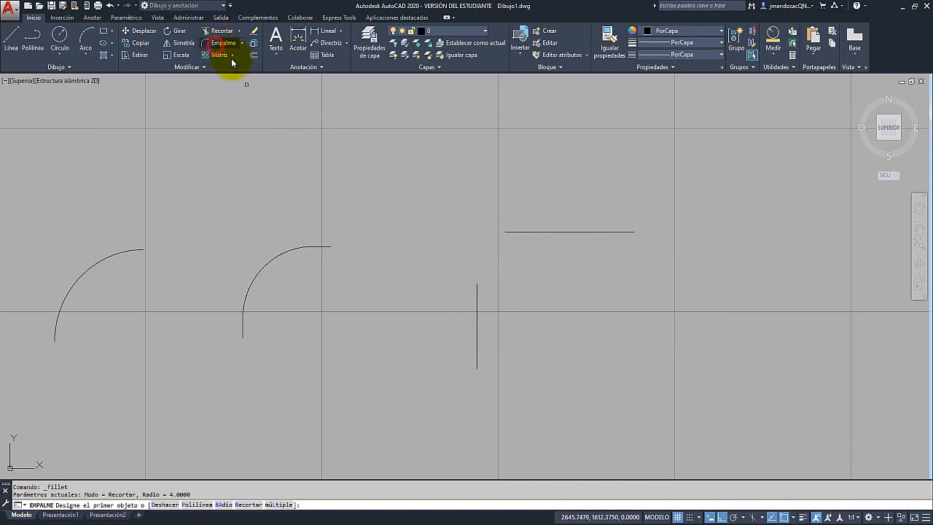
left_click(512, 231)
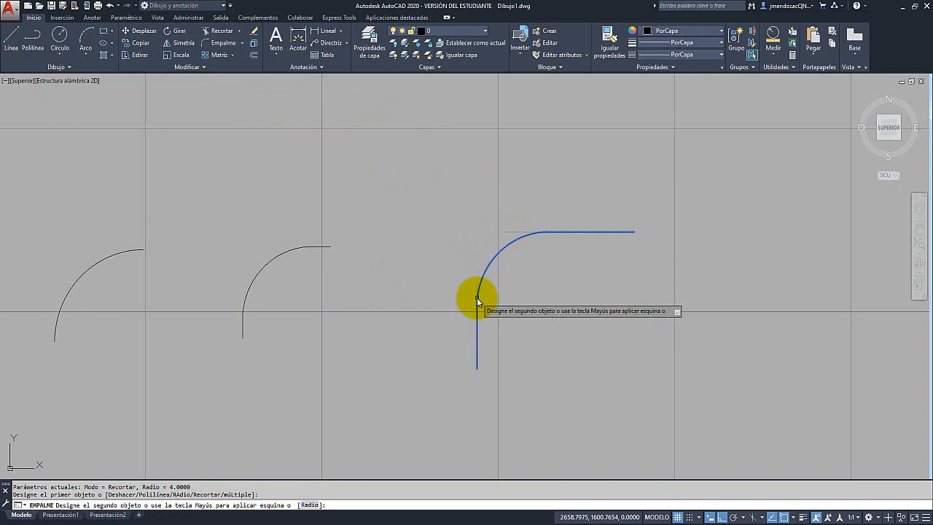
key("Escape")
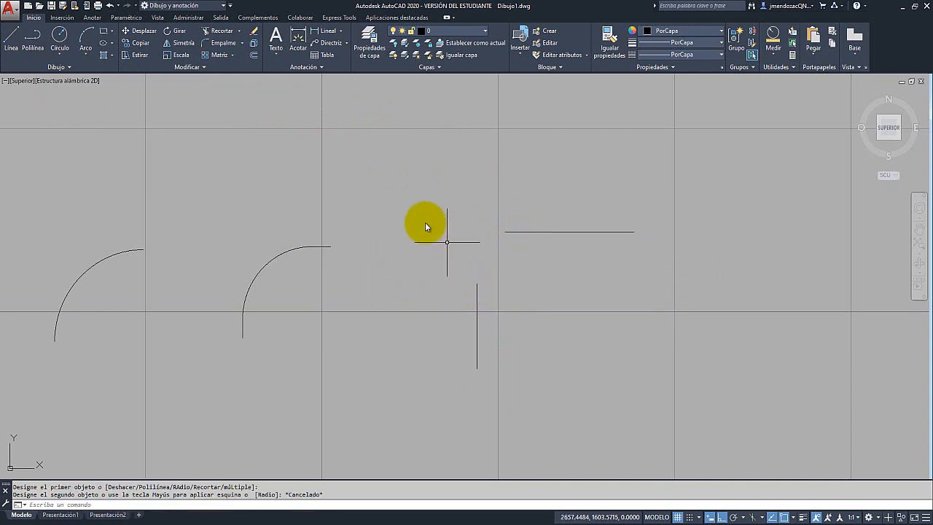
Fillet the separate vertical and horizontal lines with radius 0 so they meet in a sharp corner
left_click(222, 45)
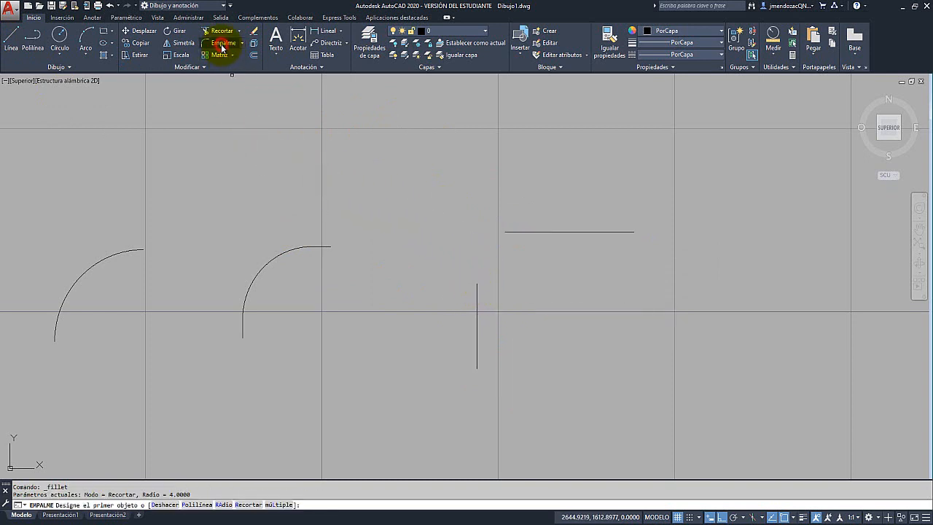
left_click(219, 505)
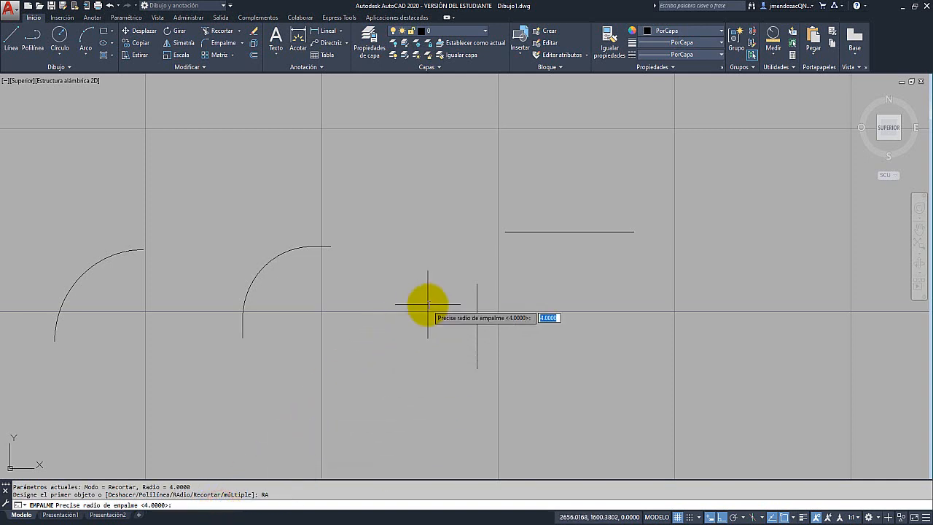
type("0")
key("Return")
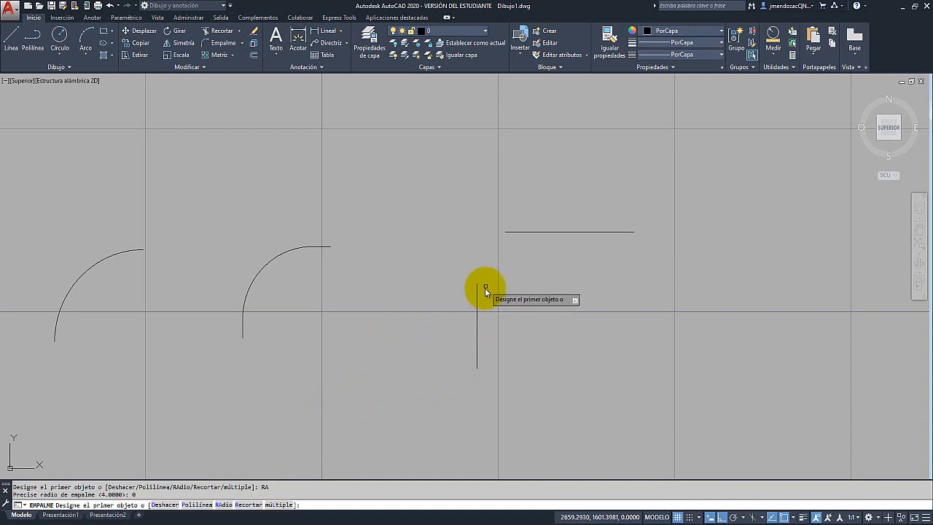
left_click(477, 292)
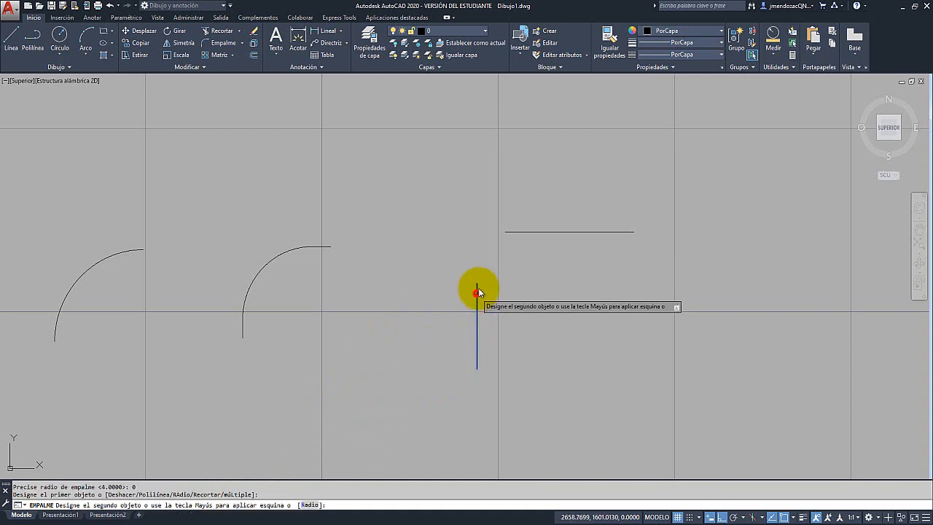
left_click(508, 232)
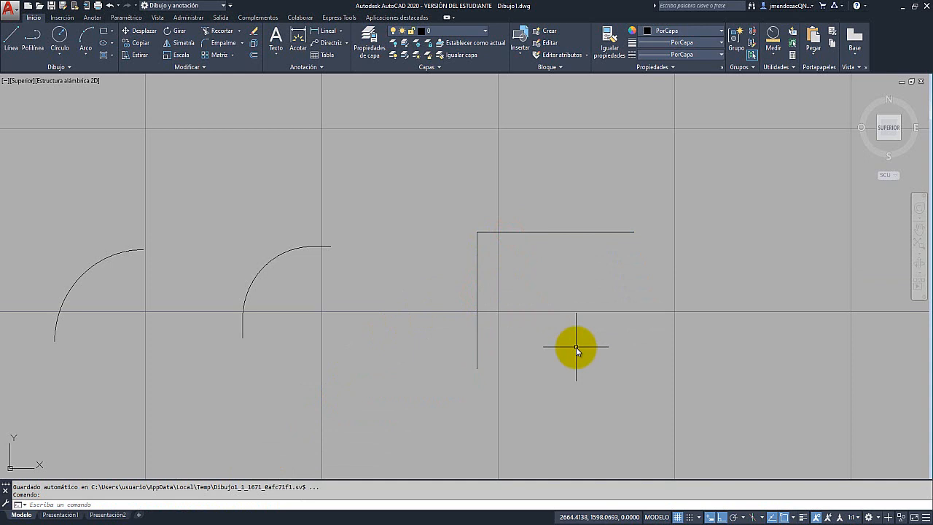
Examine whether each of the two lower rectangles is selected as a single object, and clear the selection
scroll(576, 350, "down", 3)
middle_click_drag(464, 357, 914, 340)
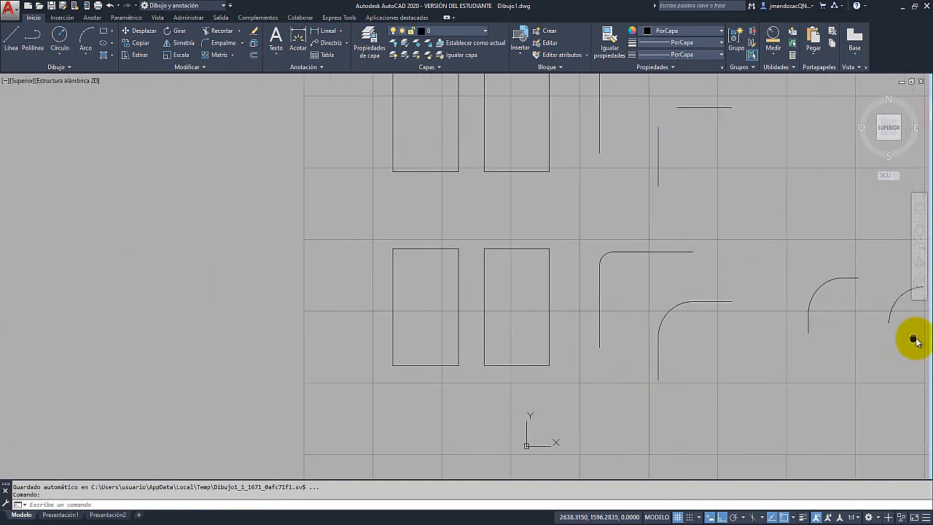
scroll(477, 333, "up", 2)
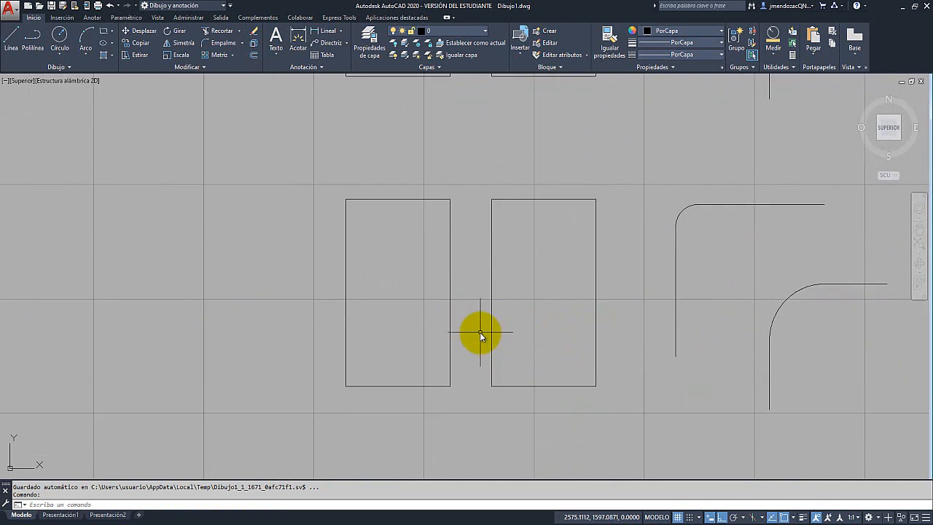
left_click(450, 284)
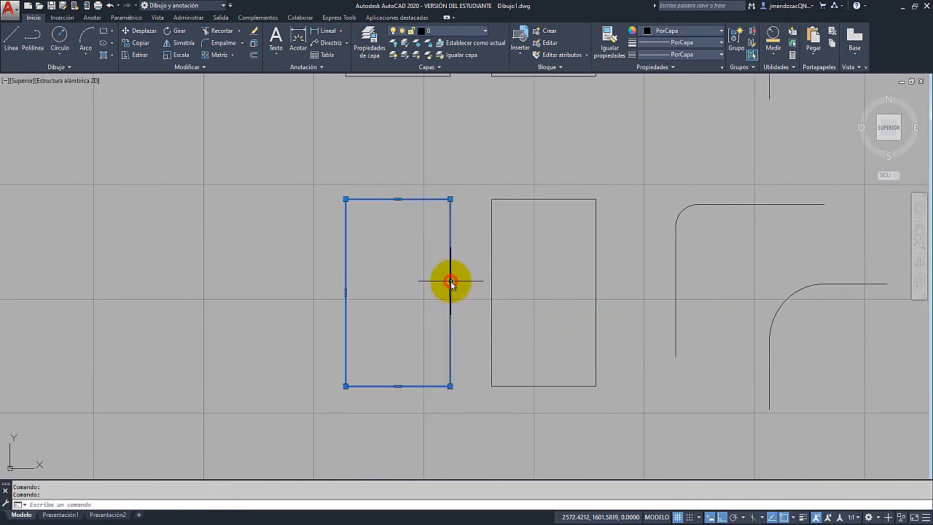
left_click(492, 288)
key("Escape")
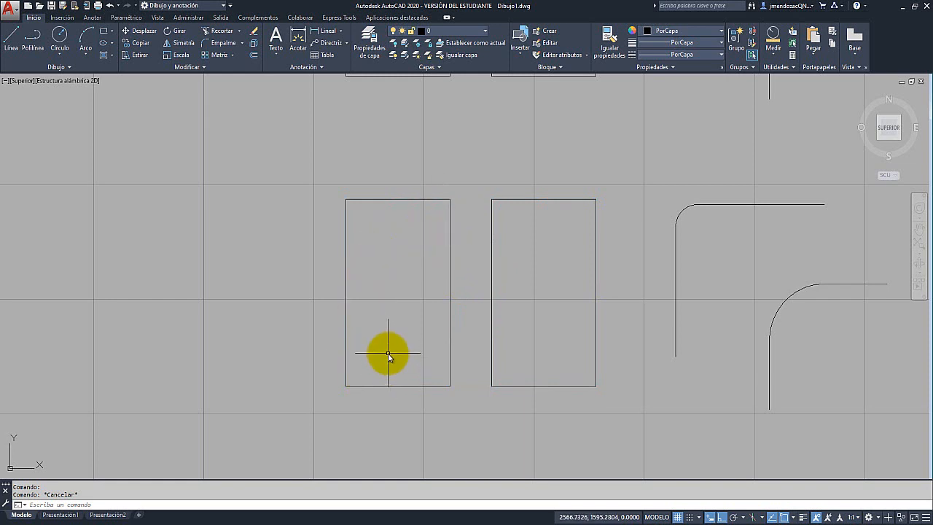
Fillet the upper-left corner of the left one of the two lower rectangles with a radius of 2
left_click(214, 49)
left_click(223, 504)
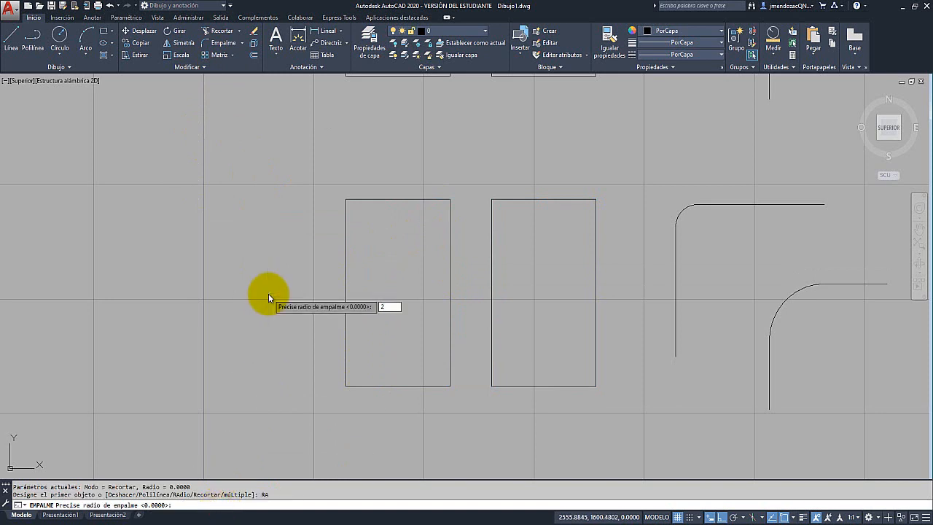
type("2")
key("Return")
left_click(363, 199)
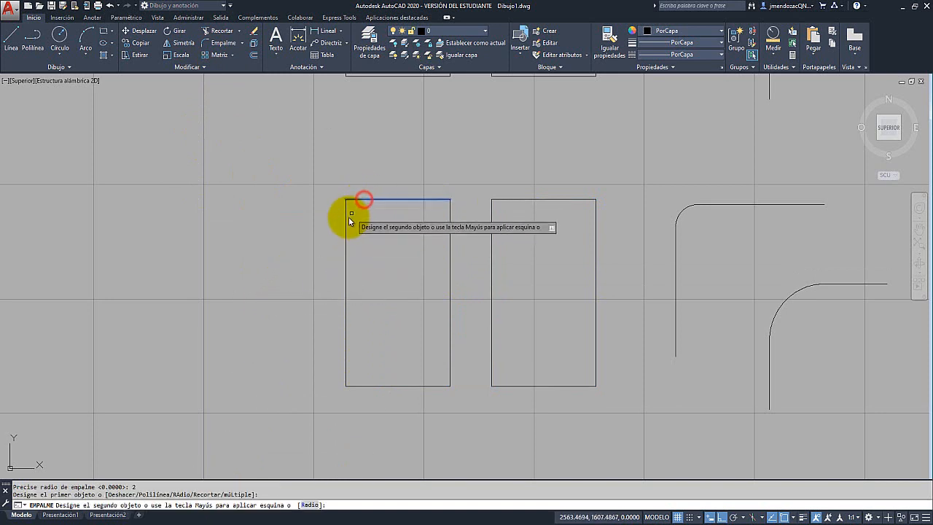
left_click(346, 218)
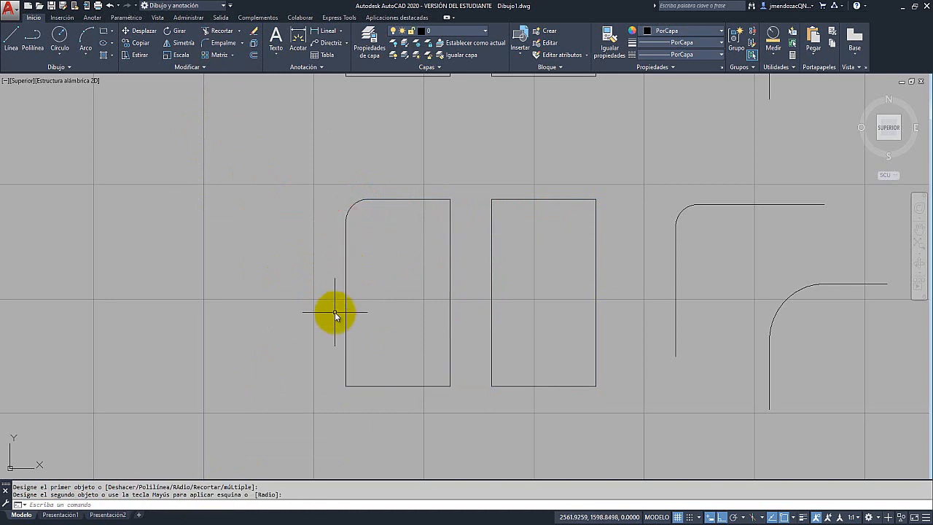
Fillet the remaining three corners of the left rectangle with the same radius, repeating the Fillet command for each corner
key("Return")
left_click(346, 337)
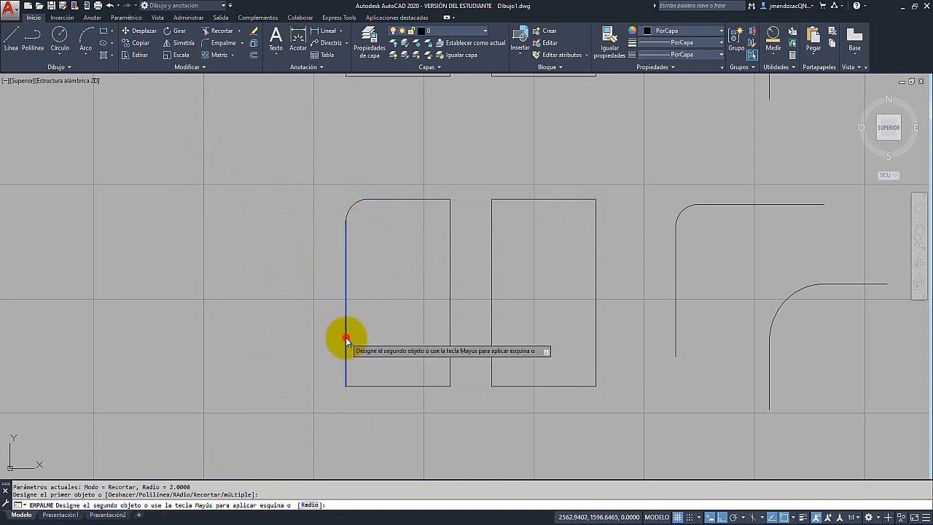
left_click(357, 384)
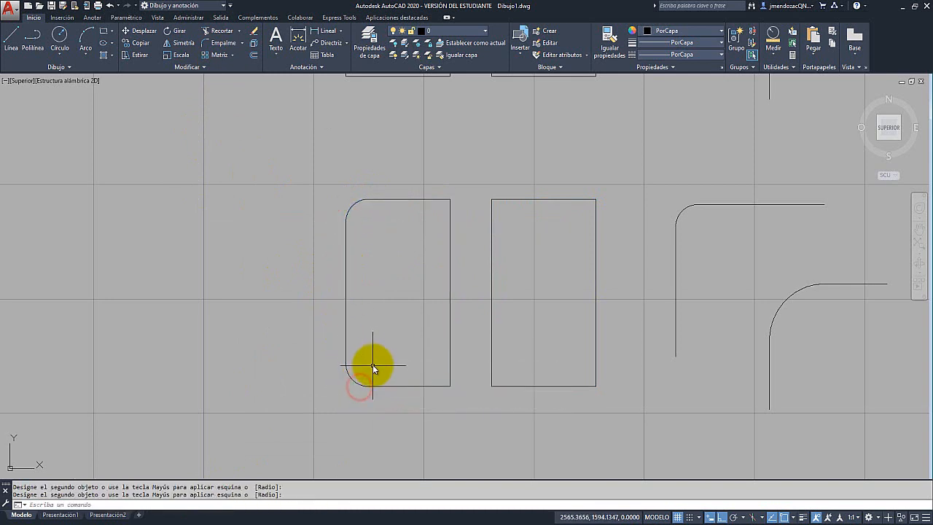
key("Return")
left_click(422, 385)
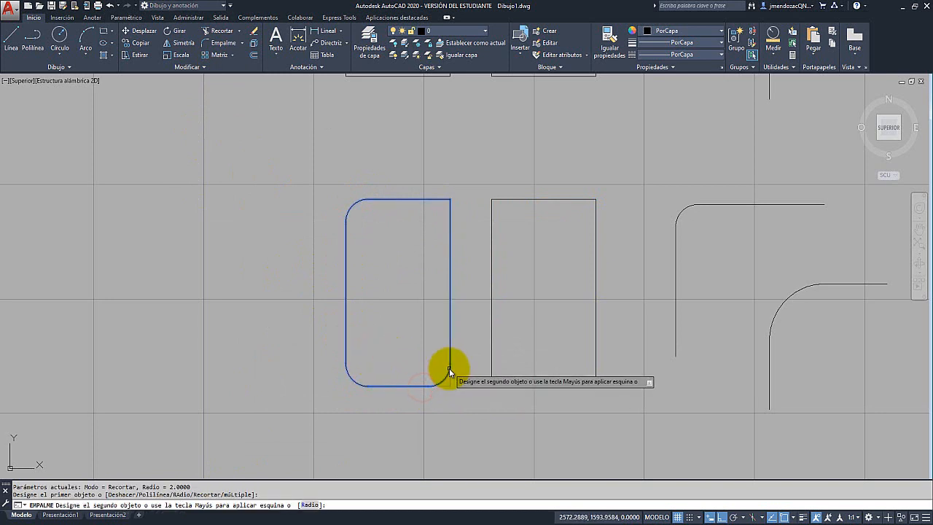
left_click(450, 372)
key("Return")
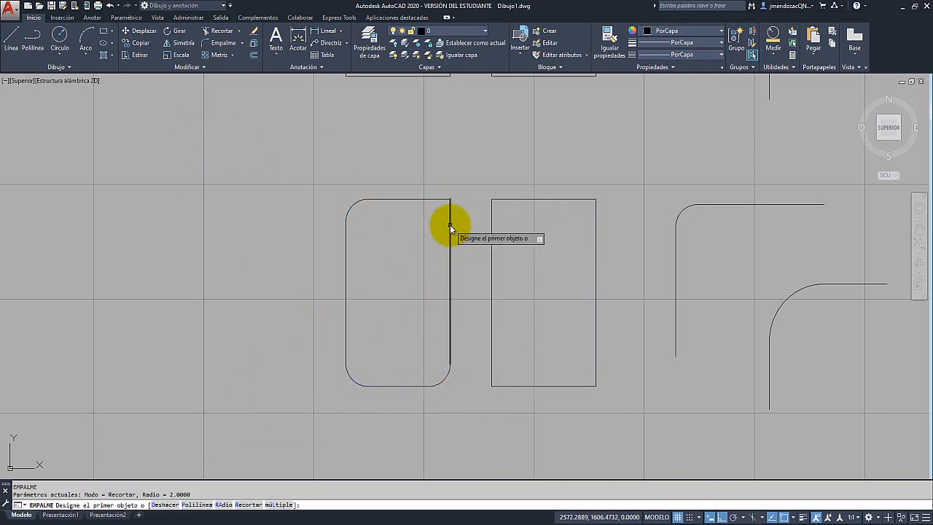
left_click(450, 224)
left_click(416, 199)
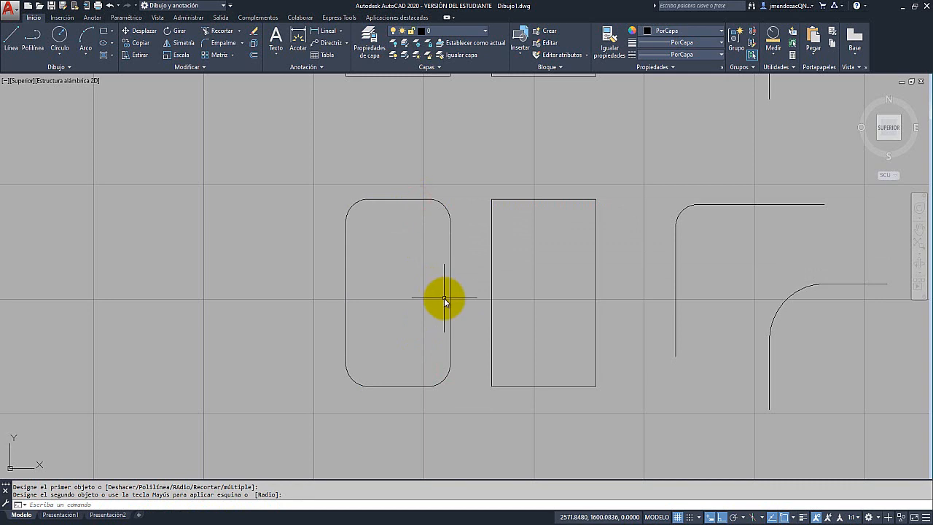
Start a Multiple fillet with radius 2 and round the upper-left corner of the neighbouring sharp-cornered rectangle
middle_click_drag(444, 297, 312, 281)
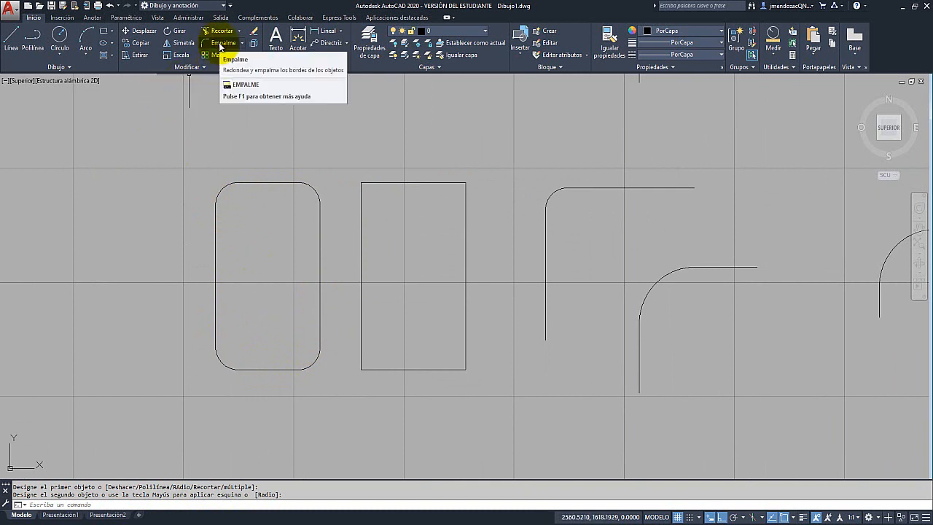
left_click(220, 45)
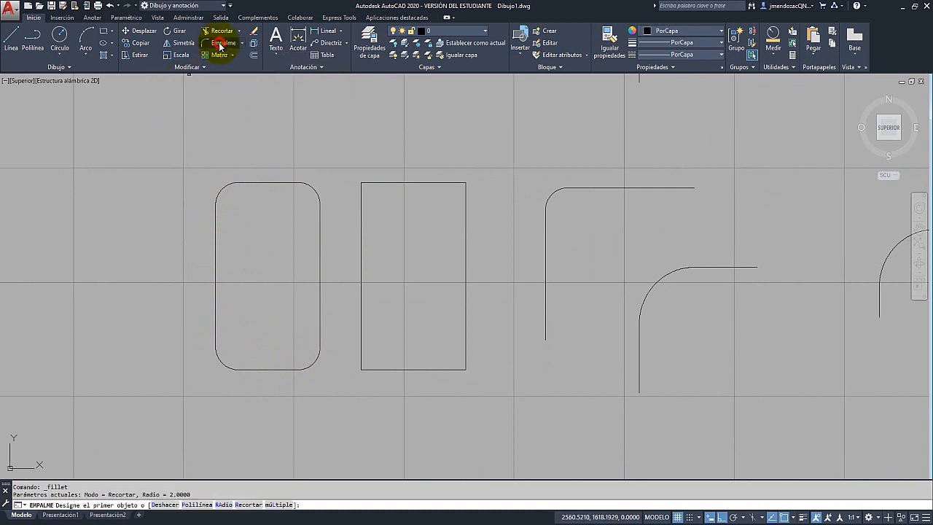
left_click(225, 504)
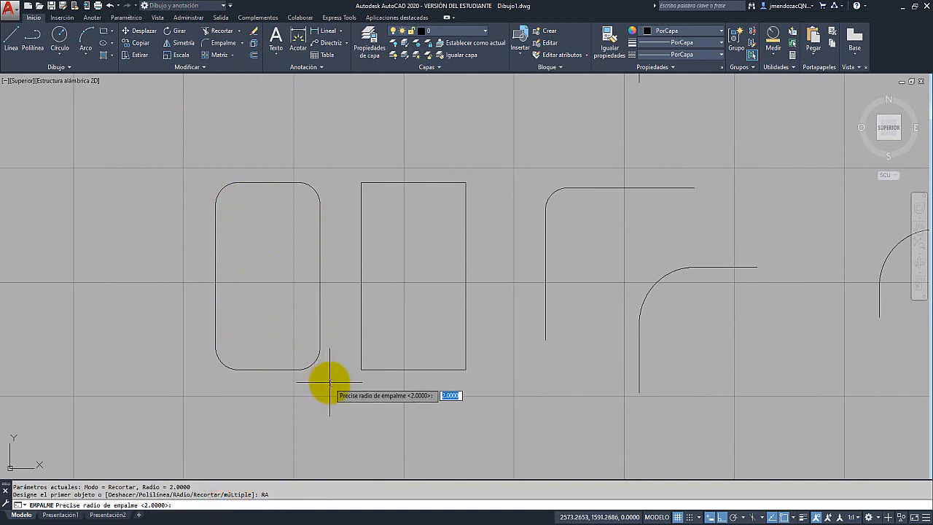
type("2")
key("Return")
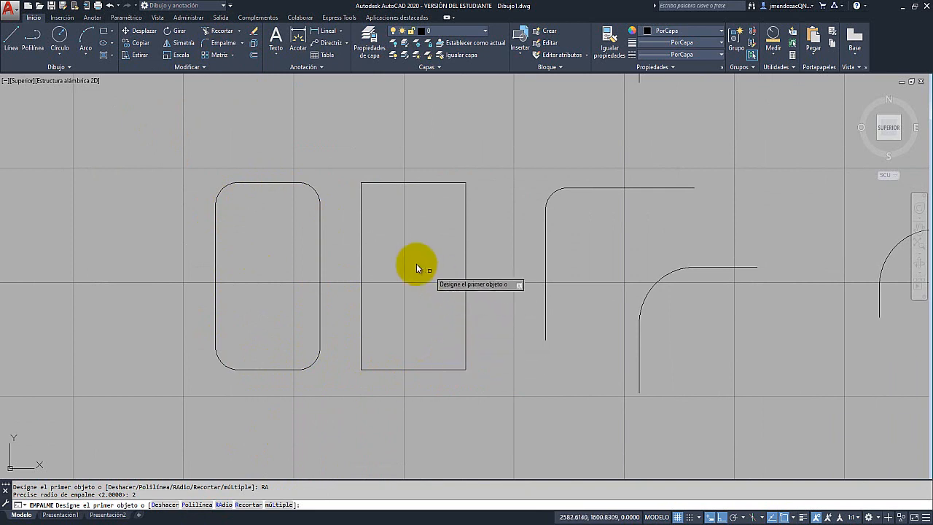
left_click(276, 509)
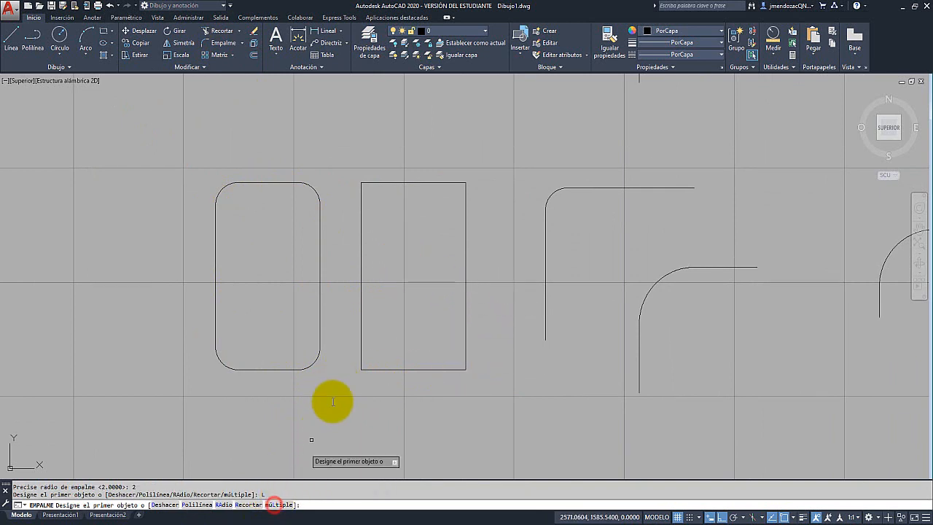
left_click(362, 193)
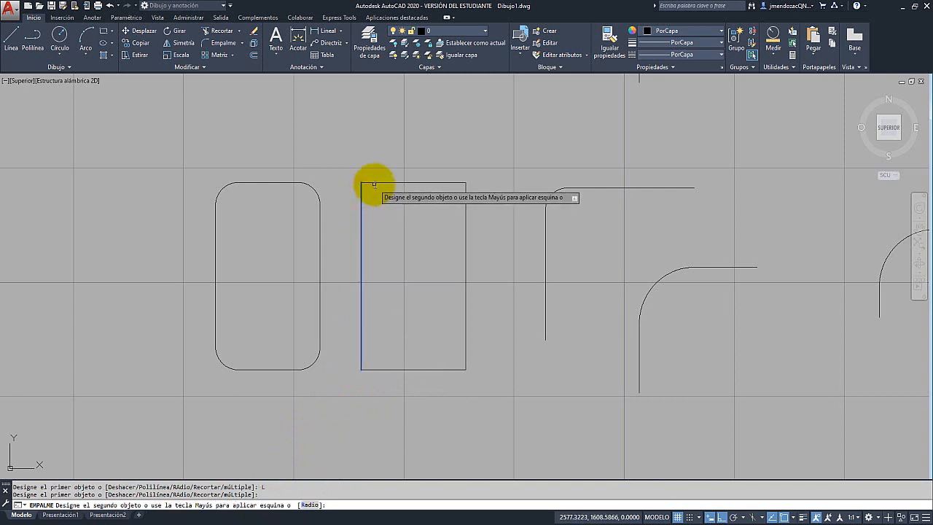
left_click(373, 183)
Round the other three corners of that rectangle within the same Multiple fillet and finish the command
left_click(440, 183)
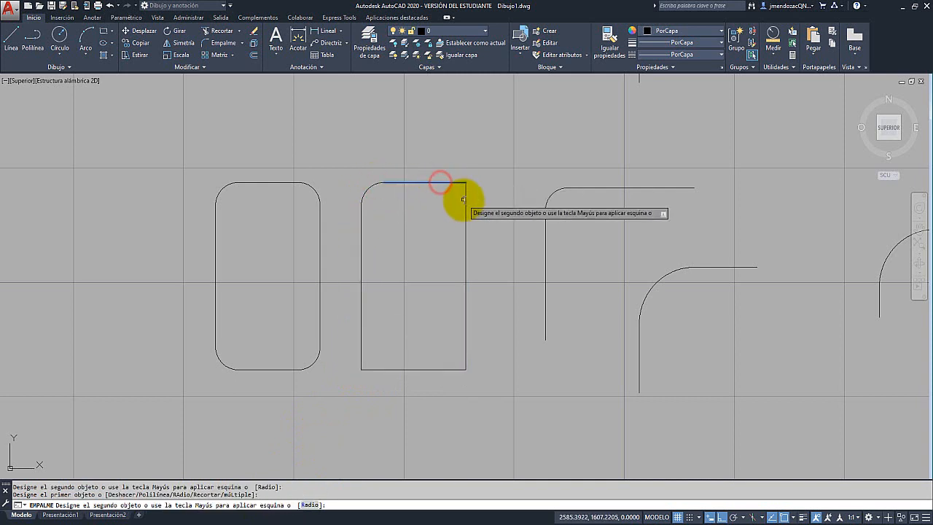
left_click(463, 201)
left_click(466, 314)
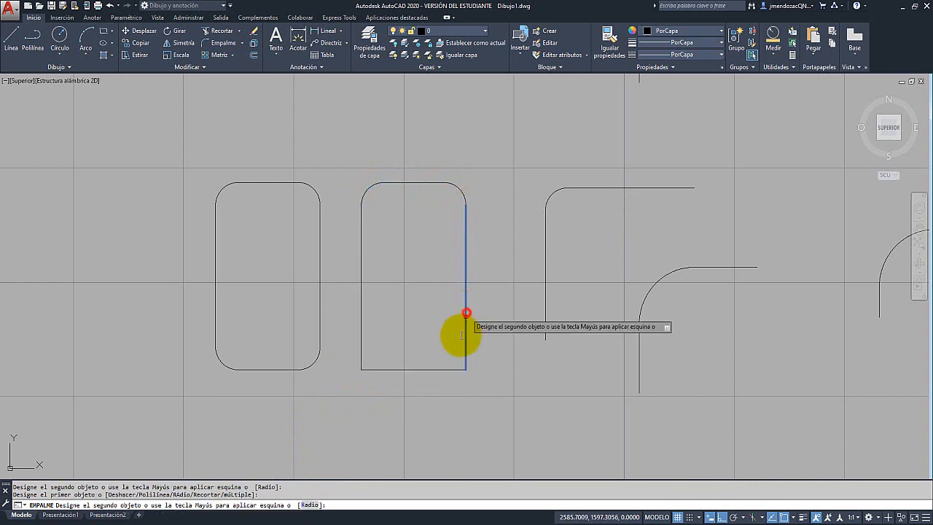
left_click(449, 369)
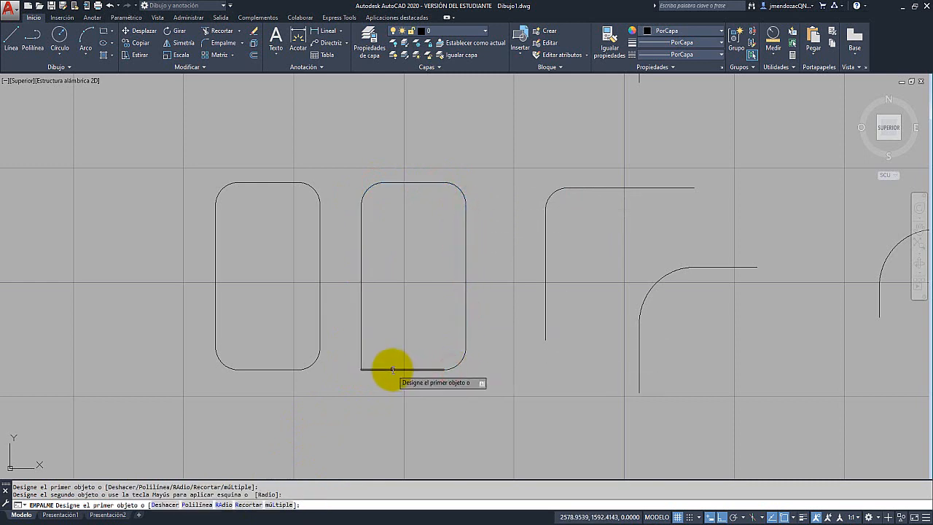
left_click(391, 369)
left_click(362, 357)
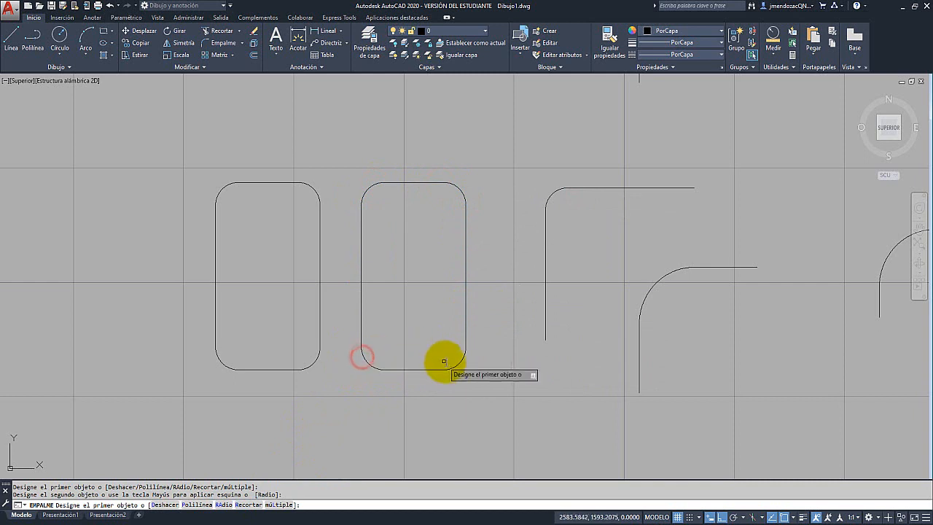
right_click(465, 371)
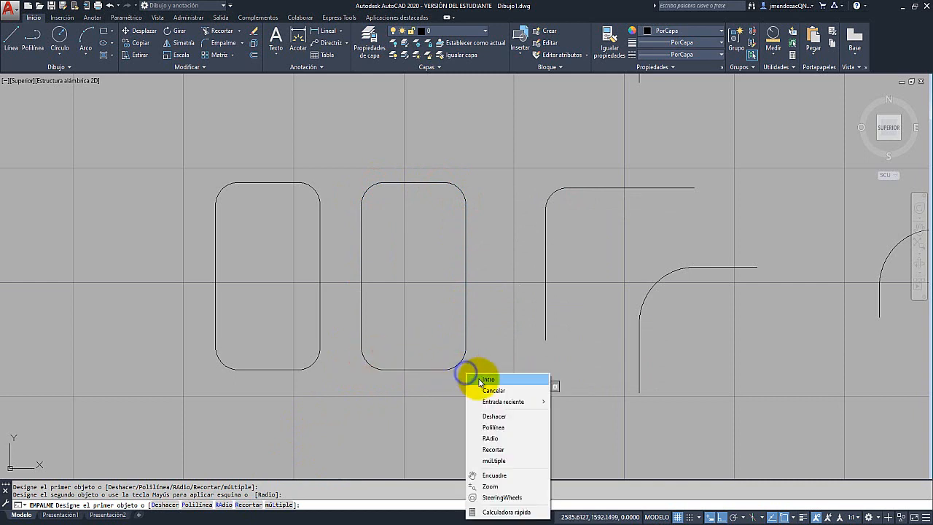
left_click(470, 377)
Draw a new rectangle in the empty area to the left of the two rounded rectangles
middle_click_drag(470, 375, 588, 376)
middle_click_drag(649, 373, 695, 372)
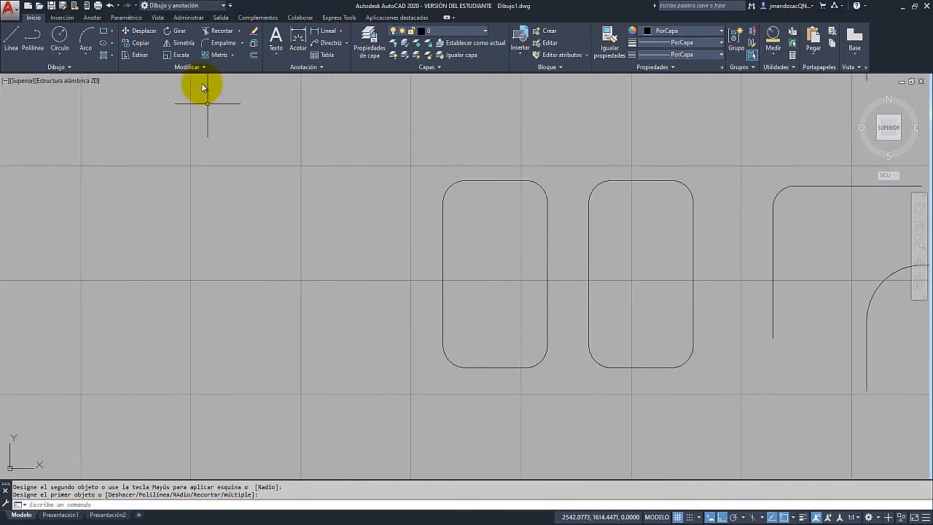
left_click(104, 31)
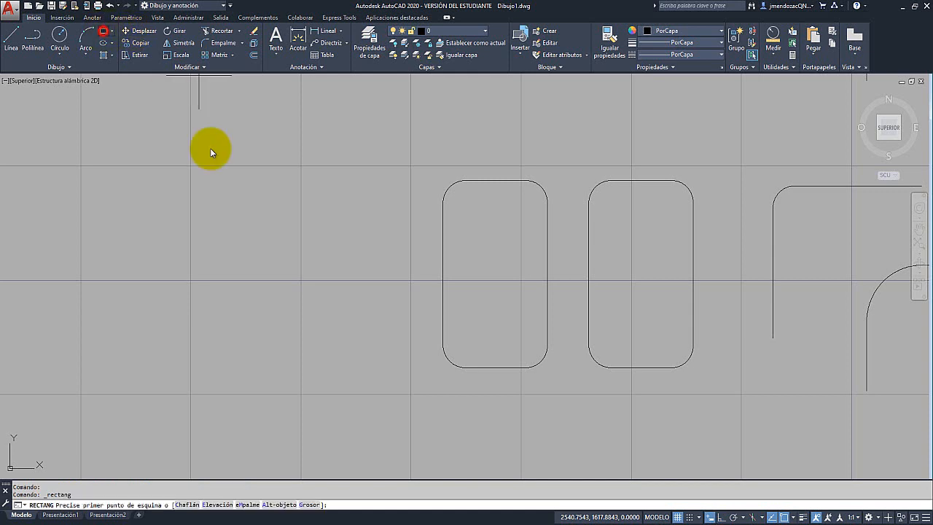
left_click(261, 188)
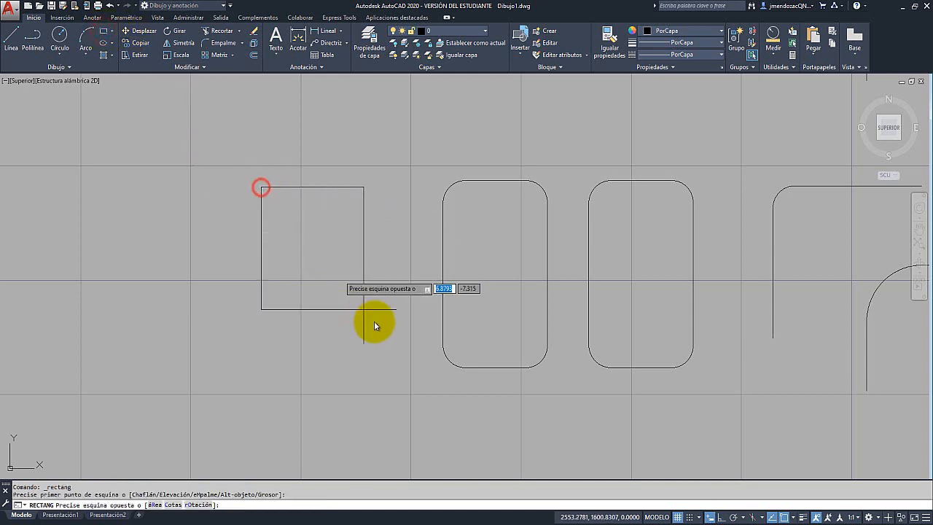
left_click(393, 374)
middle_click_drag(301, 358, 343, 328)
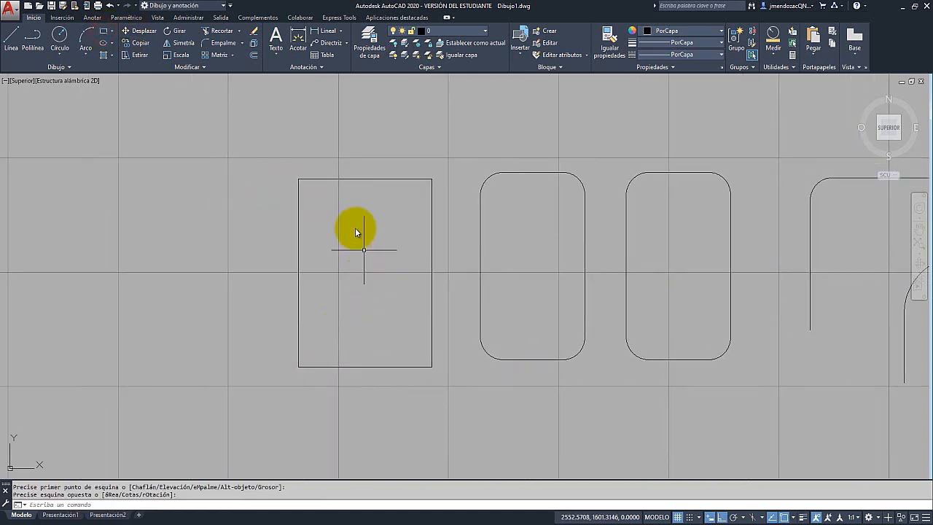
Examine the new rectangle's object type in its properties, and clear the selection
left_click(341, 178)
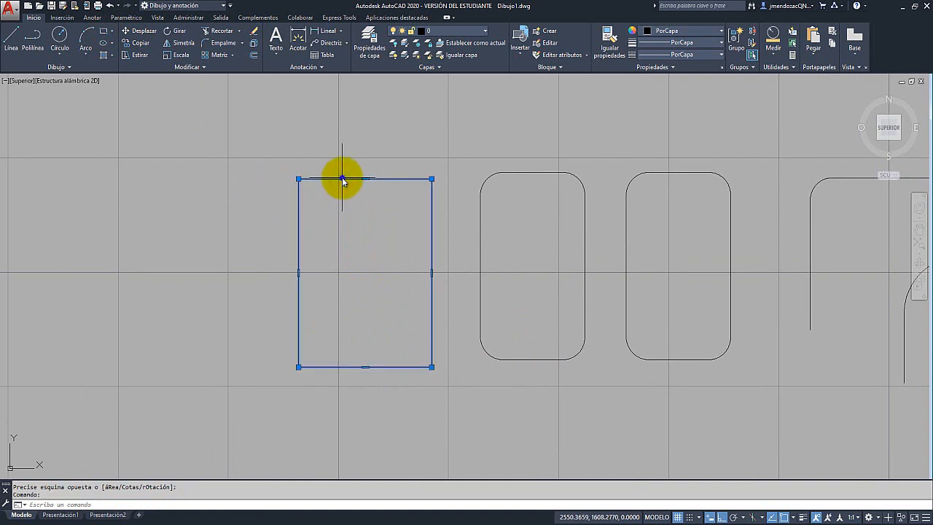
right_click(342, 180)
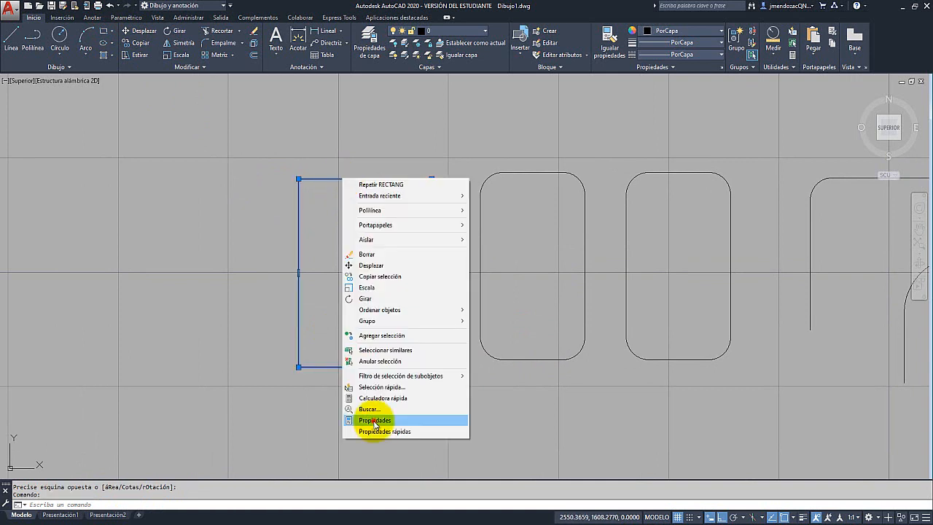
left_click(373, 420)
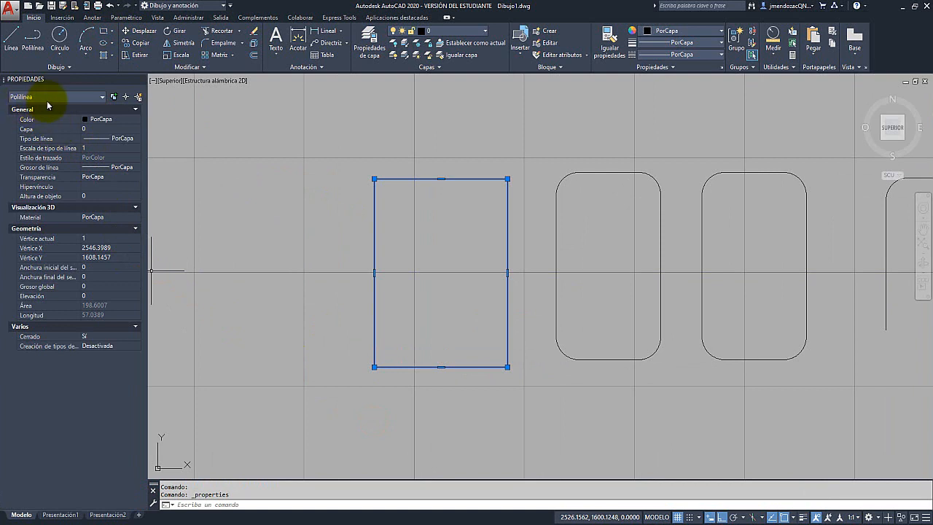
key("Escape")
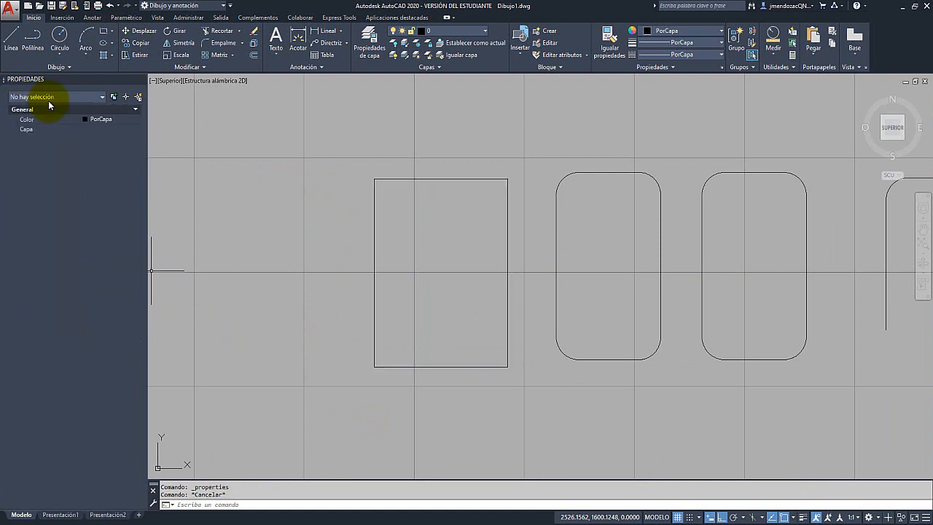
Fillet all corners of the new rectangle at once with radius 2, using the Polyline option
left_click(222, 43)
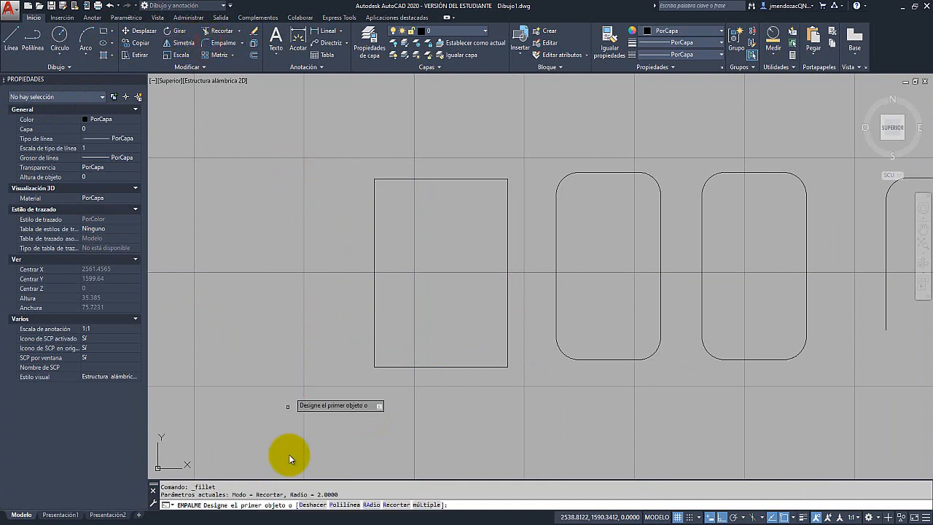
left_click(365, 505)
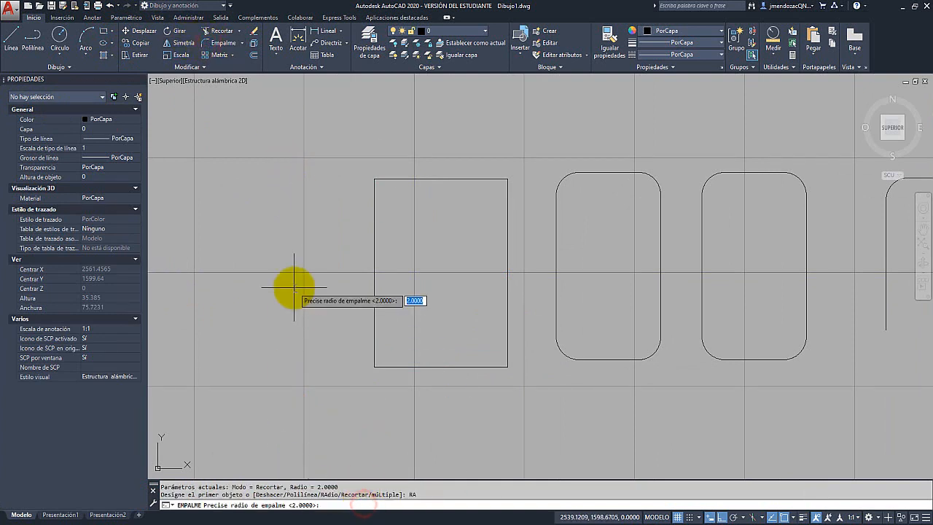
key("Return")
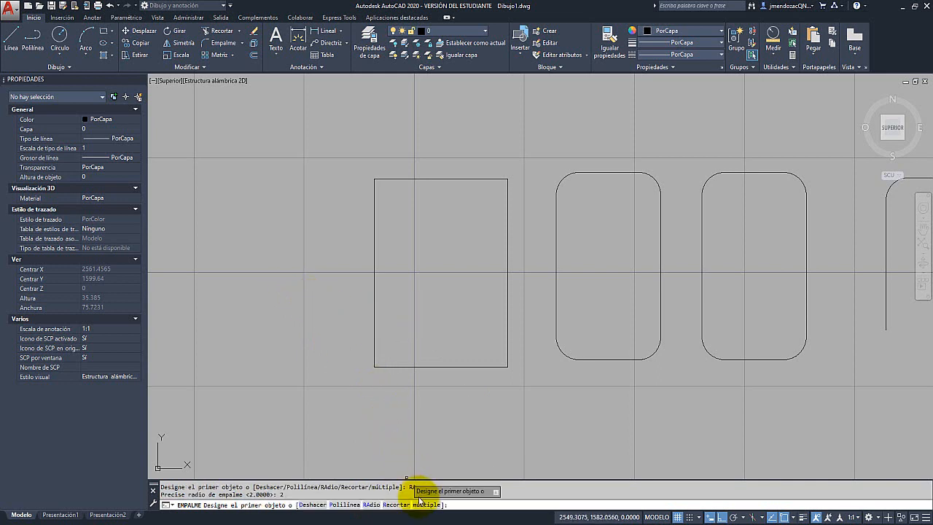
left_click(345, 504)
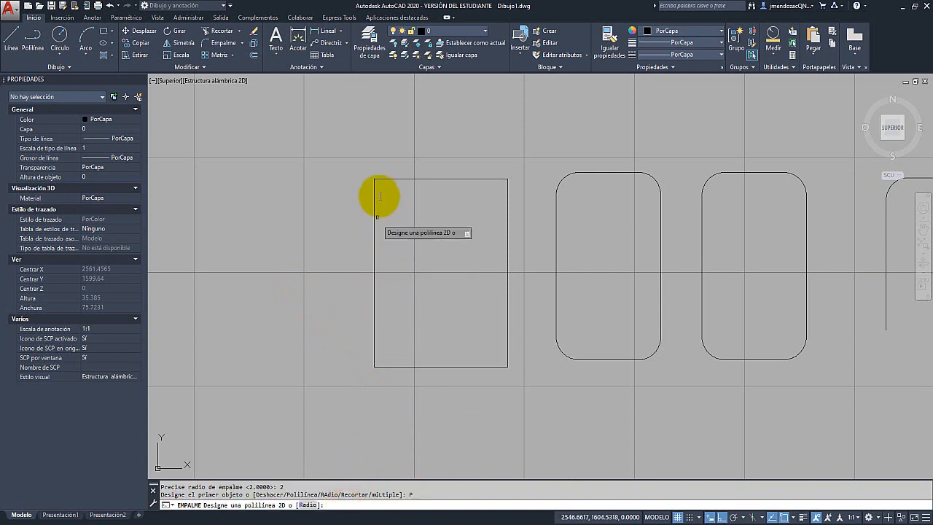
left_click(388, 178)
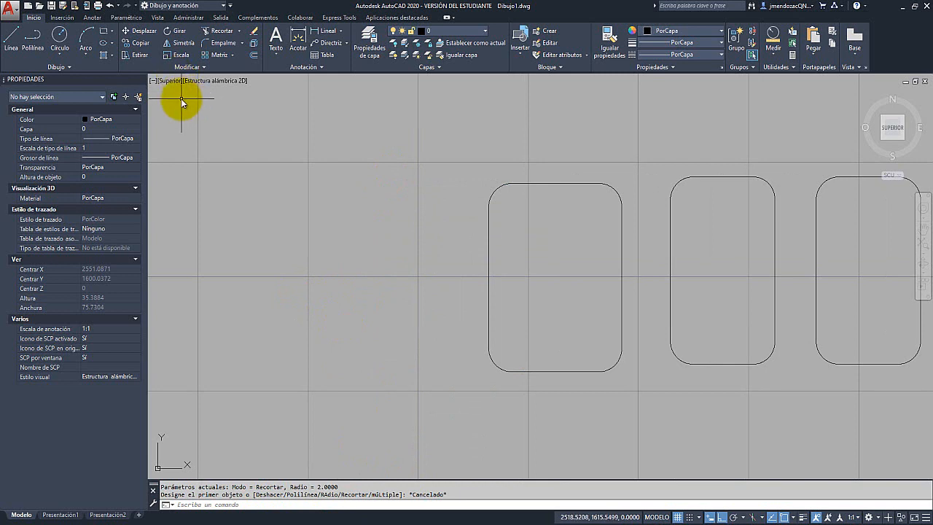
Draw another rectangle in the empty area to the left of the three rounded rectangles
left_click(105, 31)
left_click(292, 173)
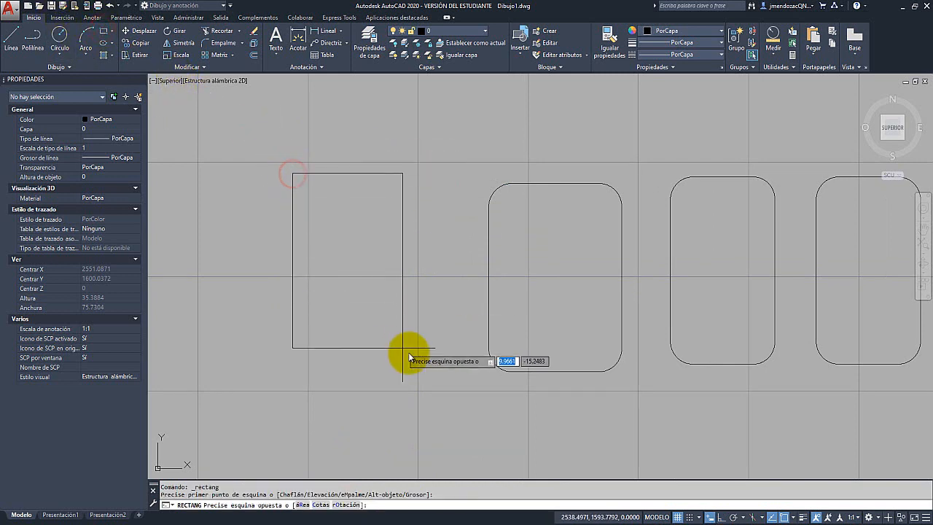
left_click(419, 361)
Fillet the upper-left, lower-left and lower-right corners of the leftmost rectangle with radius 2, using the Multiple option
left_click(211, 43)
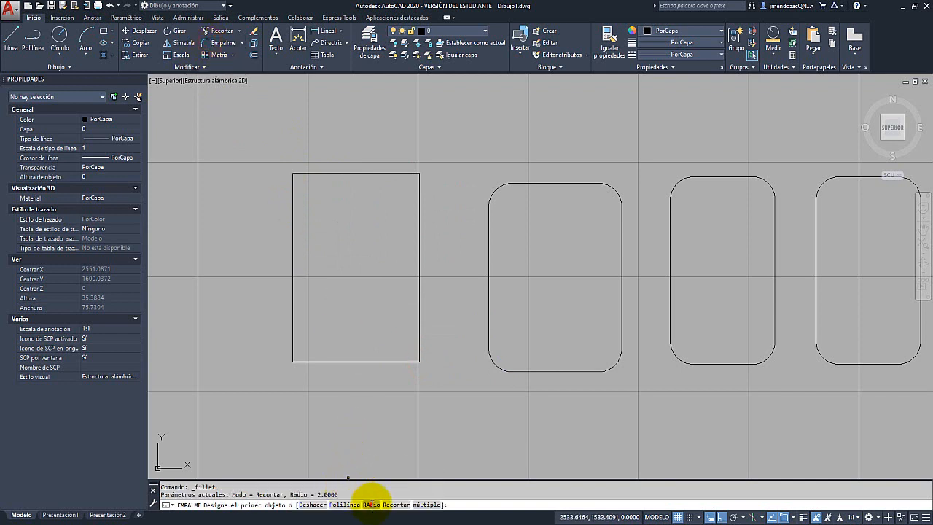
left_click(371, 504)
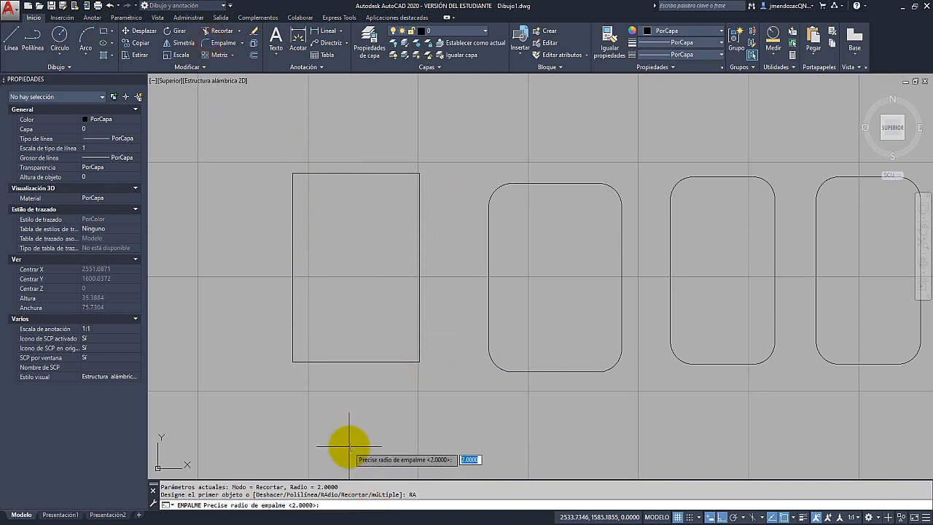
type("2")
key("Return")
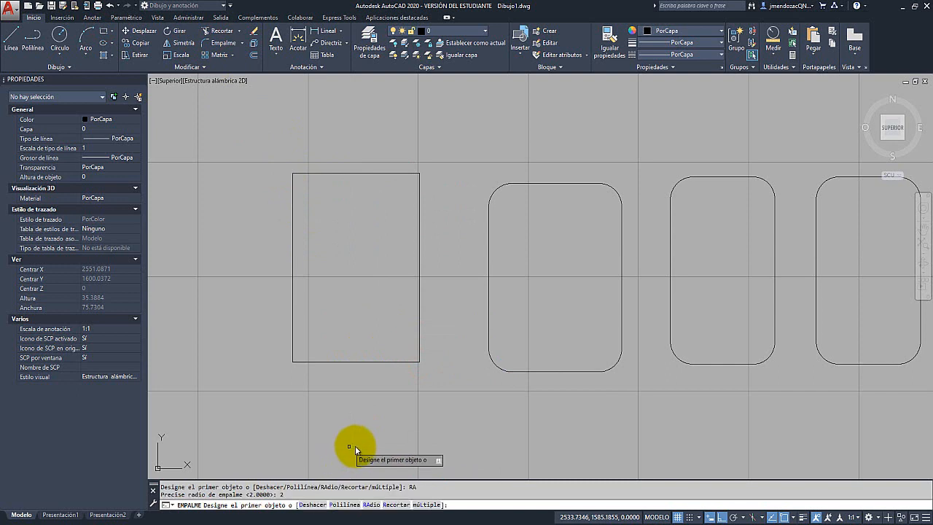
left_click(420, 505)
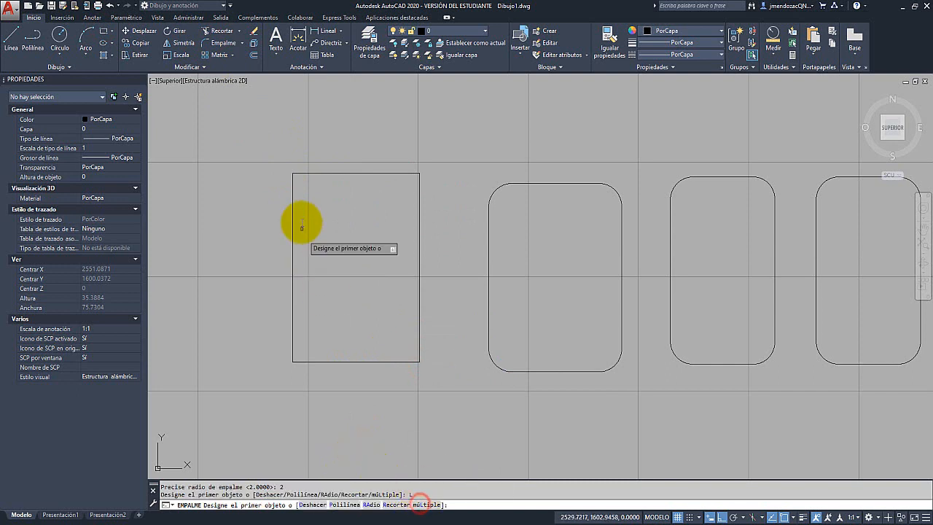
left_click(305, 175)
left_click(292, 189)
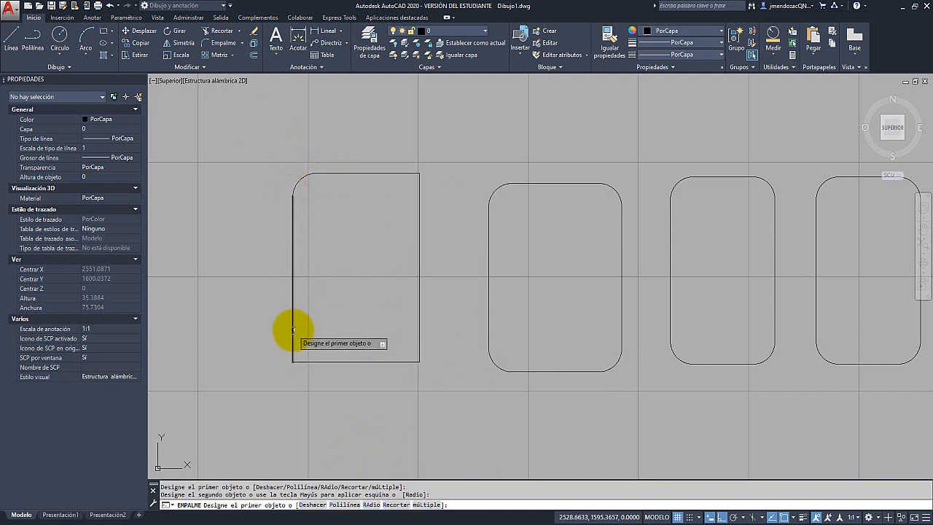
left_click(293, 328)
left_click(304, 362)
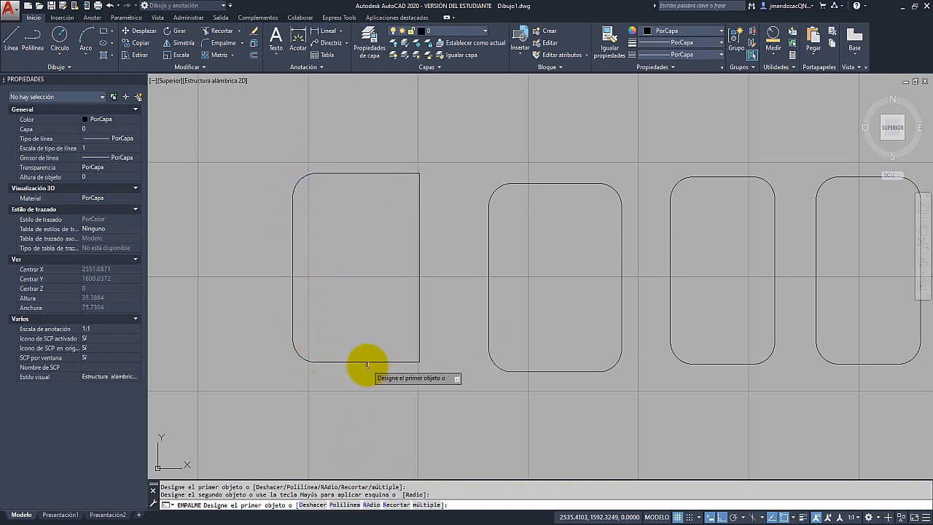
left_click(365, 360)
left_click(419, 337)
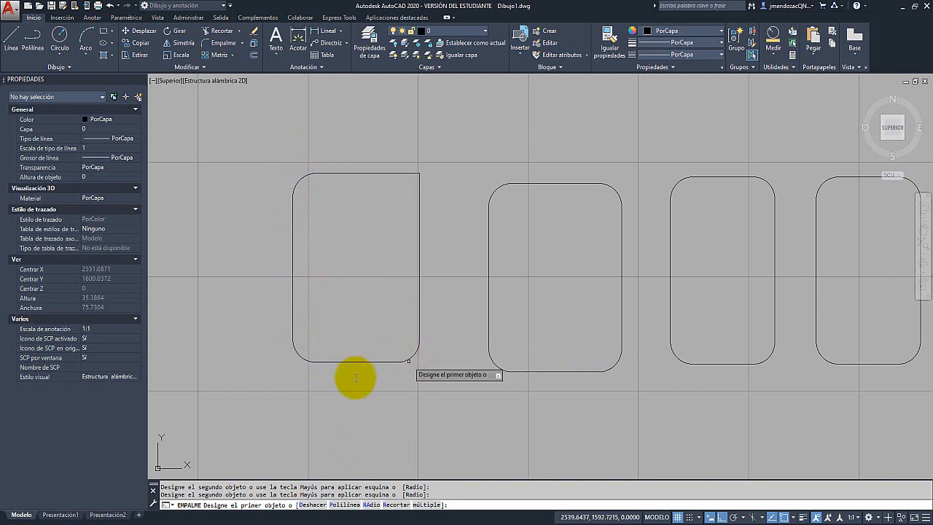
Undo the most recent corner fillets on the leftmost rectangle within the Fillet command
left_click(313, 505)
left_click(314, 505)
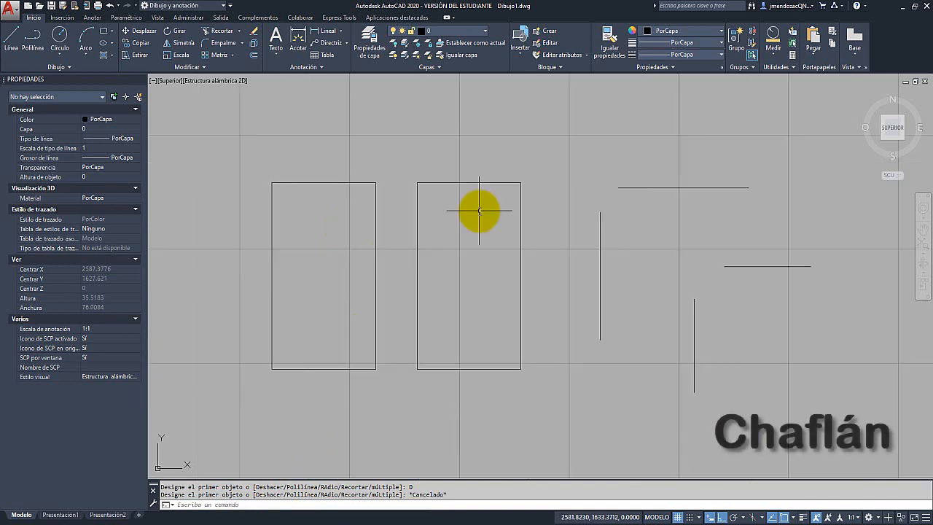
Chamfer the upper horizontal line and the vertical line nearest the rectangles, with both distances set to 3
left_click(240, 44)
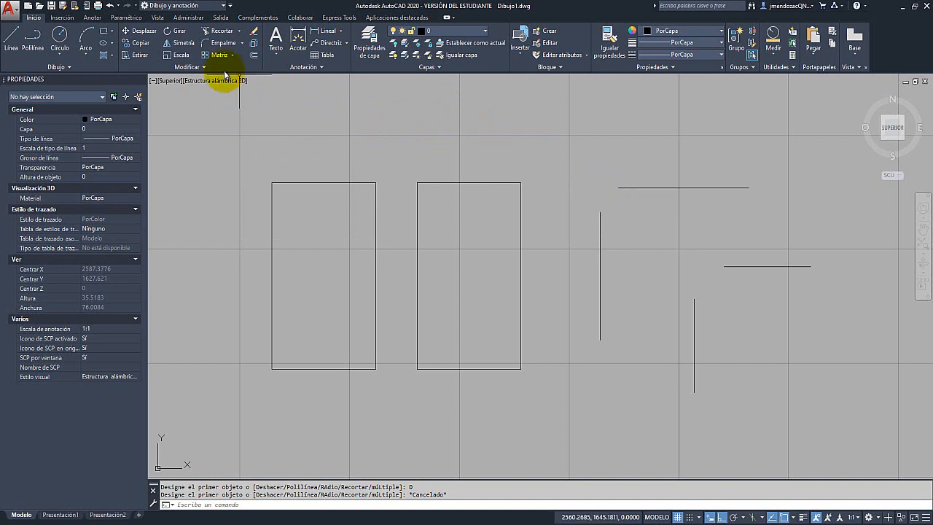
left_click(243, 45)
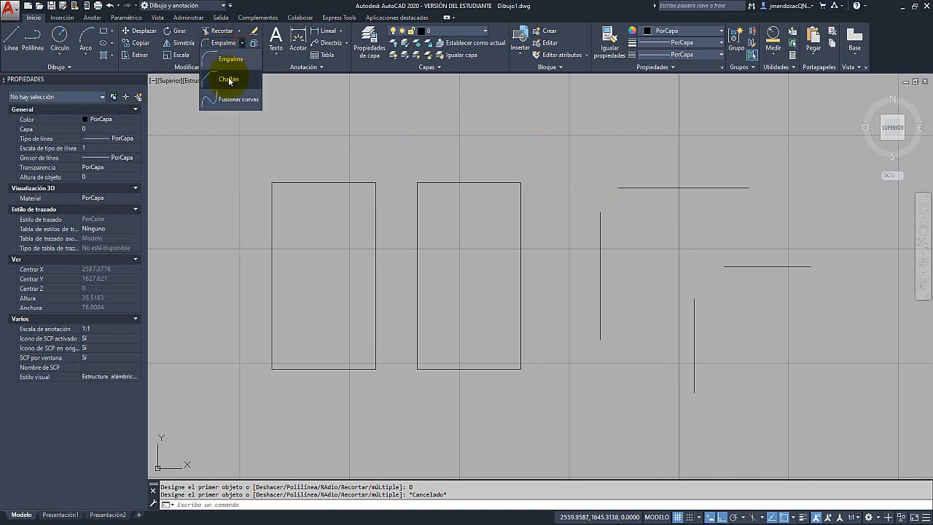
left_click(228, 80)
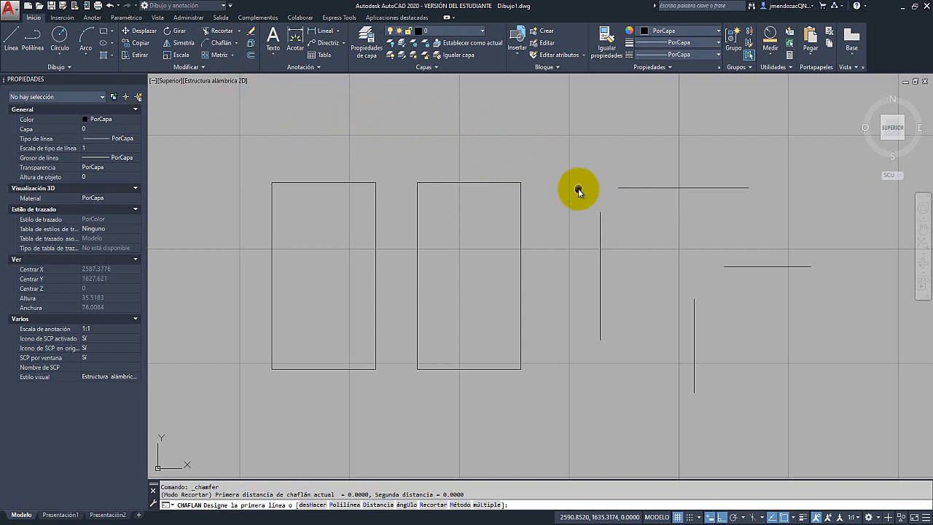
middle_click_drag(578, 188, 527, 184)
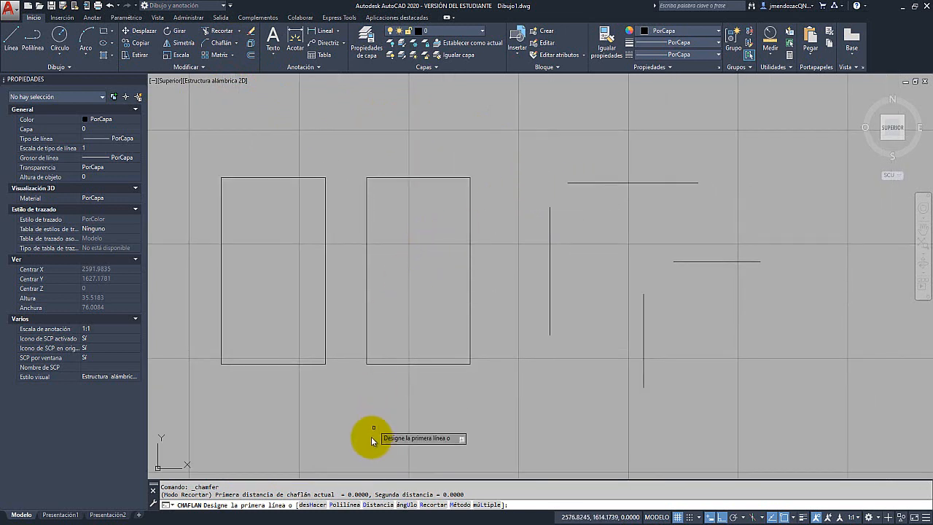
left_click(380, 505)
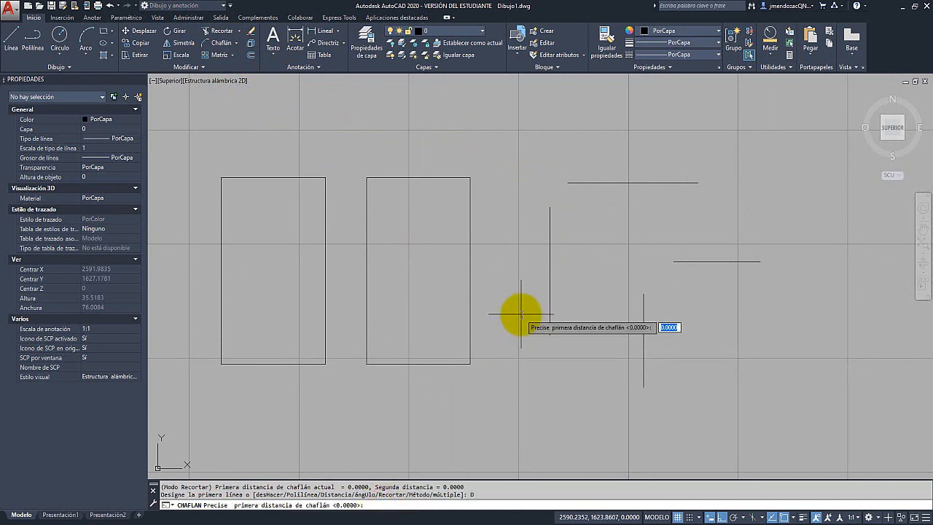
type("3")
key("Return")
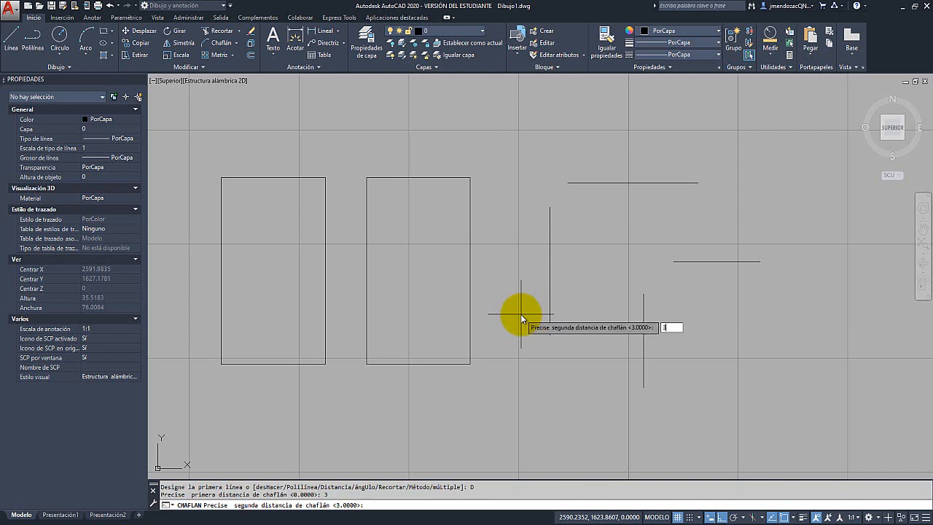
type("3")
key("Return")
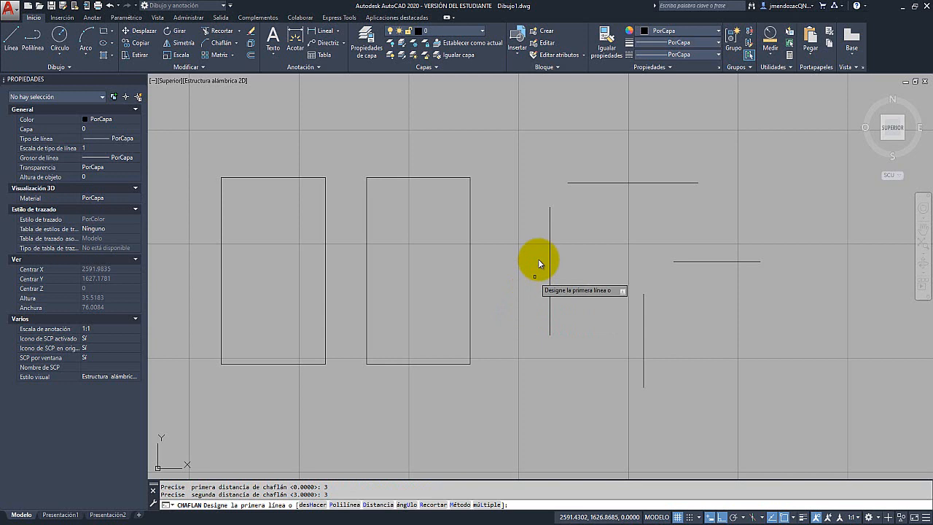
left_click(577, 182)
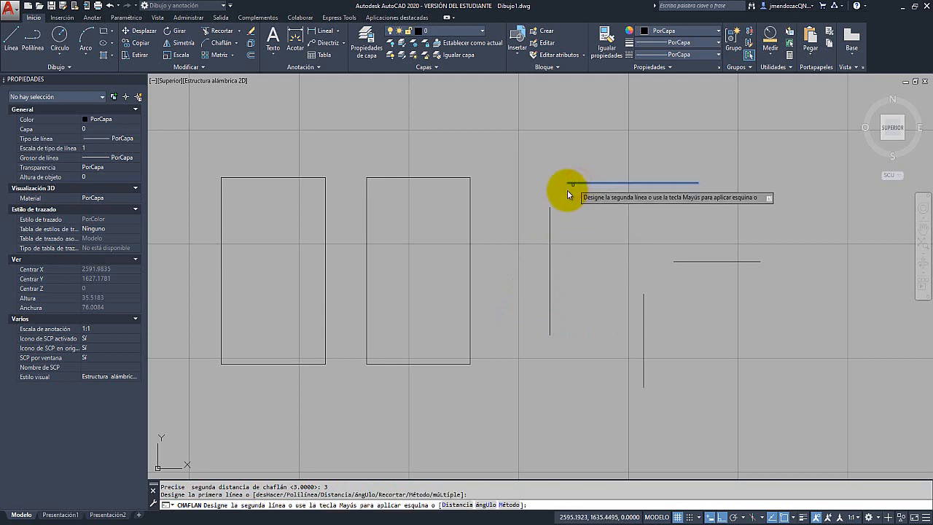
left_click(549, 216)
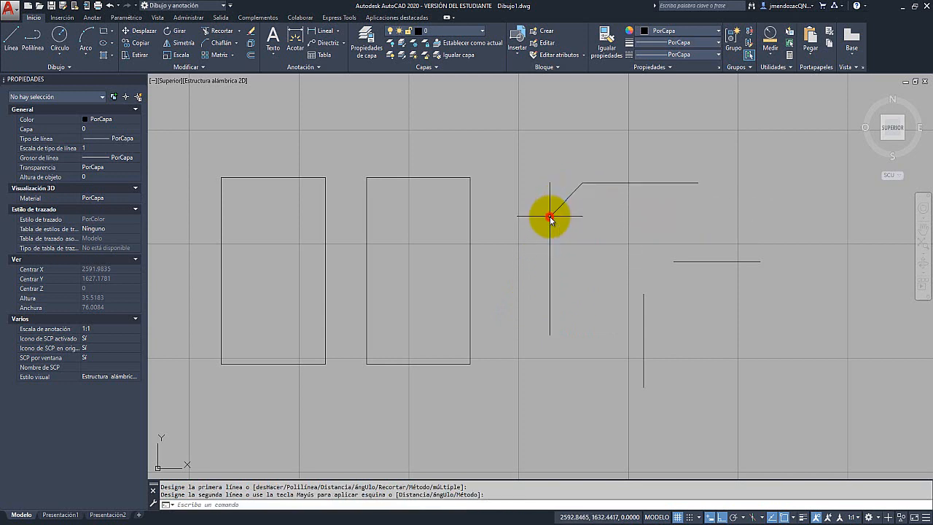
Measure the distance from the chamfer's upper end to the point where the two original lines would meet
left_click(770, 52)
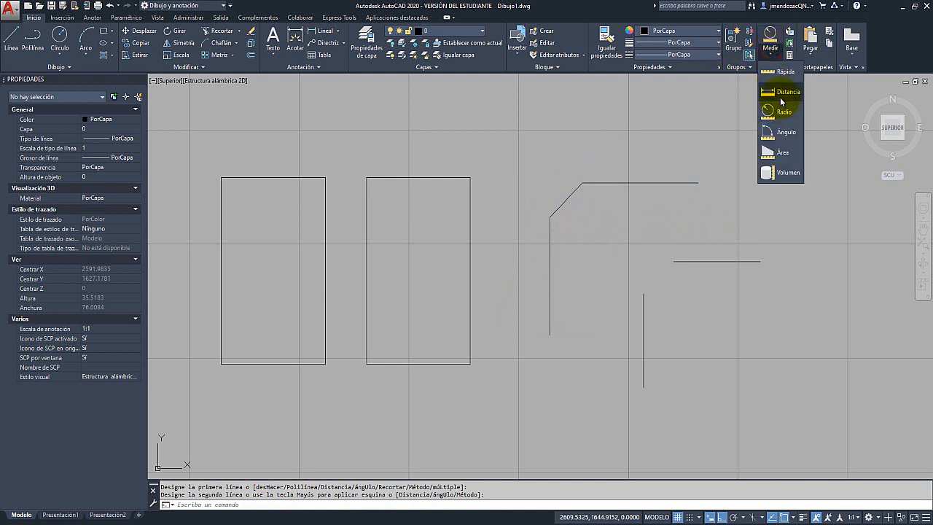
left_click(786, 92)
left_click(583, 186)
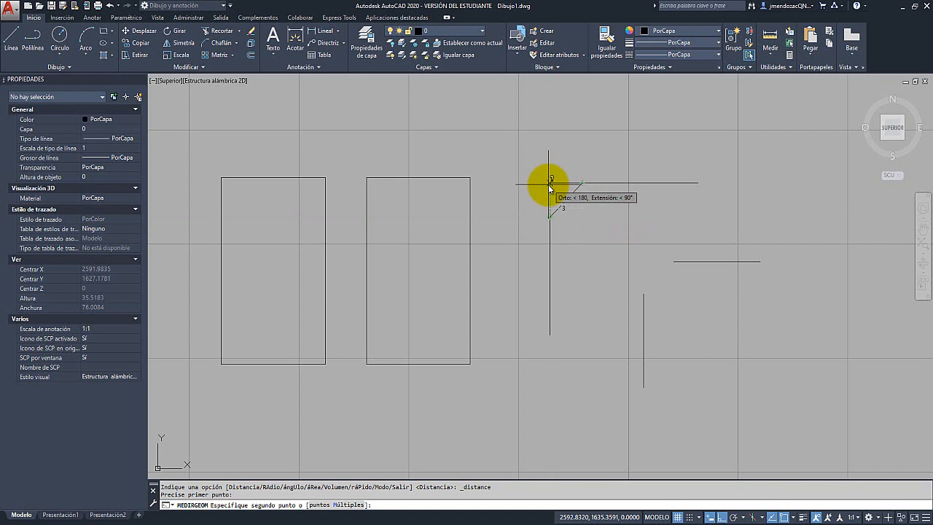
key("Escape")
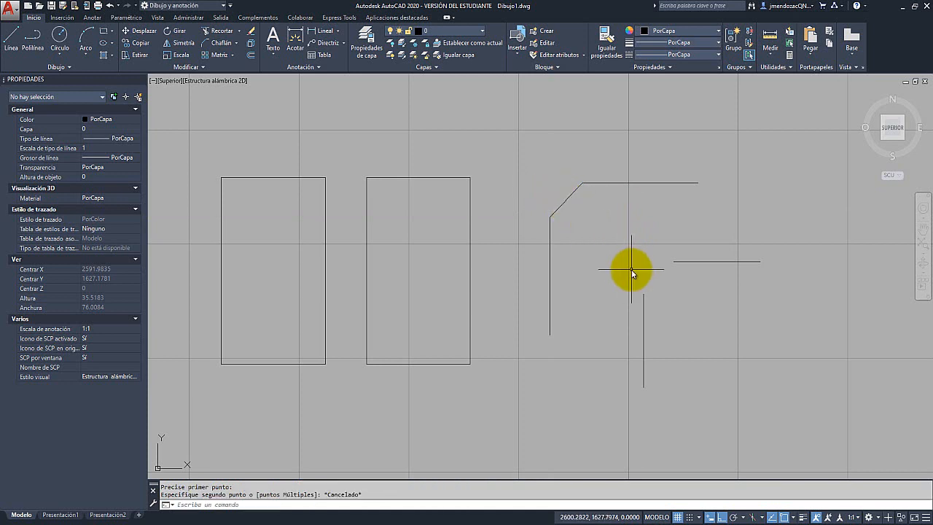
Chamfer the lower horizontal line and its neighbouring vertical line, with first distance 5 and second distance 2
middle_click_drag(630, 267, 500, 250)
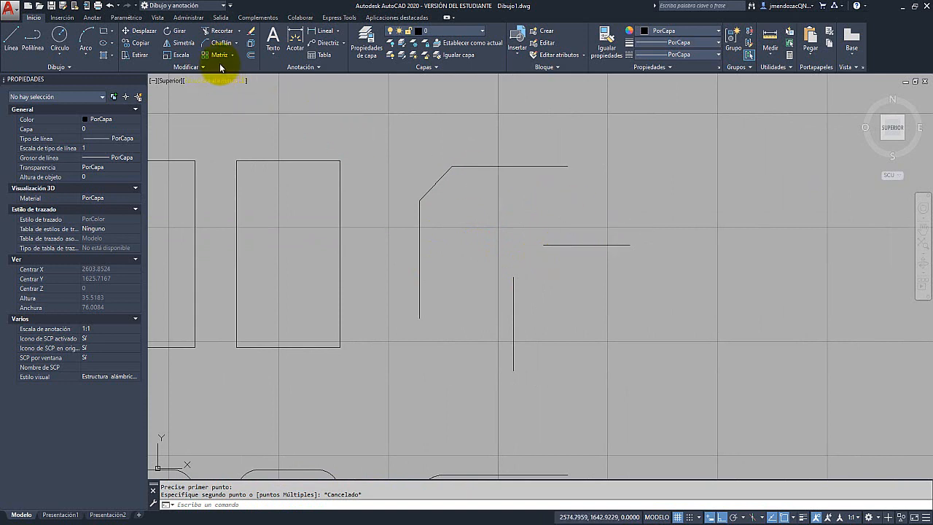
left_click(220, 45)
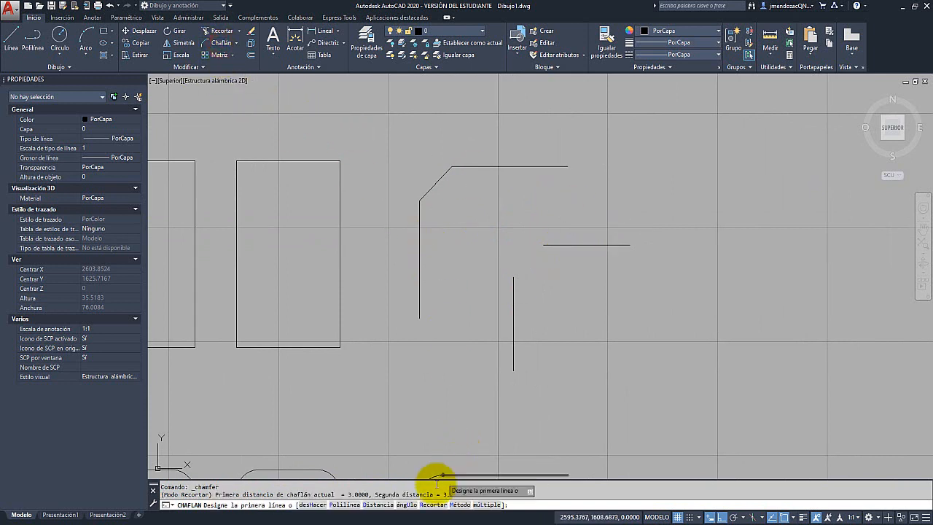
left_click(381, 504)
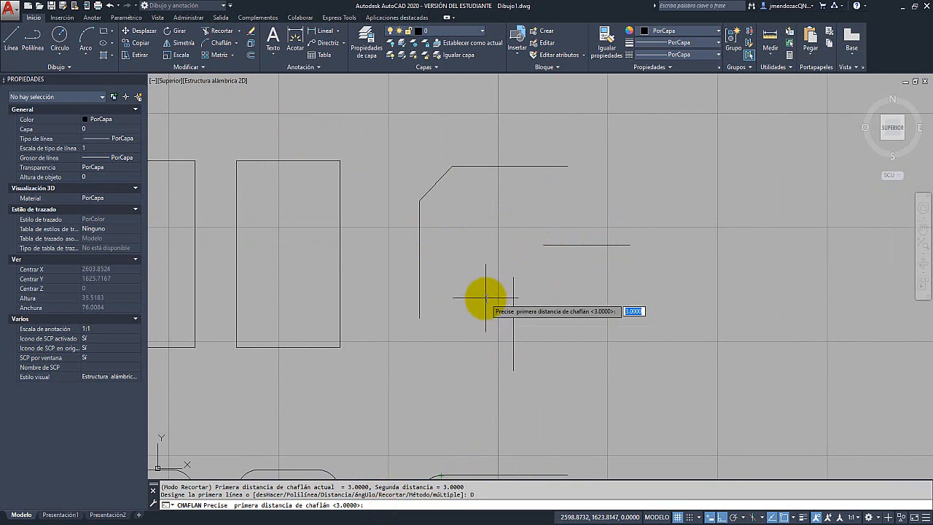
type("5")
key("Return")
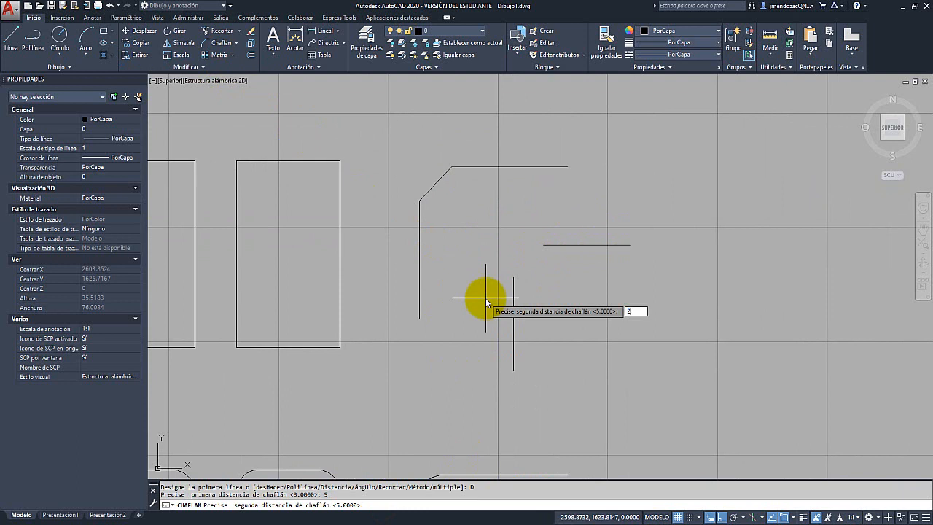
type("2")
key("Return")
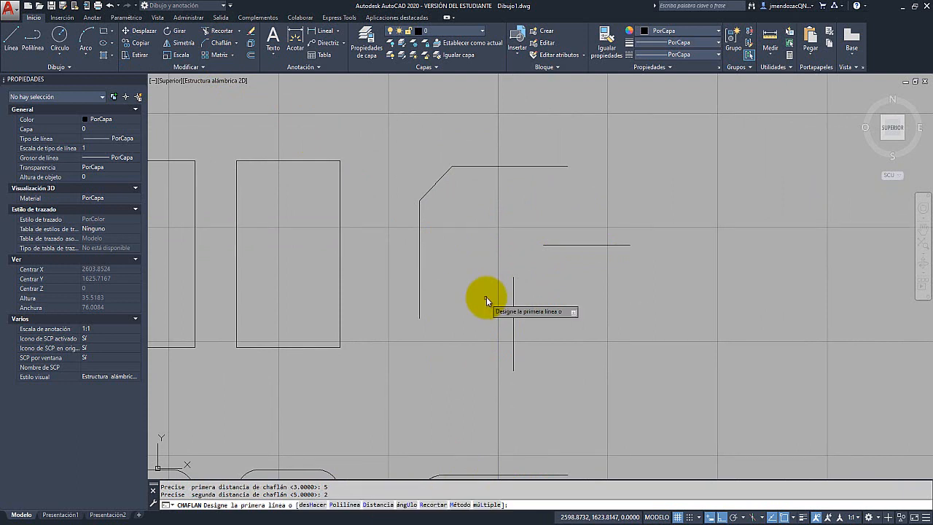
left_click(559, 245)
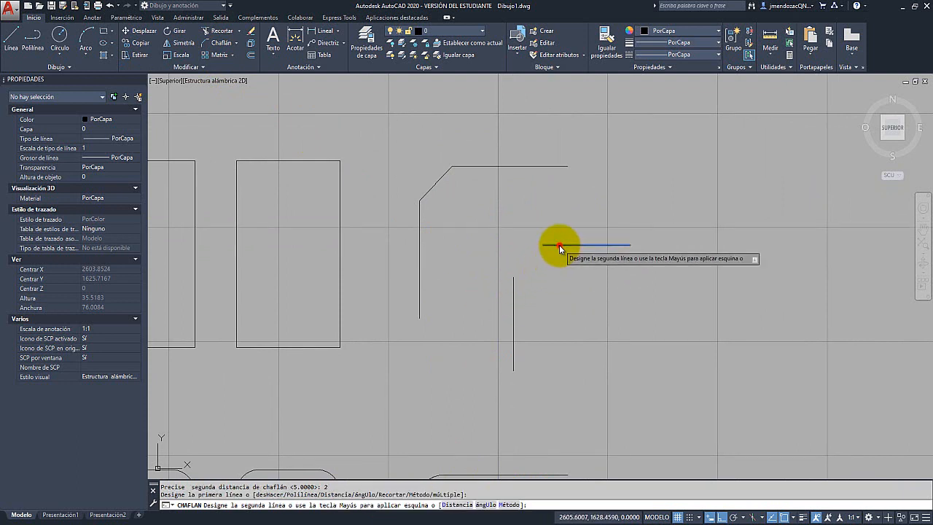
left_click(513, 288)
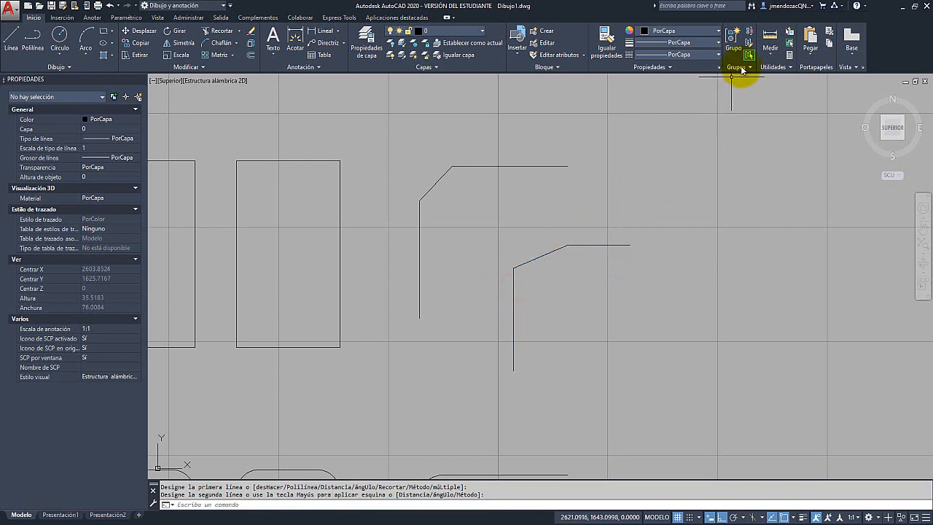
Measure the unequal chamfer's distances from its ends to the projected corner of the lower pair of lines
left_click(769, 51)
left_click(786, 91)
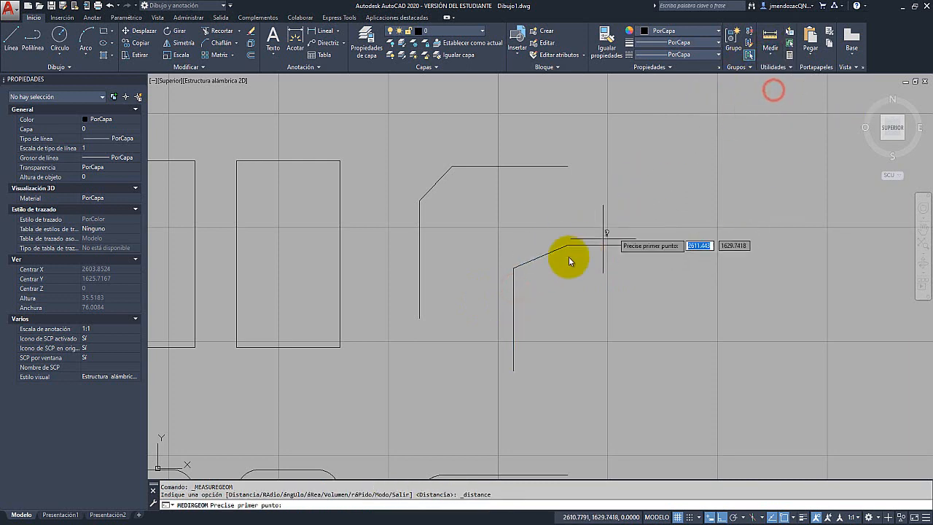
left_click(520, 267)
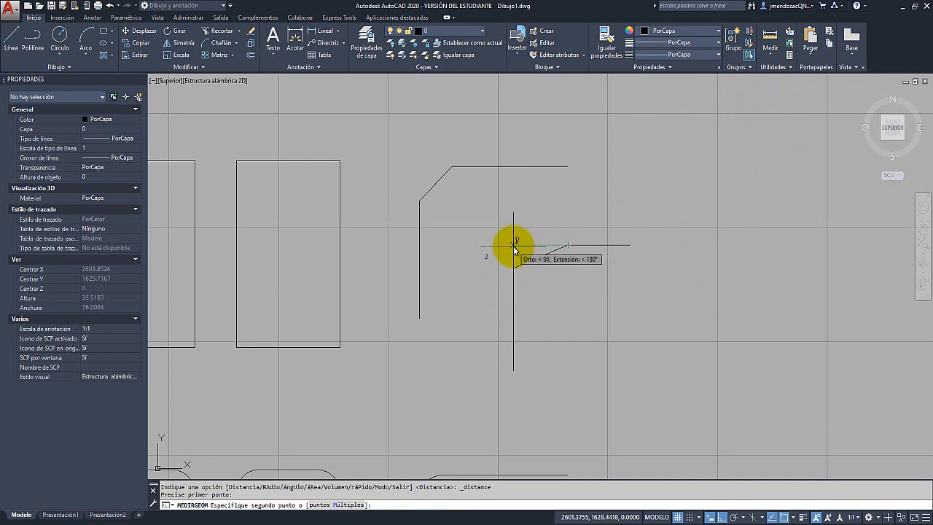
key("Escape")
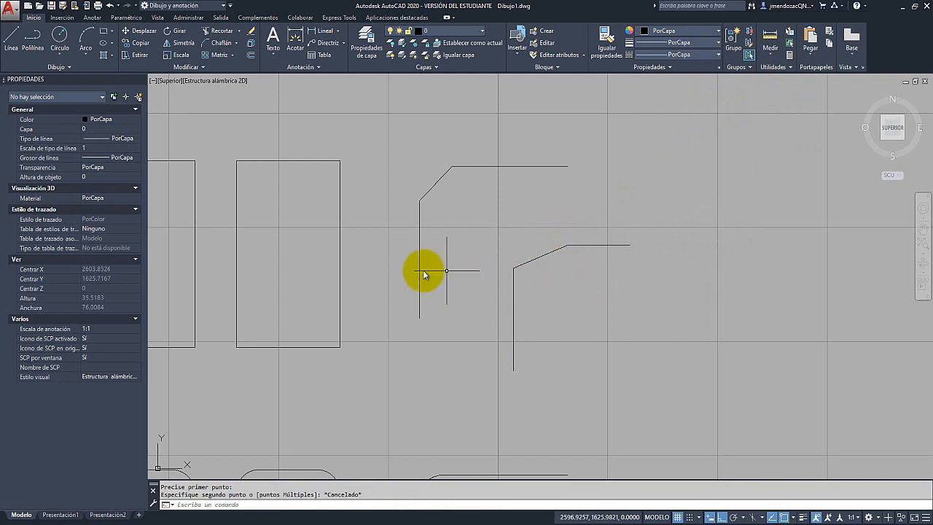
Set both chamfer distances to 3 with the Multiple option and chamfer the top-left corner of the first rectangle
middle_click_drag(423, 271, 543, 274)
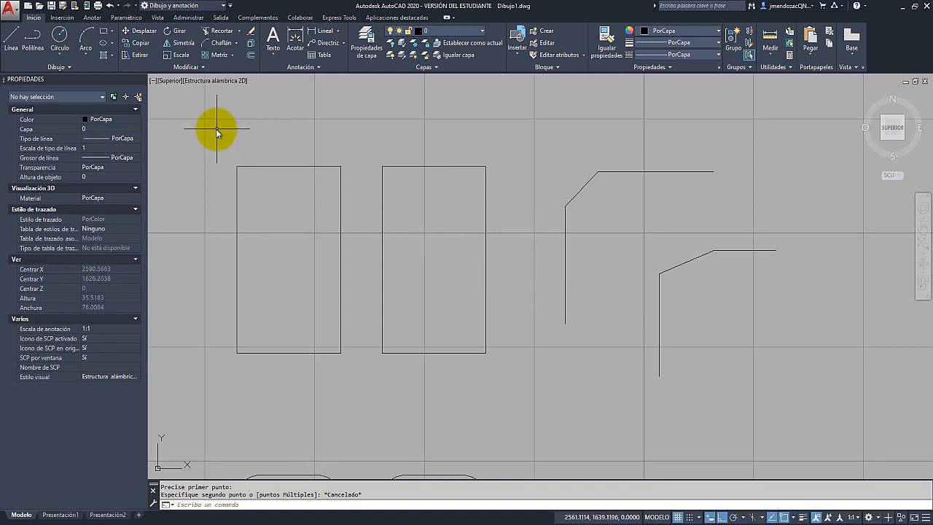
left_click(216, 44)
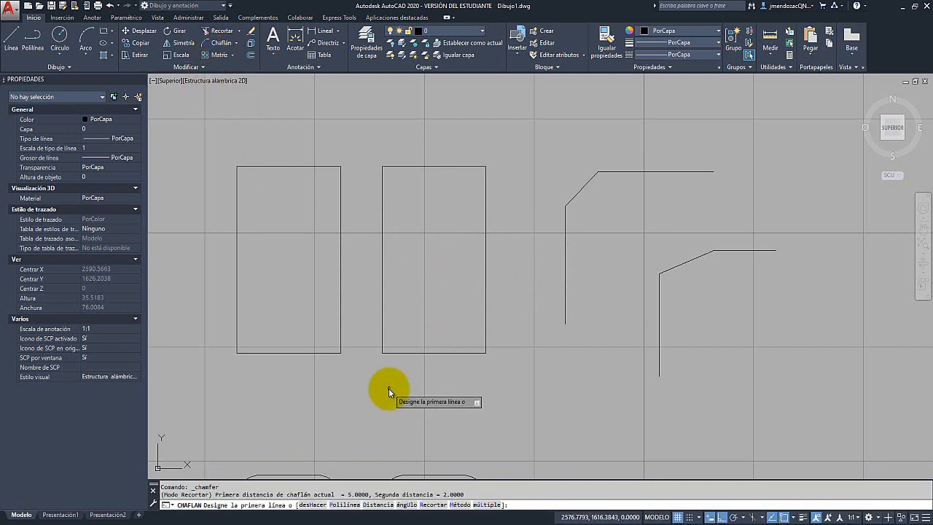
left_click(377, 504)
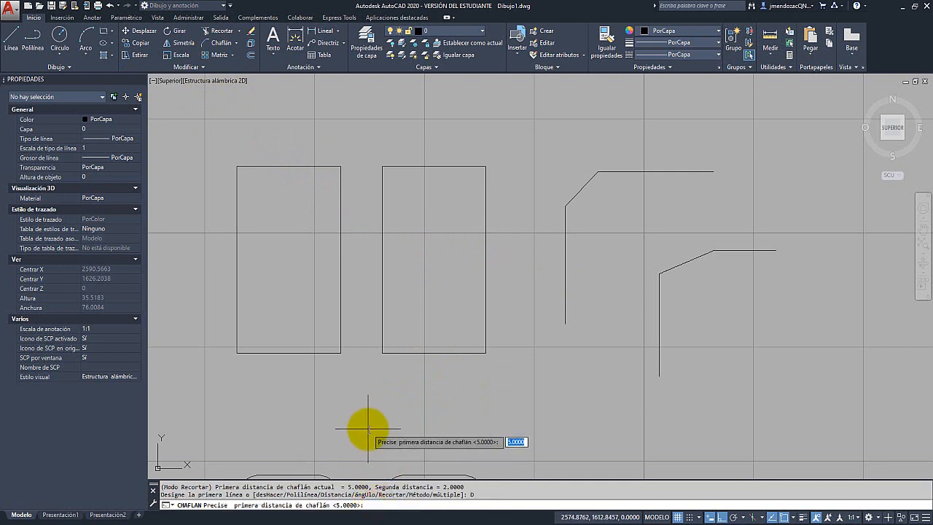
type("3")
key("Return")
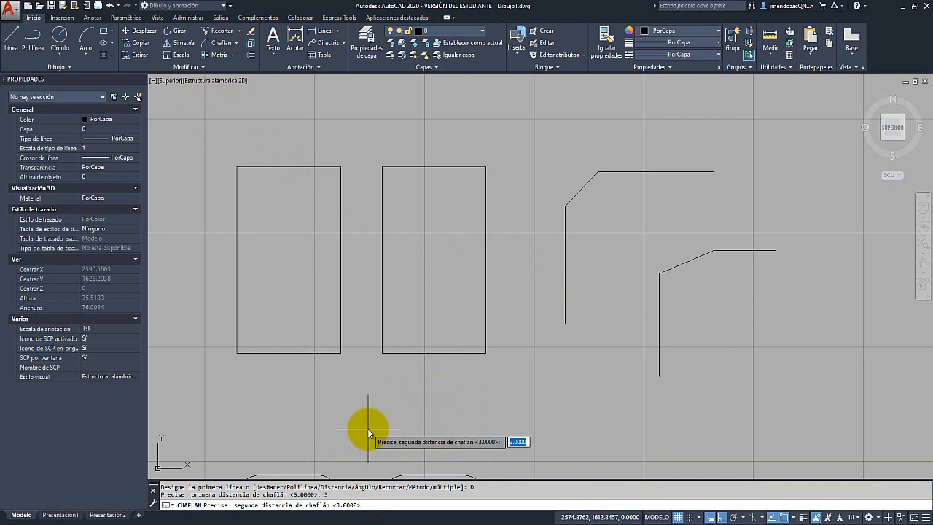
type("3")
key("Return")
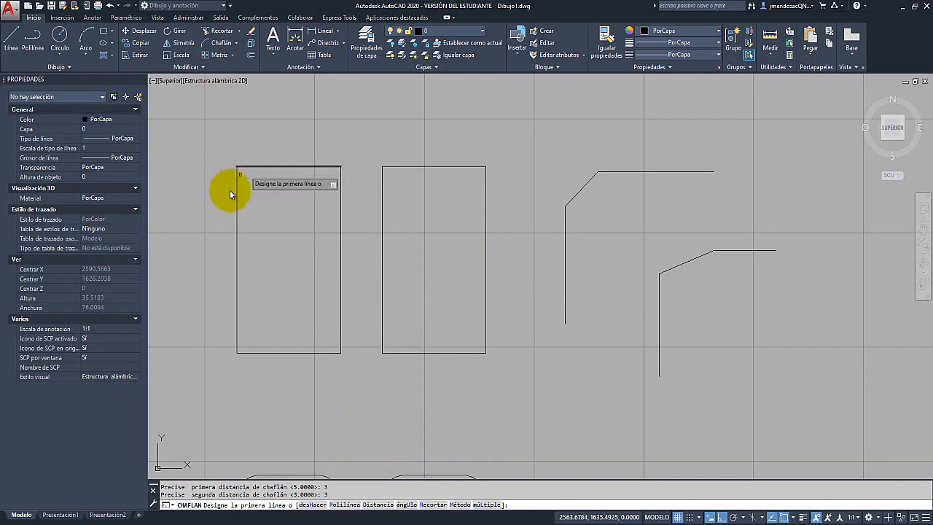
left_click(489, 504)
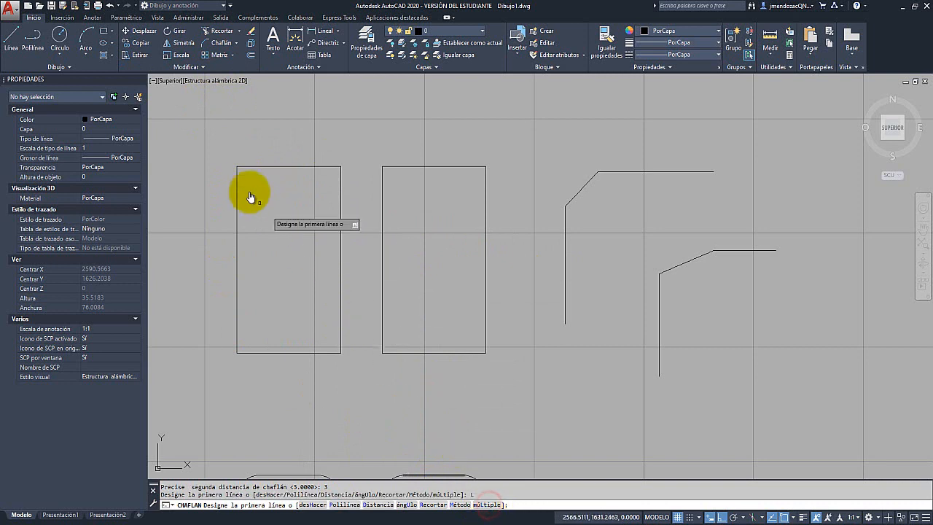
left_click(244, 167)
left_click(237, 180)
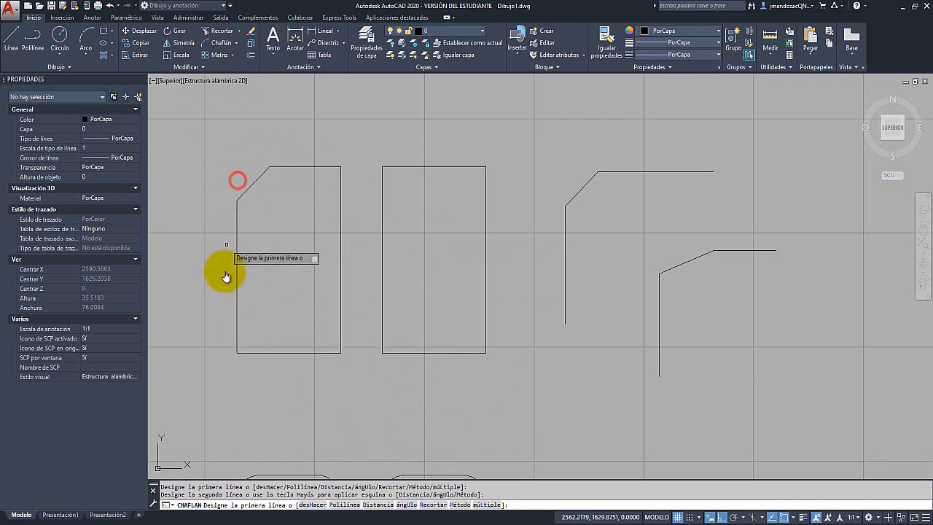
Chamfer the first rectangle's bottom-left, bottom-right and top-right corners with the same distances, and end the Chamfer command
left_click(237, 315)
left_click(253, 352)
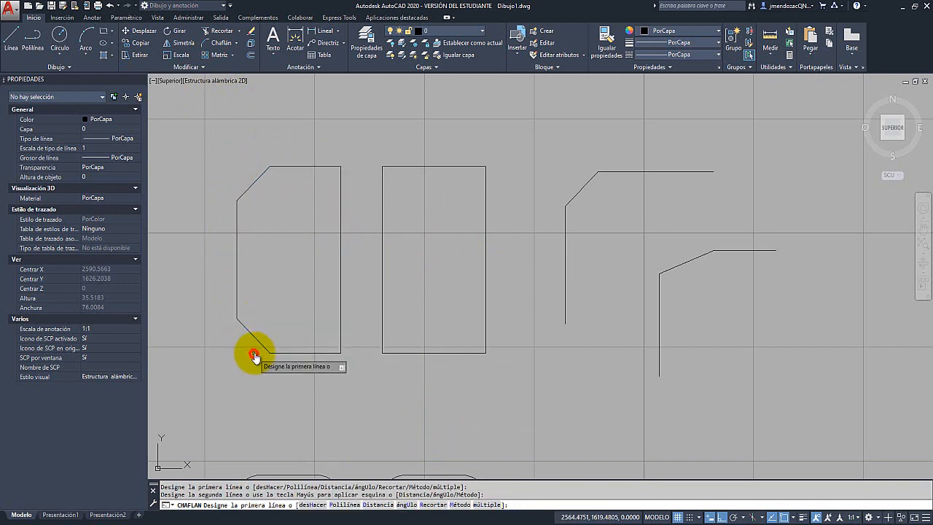
left_click(316, 354)
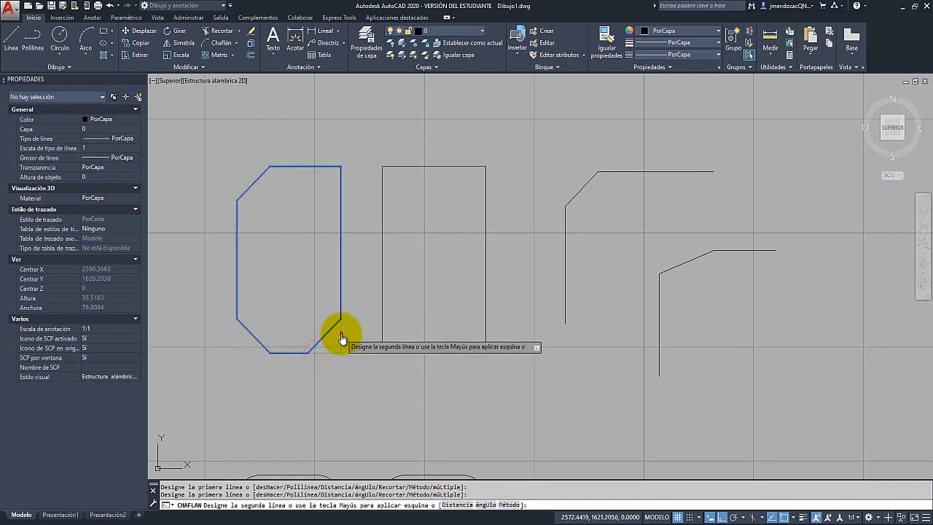
left_click(340, 332)
left_click(340, 218)
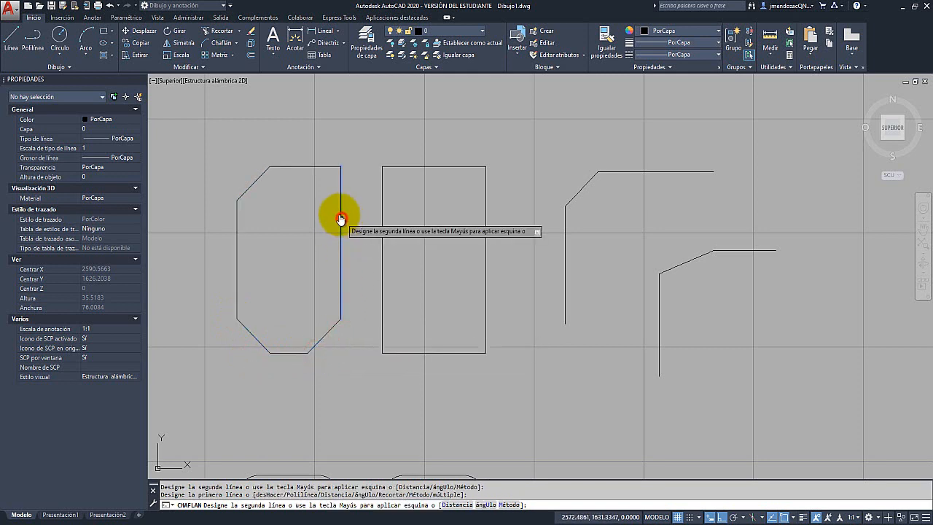
left_click(319, 167)
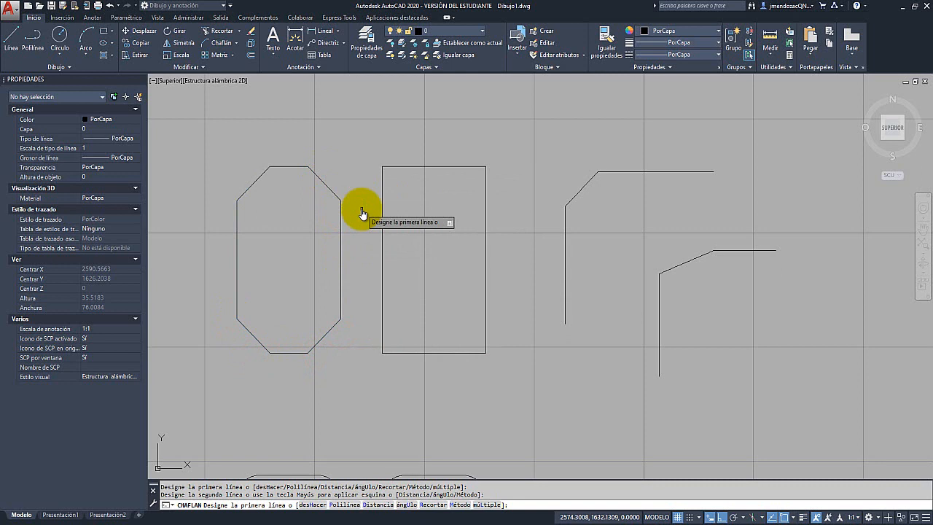
key("Escape")
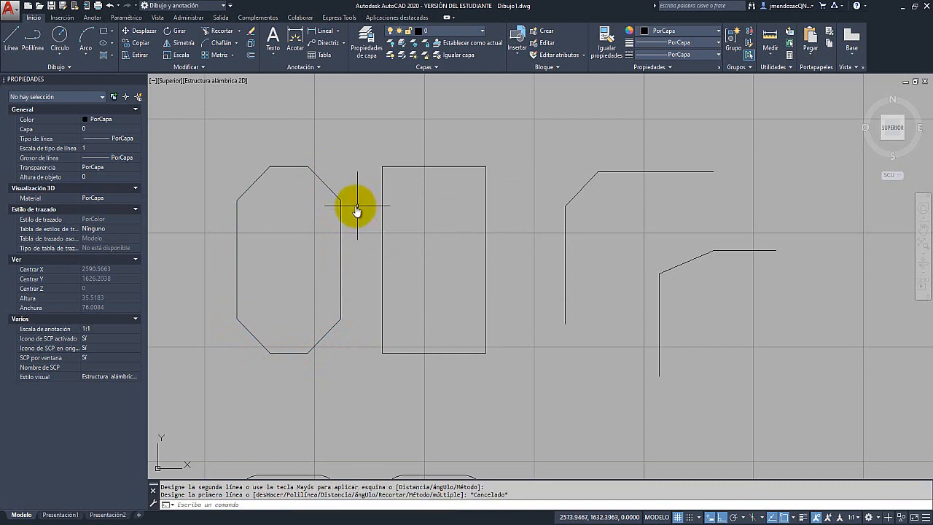
Chamfer all corners of the second rectangle at once using the Polyline option, with both distances set to 3
left_click(217, 43)
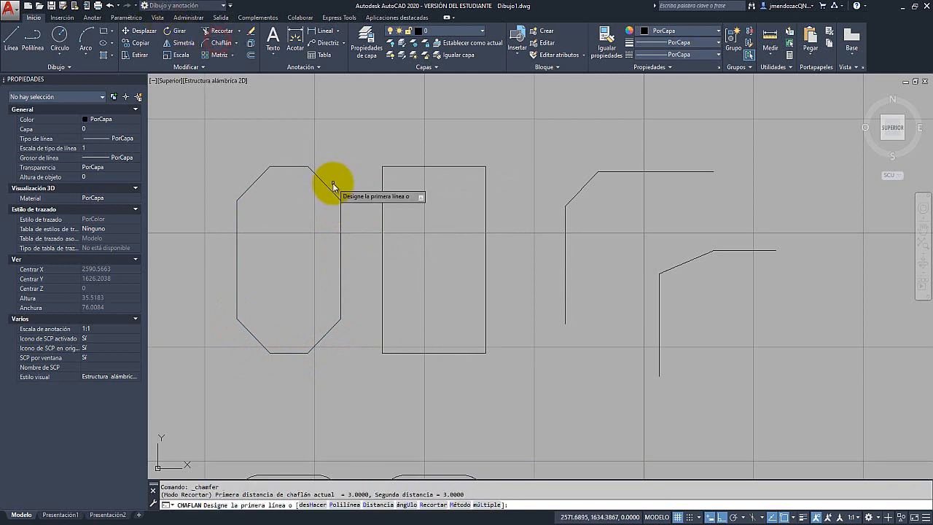
left_click(373, 504)
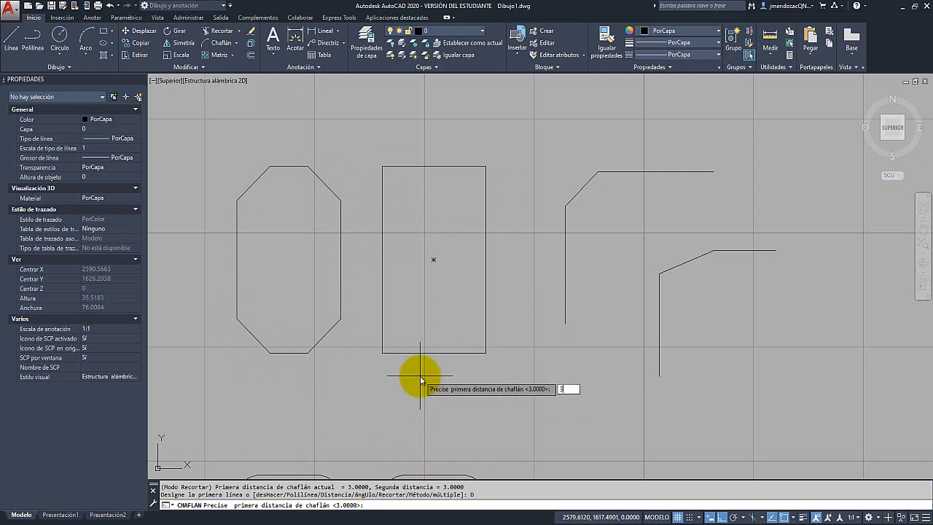
type("3")
key("Return")
type("3")
key("Return")
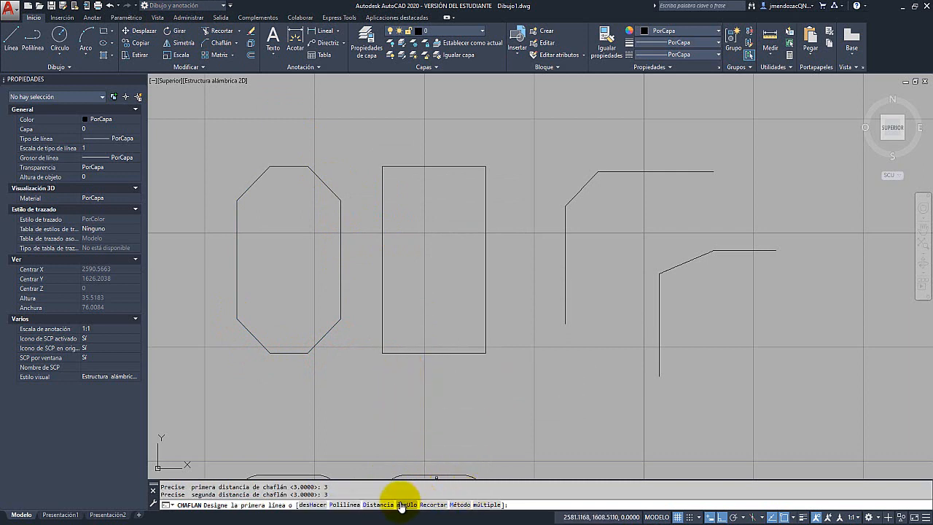
left_click(344, 504)
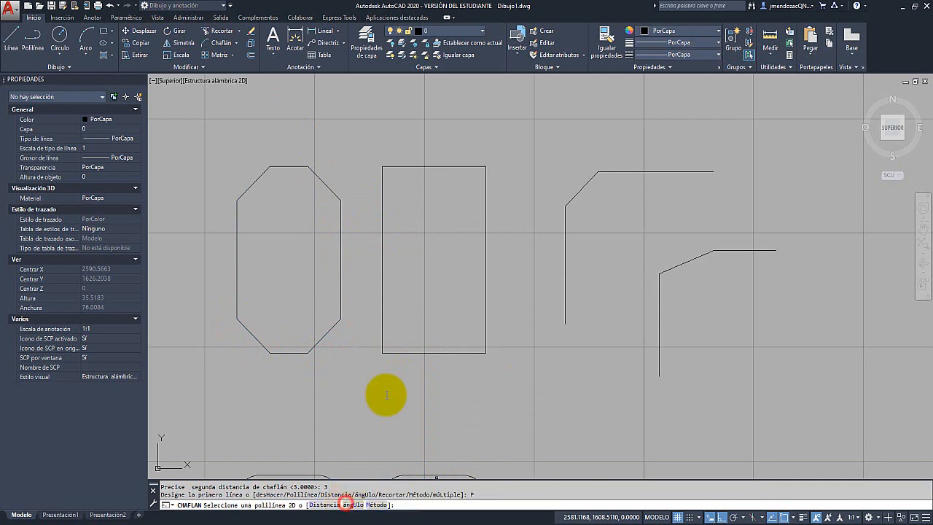
left_click(404, 166)
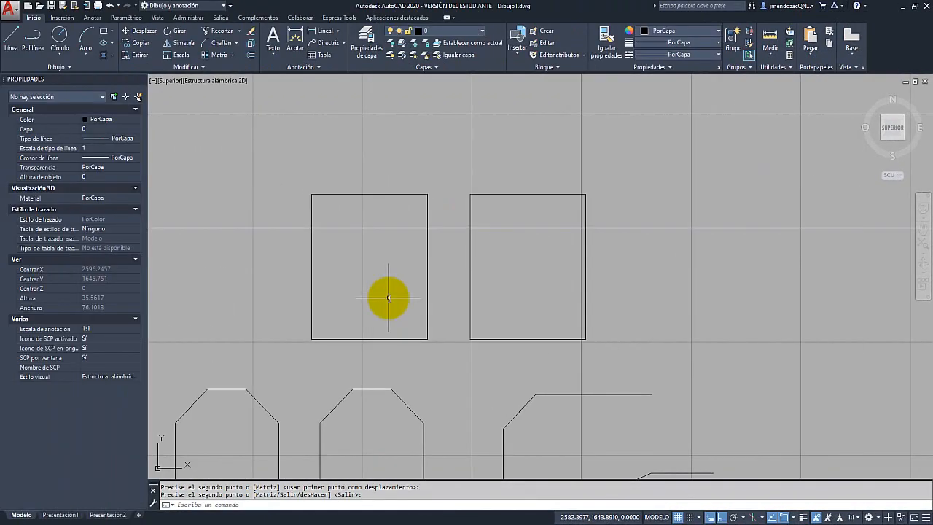
Chamfer the top-left corner of the first upper rectangle by angle, with length 5 along the left edge and angle 30
scroll(388, 297, "up", 2)
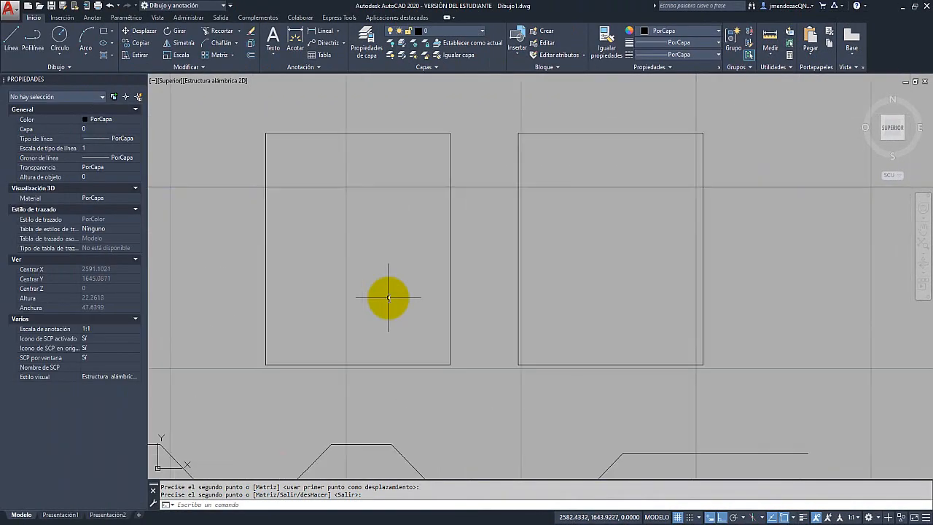
middle_click_drag(365, 277, 366, 287)
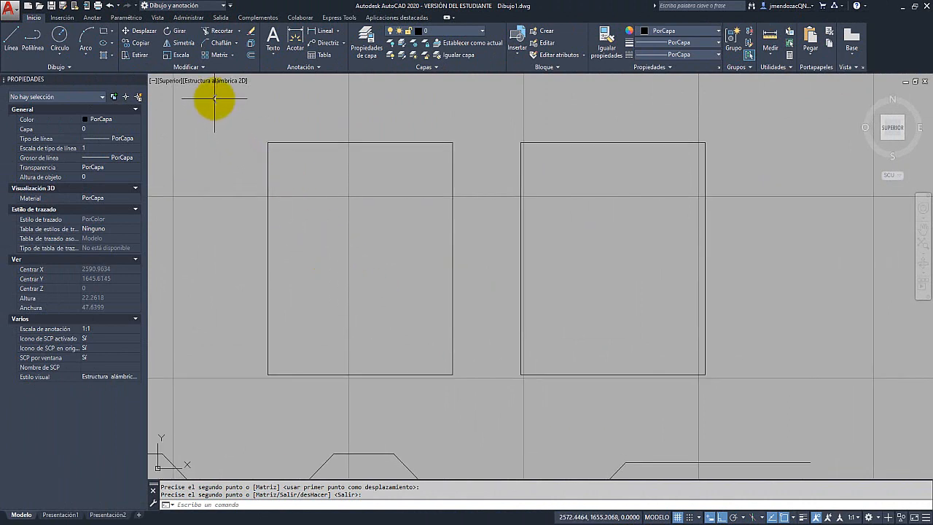
left_click(220, 44)
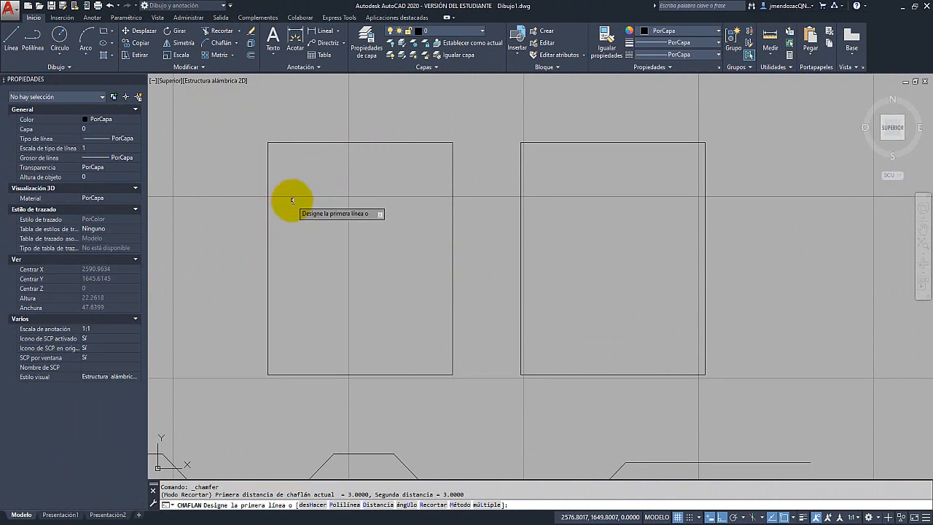
left_click(410, 506)
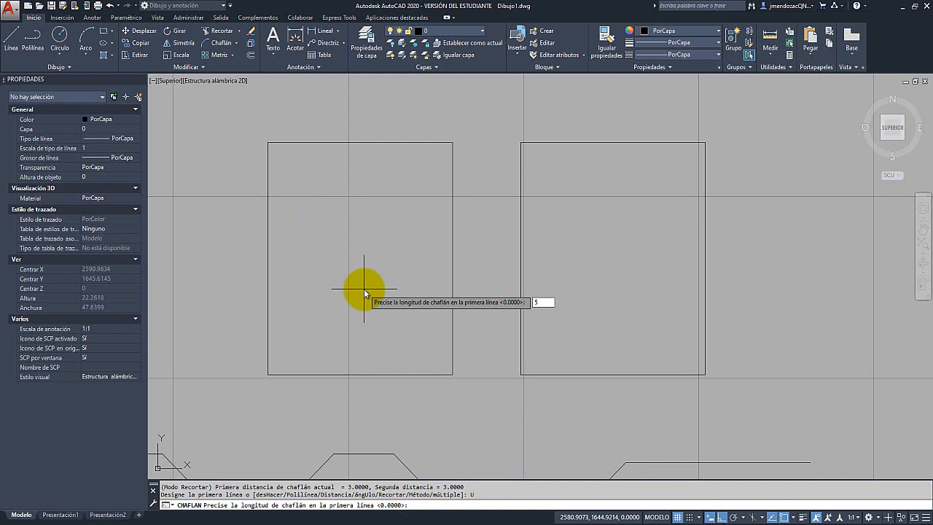
type("5")
key("Return")
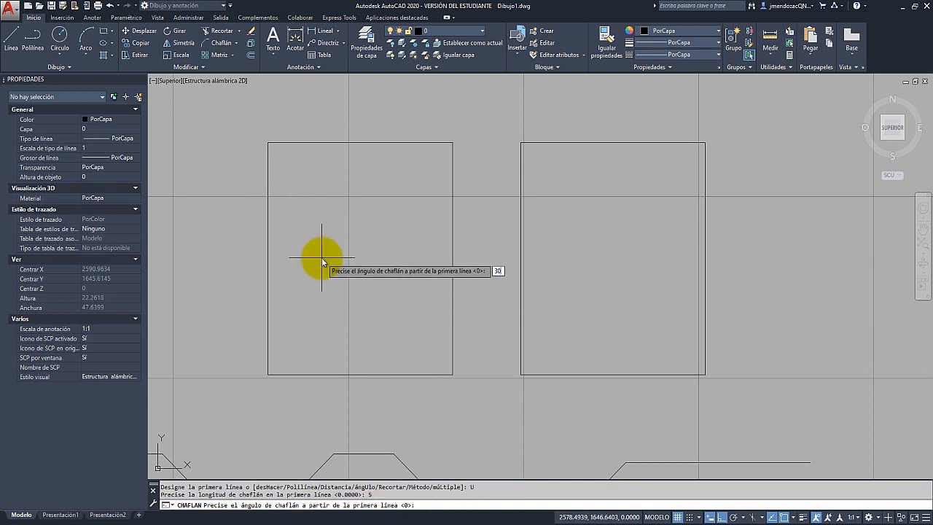
key("Return")
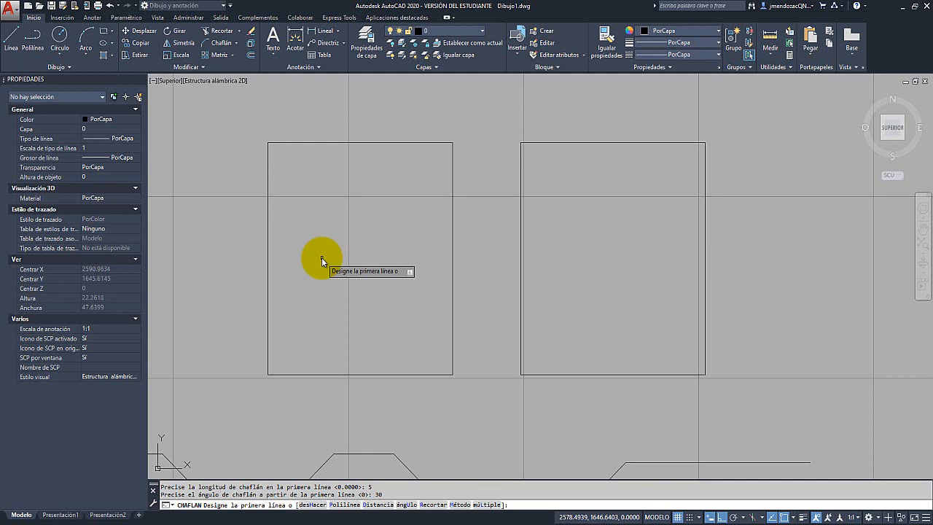
left_click(268, 161)
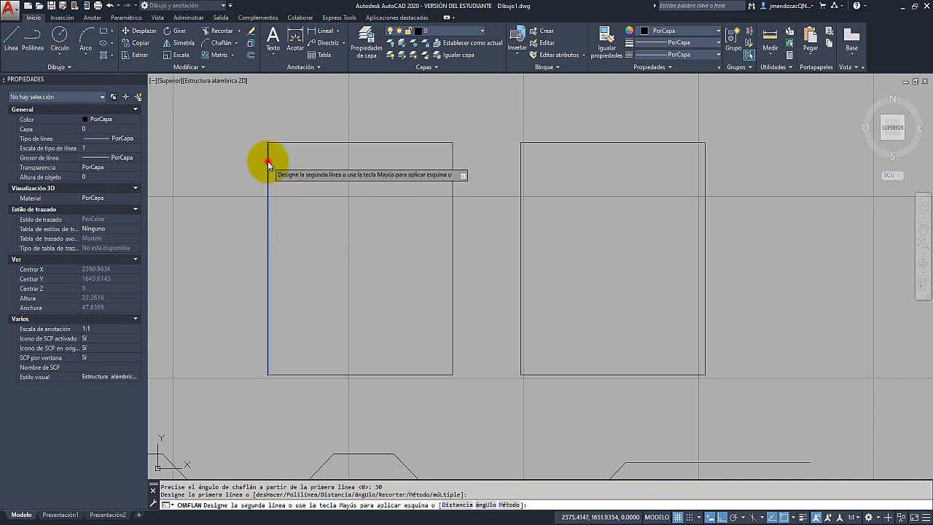
left_click(308, 143)
Draw a vertical auxiliary line upward from the lower end of the angled chamfer
scroll(261, 220, "up", 2)
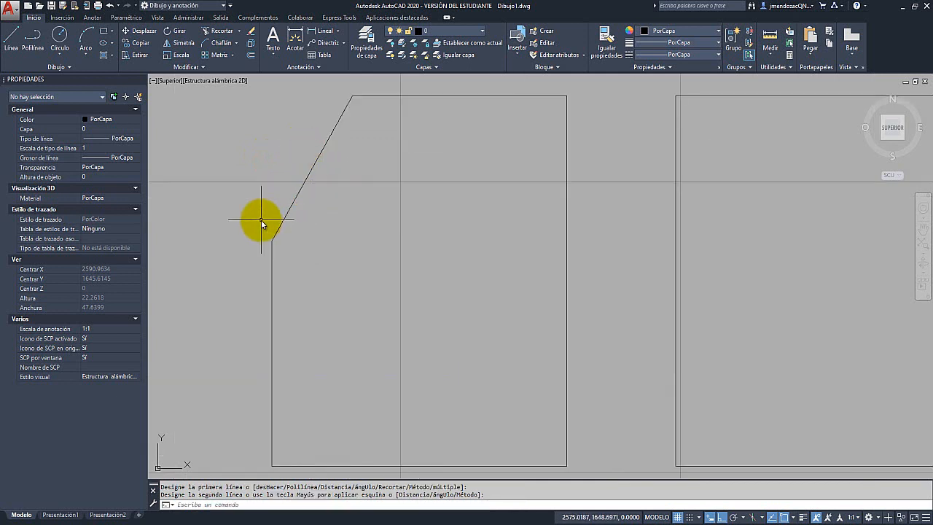
left_click(19, 43)
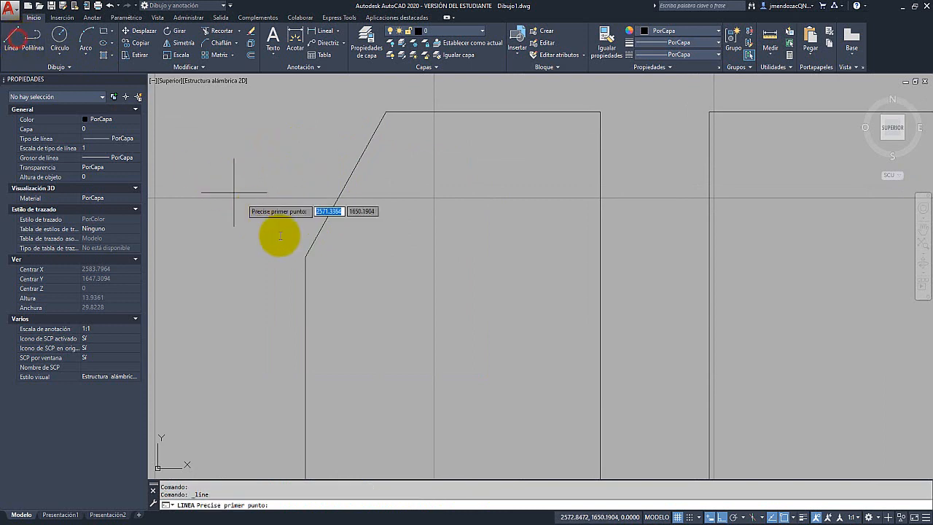
left_click(305, 255)
left_click(298, 143)
right_click(298, 143)
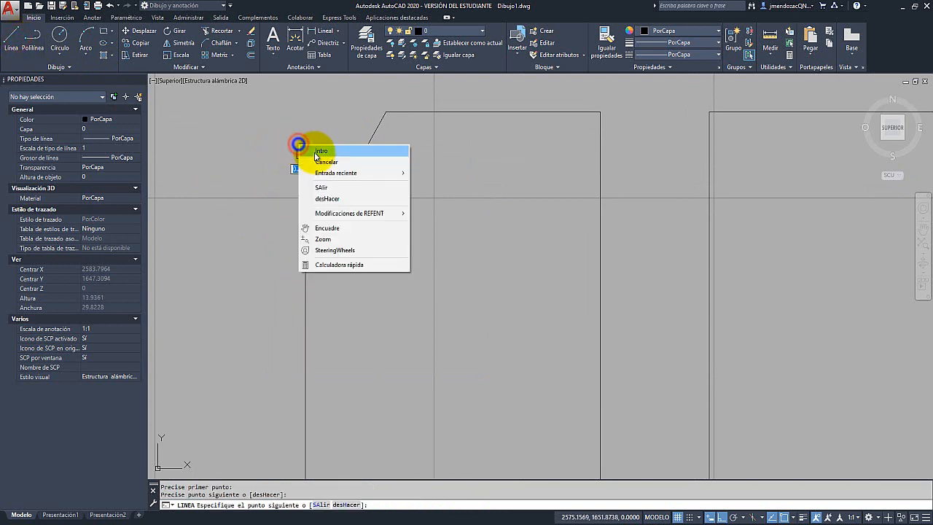
left_click(321, 156)
Measure the angle between the vertical auxiliary line and the chamfer edge
left_click(777, 51)
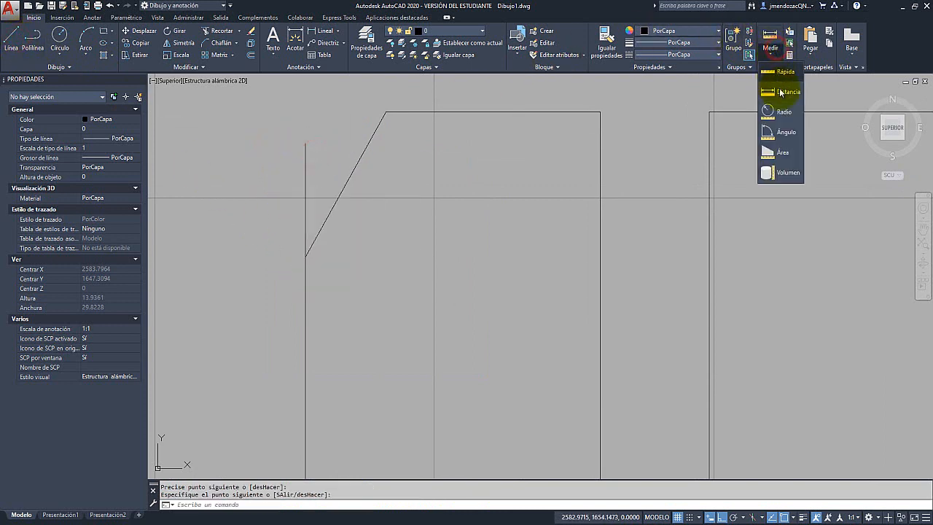
left_click(785, 132)
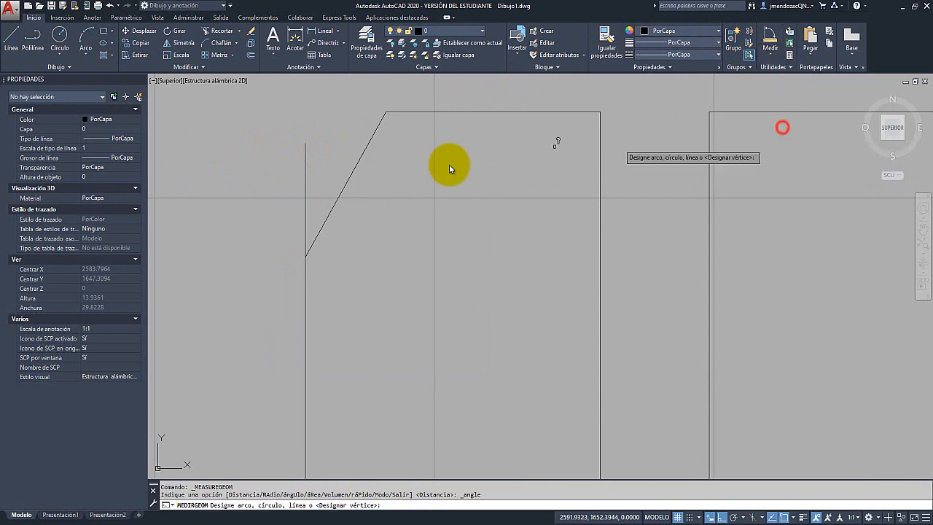
left_click(304, 170)
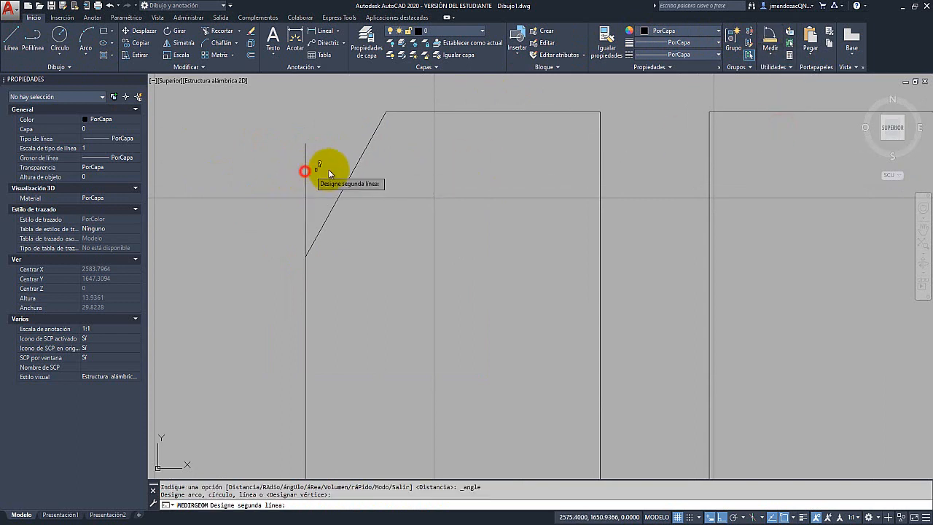
left_click(350, 176)
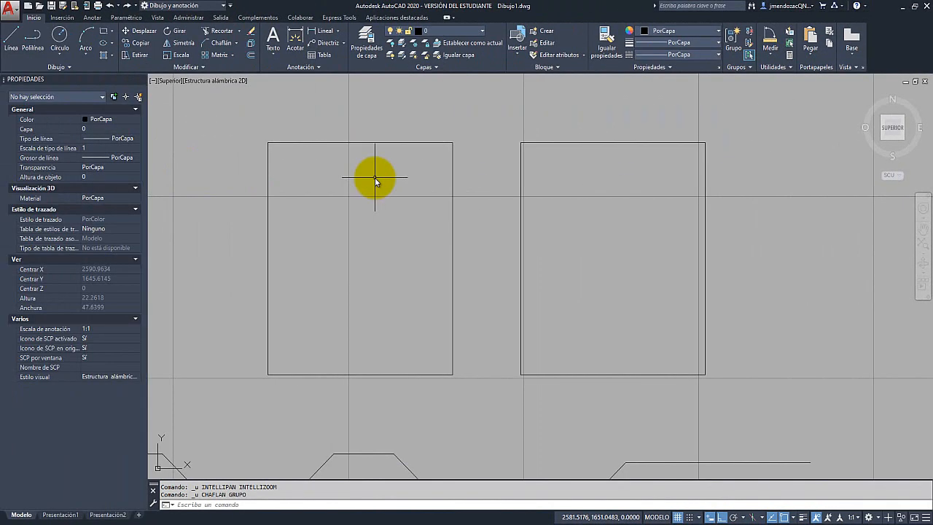
Chamfer the top-left corner of the first upper rectangle by angle in Multiple mode, with length 3 and angle 45
middle_click_drag(375, 181, 426, 177)
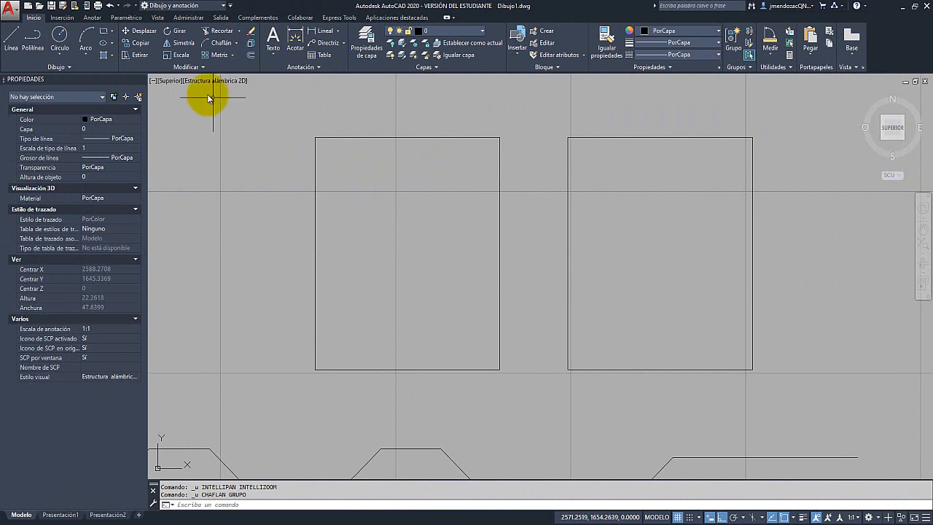
left_click(212, 45)
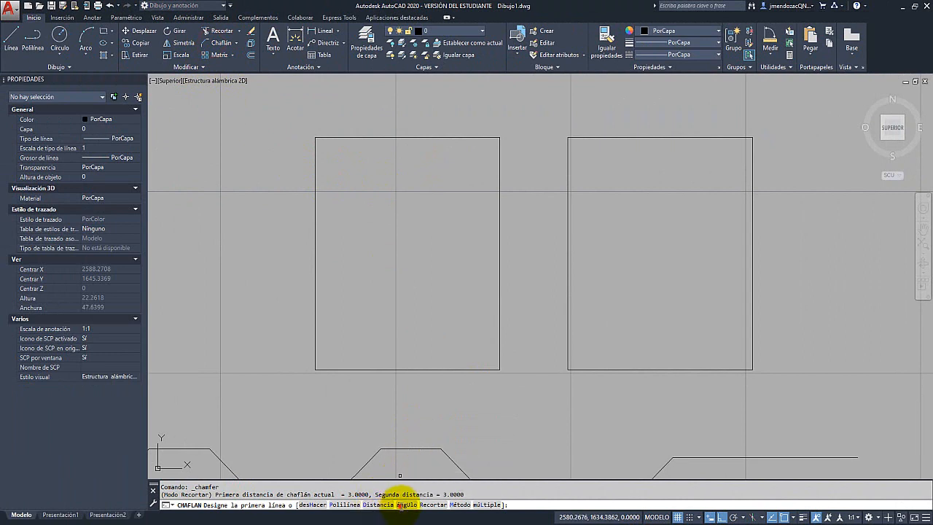
left_click(403, 504)
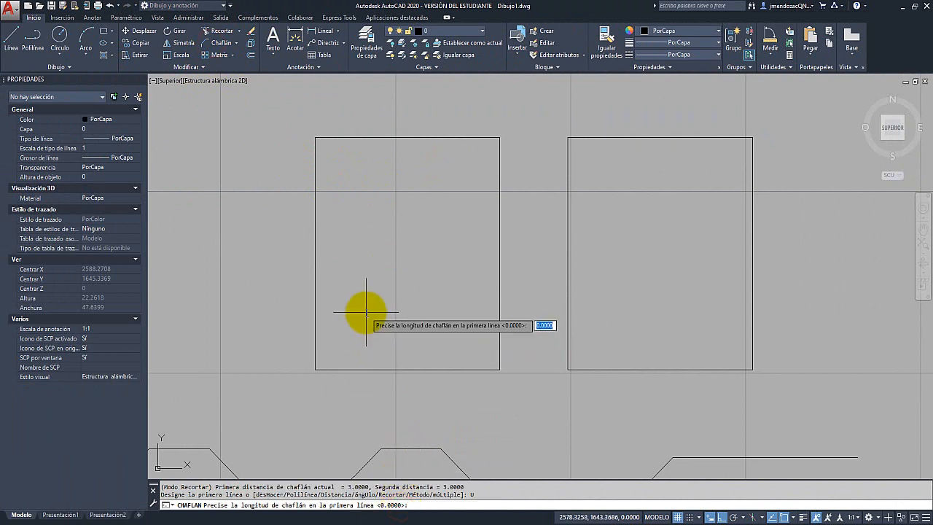
key("Return")
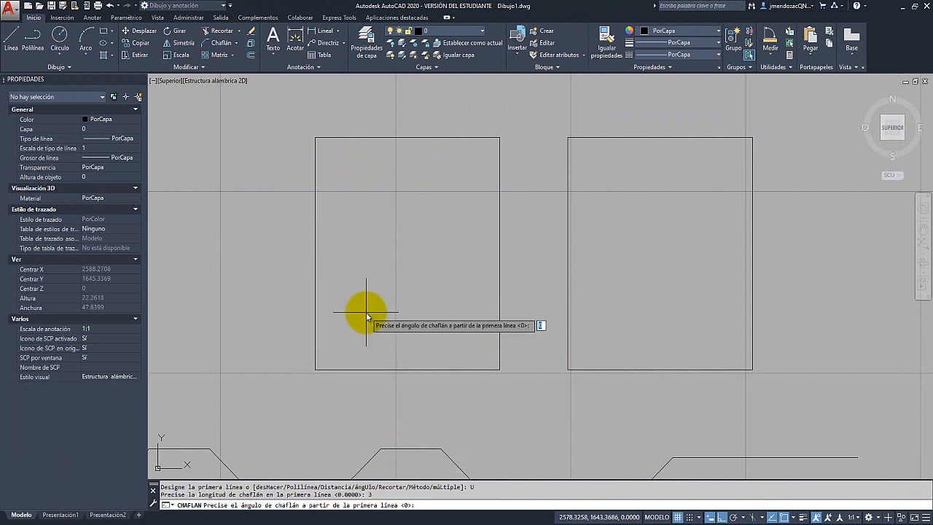
key("Return")
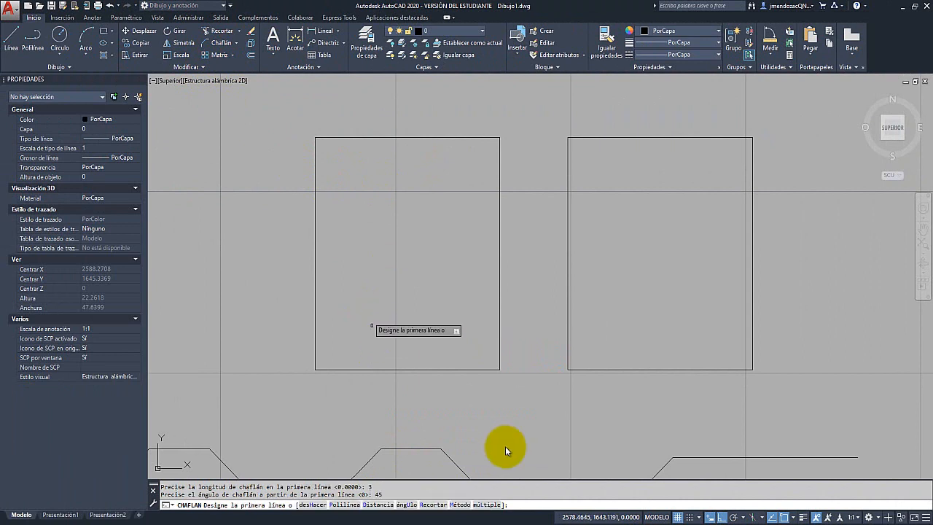
left_click(488, 504)
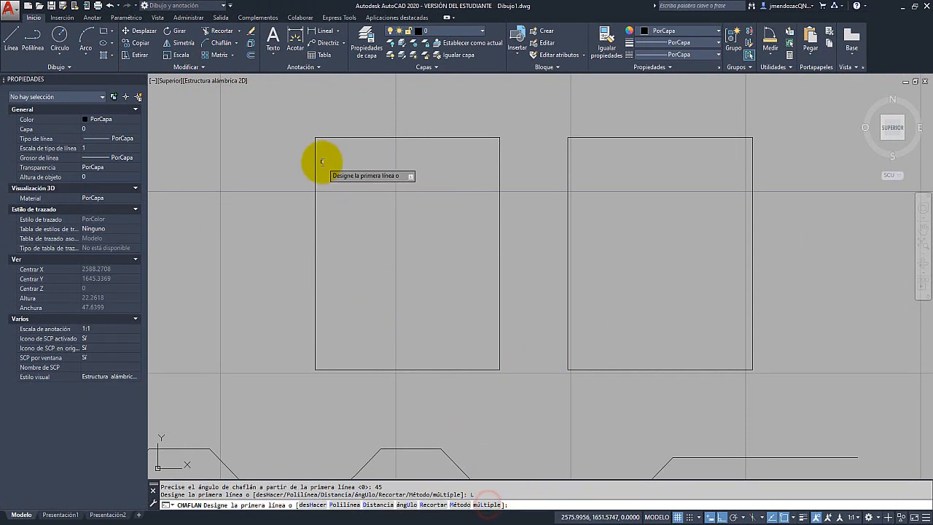
left_click(314, 162)
left_click(333, 137)
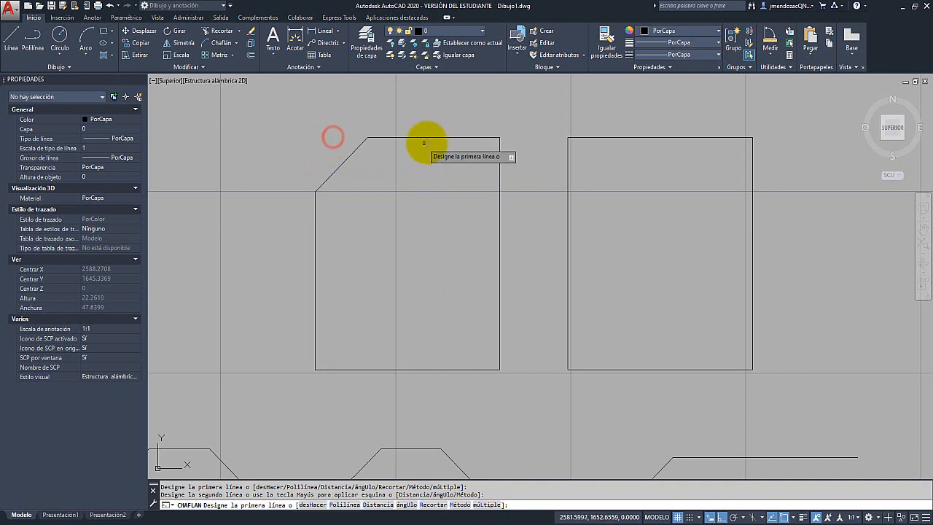
Chamfer the remaining three corners of the first upper rectangle with the same length and angle, and end the command
left_click(430, 137)
left_click(500, 175)
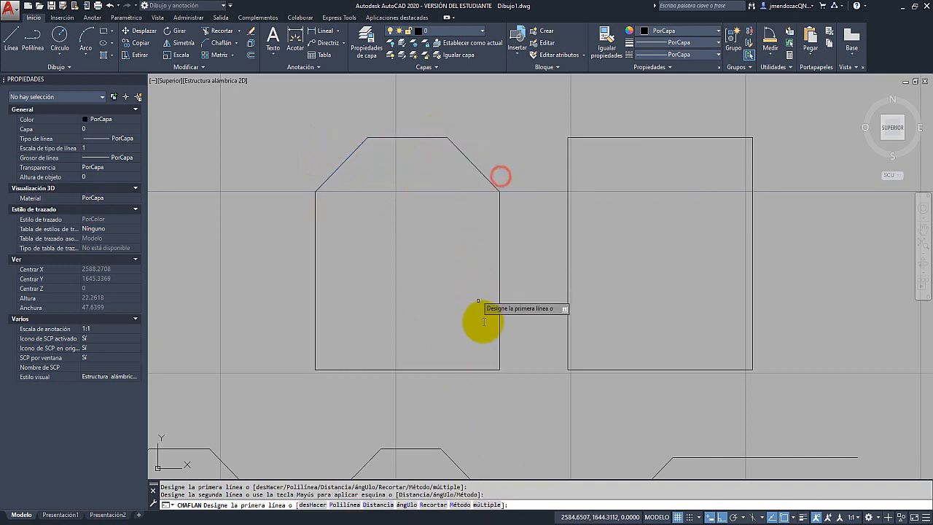
left_click(499, 337)
left_click(472, 369)
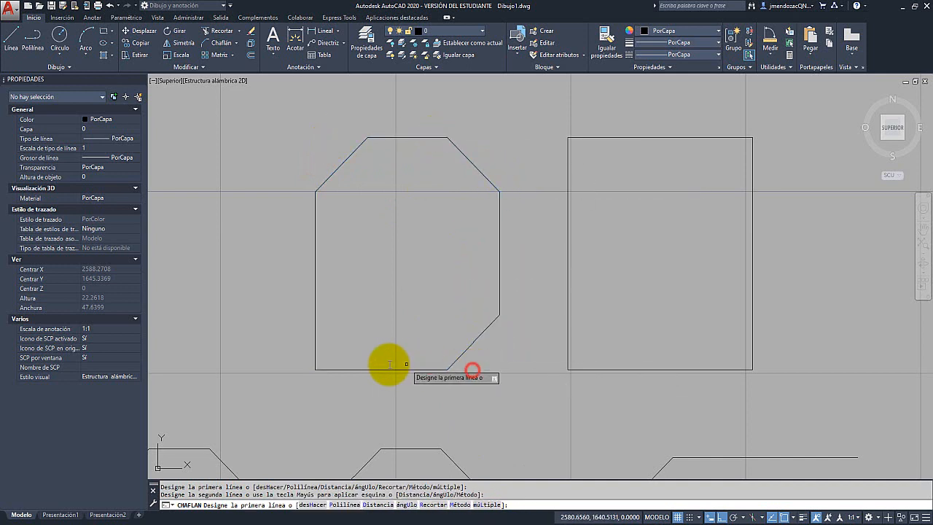
left_click(368, 369)
left_click(315, 338)
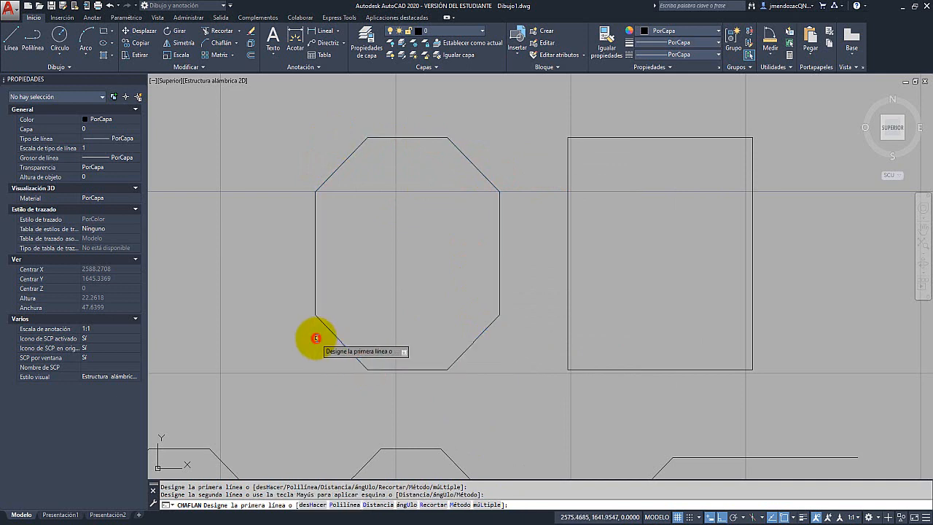
key("Escape")
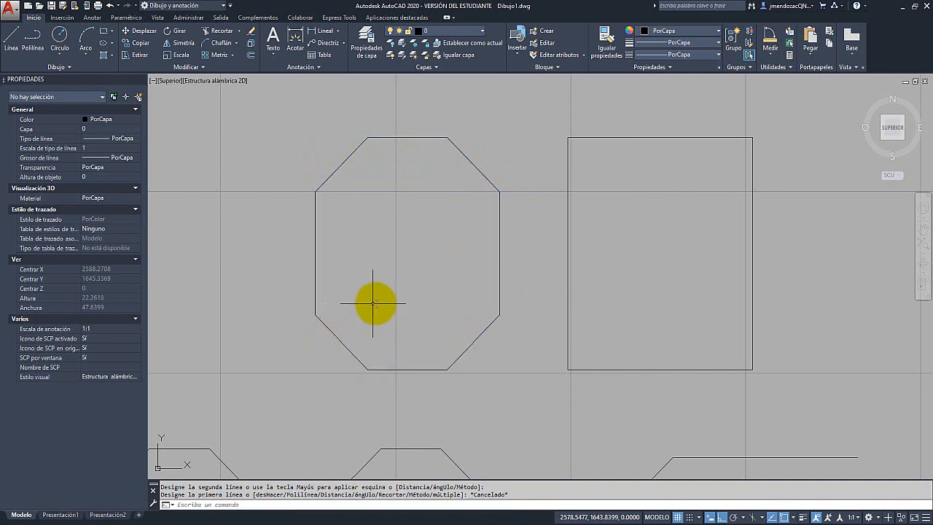
Chamfer the top-left corner of the second upper rectangle with trimming turned off, keeping the original edges
middle_click_drag(376, 304, 272, 302)
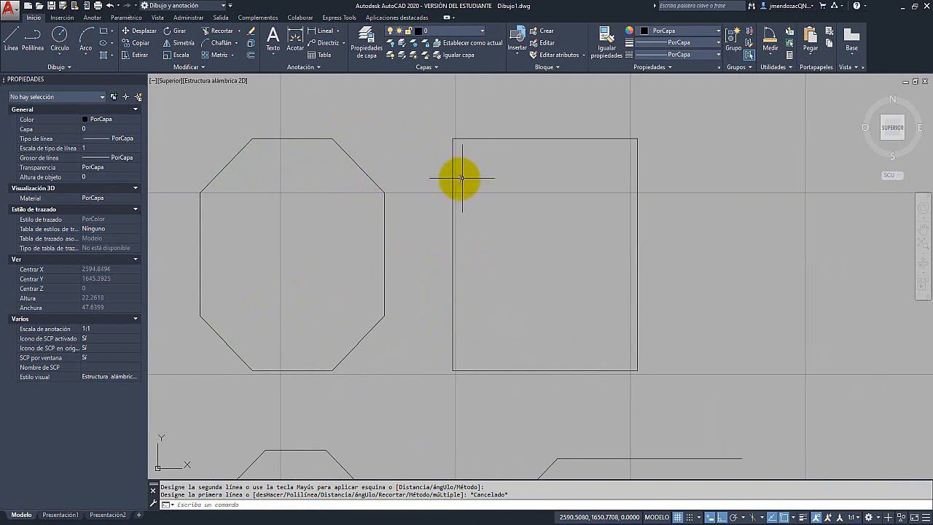
middle_click_drag(472, 180, 439, 179)
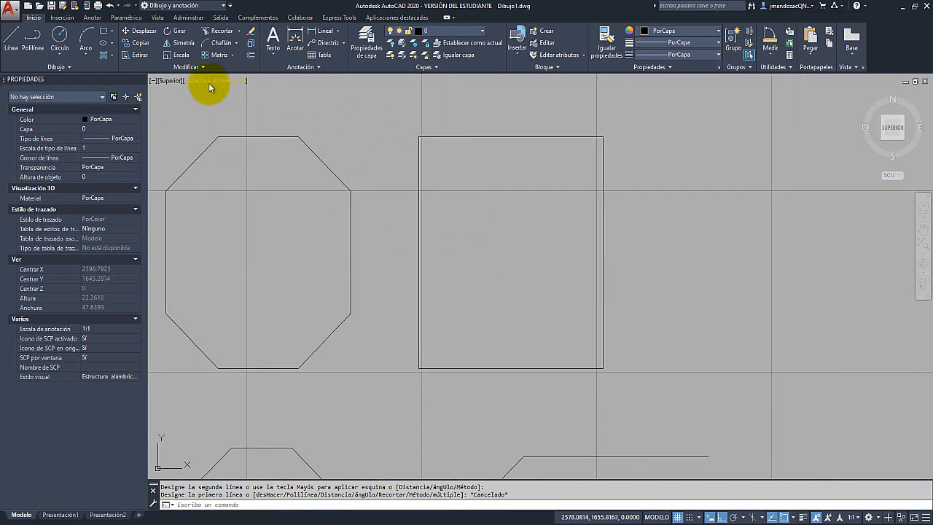
left_click(217, 42)
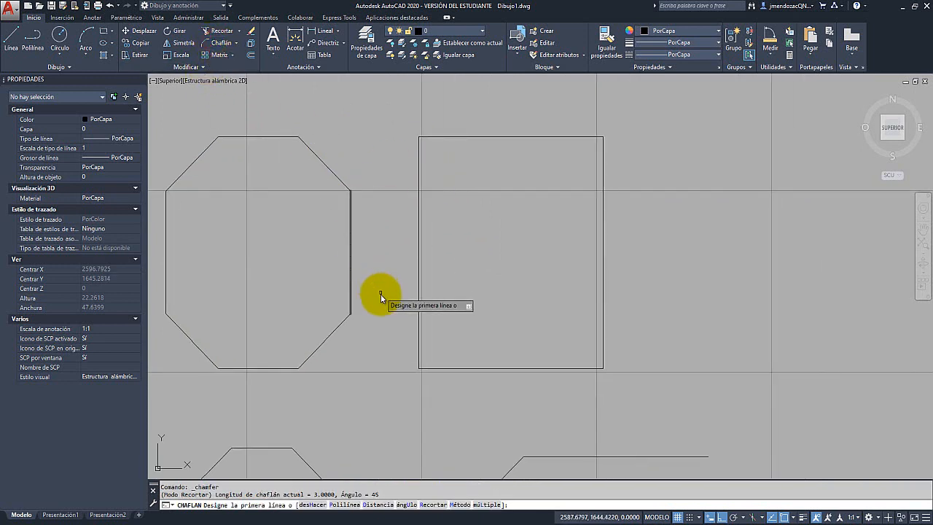
left_click(427, 504)
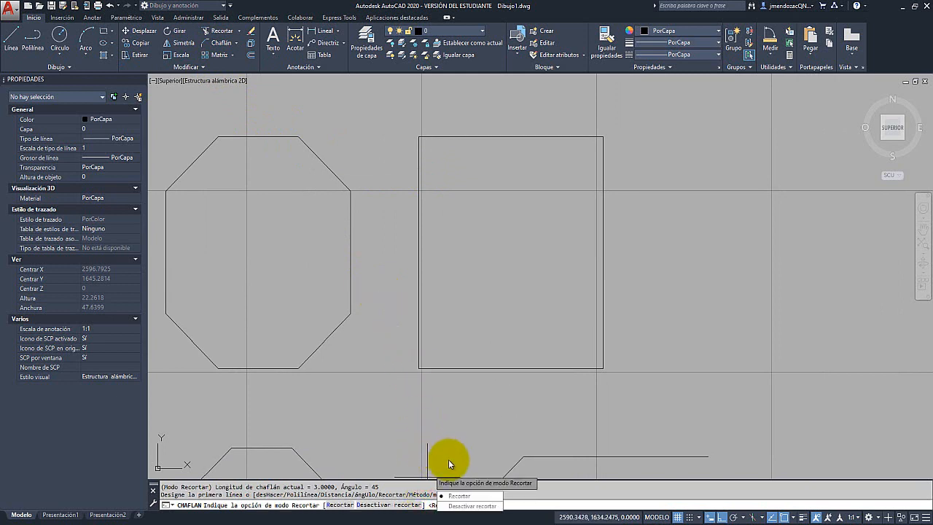
left_click(469, 506)
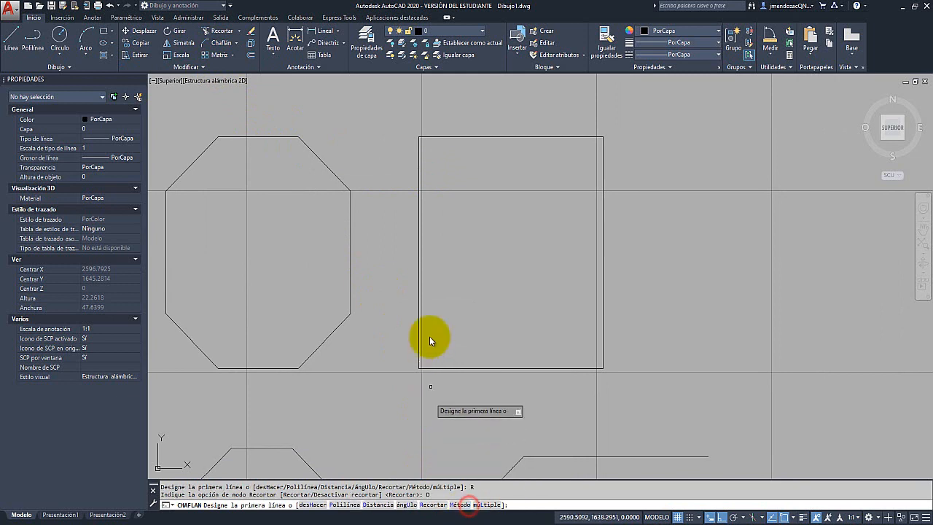
left_click(417, 163)
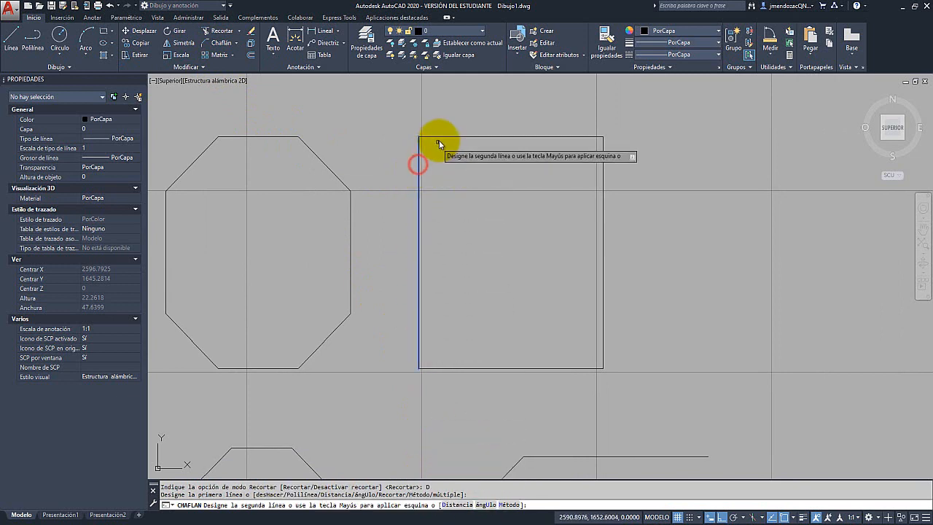
left_click(445, 136)
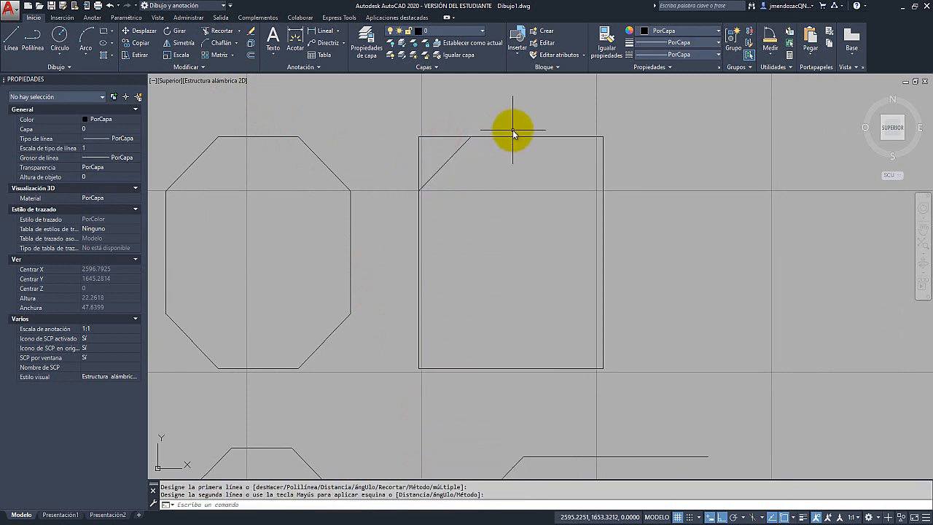
Repeat the untrimmed chamfer on the top-right corner of the second upper rectangle
right_click(513, 131)
left_click(535, 133)
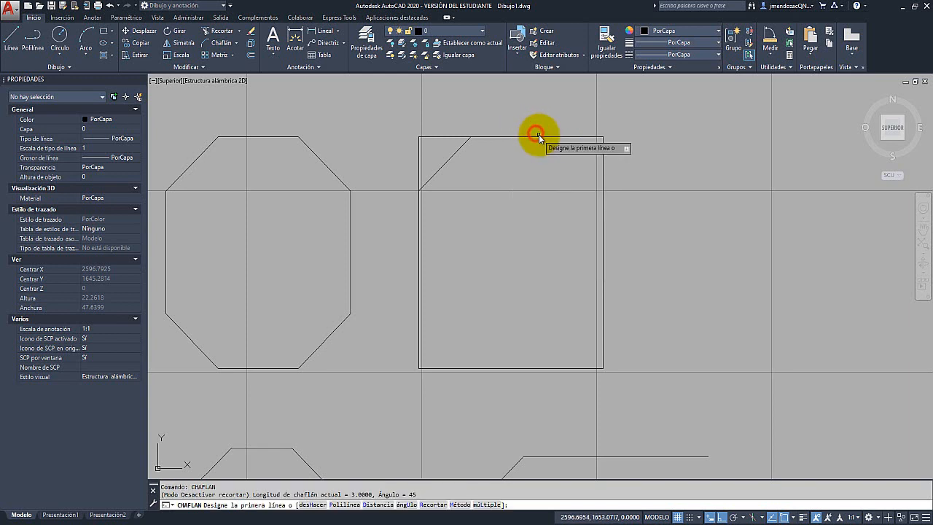
left_click(541, 136)
left_click(602, 166)
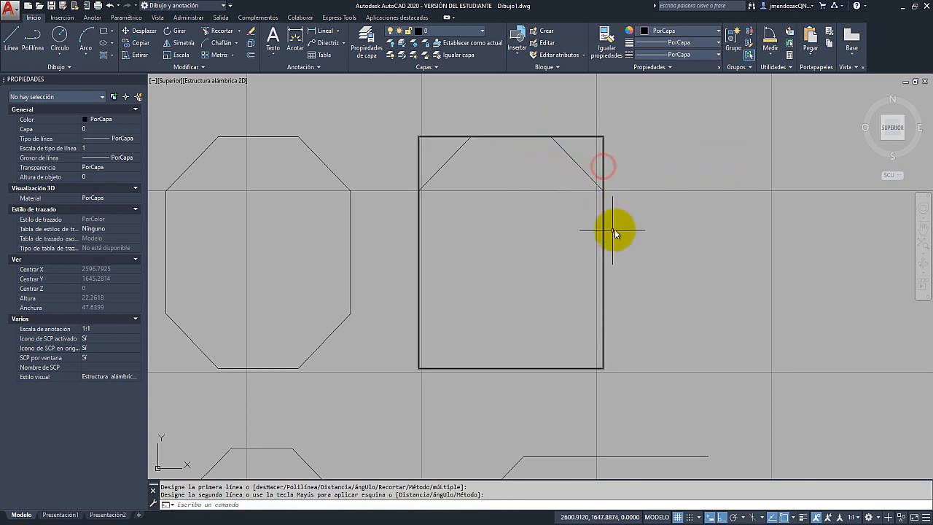
Select the second upper rectangle and both chamfer lines to check whether they are separate objects, and clear the selection
left_click(603, 158)
left_click(575, 163)
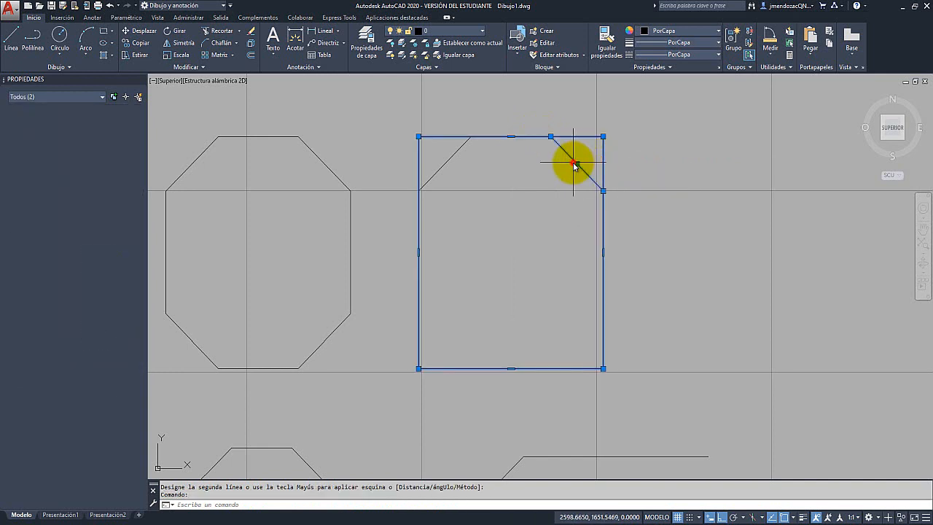
left_click(454, 155)
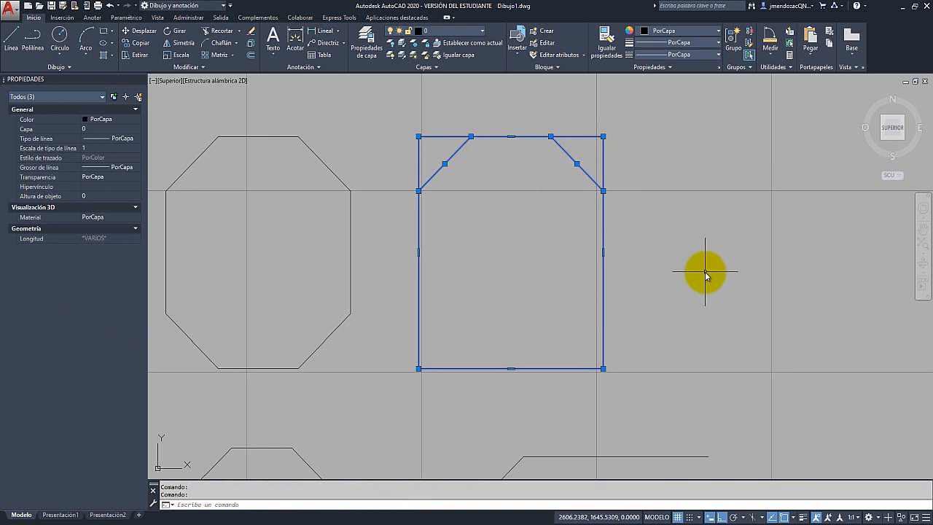
key("Escape")
key("Escape")
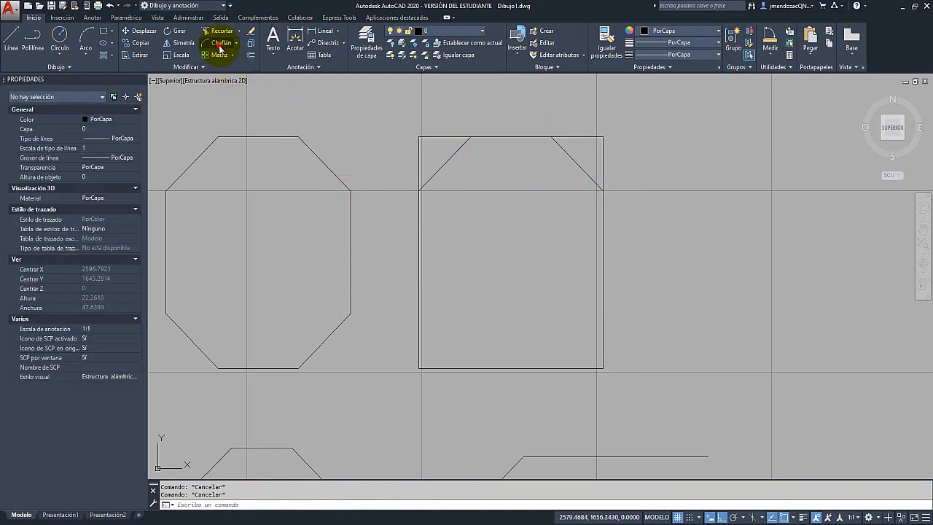
left_click(219, 45)
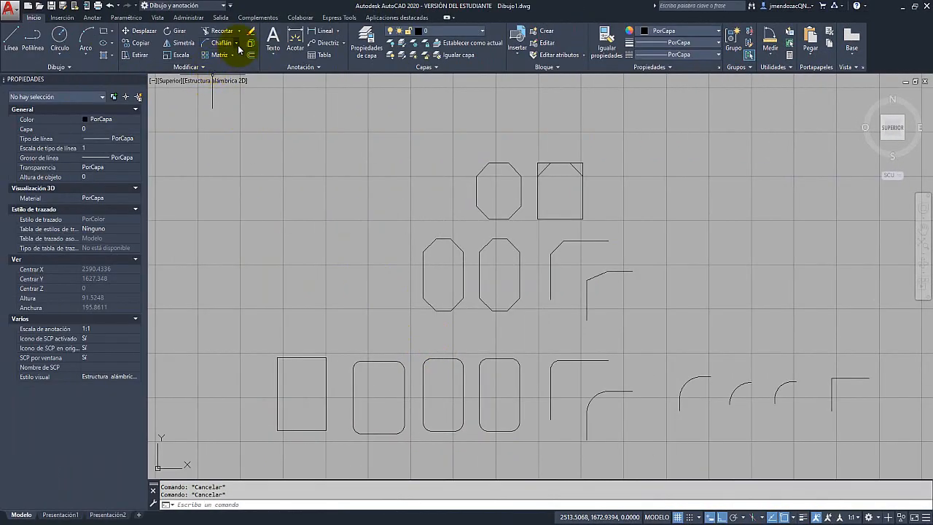
left_click(236, 44)
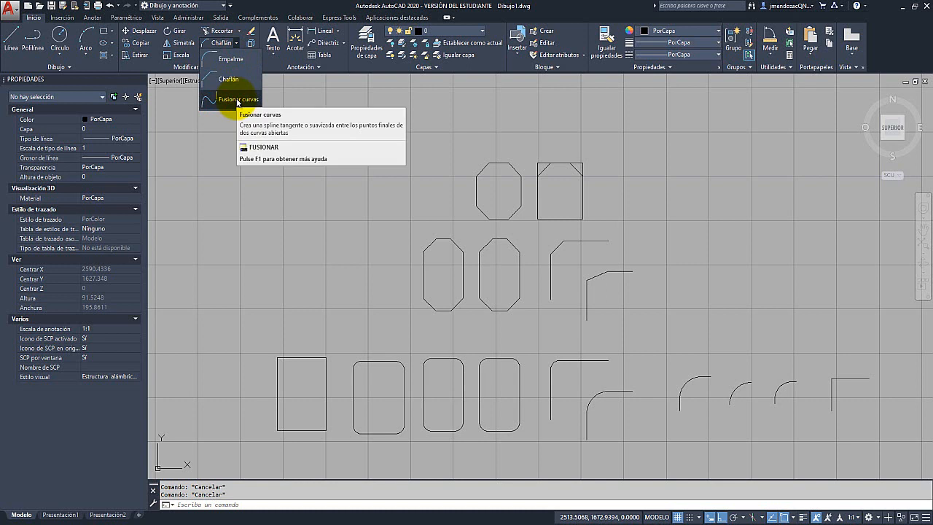
Draw a wavy four-point fit spline with Ortho mode off in the empty area left of the chamfered shapes
left_click(76, 69)
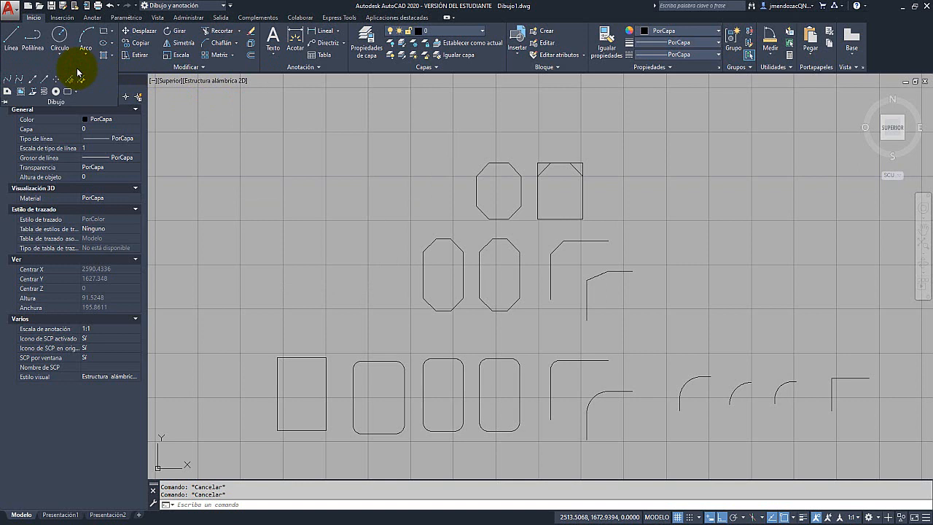
left_click(8, 81)
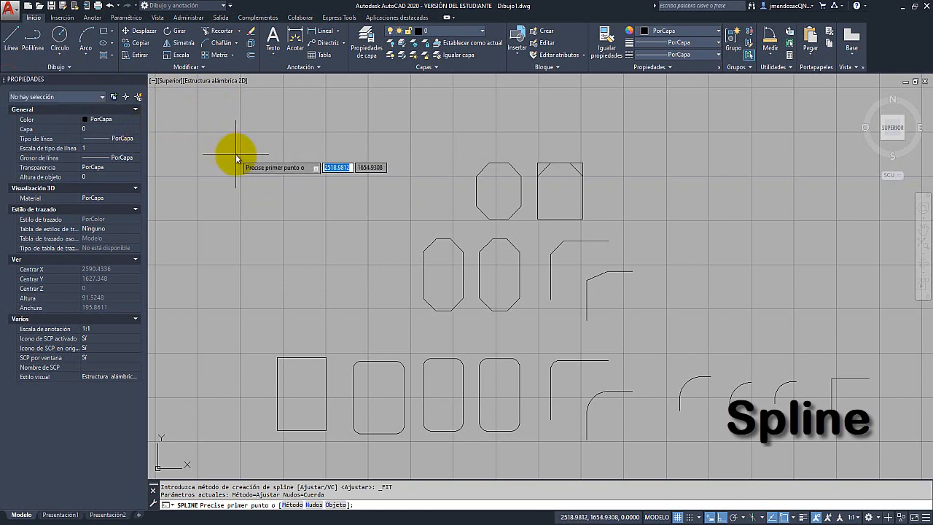
key("F8")
left_click(186, 283)
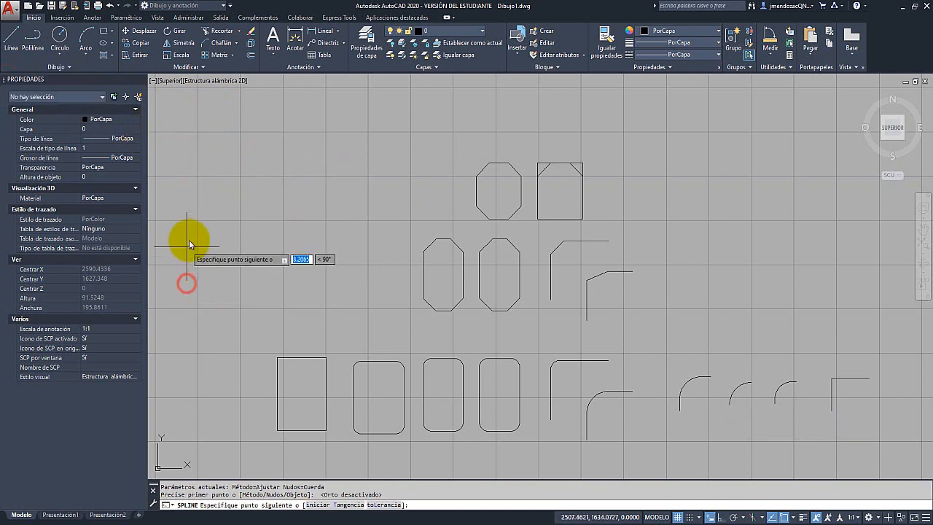
left_click(203, 215)
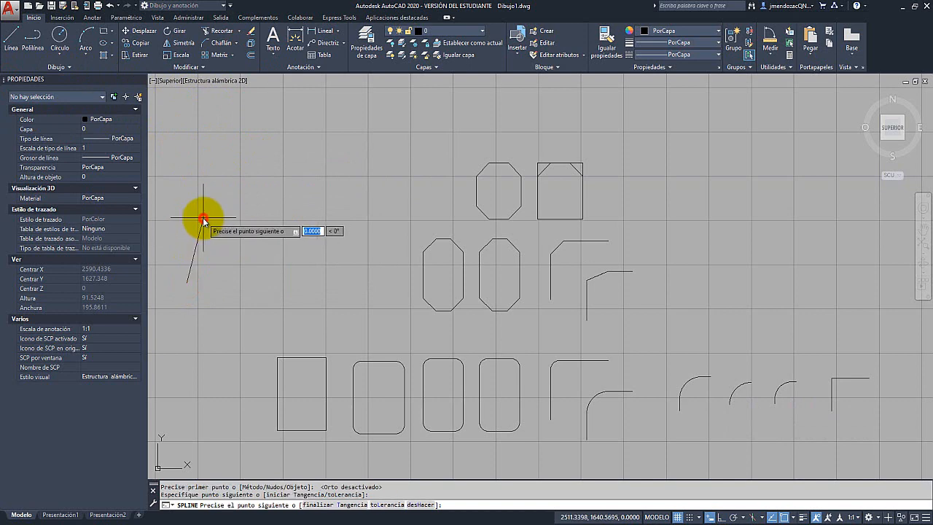
left_click(265, 234)
left_click(316, 210)
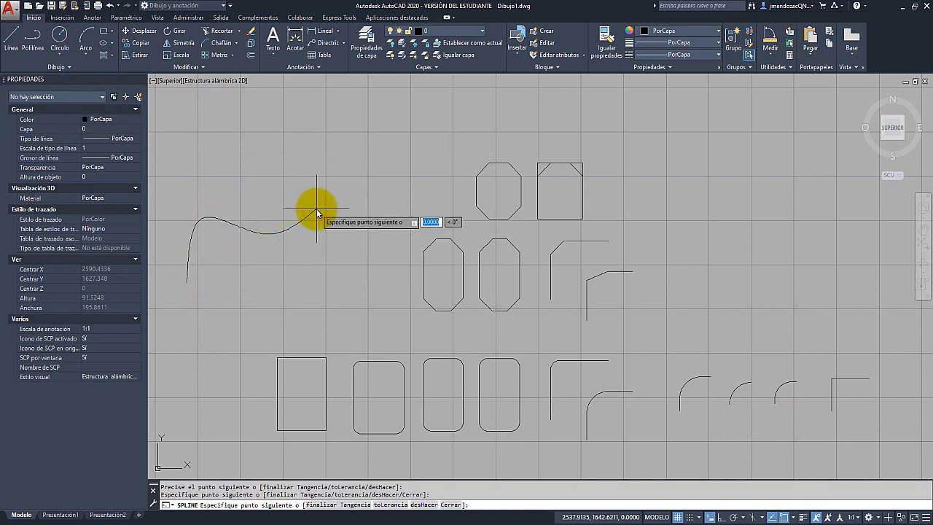
key("Return")
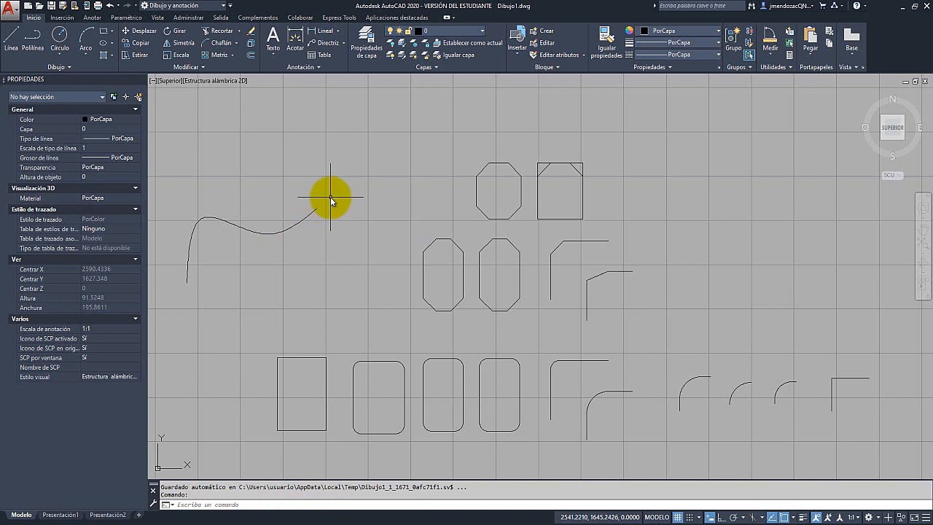
Draw a second wavy four-point fit spline above the upper rectangles, up and to the right of the first spline
left_click(58, 66)
left_click(7, 78)
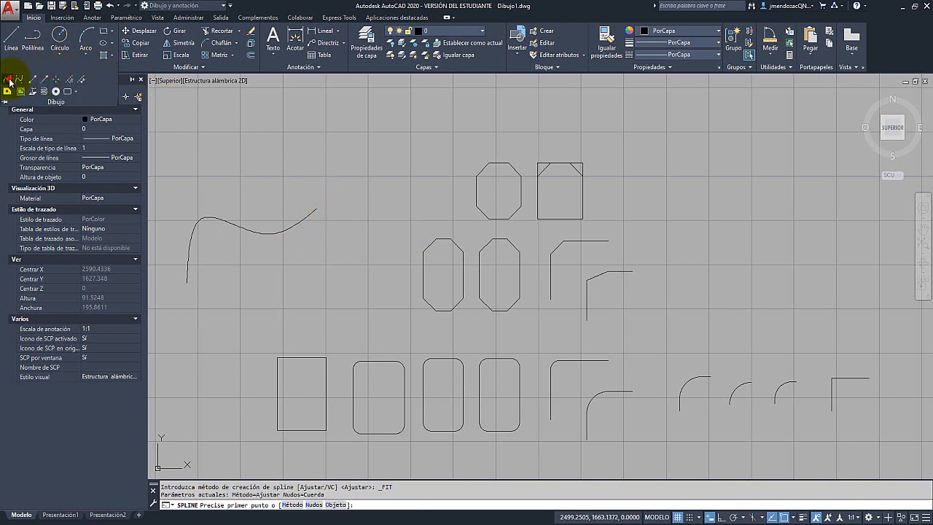
left_click(362, 155)
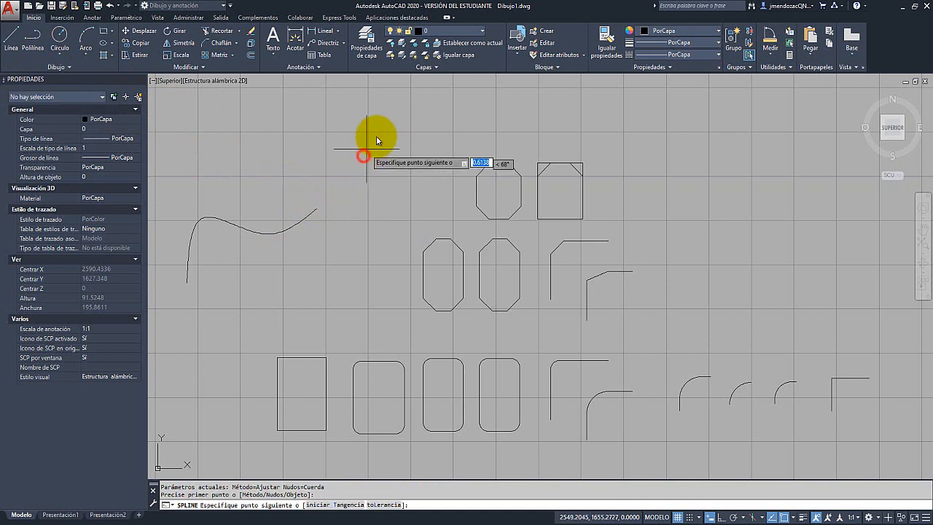
left_click(407, 97)
left_click(458, 133)
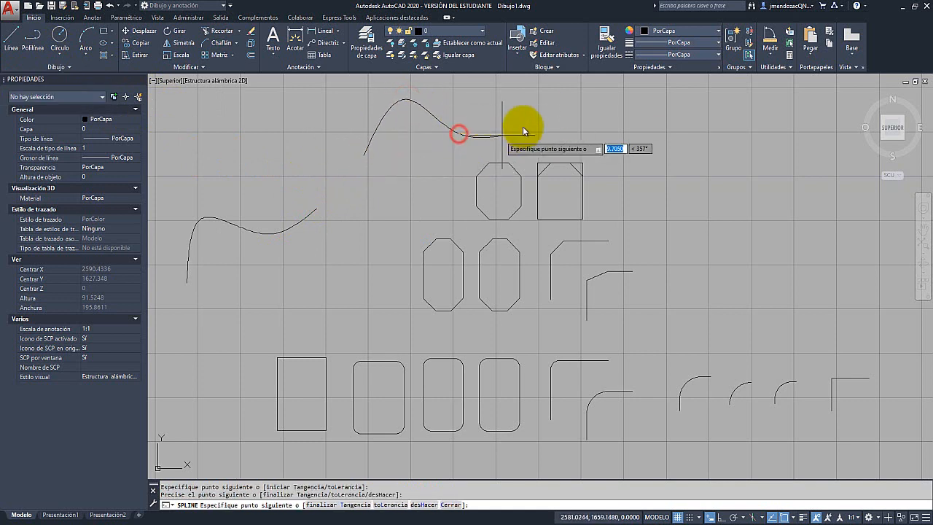
left_click(544, 105)
key("Return")
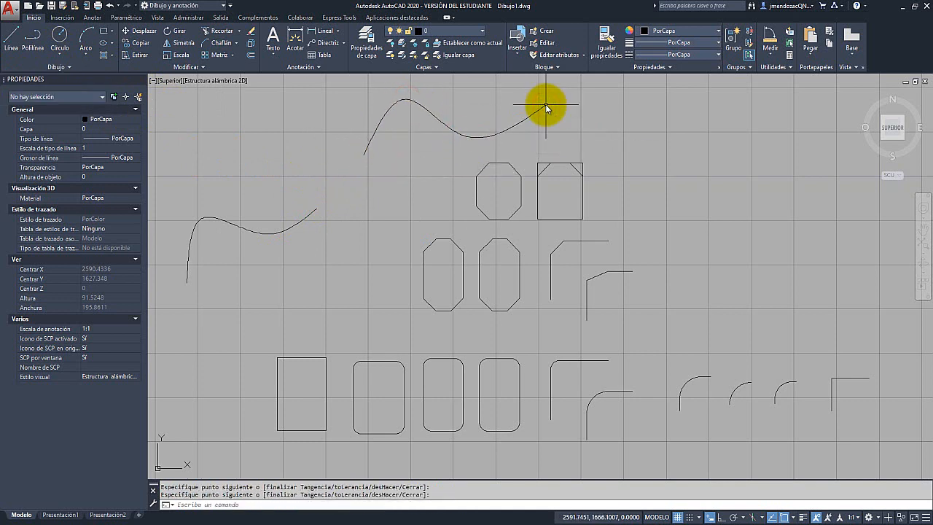
Blend the right end of the lower spline with the left end of the upper spline using Blend Curves
mouse_move(425, 161)
middle_mouse_down()
mouse_move(475, 174)
mouse_move(497, 209)
middle_mouse_up()
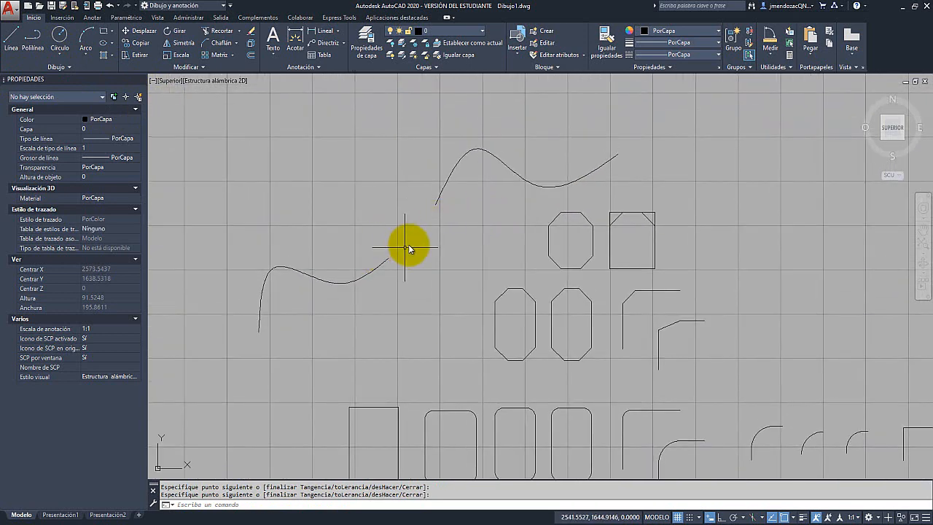
middle_click_drag(440, 187, 465, 204)
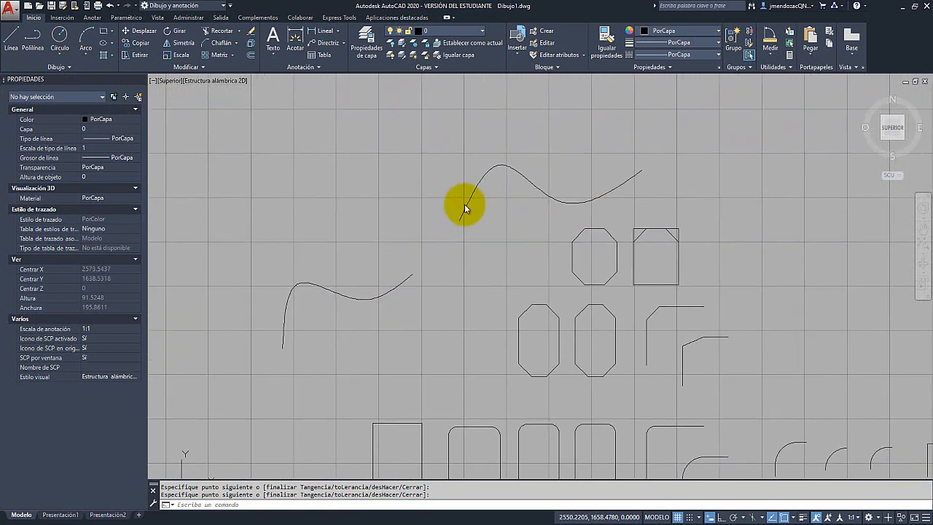
left_click(236, 44)
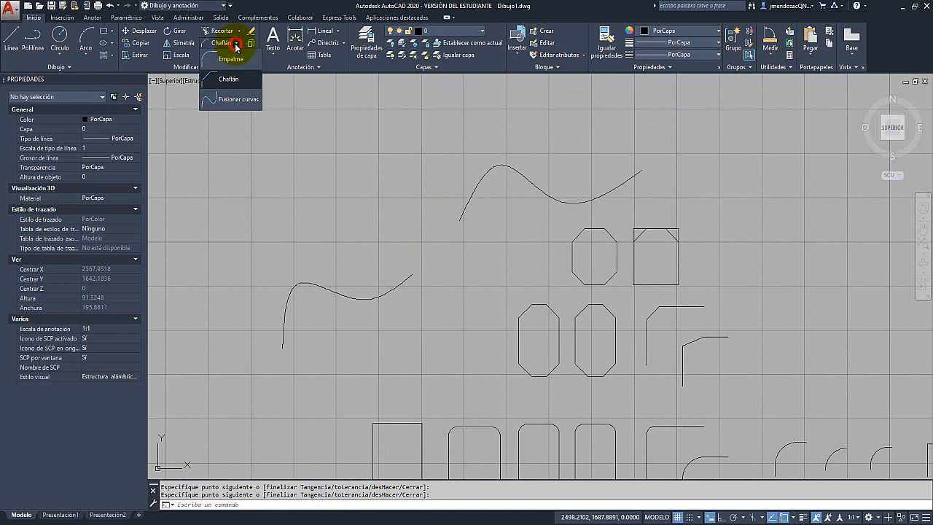
left_click(238, 100)
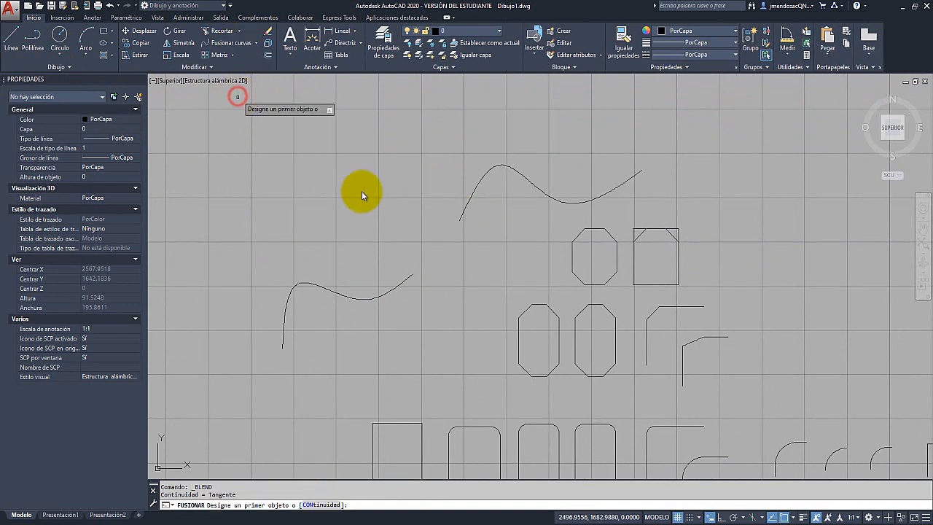
left_click(405, 279)
left_click(462, 211)
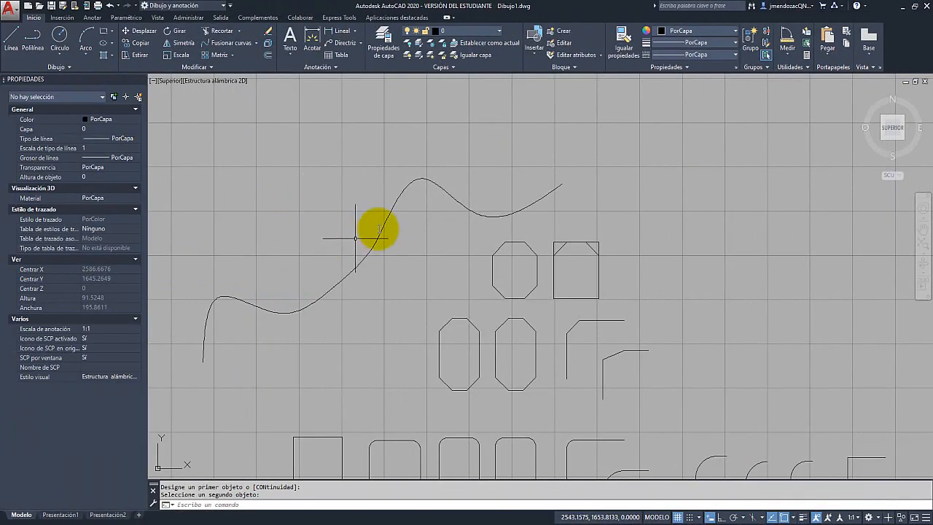
Join the two splines and the blend curve between them into a single spline
left_click(412, 207)
left_click(383, 198)
left_click(370, 282)
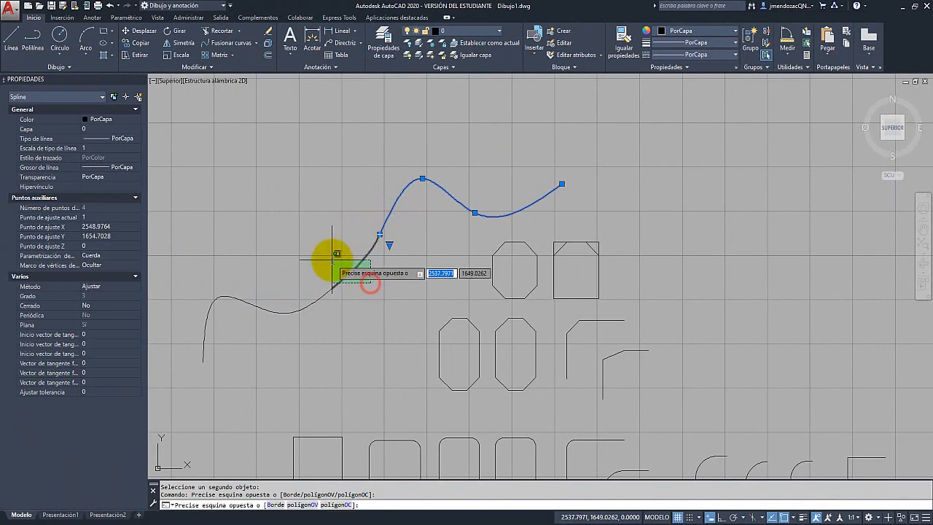
left_click(328, 260)
left_click(281, 328)
left_click(277, 301)
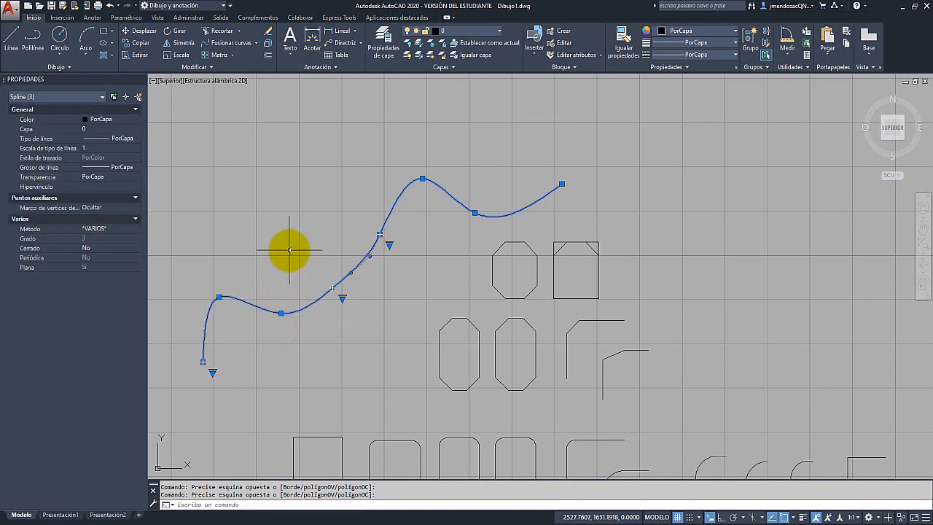
left_click(198, 68)
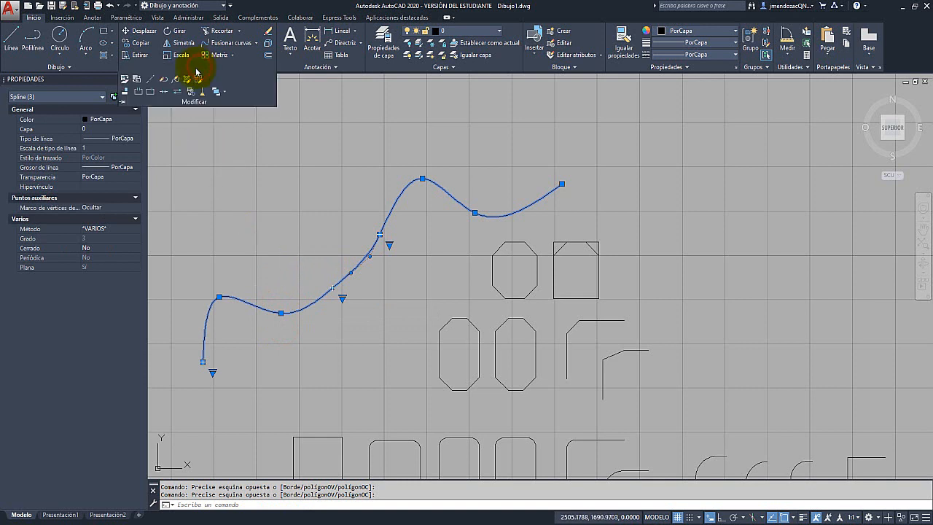
left_click(166, 91)
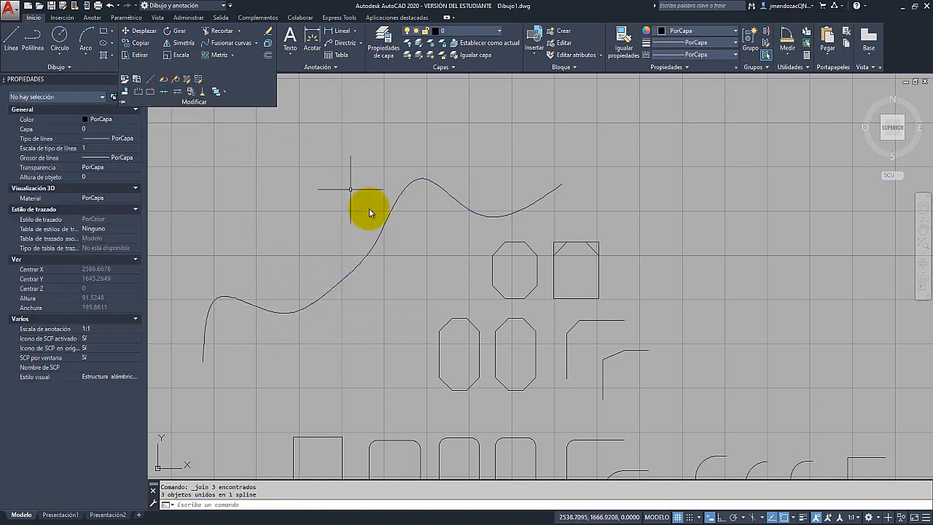
Reshape the joined spline by stretching the control vertex at its right-hand valley downward and the one at its peak upward
left_click(378, 241)
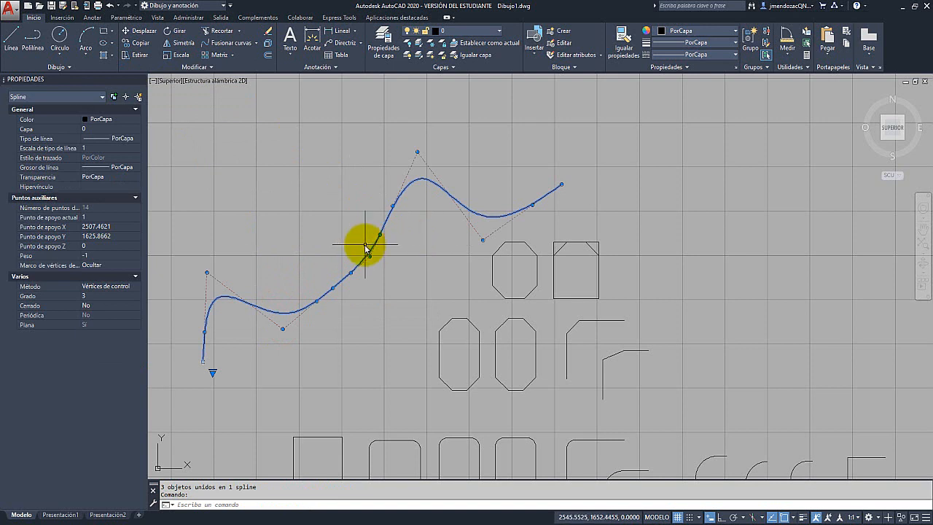
left_click(481, 241)
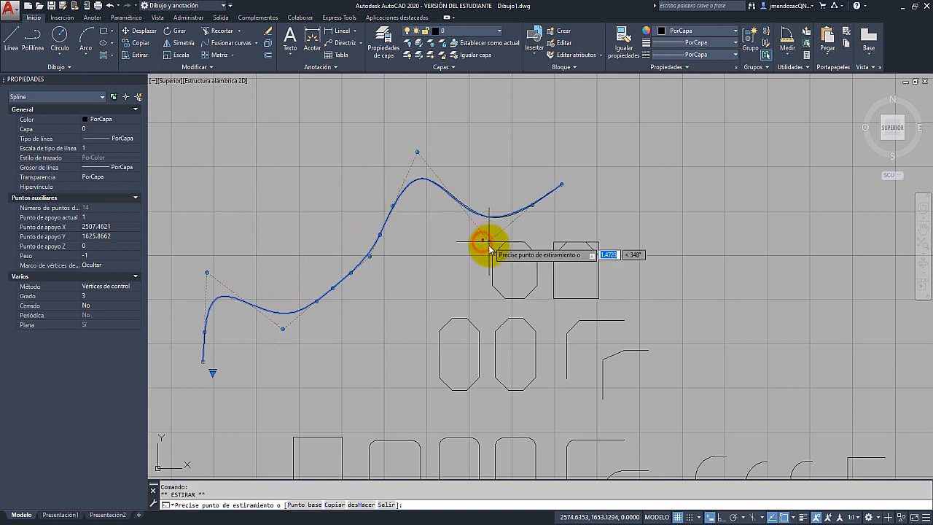
left_click(473, 279)
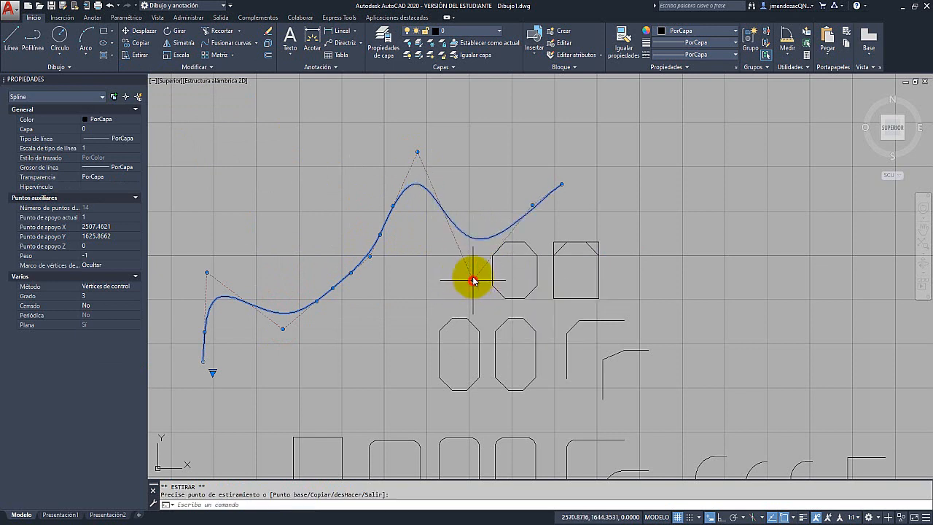
left_click(418, 156)
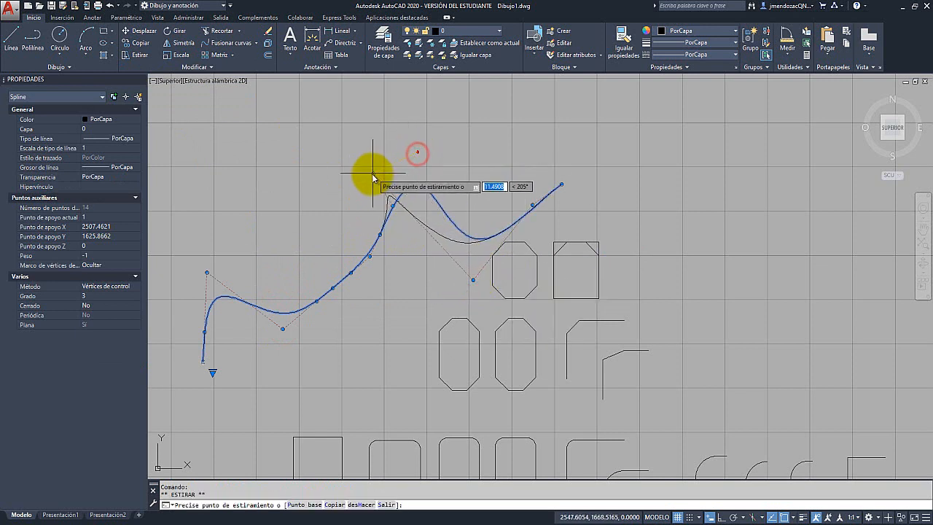
left_click(425, 129)
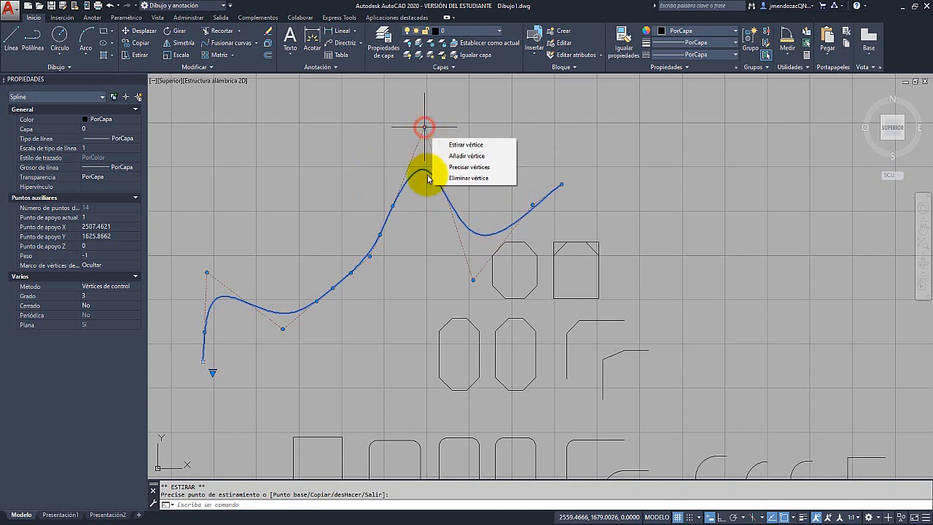
left_click(370, 257)
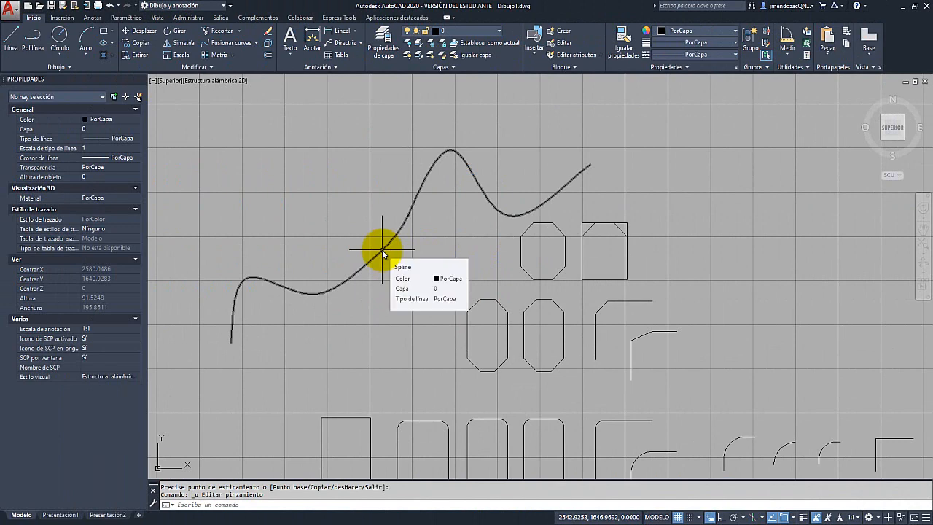
Offset the joined spline up and to the left five times at a distance of 1, each from the newest copy
left_click(268, 56)
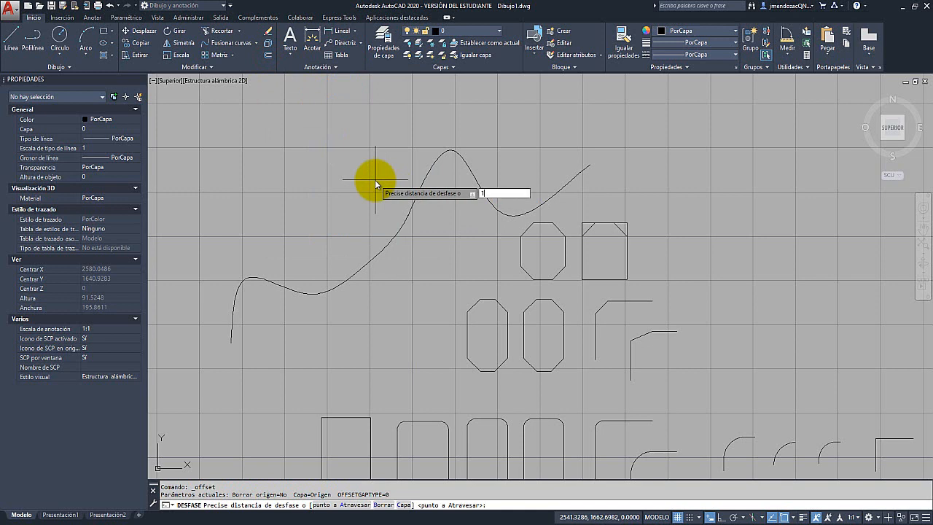
type("1")
key("Return")
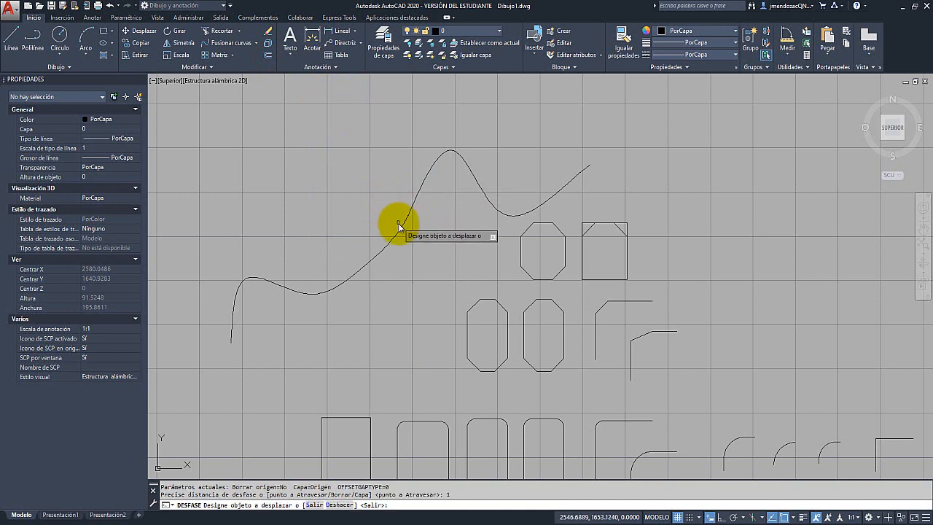
left_click(394, 217)
left_click(371, 201)
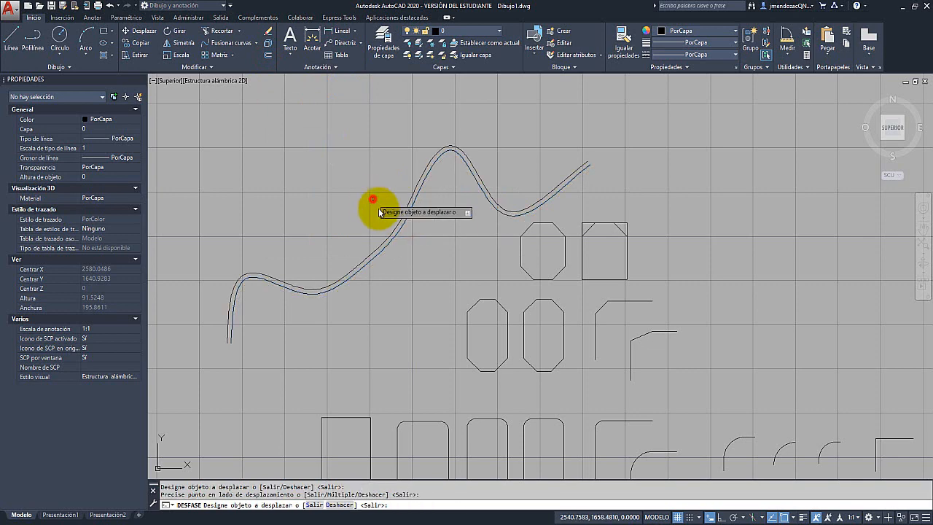
left_click(385, 234)
left_click(366, 219)
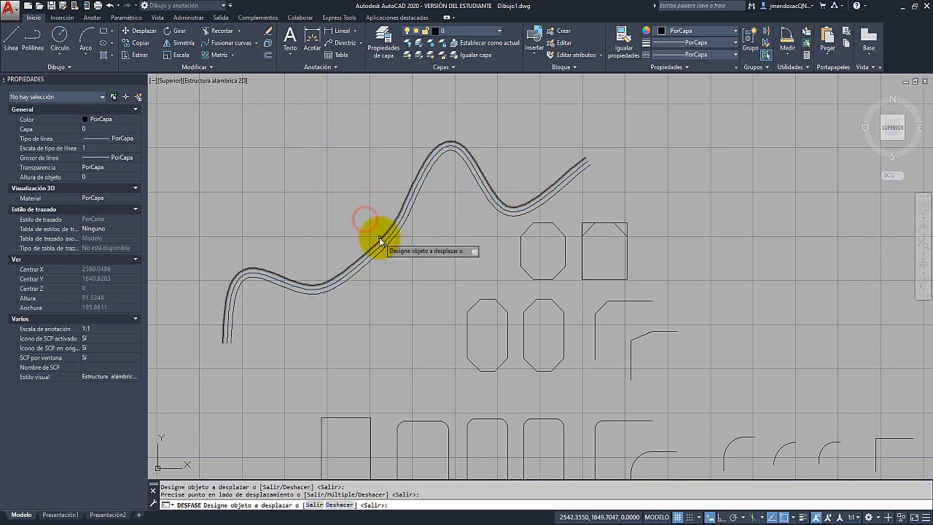
left_click(364, 228)
left_click(367, 231)
left_click(364, 238)
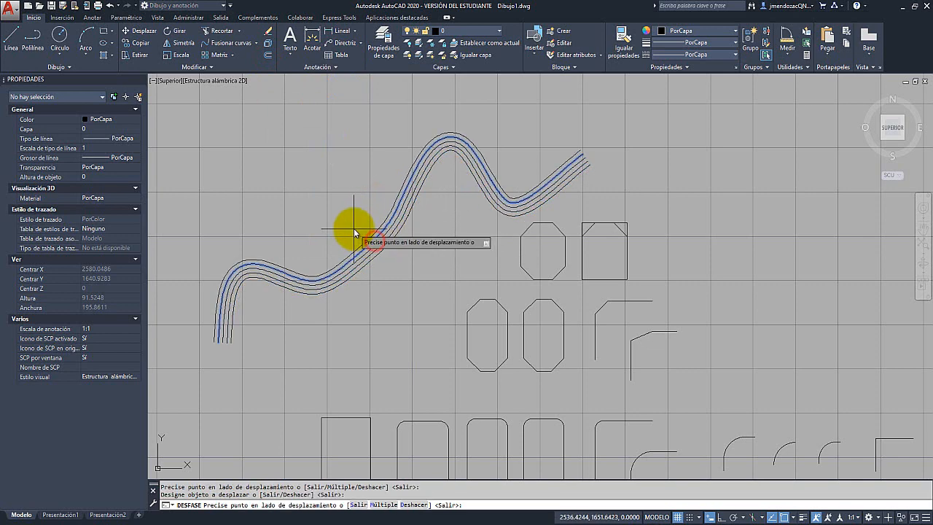
left_click(356, 230)
left_click(368, 245)
left_click(337, 225)
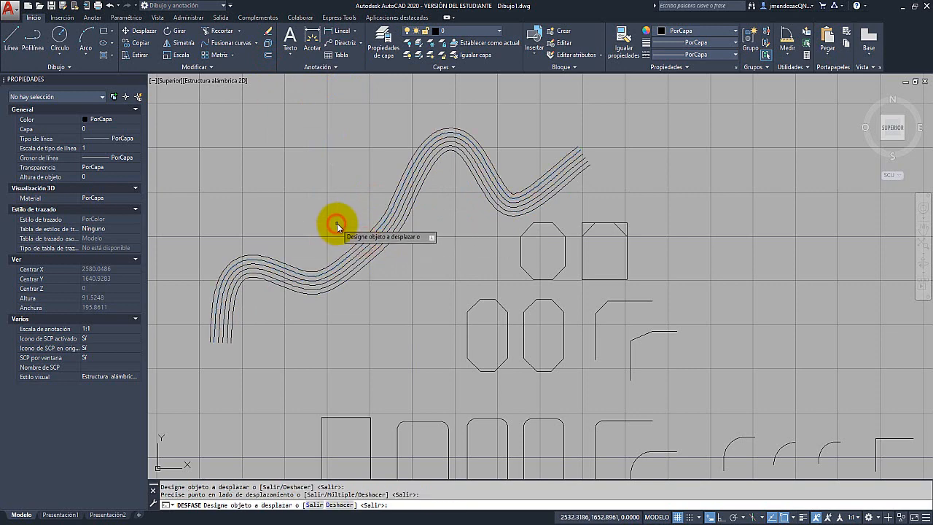
key("Escape")
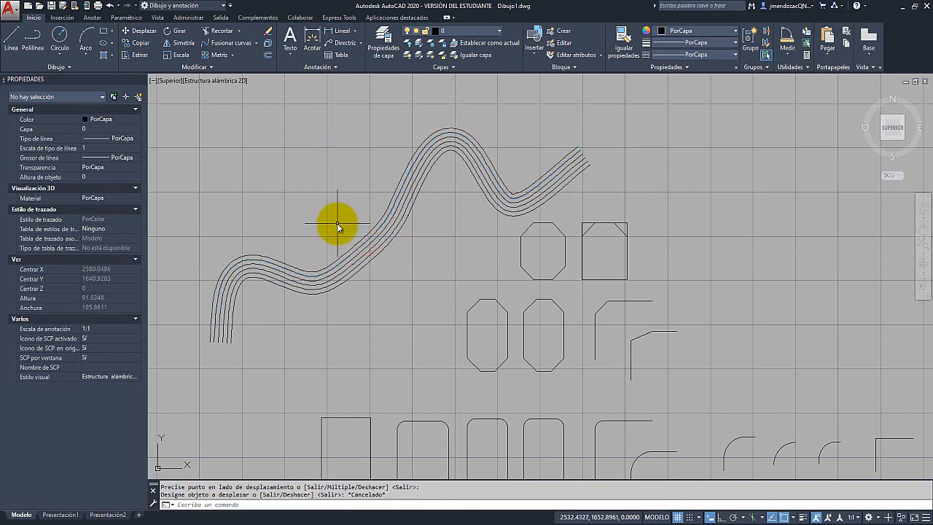
Offset the fully chamfered upper rectangle inward three times at a distance of 0.5, each from the newest copy
scroll(550, 250, "up", 2)
scroll(550, 250, "up", 2)
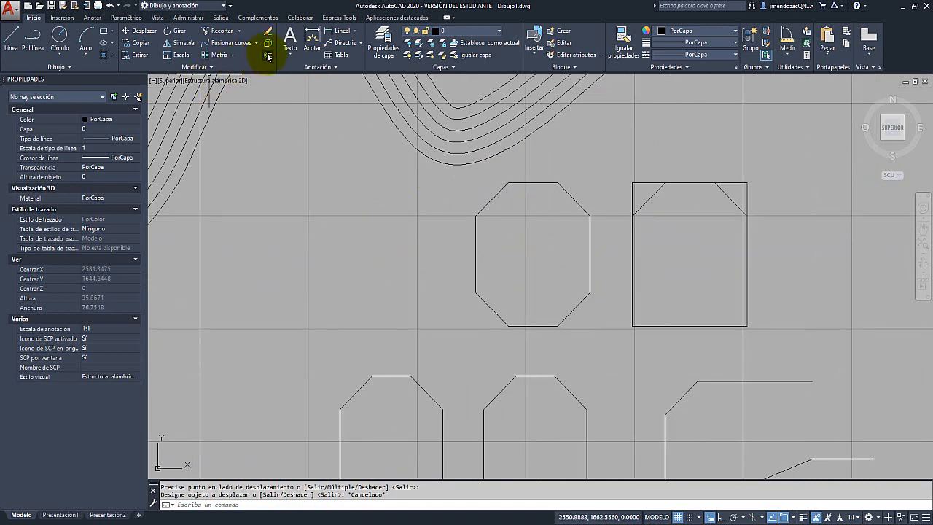
left_click(268, 56)
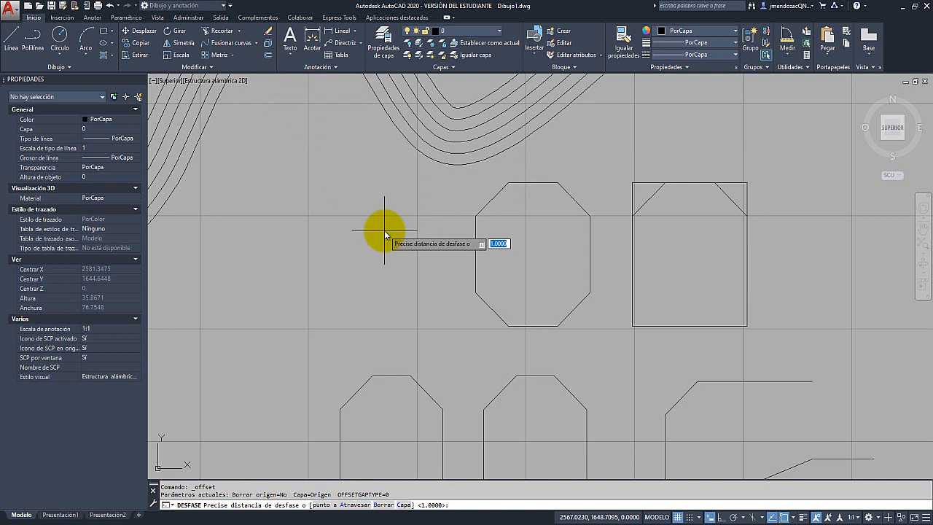
type("0.5")
key("Return")
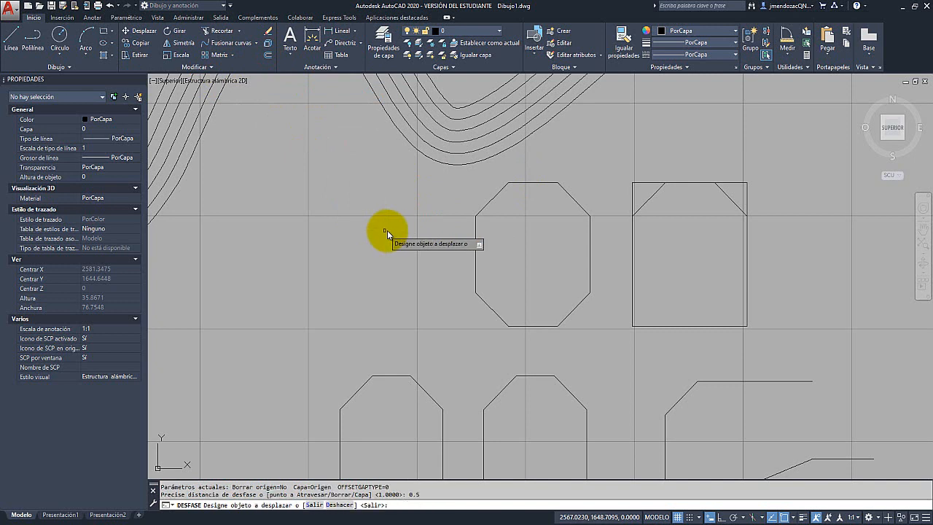
scroll(552, 195, "up", 2)
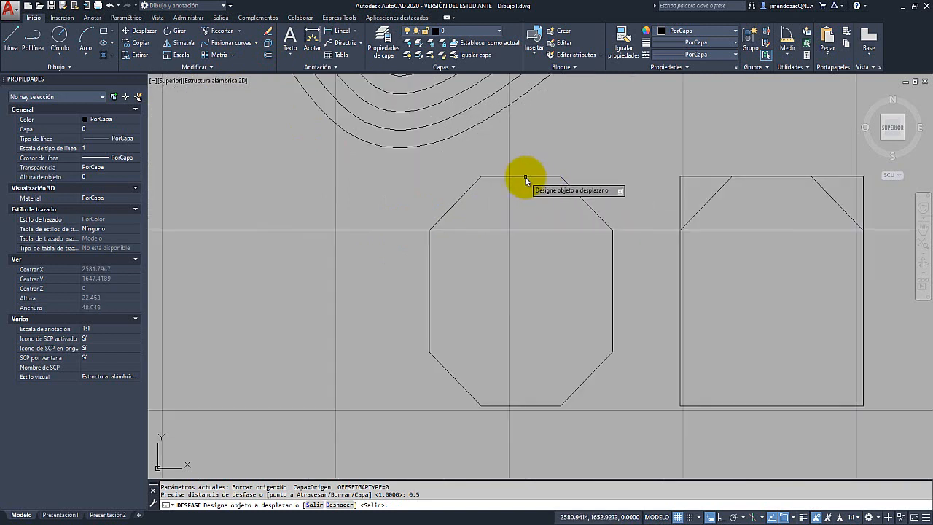
left_click(524, 177)
left_click(521, 216)
left_click(513, 183)
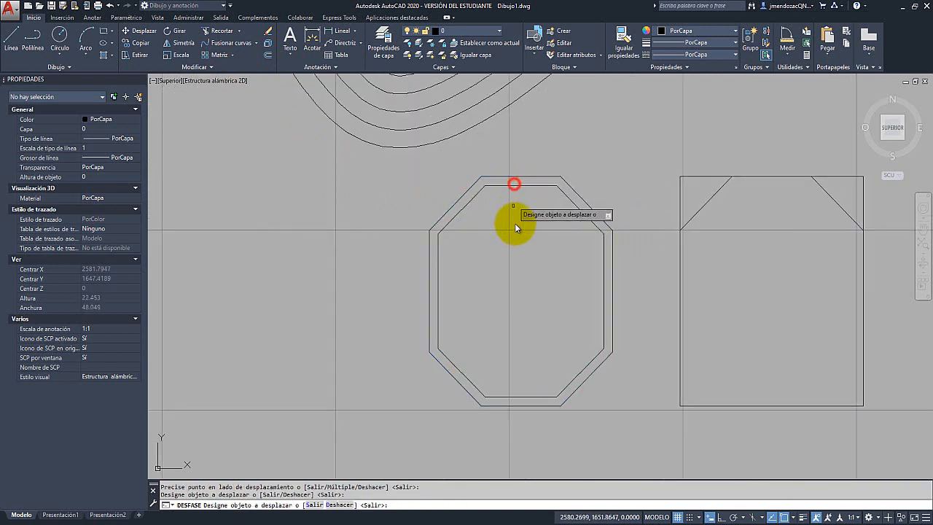
left_click(505, 185)
left_click(507, 233)
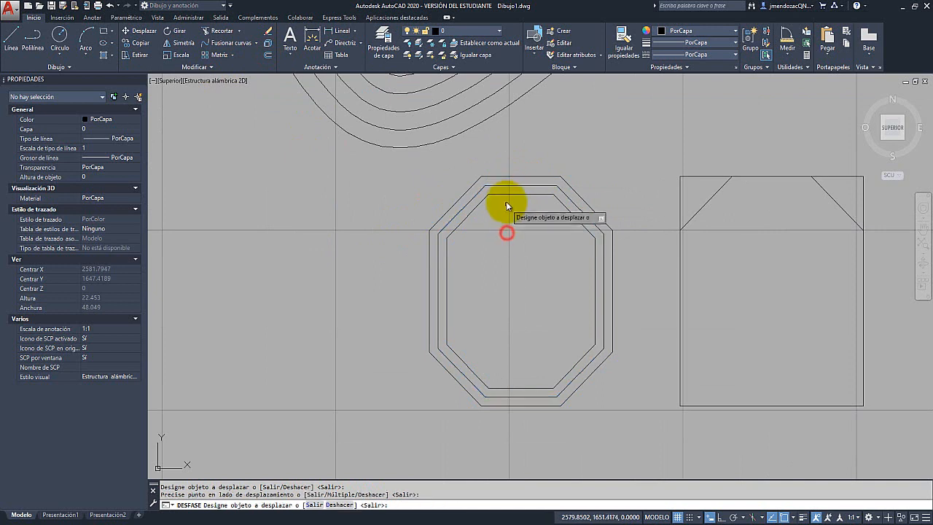
left_click(506, 192)
left_click(504, 239)
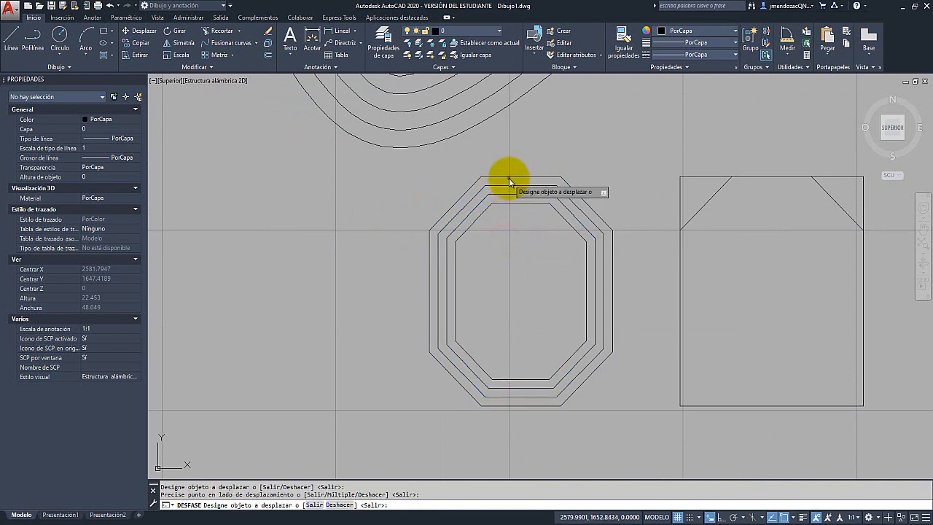
Offset the same chamfered rectangle outward three times at a distance of 0.5, each from the outermost copy
left_click(508, 177)
left_click(511, 156)
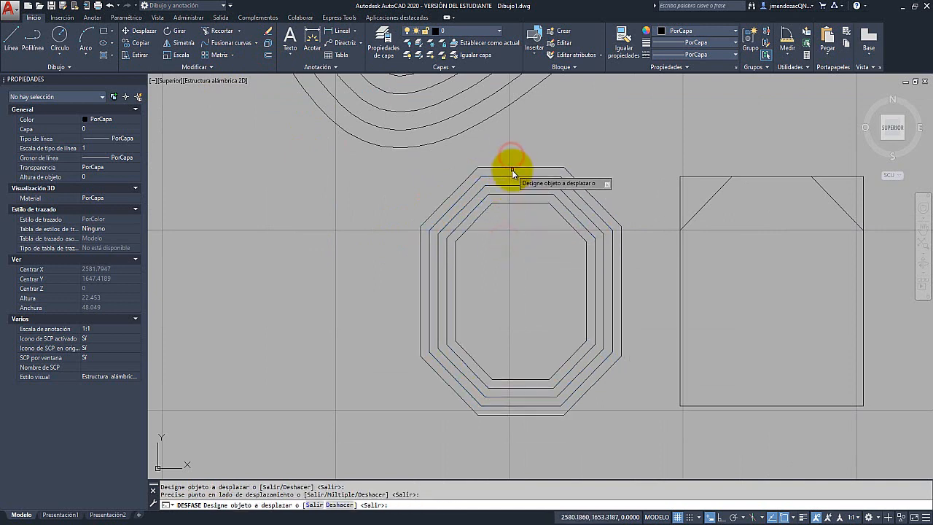
left_click(511, 167)
left_click(514, 162)
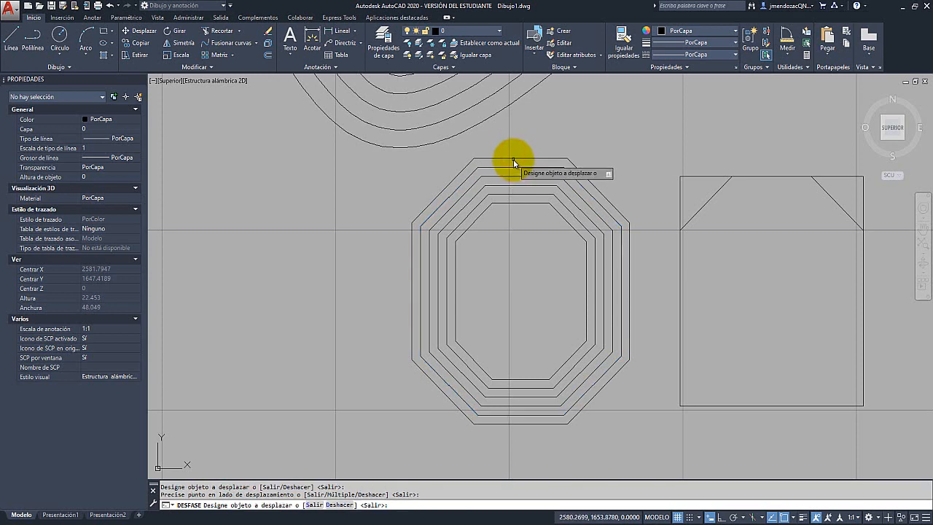
left_click(512, 158)
left_click(513, 150)
Offset the innermost chamfered copy inward seven times at a distance of 0.5, each from the newest copy
left_click(512, 203)
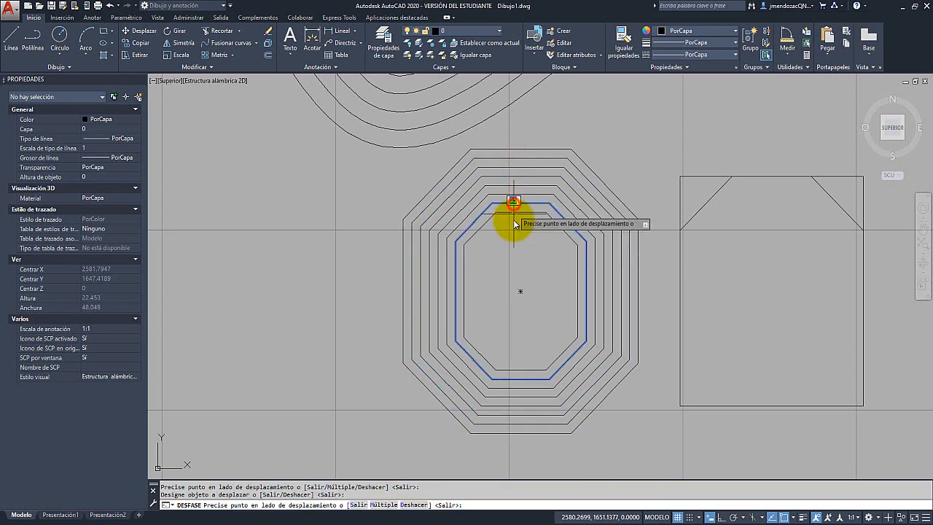
left_click(509, 209)
left_click(509, 213)
left_click(511, 224)
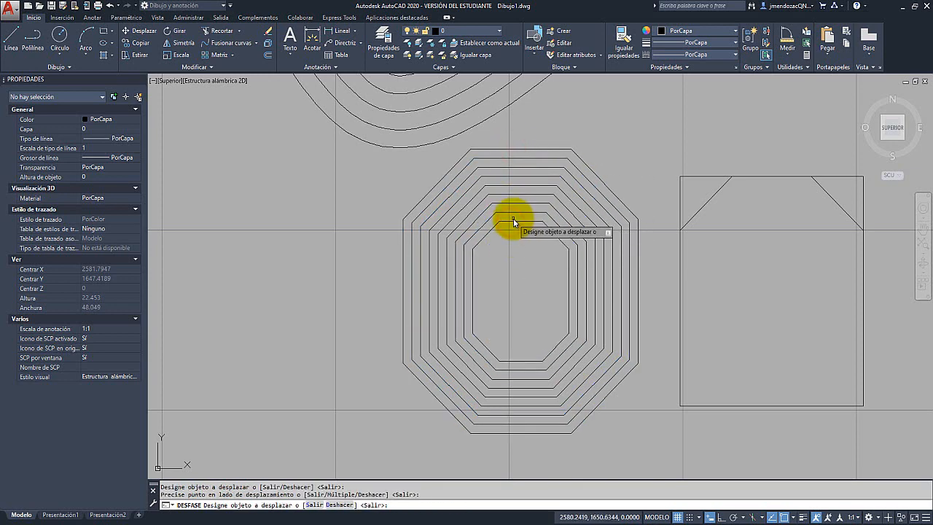
left_click(514, 220)
left_click(516, 228)
left_click(518, 231)
left_click(520, 252)
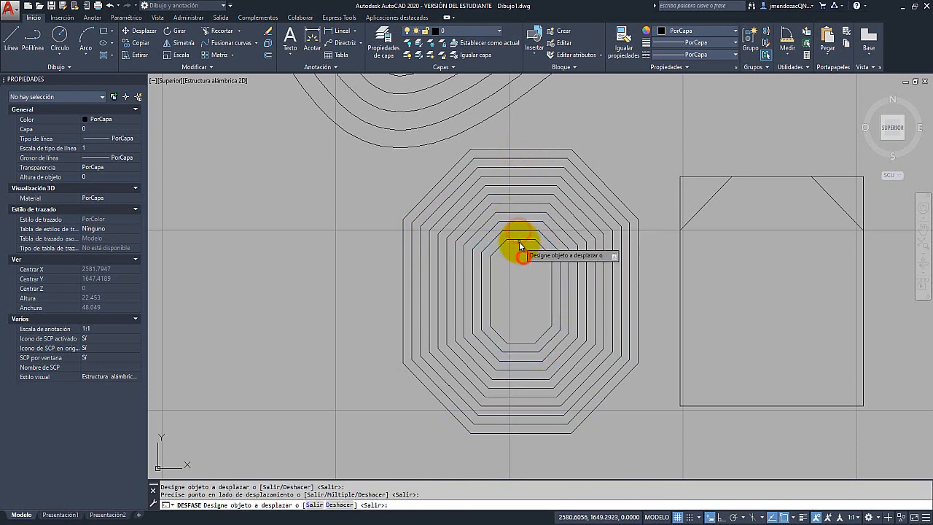
left_click(517, 239)
left_click(520, 260)
left_click(517, 251)
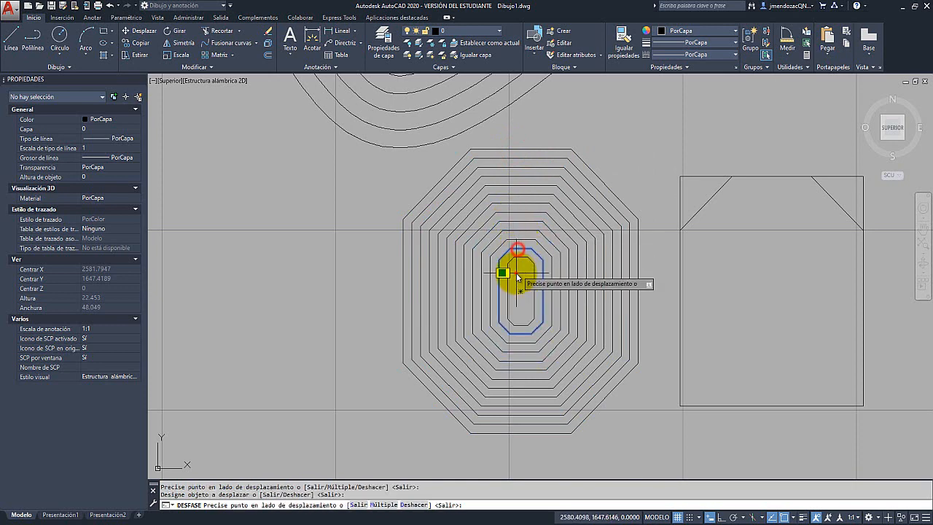
left_click(516, 266)
left_click(516, 257)
left_click(521, 283)
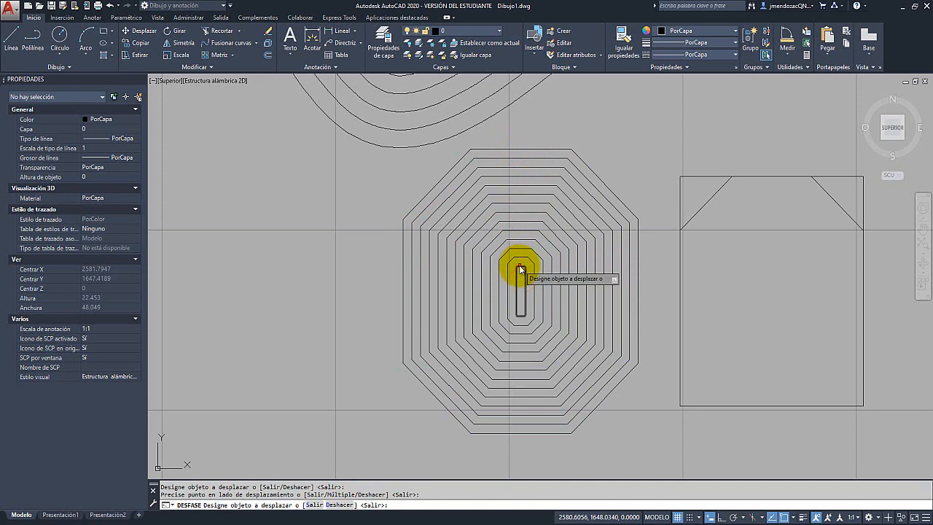
Try to offset the narrow innermost shape of the nested set inward once more at a distance of 0.5
left_click(518, 270)
left_click(526, 281)
scroll(535, 291, "up", 2)
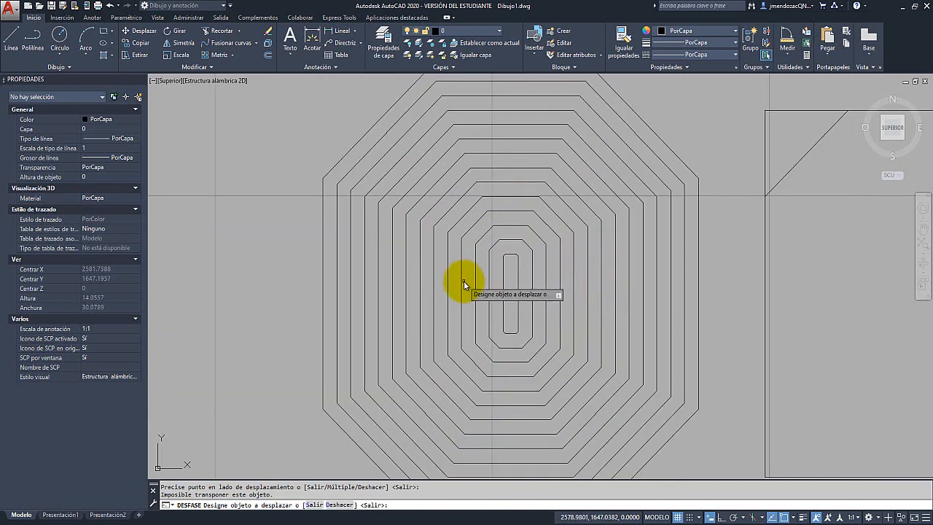
scroll(416, 297, "down", 2)
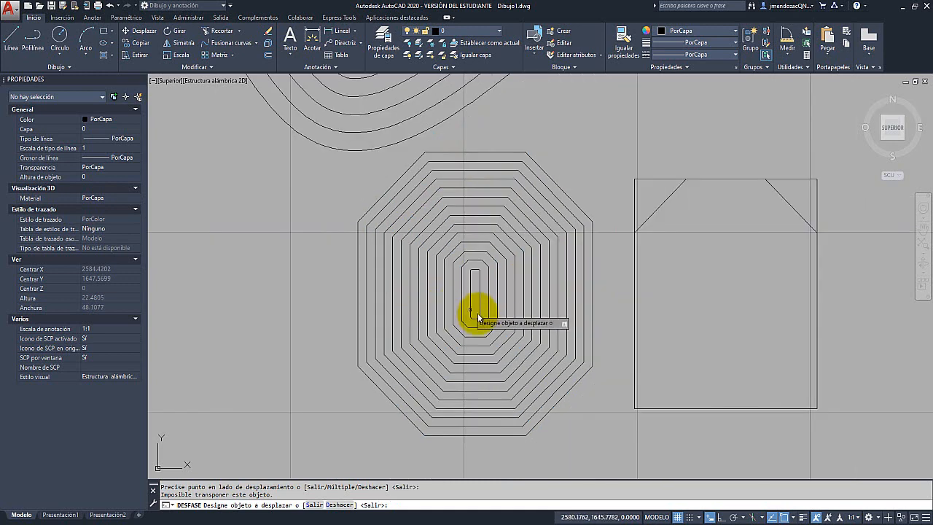
Draw a circle by centre and radius in the empty area above and to the right of the rectangle with diagonal corners
scroll(478, 314, "down", 3)
middle_click_drag(505, 315, 488, 333)
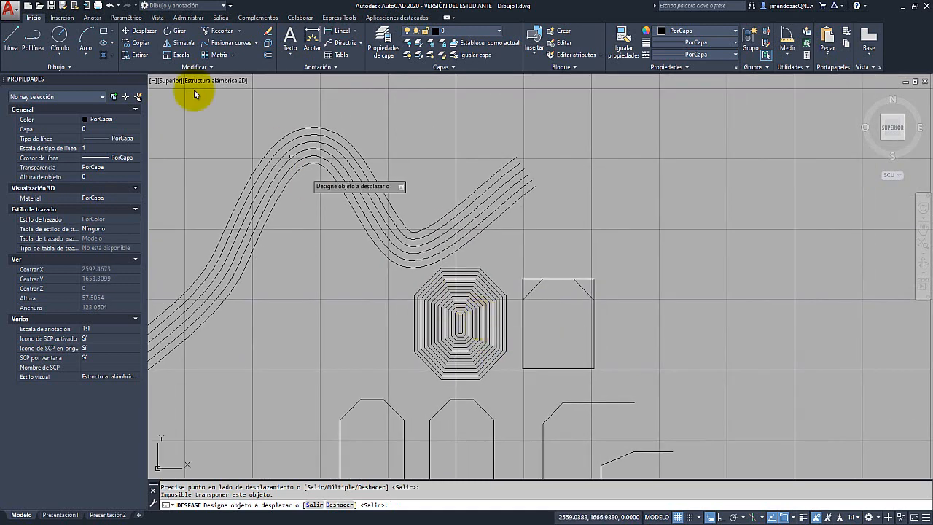
left_click(60, 35)
left_click(631, 255)
left_click(649, 231)
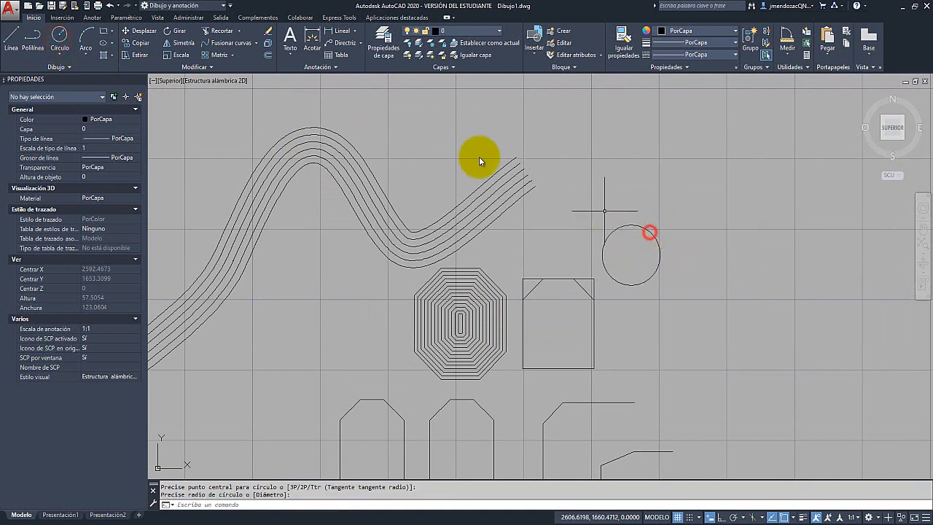
Offset the circle inward four times at a distance of 0.5, each from the newest inner copy
left_click(267, 56)
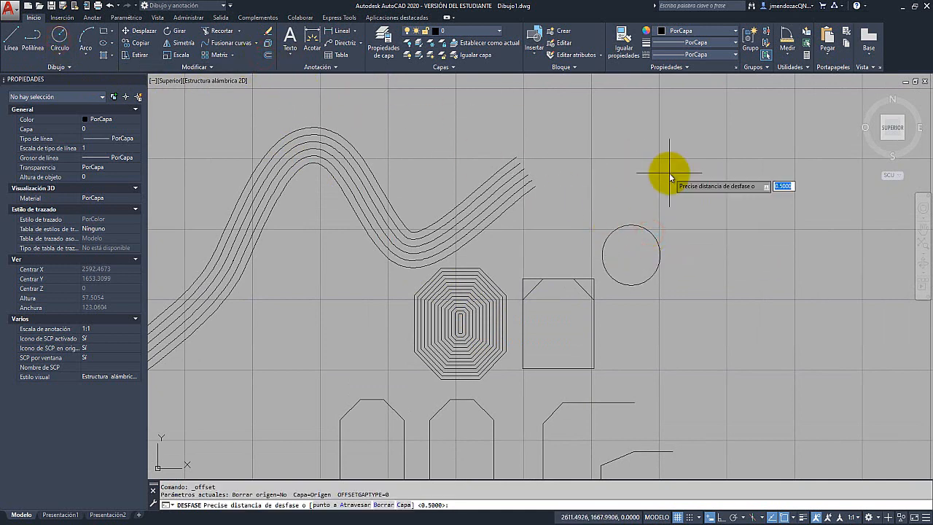
key("Return")
left_click(639, 226)
left_click(636, 244)
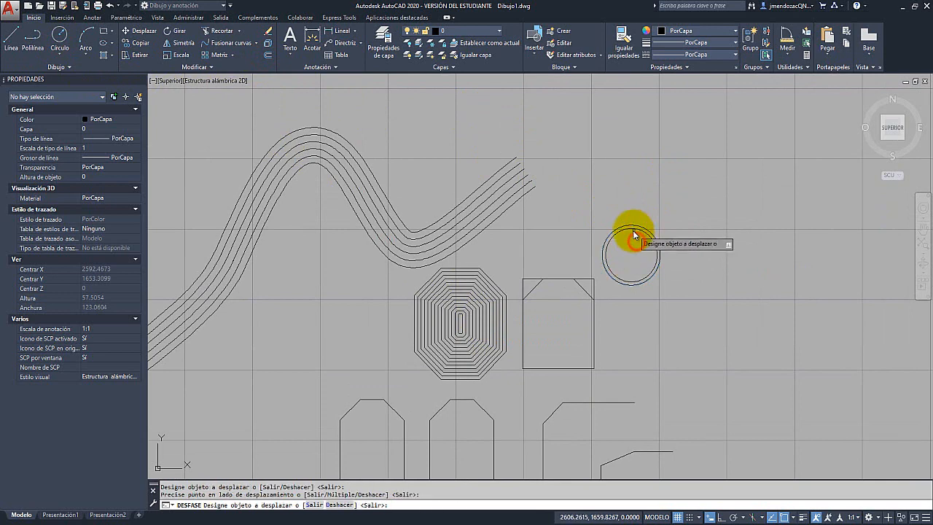
left_click(633, 230)
left_click(633, 244)
left_click(631, 235)
left_click(631, 245)
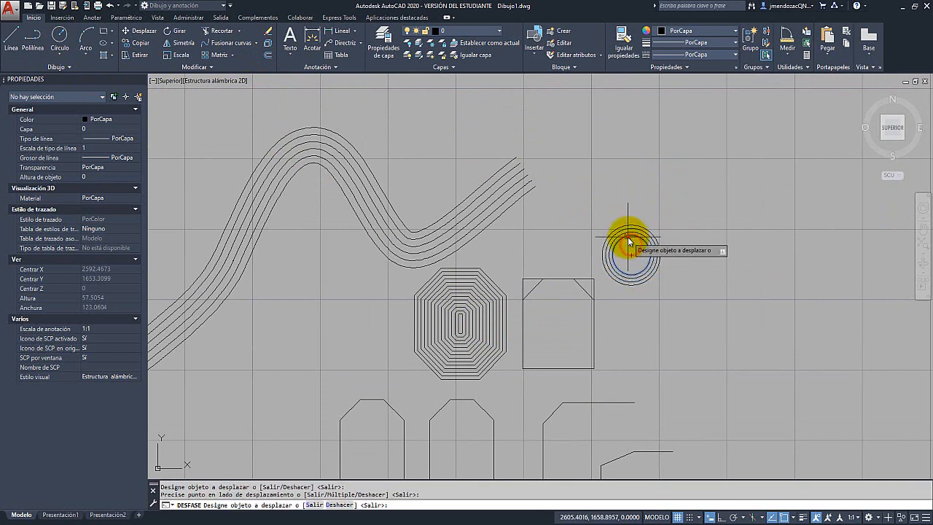
left_click(630, 238)
left_click(629, 249)
Offset the original circle outward twice at a distance of 0.5, each from the outermost circle, and finish the command
left_click(627, 228)
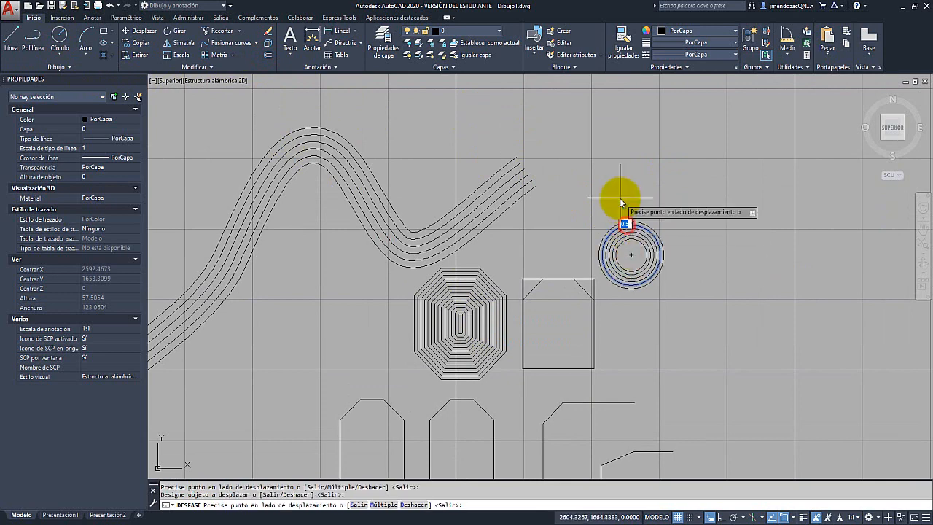
left_click(621, 201)
left_click(627, 220)
left_click(617, 206)
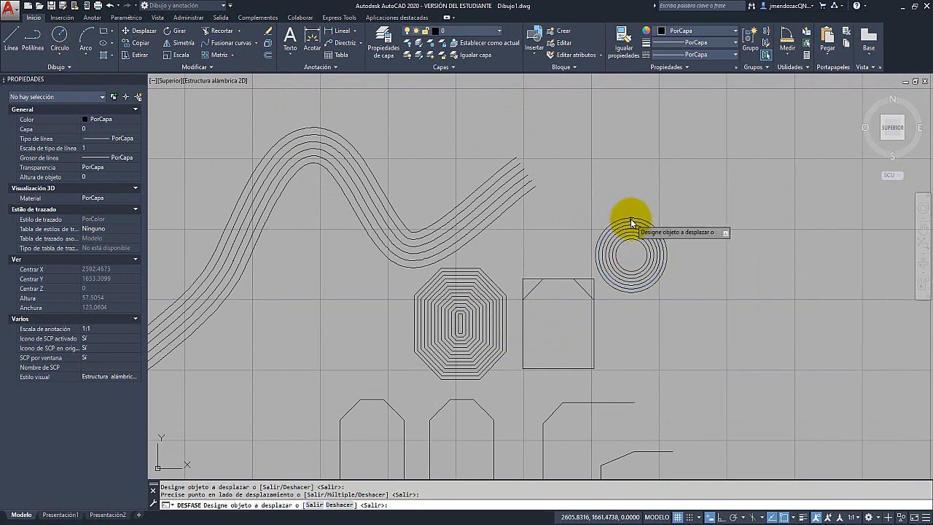
key("Escape")
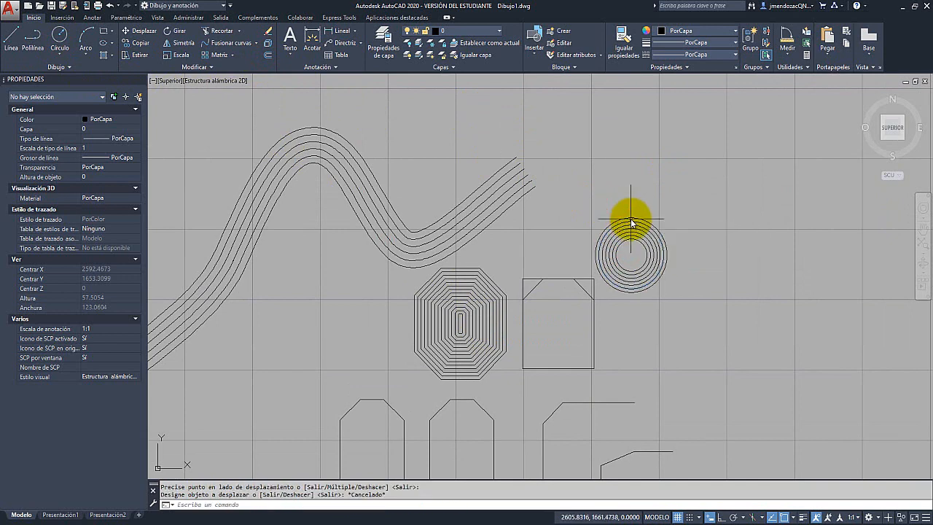
Offset the left of the two lower chamfered rectangles outward by the gap picked between their facing lower corners, about 3.77
mouse_move(645, 250)
middle_mouse_down()
mouse_move(610, 245)
mouse_move(628, 176)
mouse_move(591, 179)
middle_mouse_up()
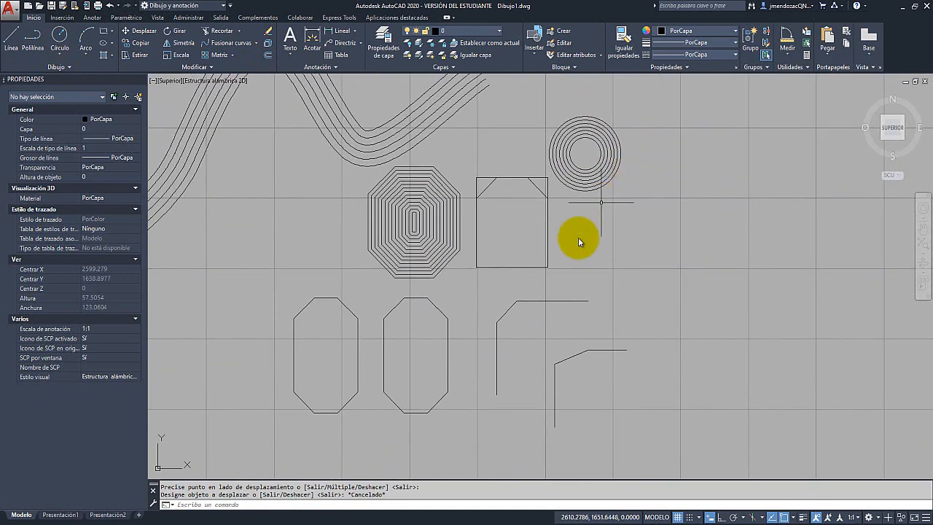
mouse_move(565, 283)
middle_mouse_down()
mouse_move(660, 247)
mouse_move(683, 249)
middle_mouse_up()
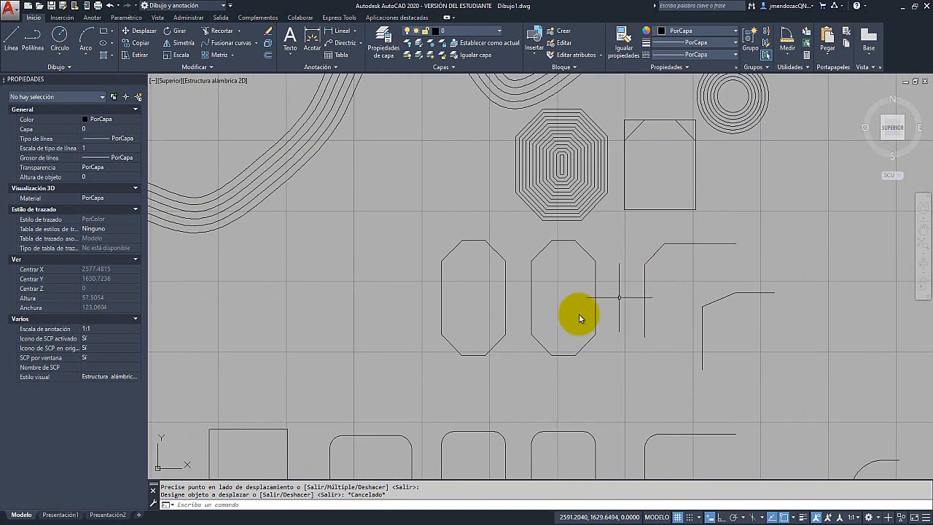
middle_click_drag(520, 336, 552, 333)
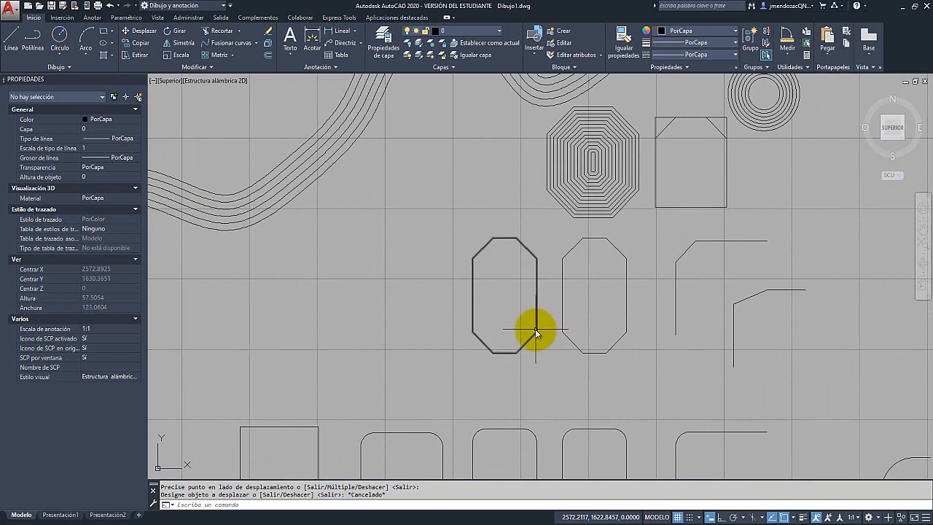
left_click(267, 55)
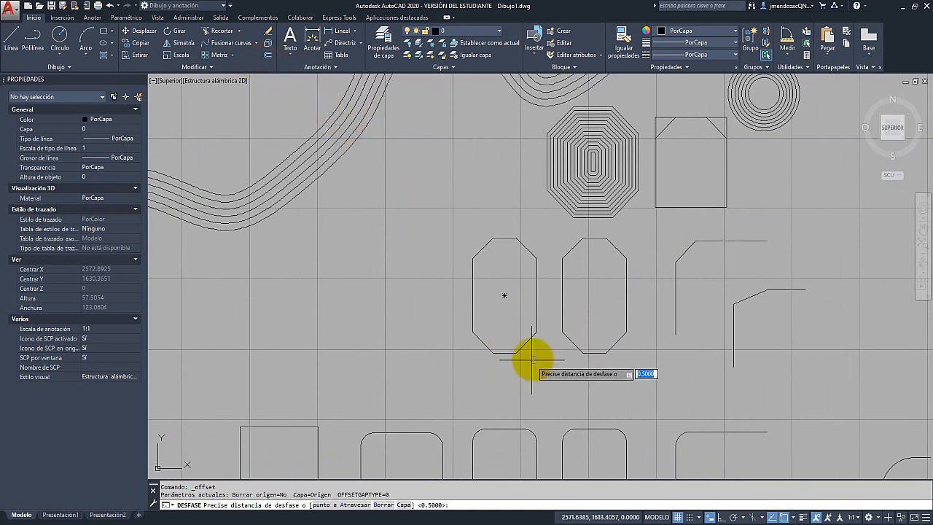
scroll(532, 358, "up", 5)
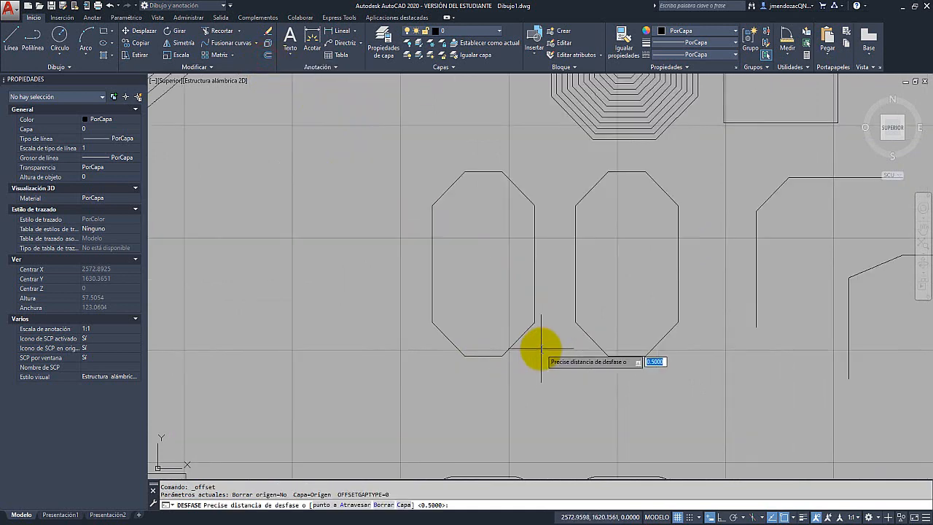
left_click(532, 307)
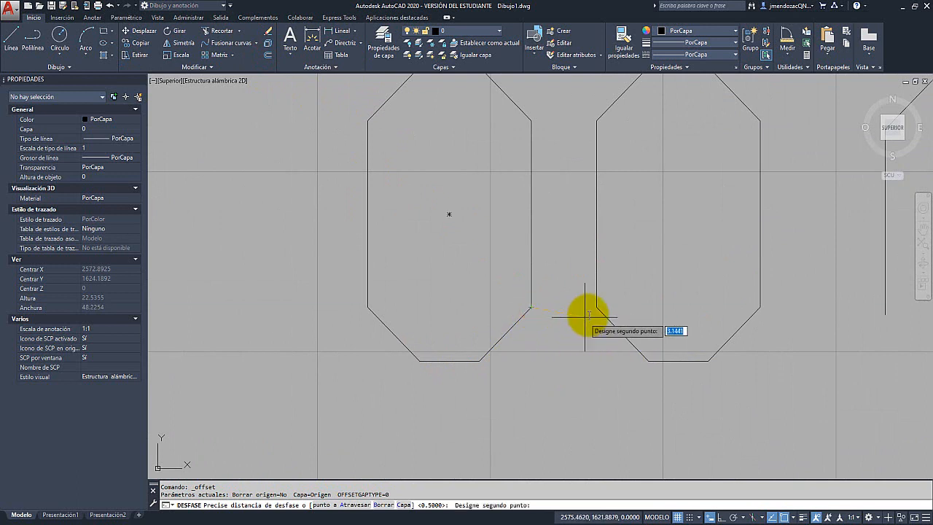
left_click(596, 307)
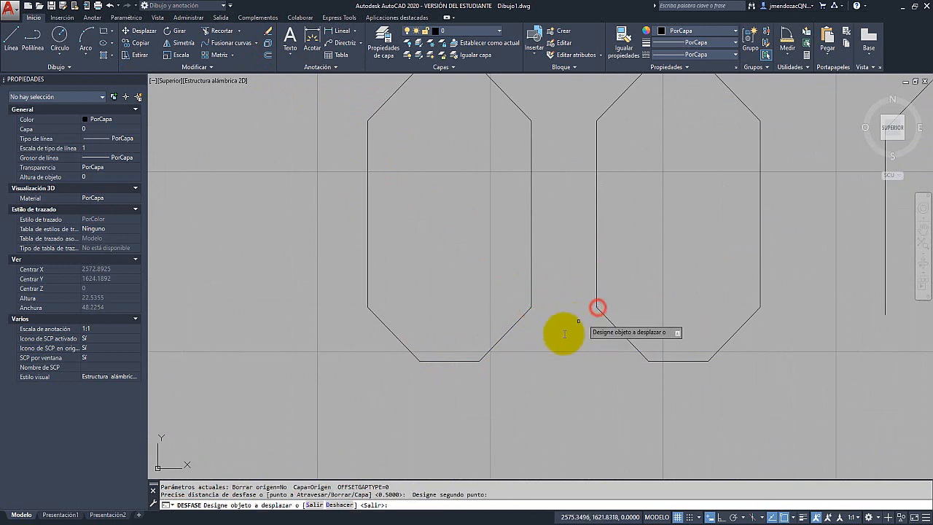
scroll(546, 341, "down", 2)
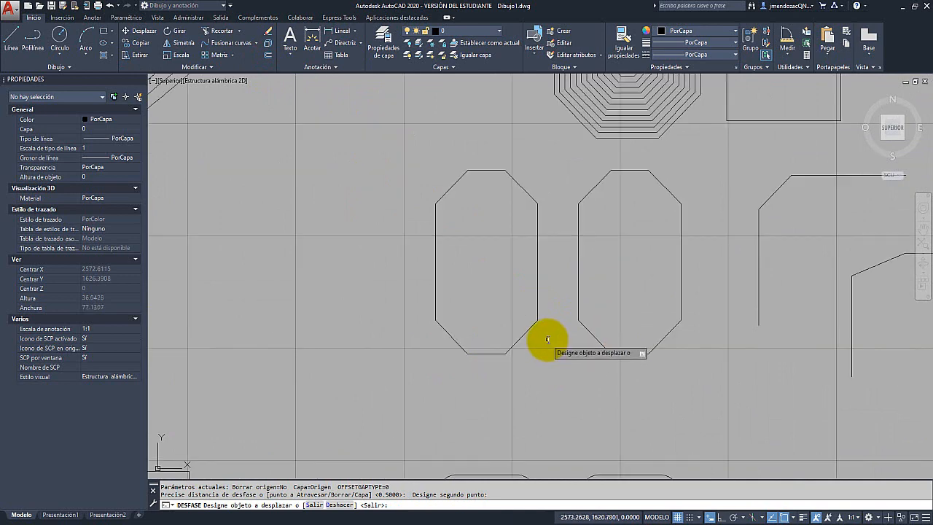
left_click(537, 308)
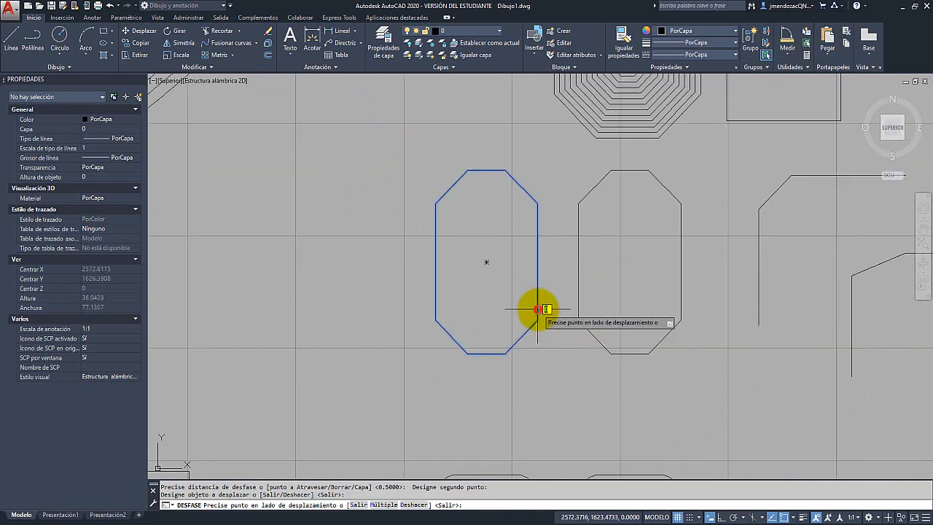
left_click(621, 294)
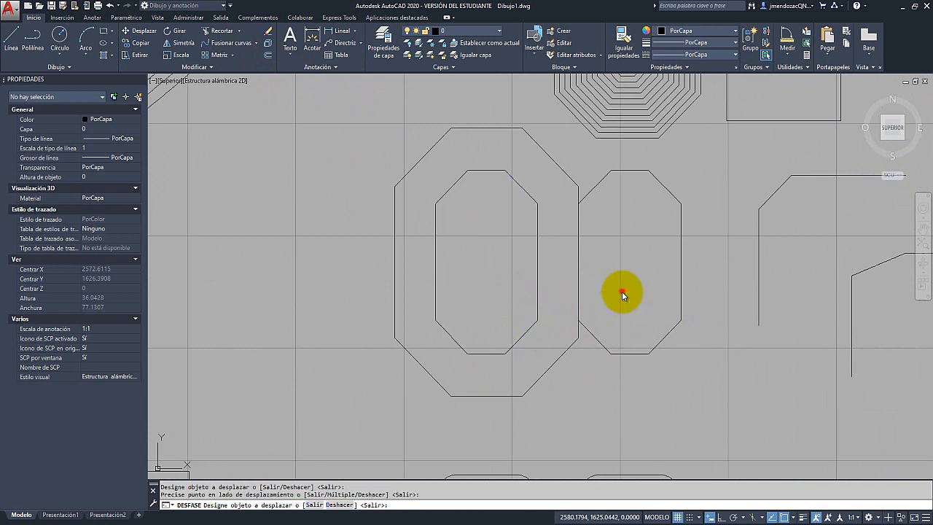
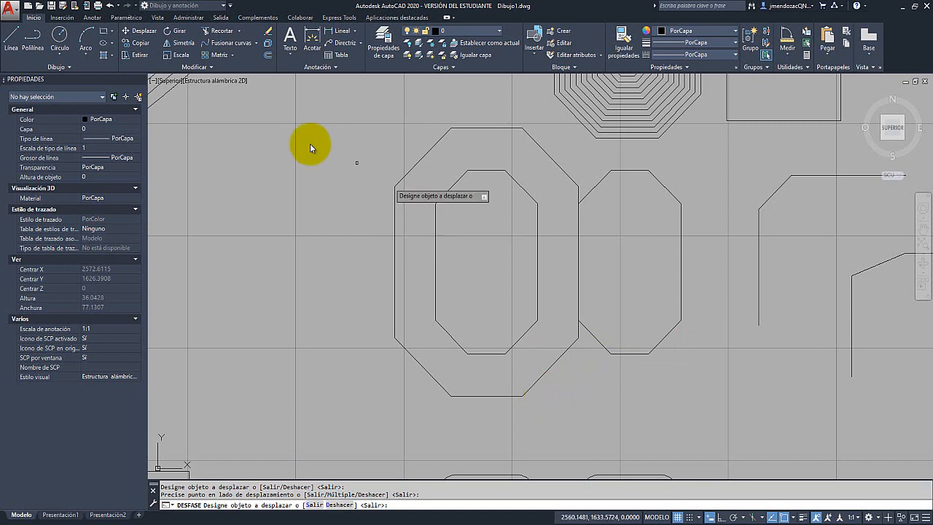
Offset the right chamfered rectangle outward by the same corner-to-corner gap, picked from its lower corner back to the left rectangle
left_click(269, 59)
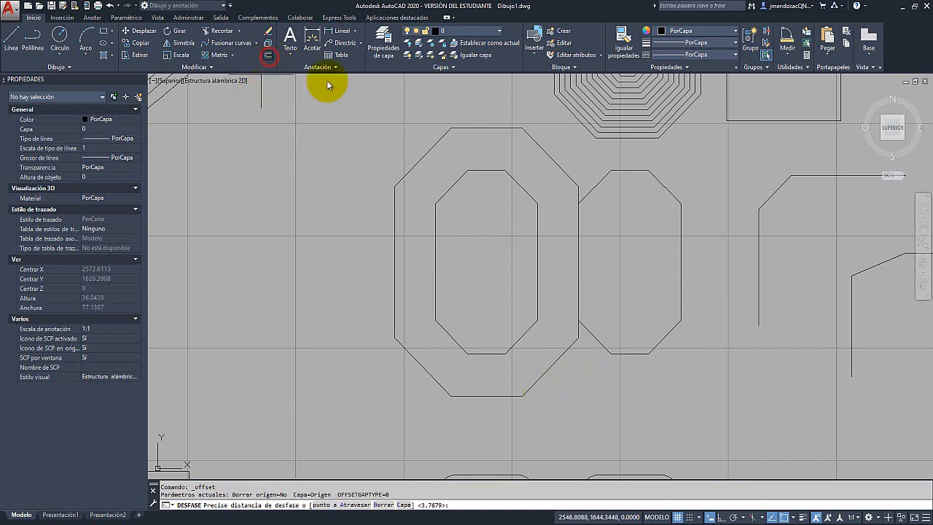
left_click(578, 321)
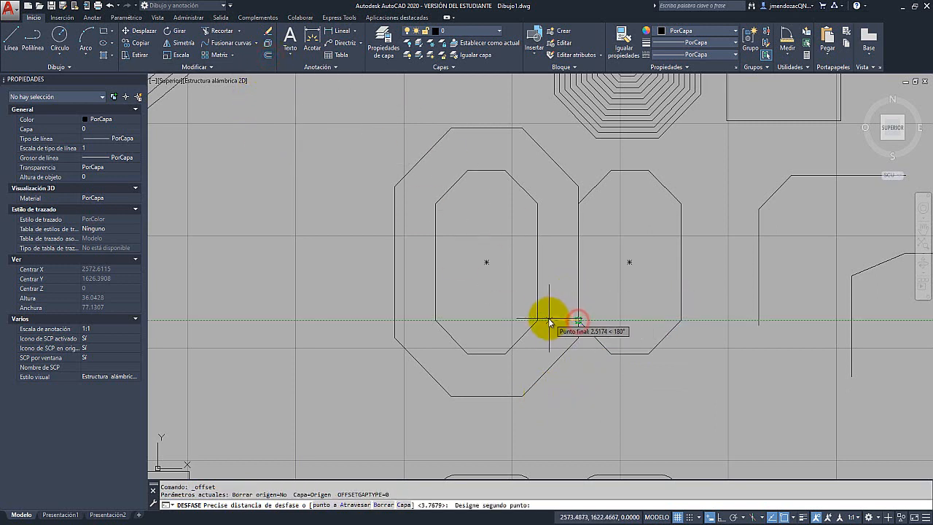
left_click(538, 321)
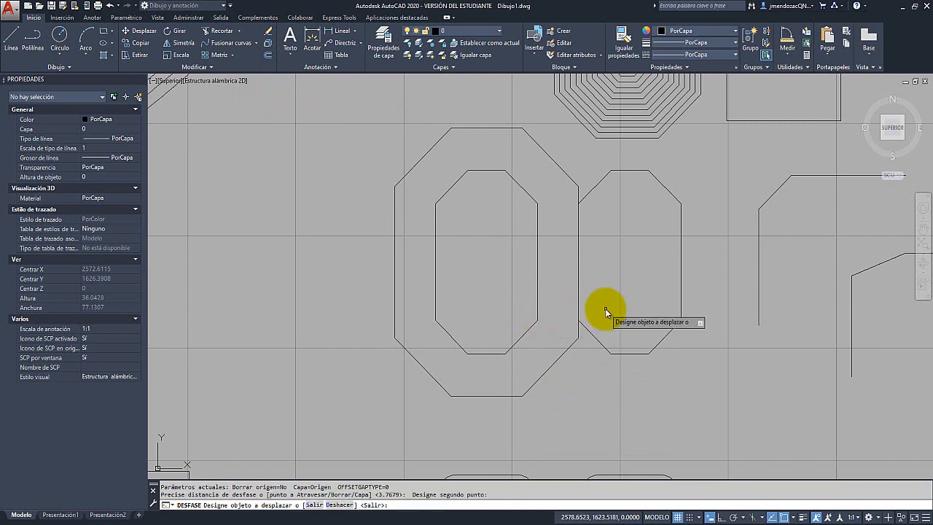
left_click(590, 334)
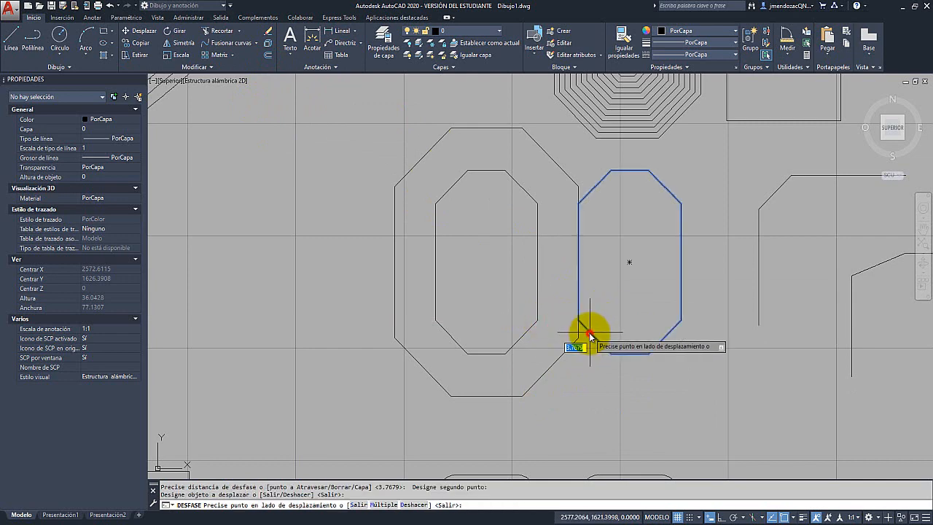
left_click(577, 384)
Trim away the upper overlapping segments where the outer outlines of the two chamfered rectangles cross
scroll(512, 383, "down", 2)
scroll(566, 252, "down", 2)
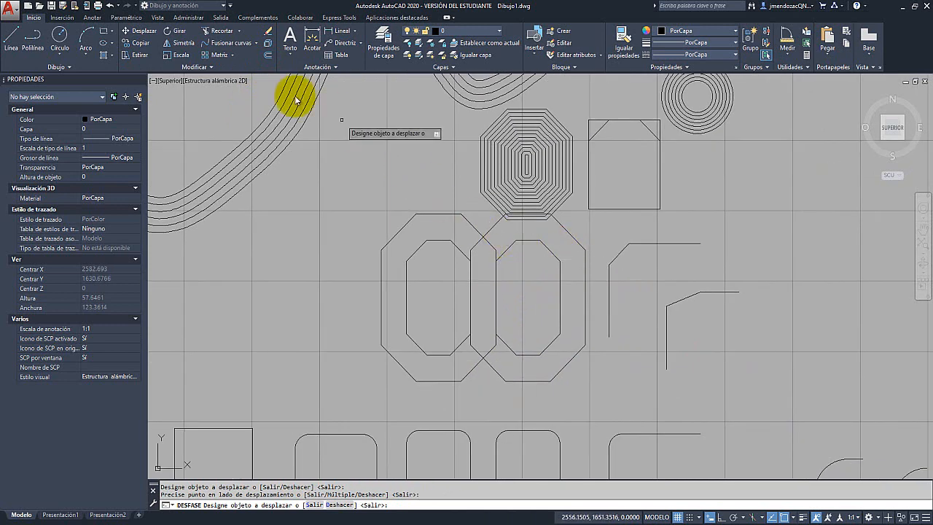
left_click(223, 34)
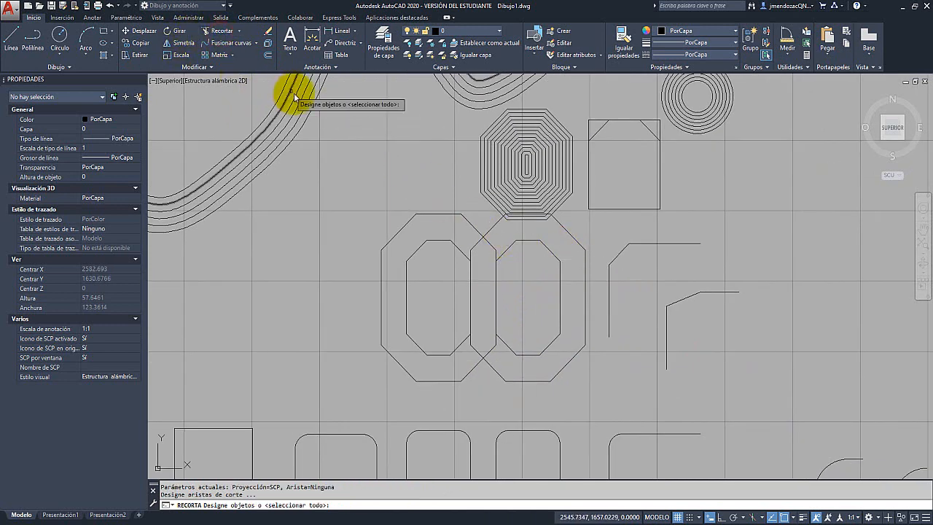
left_click(492, 246)
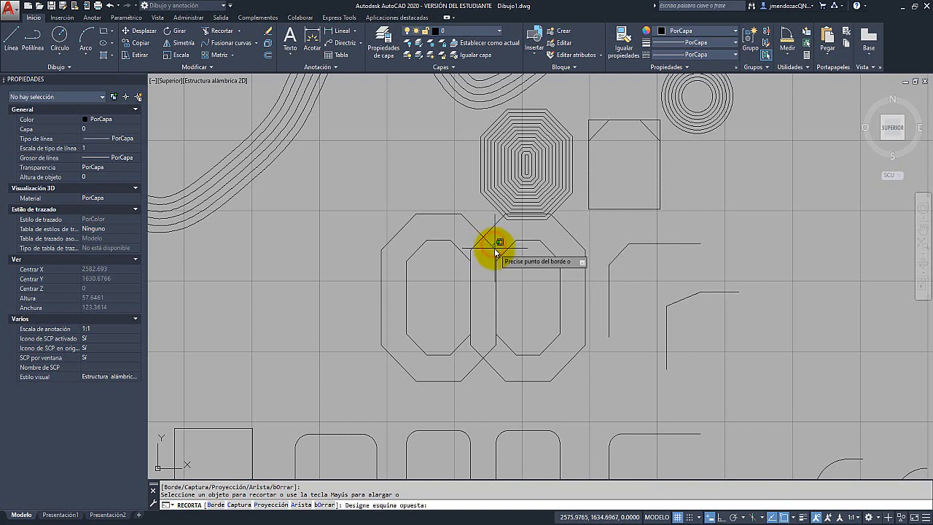
left_click(493, 250)
left_click(494, 255)
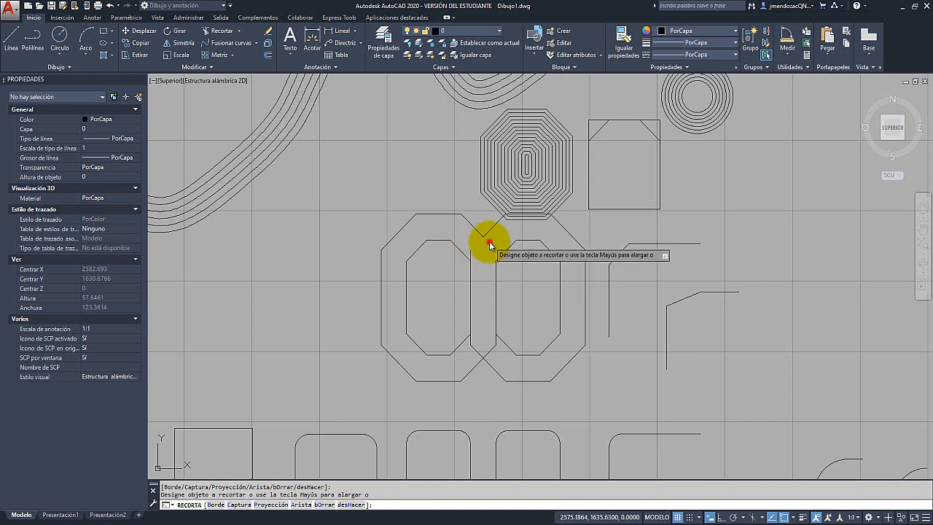
left_click(487, 242)
left_click(470, 253)
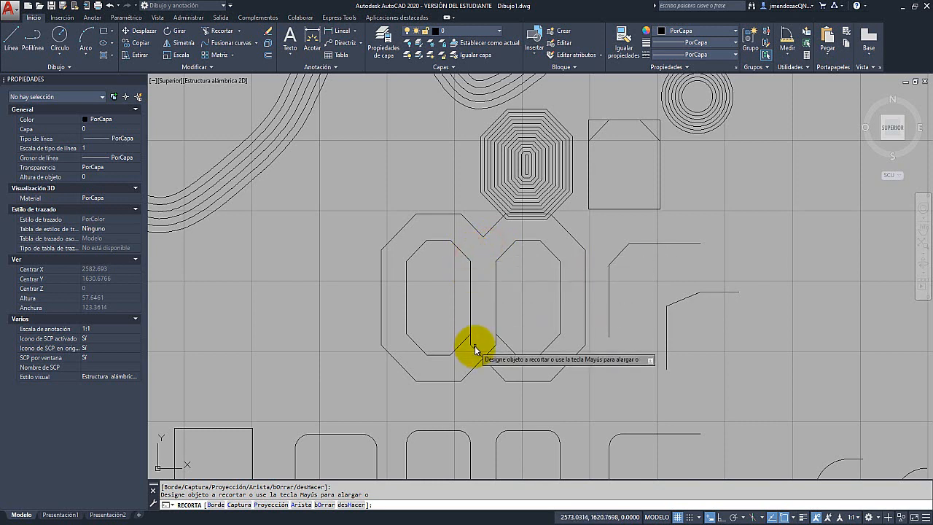
Trim the lower overlapping segments between the two outer outlines, leaving one merged contour, and finish the Trim command
left_click(475, 344)
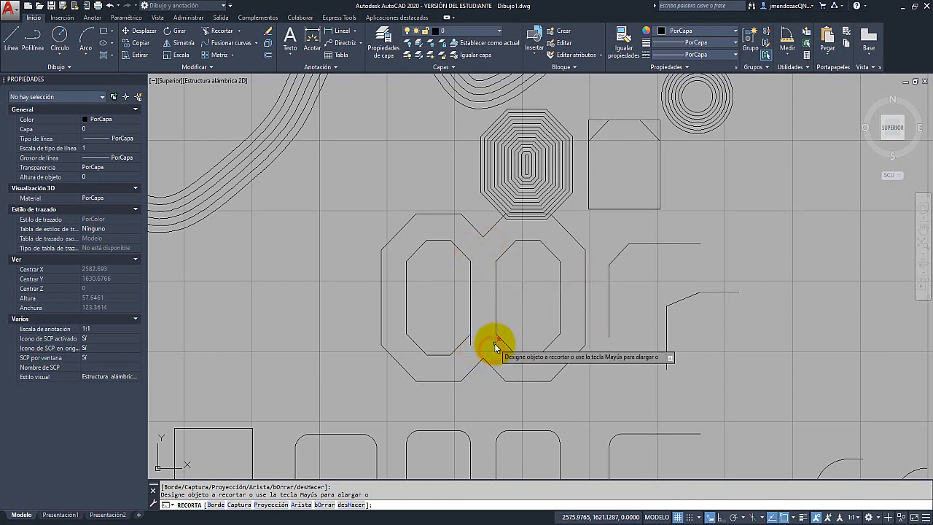
left_click(494, 344)
left_click(475, 340)
left_click(469, 344)
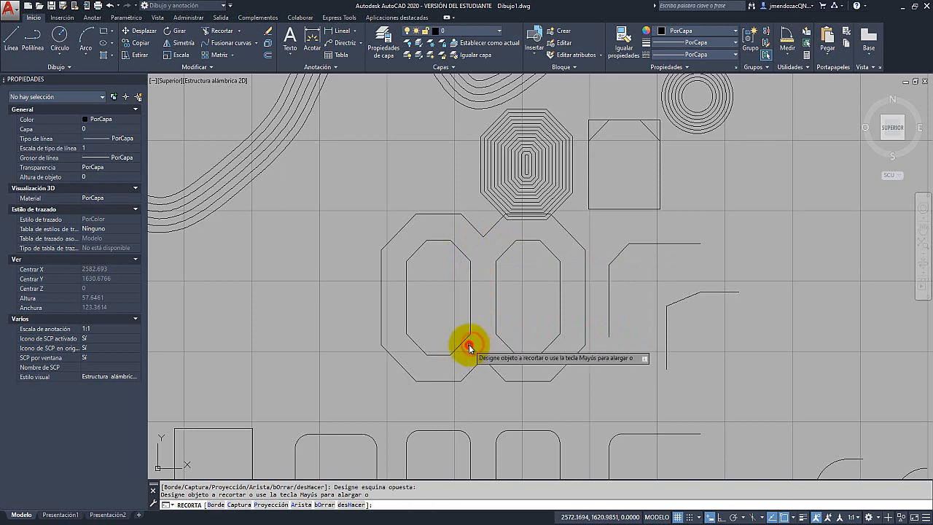
key("Escape")
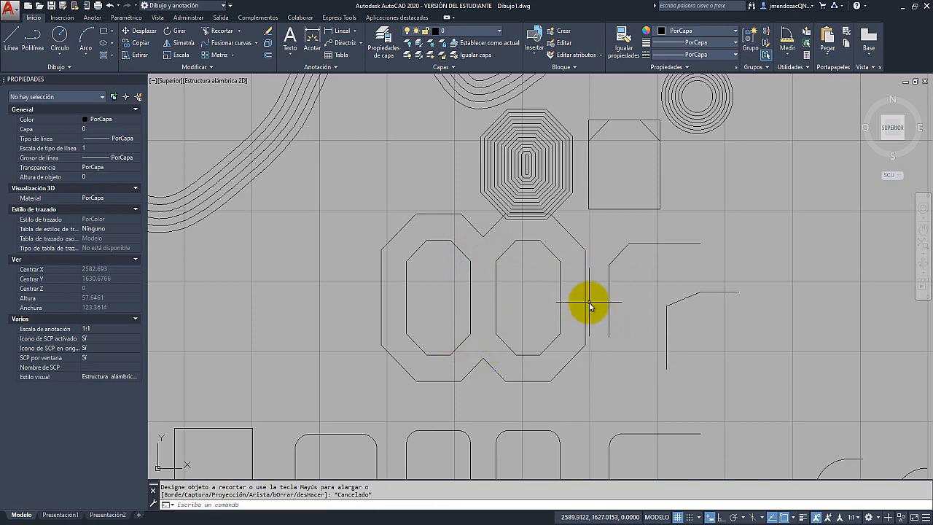
Draw a 10-unit horizontal line with Ortho on in the empty area beyond the open chamfered corners
scroll(590, 306, "up", 2)
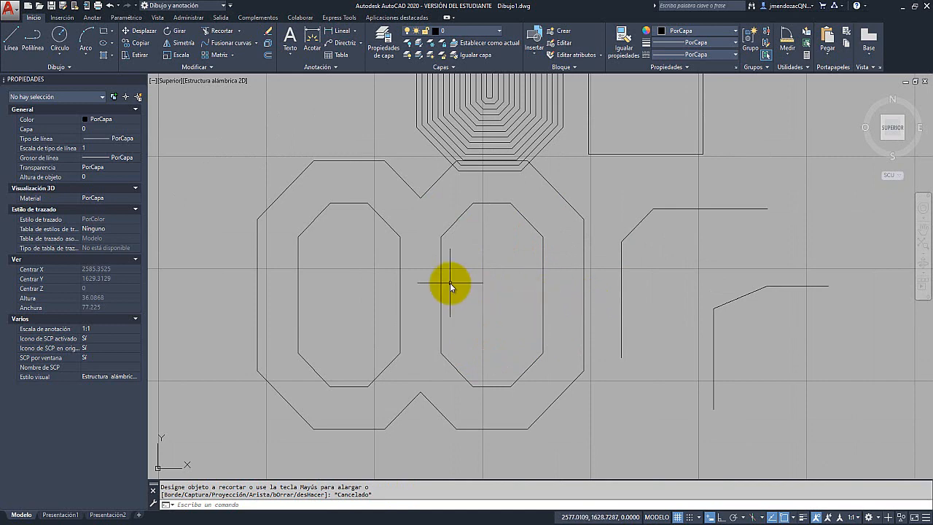
scroll(432, 300, "down", 4)
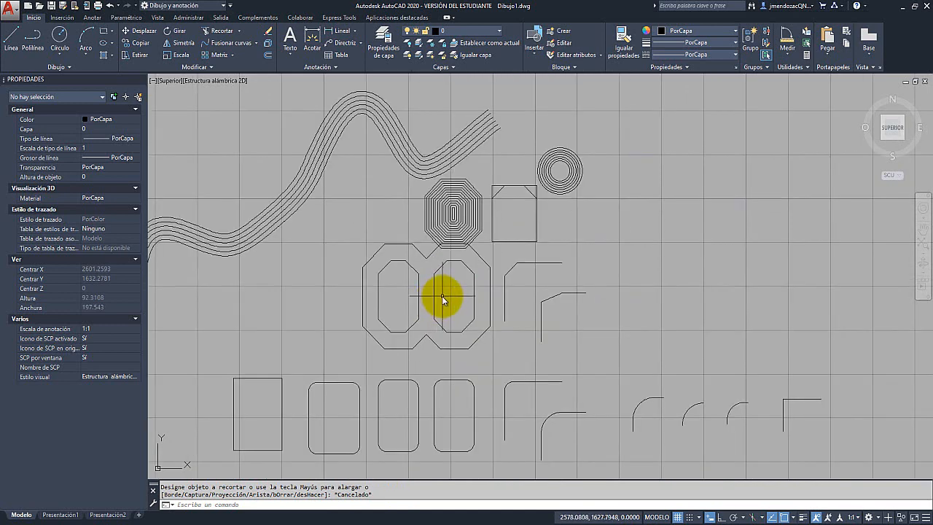
left_click(11, 36)
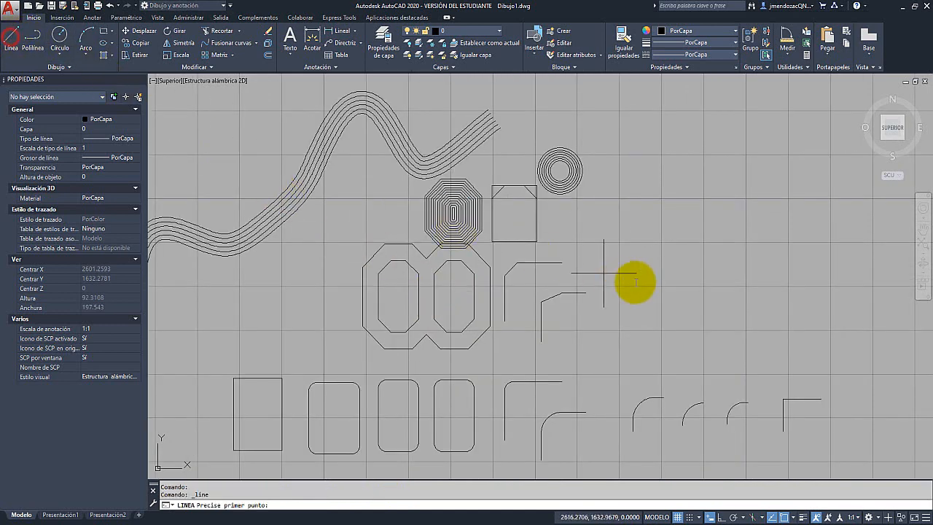
scroll(546, 306, "up", 3)
left_click(519, 315)
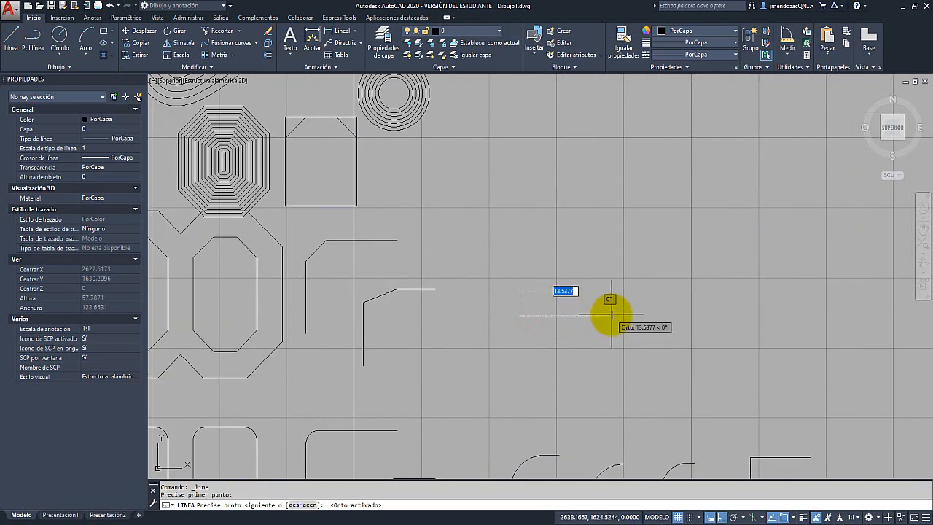
type("10")
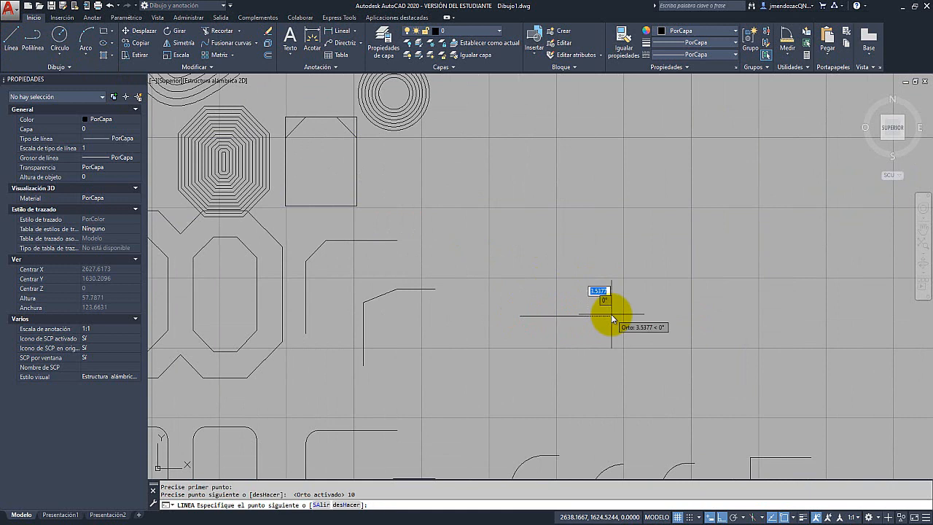
key("Return")
key("Escape")
Offset the new line upward by 1, and offset the resulting copy upward by 2
scroll(552, 312, "up", 6)
middle_click_drag(551, 312, 488, 356)
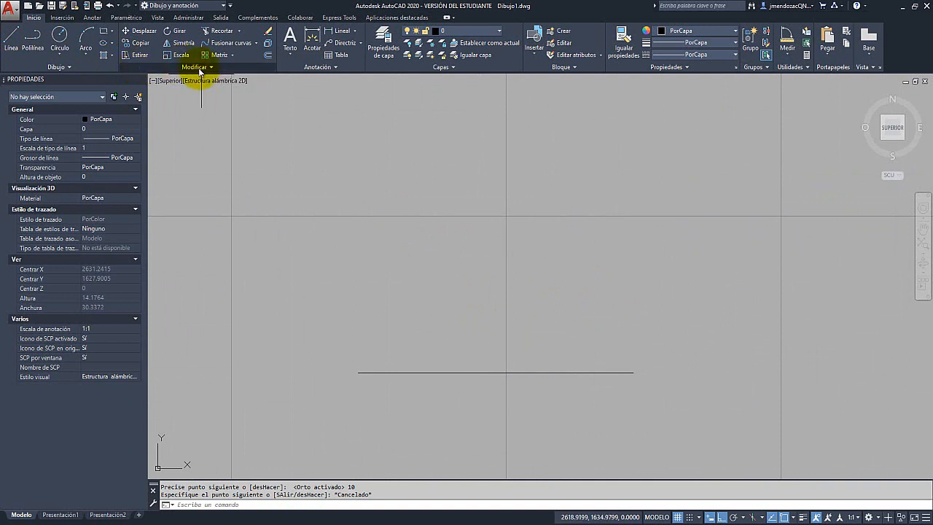
left_click(268, 58)
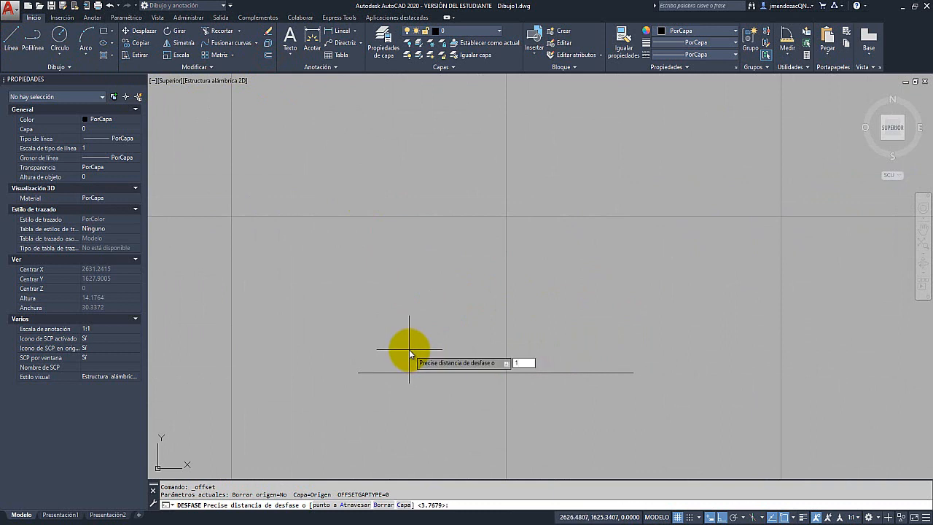
type("1")
key("Return")
left_click(367, 373)
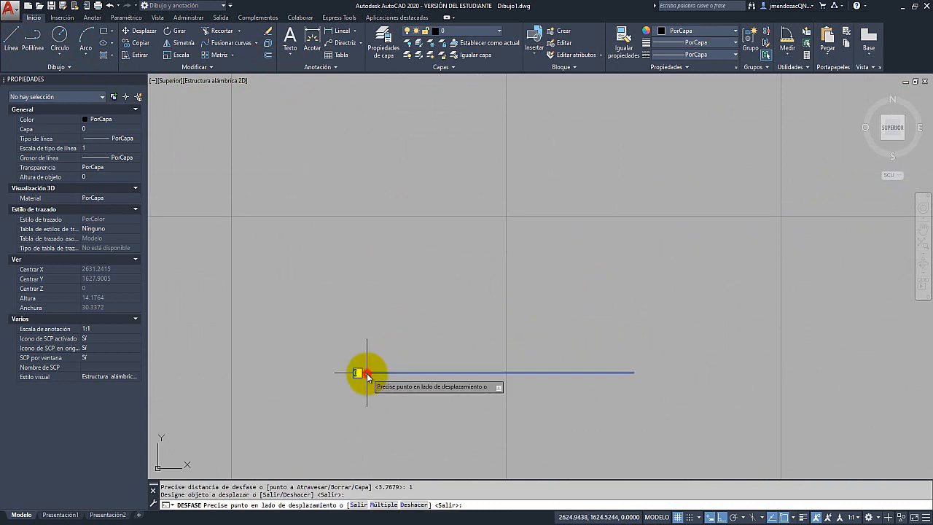
left_click(374, 326)
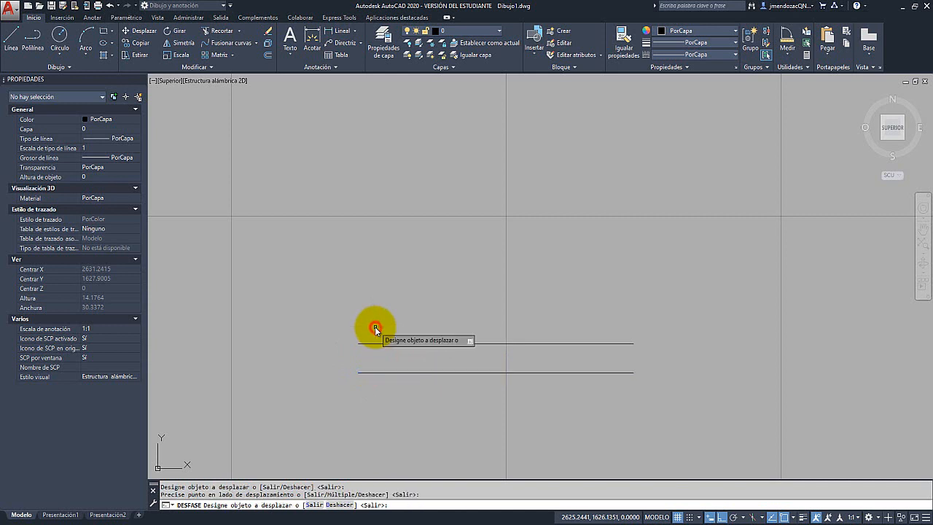
left_click(386, 344)
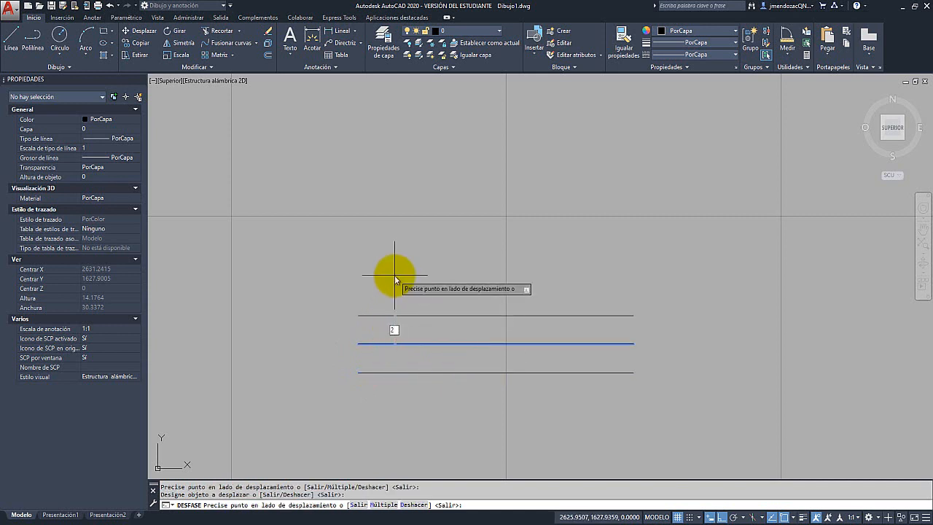
left_click(394, 275)
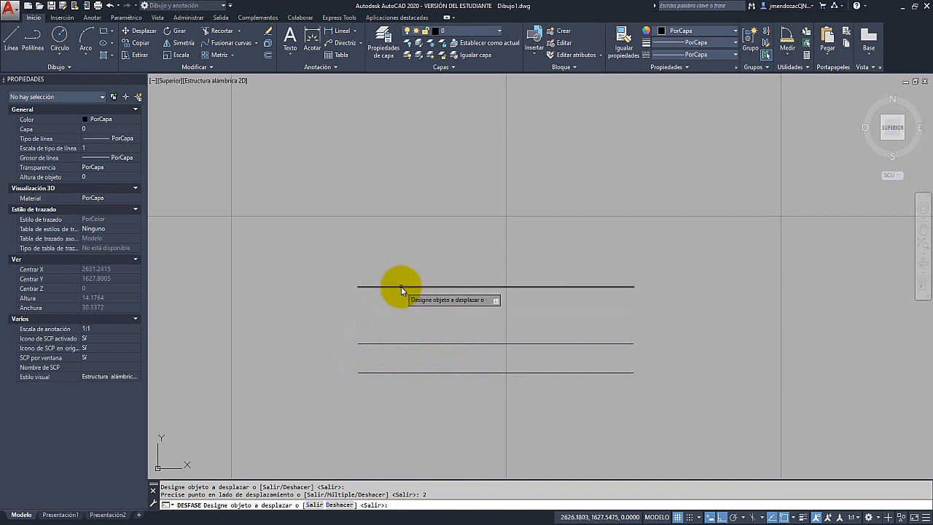
Continue the alternating pattern by offsetting the third line upward by 1 and its copy upward by 2
left_click(401, 286)
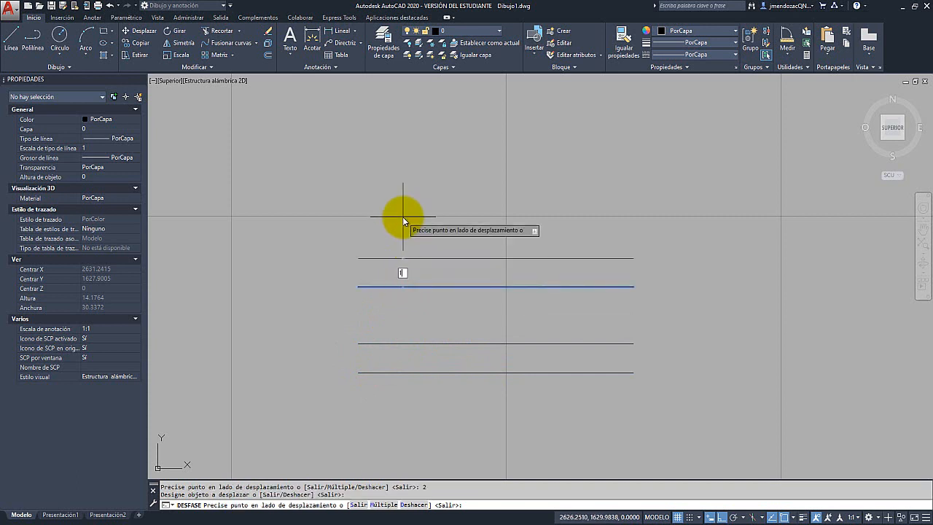
left_click(403, 218)
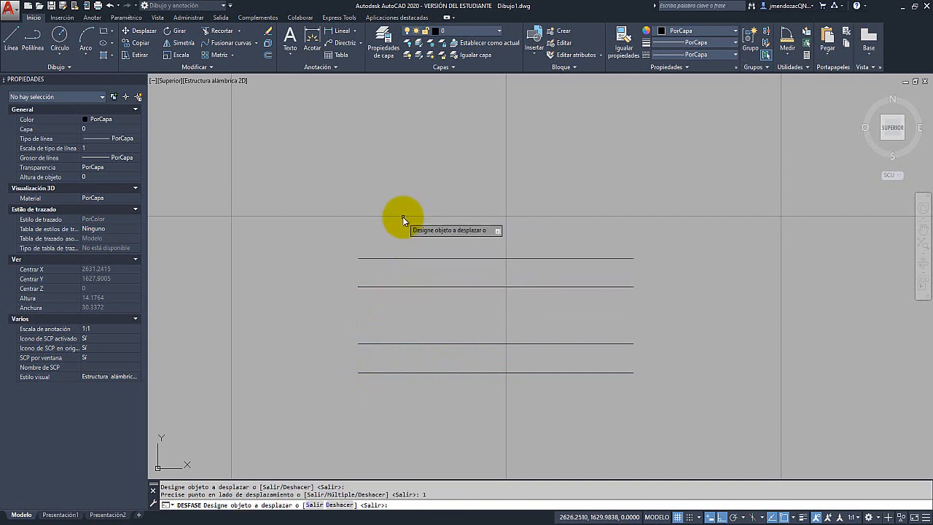
left_click(410, 258)
type("2")
key("Return")
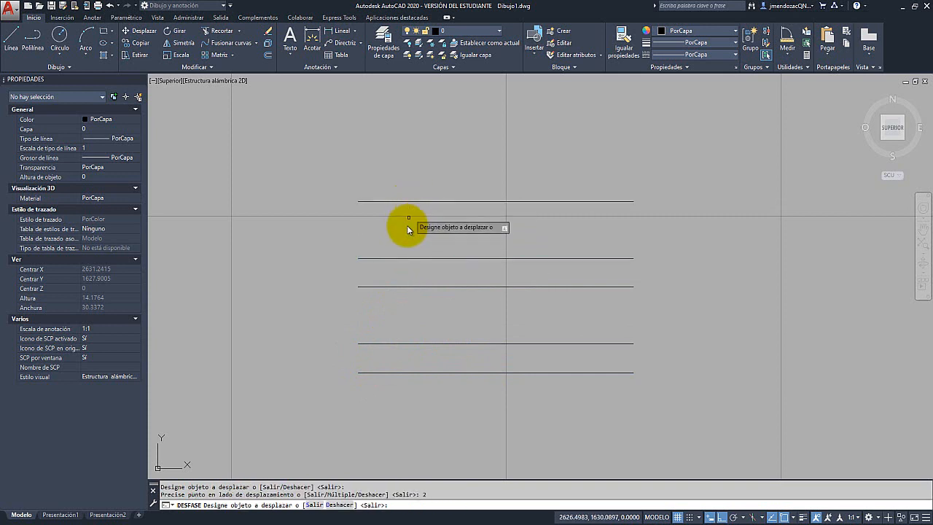
Offset the fifth line upward by 1 and its copy by 2, completing seven parallel lines, and end the Offset command
left_click(398, 203)
left_click(403, 168)
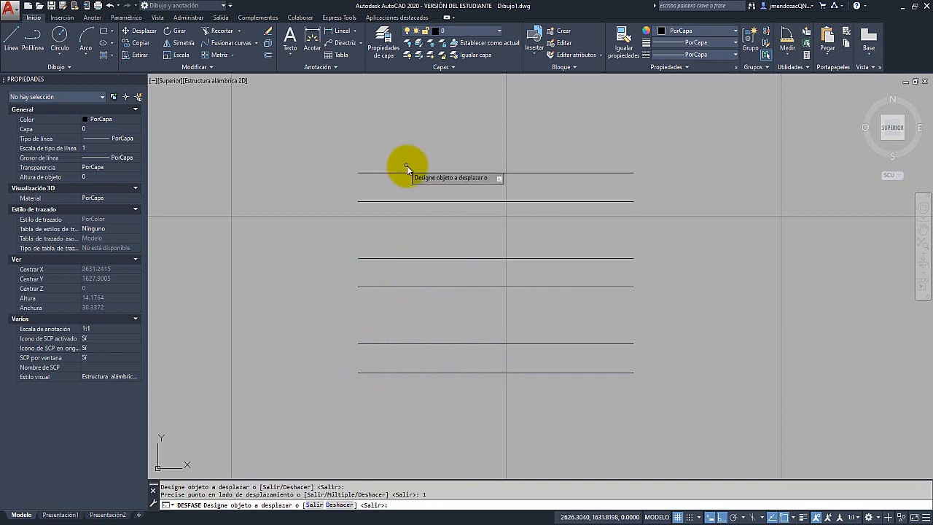
left_click(412, 172)
key("Return")
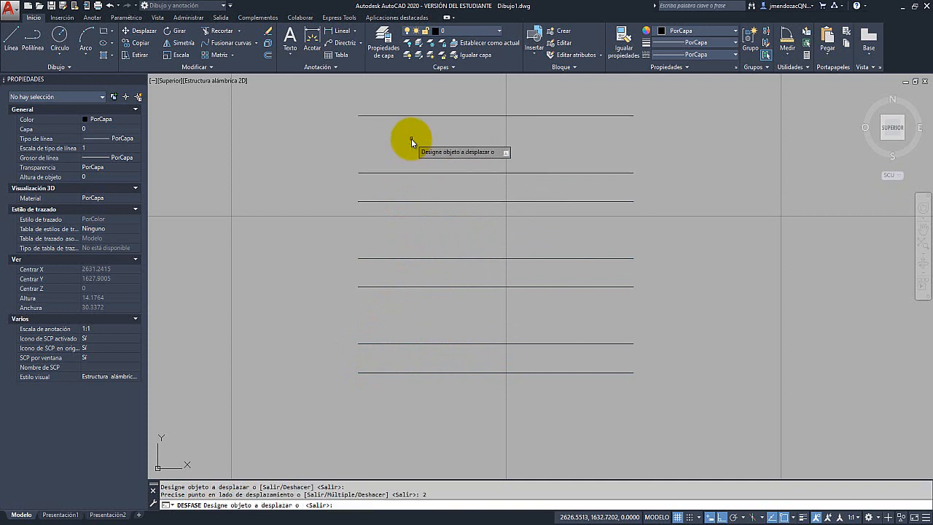
mouse_move(424, 152)
middle_mouse_down()
mouse_move(410, 185)
mouse_move(393, 186)
middle_mouse_up()
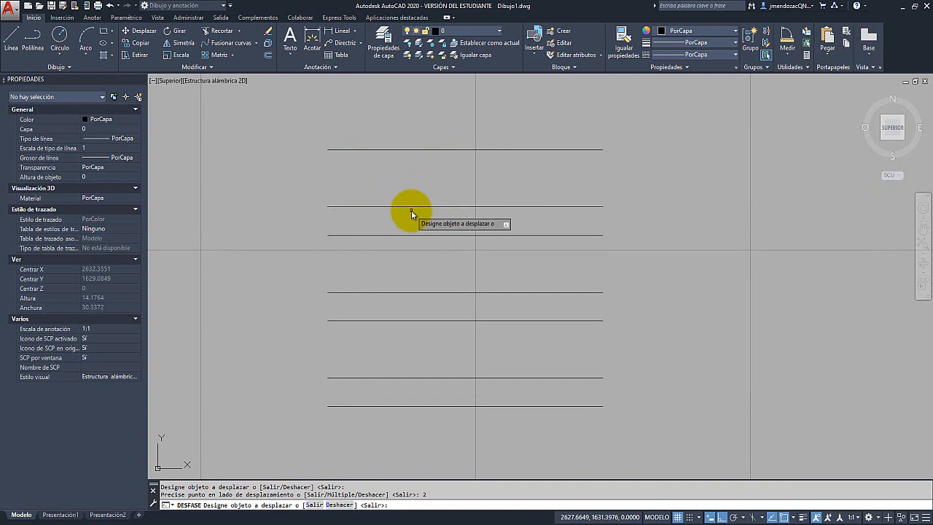
key("Escape")
scroll(483, 222, "down", 2)
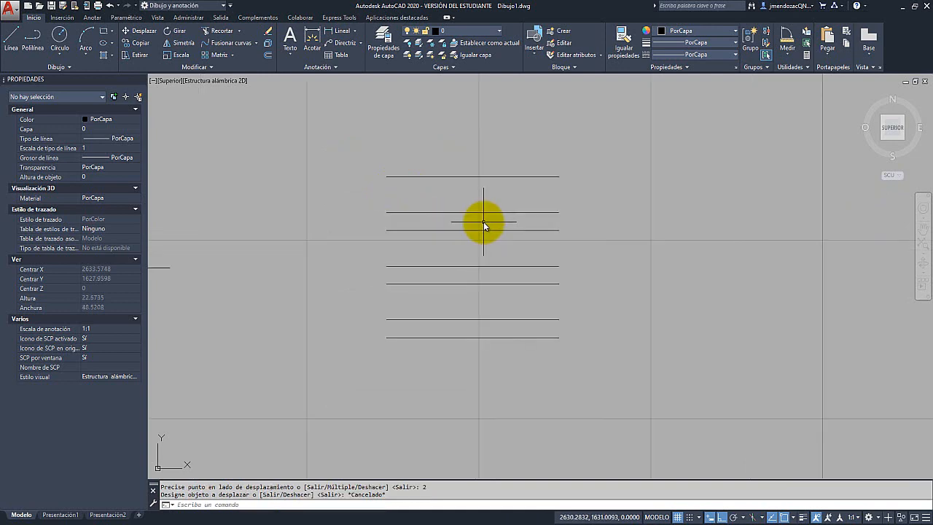
scroll(483, 221, "down", 3)
middle_click_drag(419, 276, 622, 248)
middle_click_drag(414, 249, 554, 239)
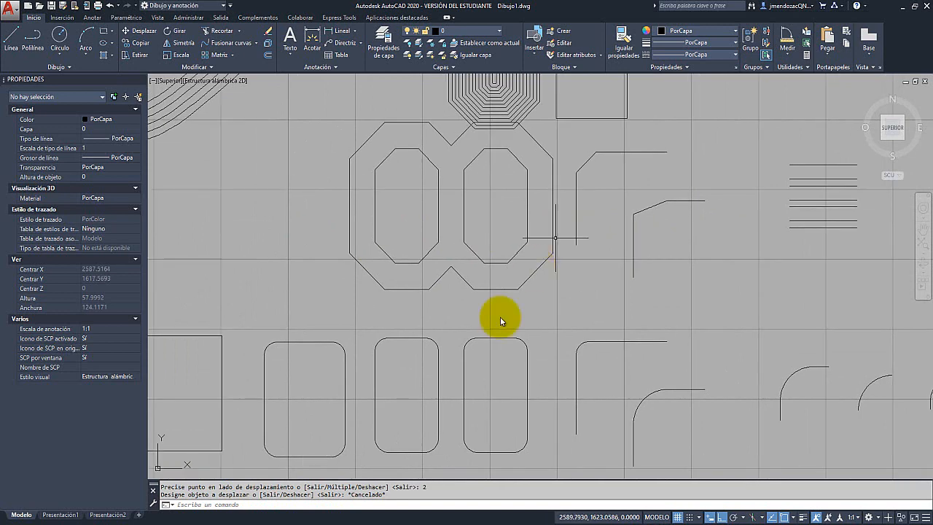
left_click(417, 341)
scroll(444, 334, "up", 2)
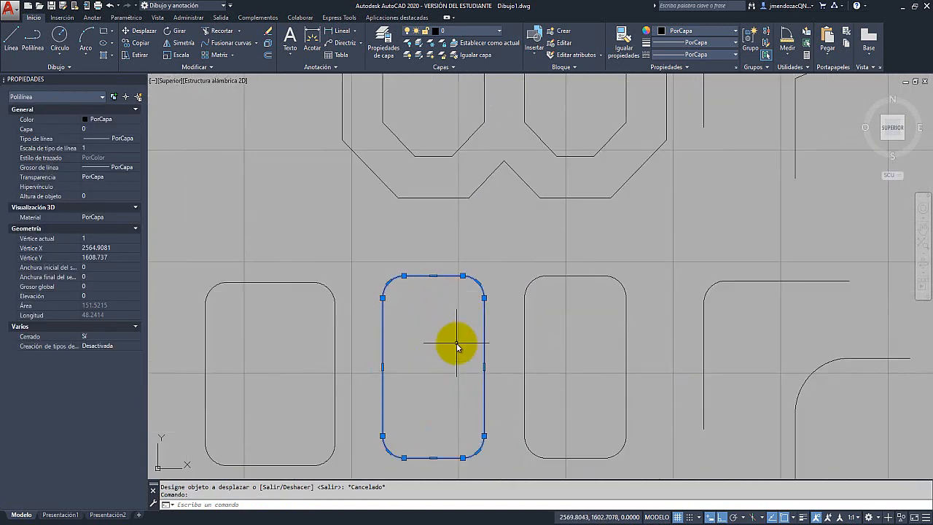
scroll(457, 346, "down", 4)
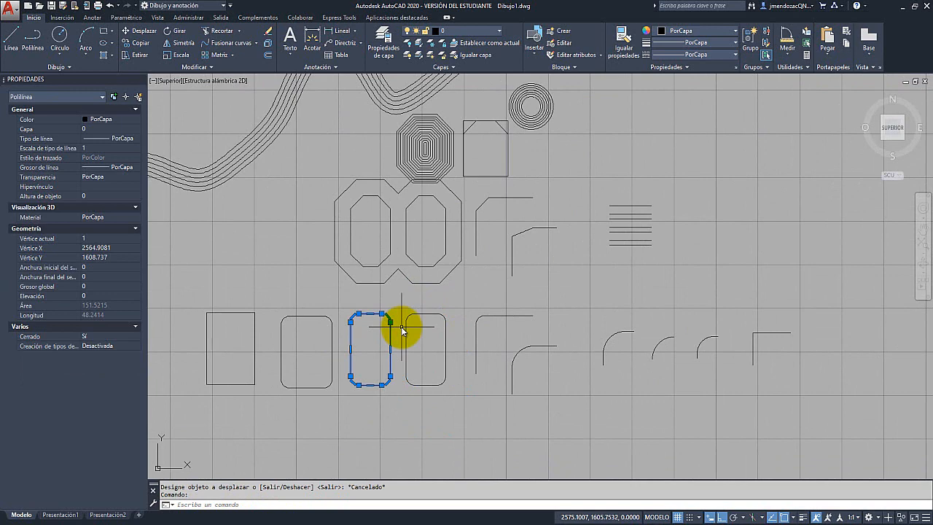
scroll(354, 327, "up", 2)
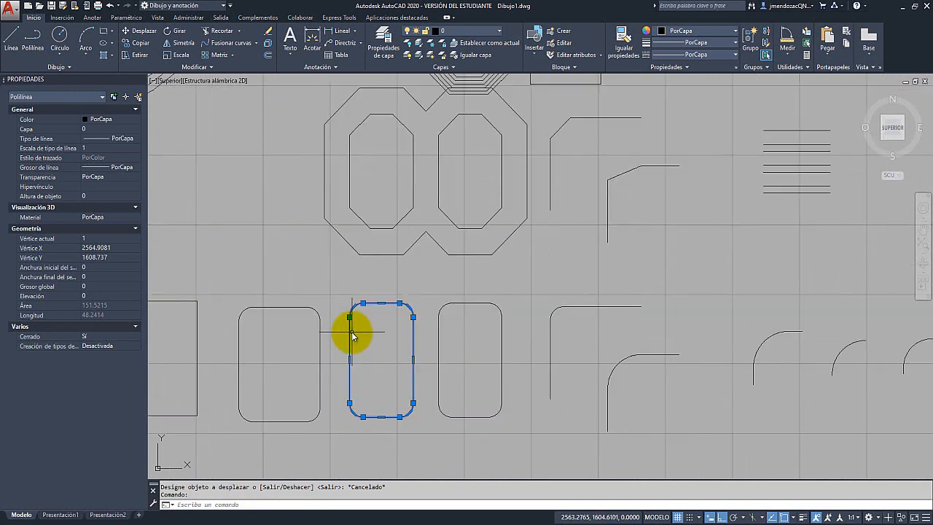
middle_click_drag(354, 328, 360, 270)
left_click(268, 55)
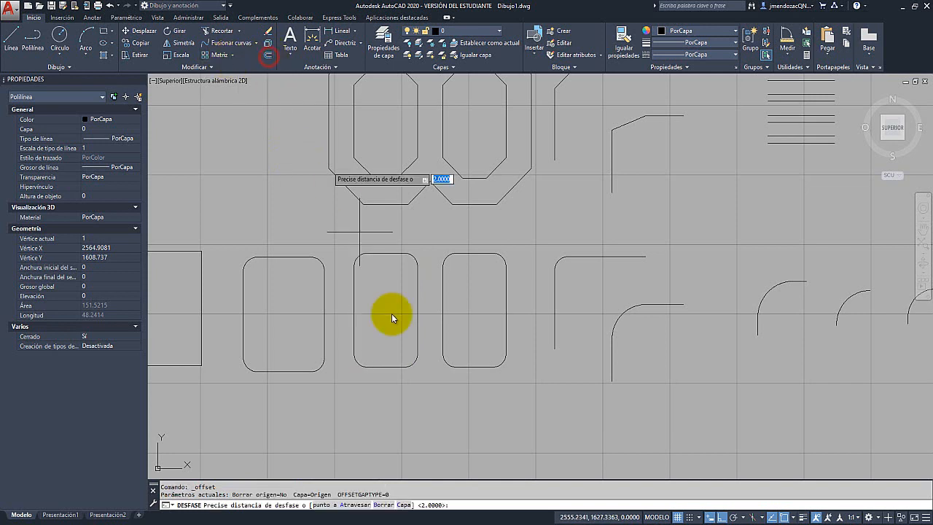
key("Return")
left_click(381, 255)
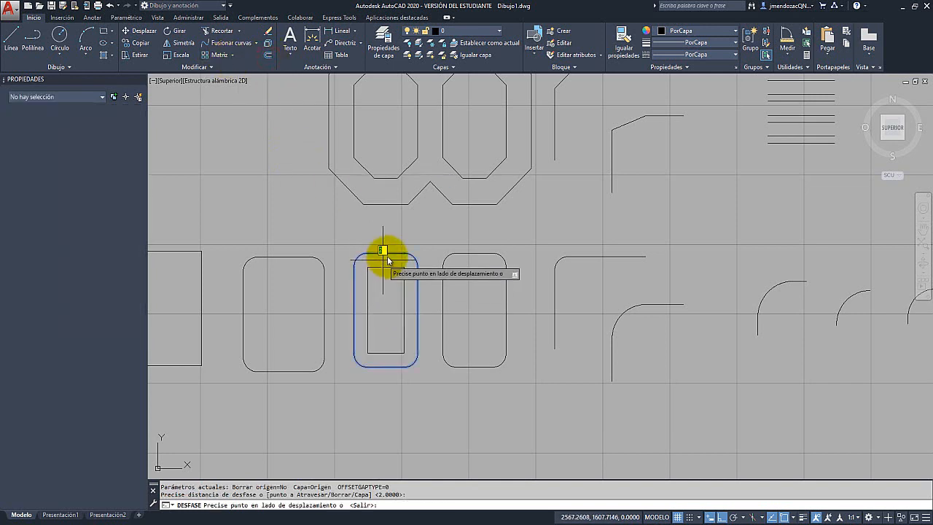
key("Escape")
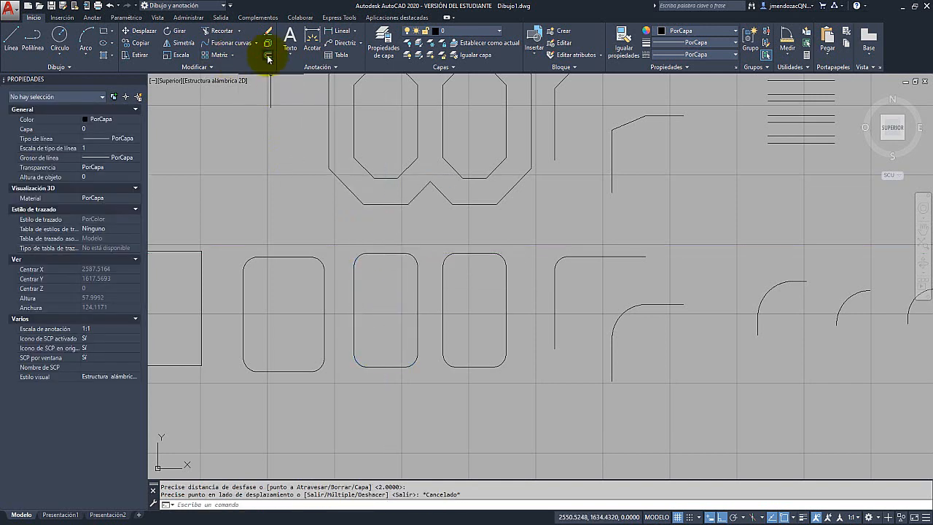
Offset the middle of the three rounded rectangles by 0.5, once inward and once outward
left_click(267, 55)
scroll(378, 267, "up", 2)
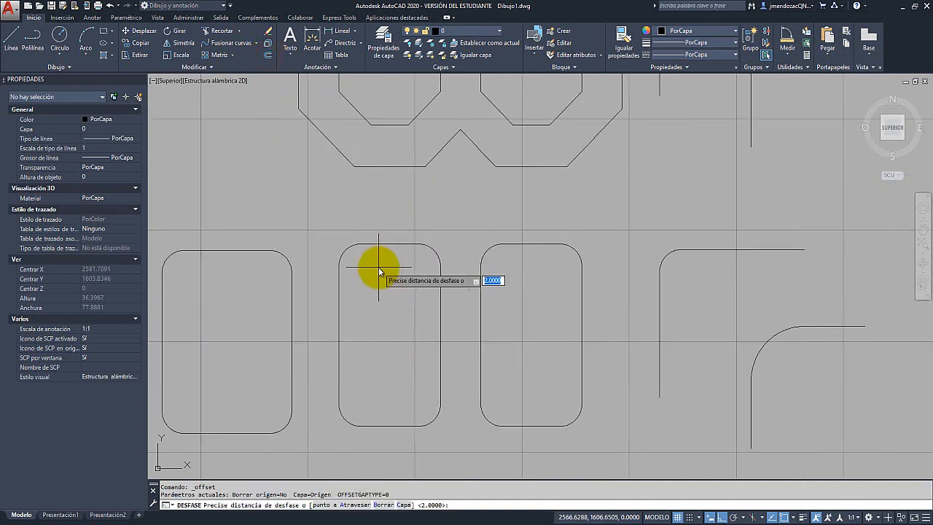
type("0.5")
key("Return")
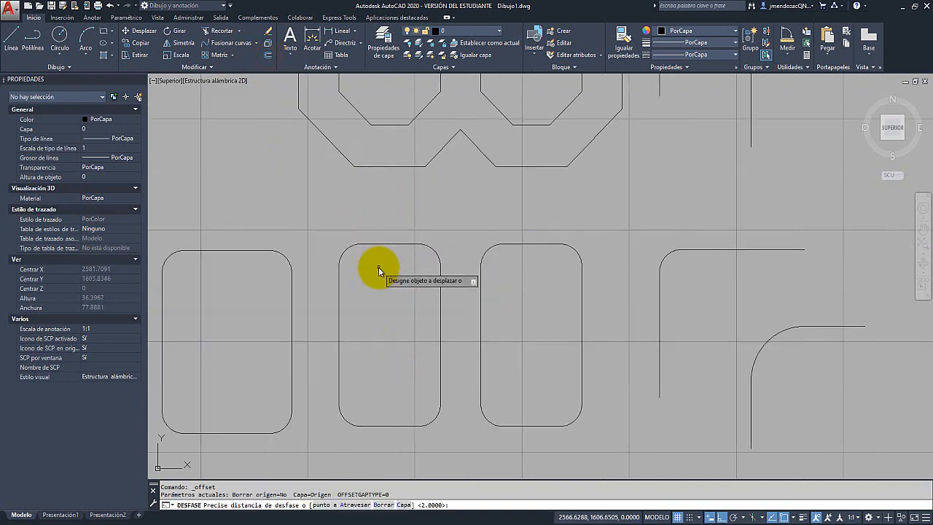
left_click(375, 246)
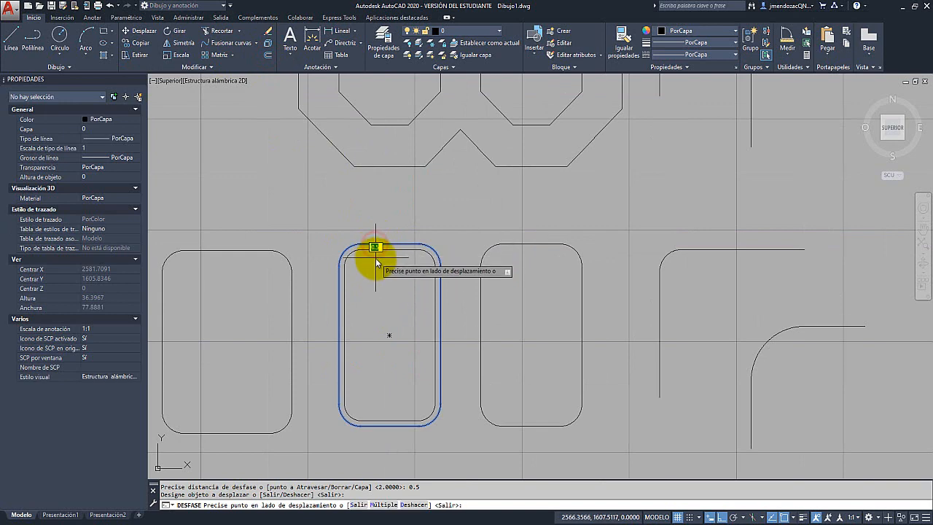
left_click(375, 260)
left_click(372, 244)
left_click(371, 231)
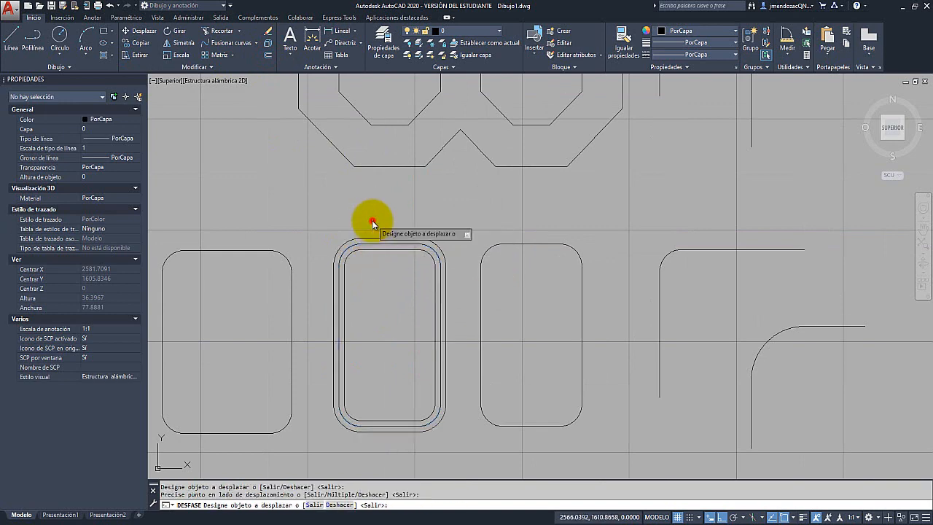
key("Escape")
Explode the sharp-cornered rectangle beside the rounded ones into separate lines
scroll(419, 285, "down", 4)
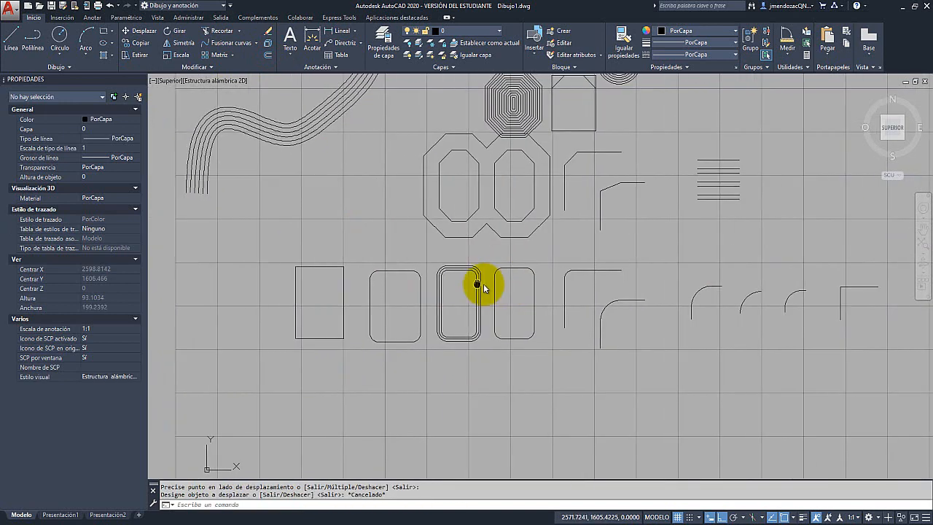
scroll(333, 286, "up", 2)
left_click(333, 263)
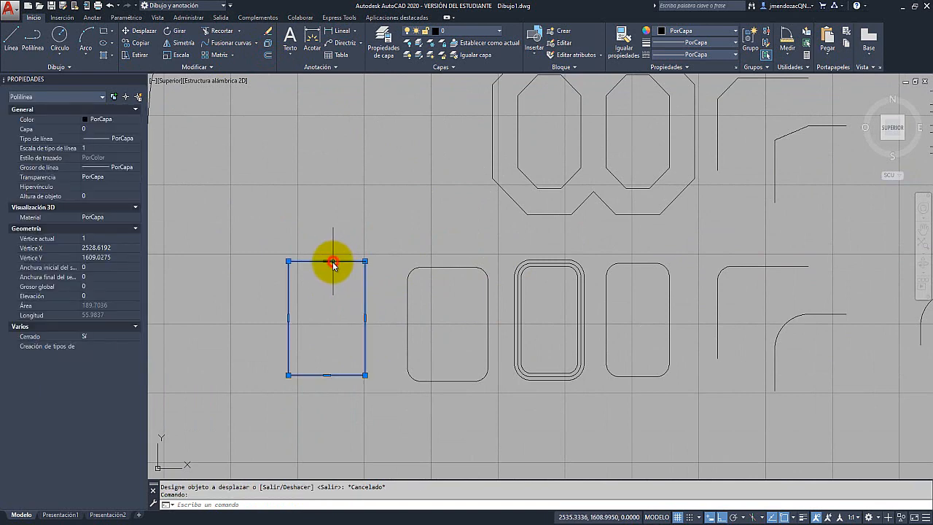
scroll(419, 281, "up", 3)
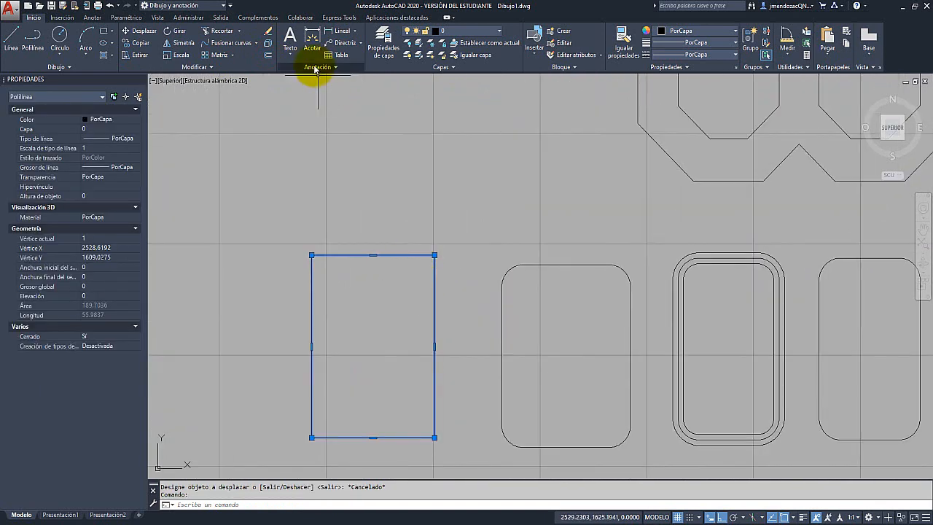
left_click(267, 43)
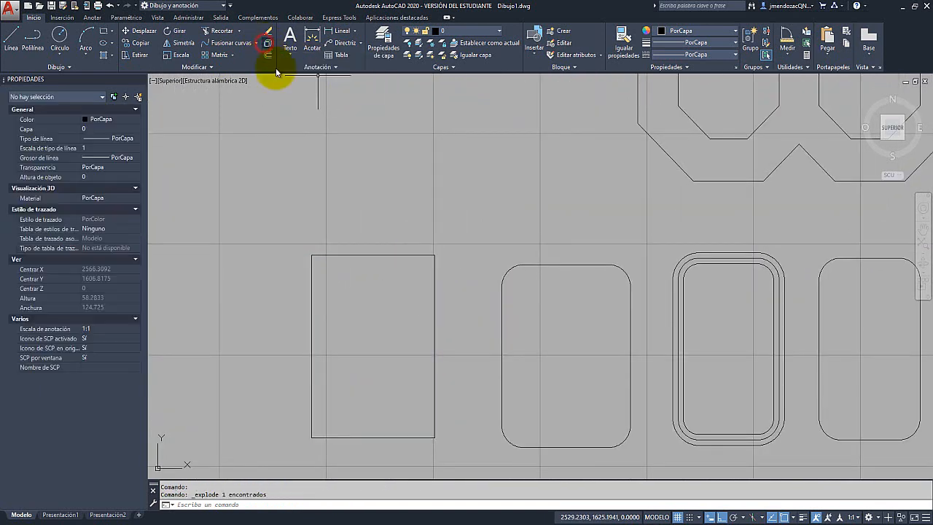
Select the four edges of the exploded rectangle one by one to check they are separate lines, and clear the selection
left_click(398, 229)
left_click(365, 282)
left_click(460, 290)
left_click(394, 314)
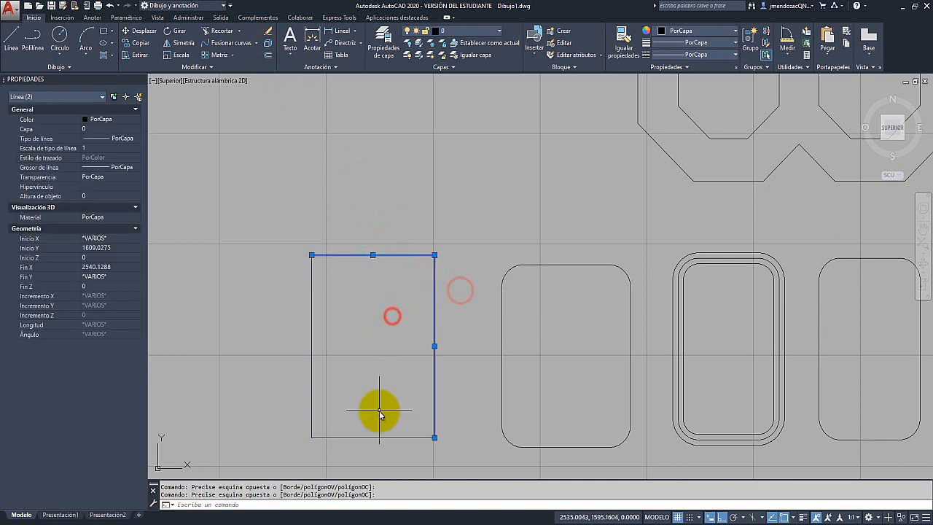
left_click(377, 417)
left_click(345, 467)
left_click(332, 386)
left_click(283, 394)
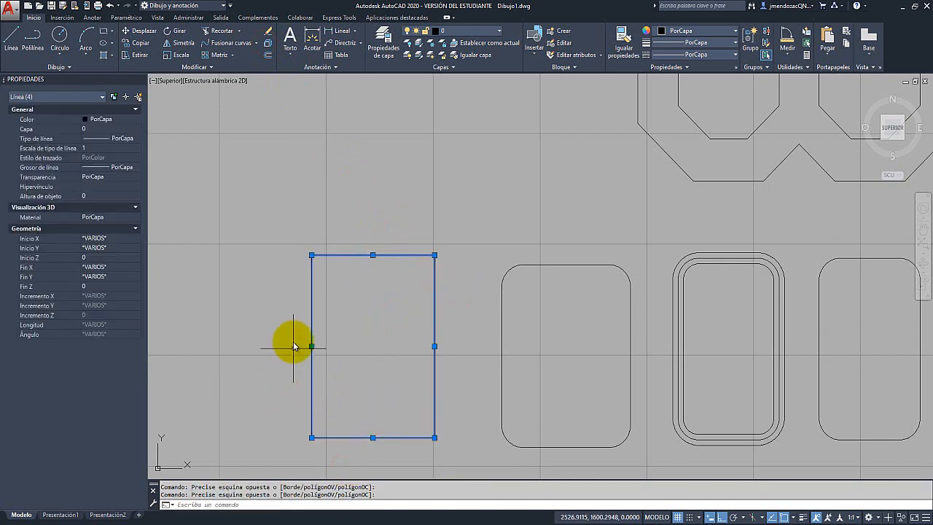
key("Escape")
Offset each of the four edges of the exploded rectangle outward by 1
left_click(267, 56)
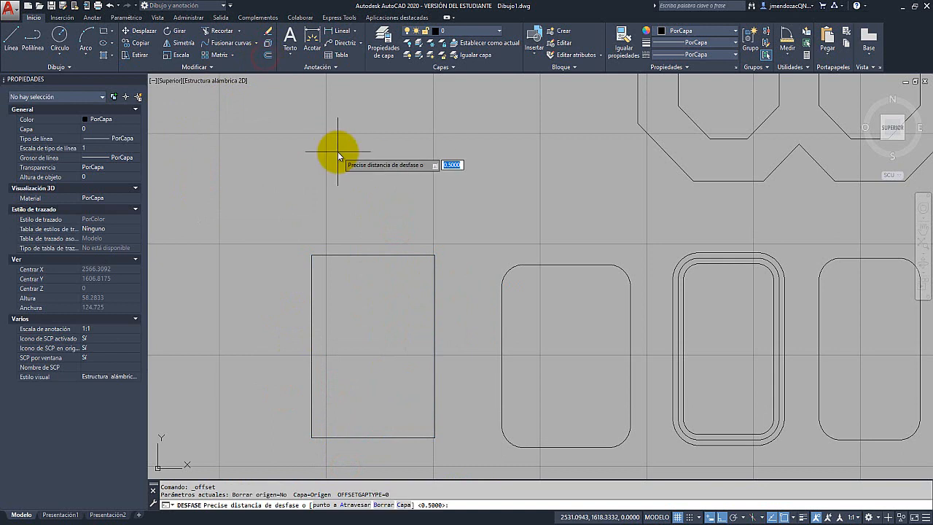
type("1")
key("Return")
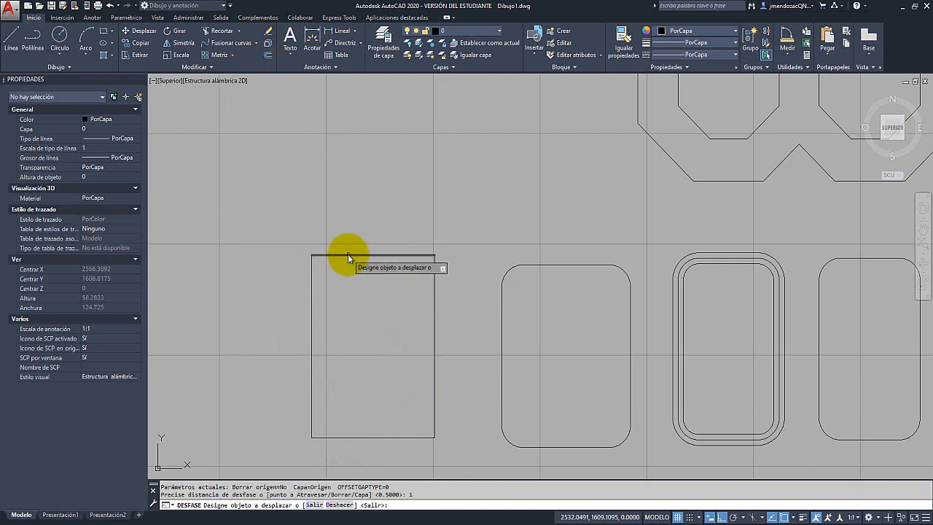
left_click(348, 254)
left_click(353, 216)
left_click(310, 283)
left_click(287, 281)
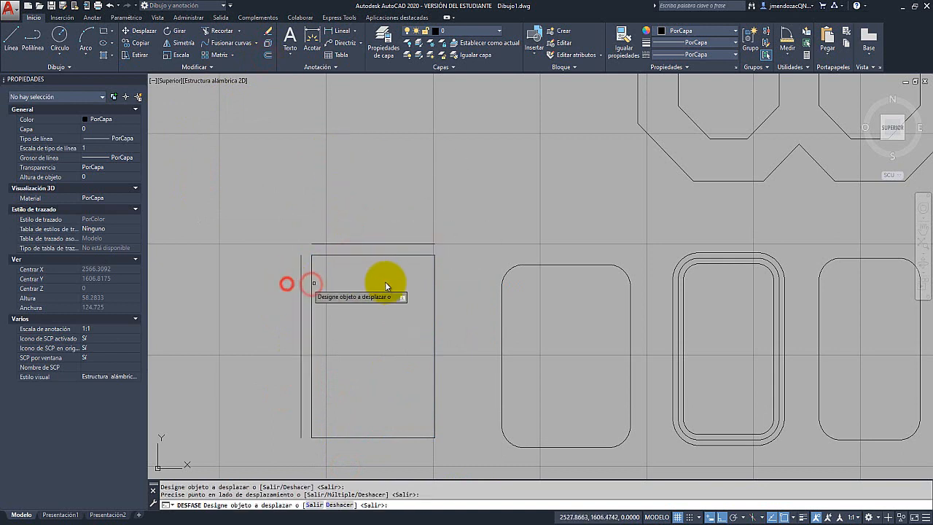
left_click(433, 282)
left_click(466, 281)
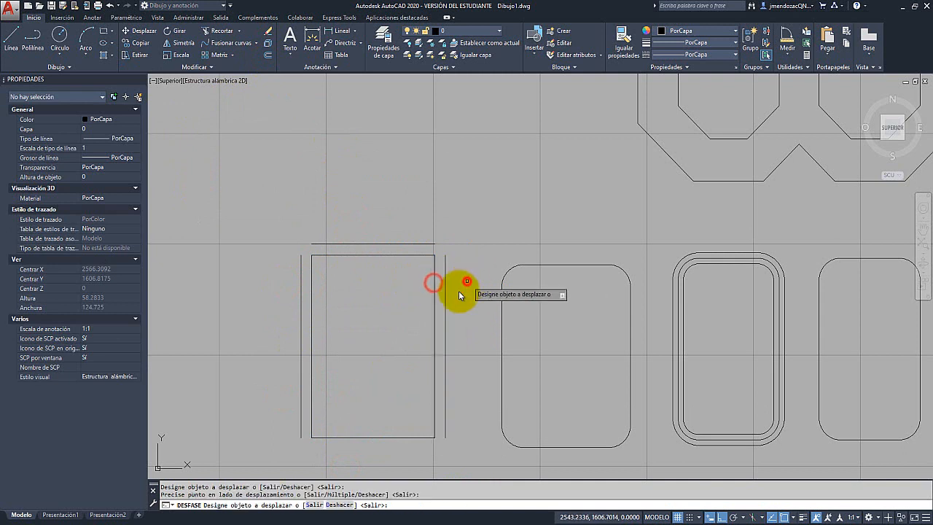
left_click(385, 437)
Offset each of the exploded rectangle's four edges inward by 1 and end the Offset command
left_click(336, 411)
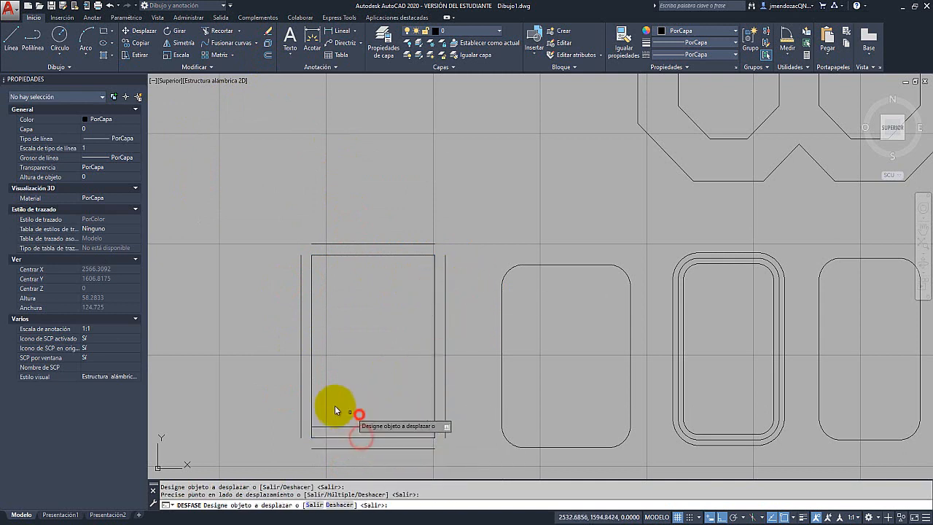
left_click(312, 391)
left_click(339, 388)
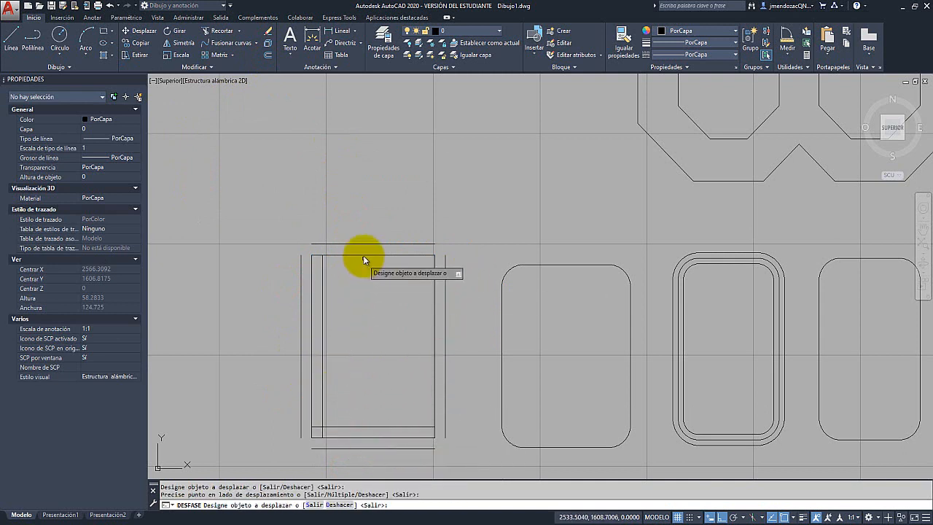
left_click(363, 255)
left_click(366, 277)
left_click(433, 304)
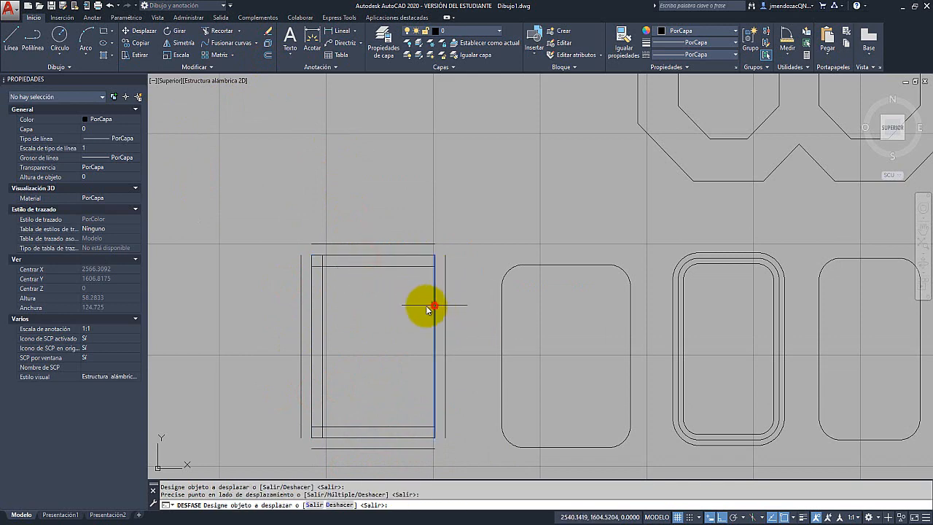
left_click(391, 314)
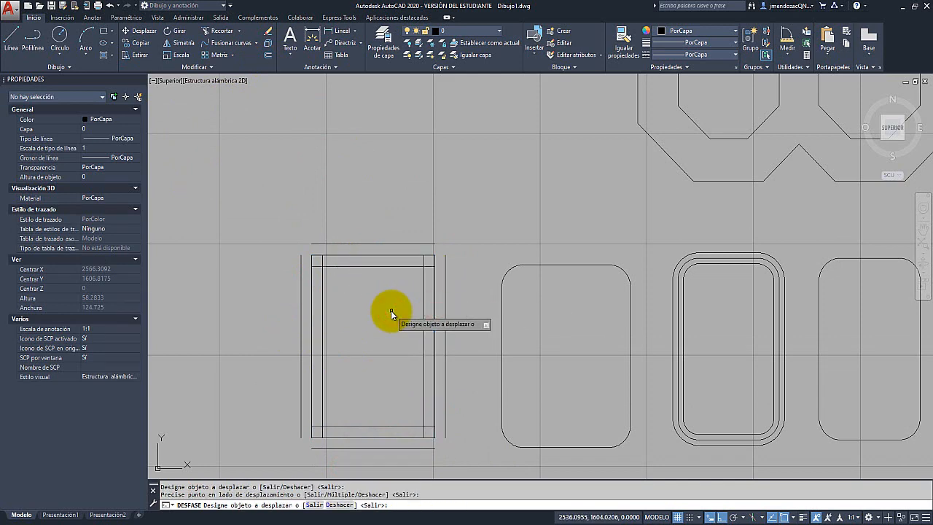
key("Escape")
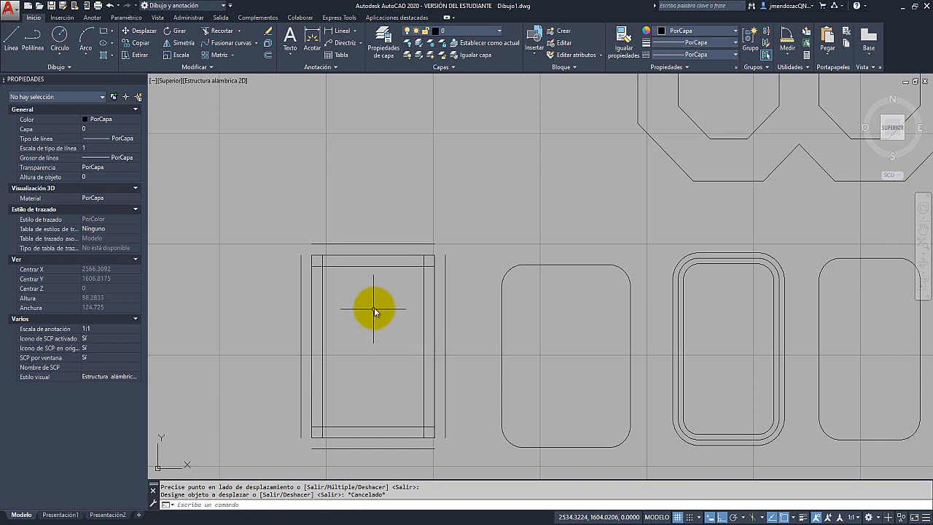
Offset the rounded rectangle next to the exploded one by 1, once inward and twice successively outward
middle_click_drag(406, 308, 274, 269)
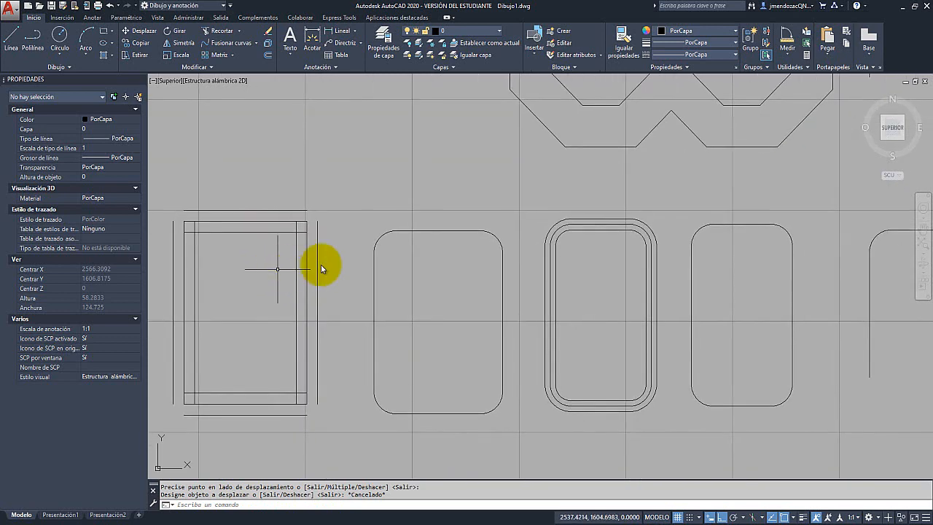
left_click(268, 55)
key("Return")
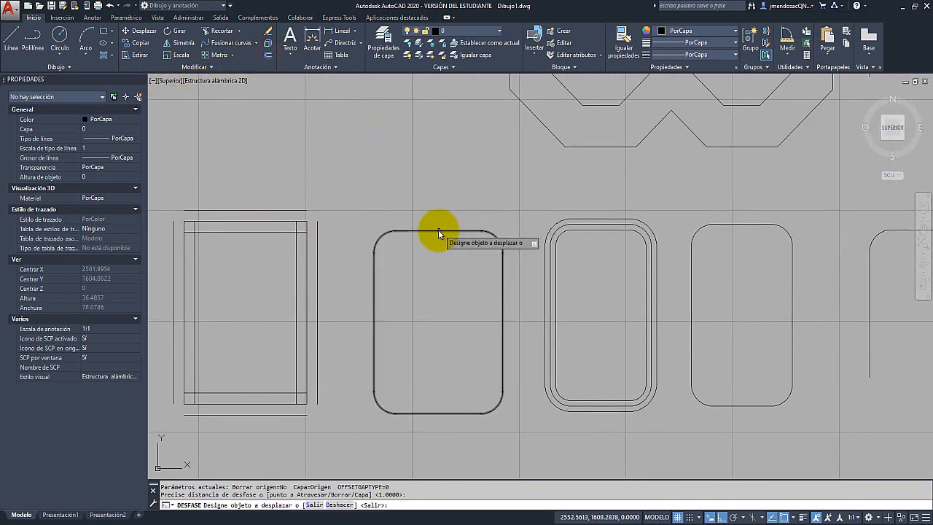
left_click(439, 229)
left_click(438, 266)
left_click(430, 234)
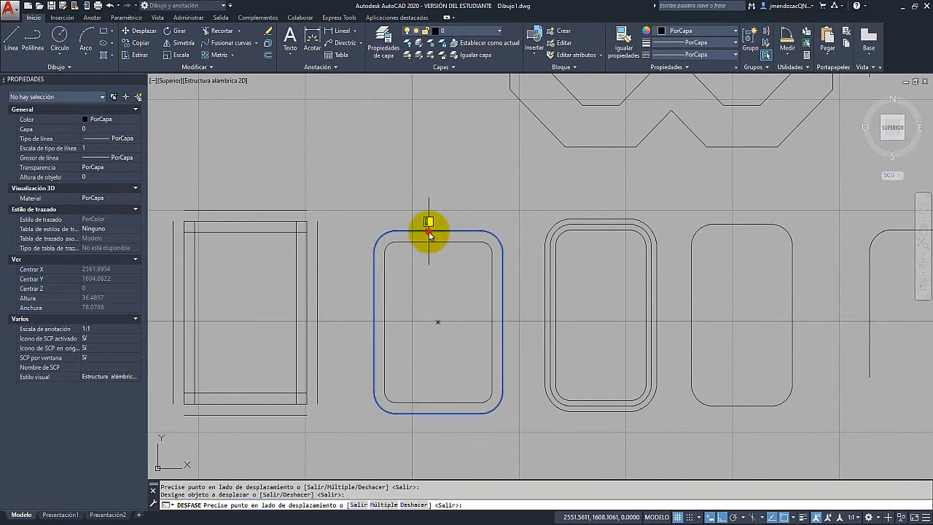
left_click(425, 206)
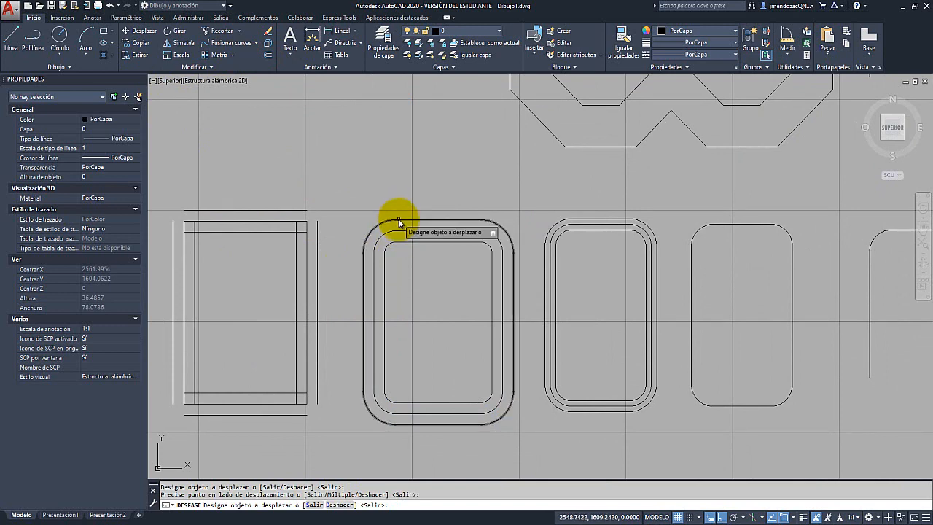
left_click(399, 219)
left_click(399, 208)
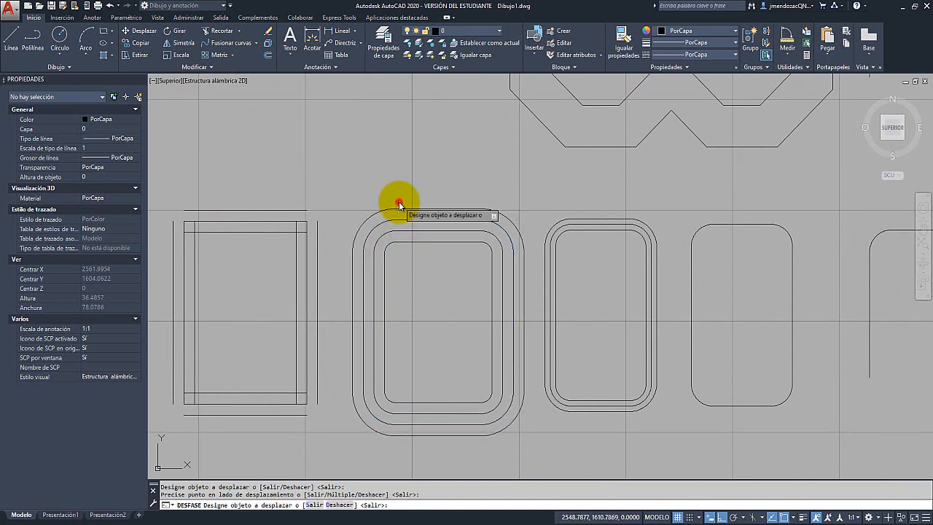
Offset the innermost outline inward by 1 five successive times, down to a single central line, and end the Offset command
left_click(402, 242)
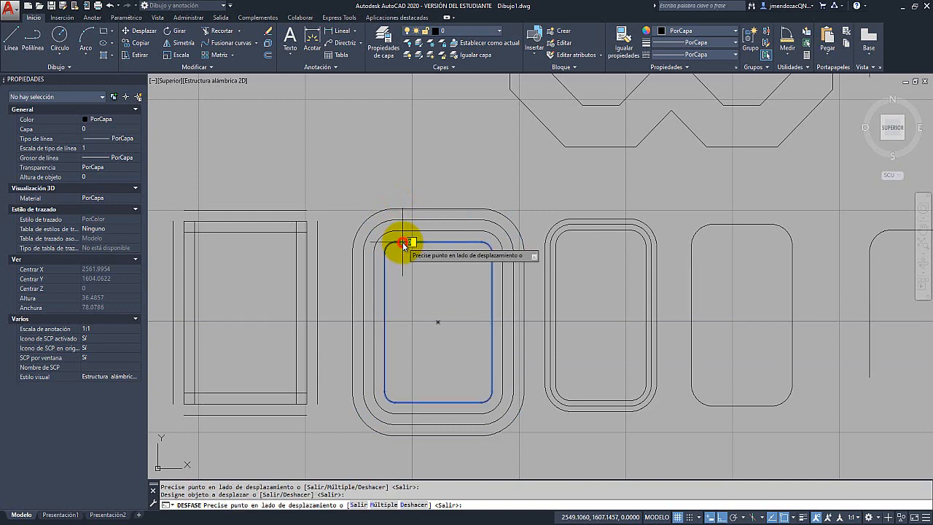
left_click(408, 261)
left_click(410, 253)
left_click(417, 266)
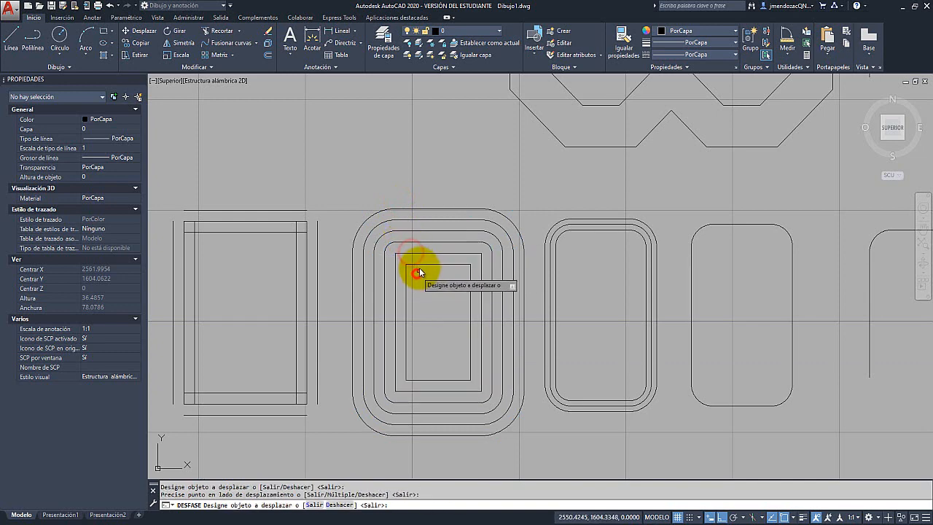
left_click(419, 264)
left_click(427, 274)
left_click(428, 275)
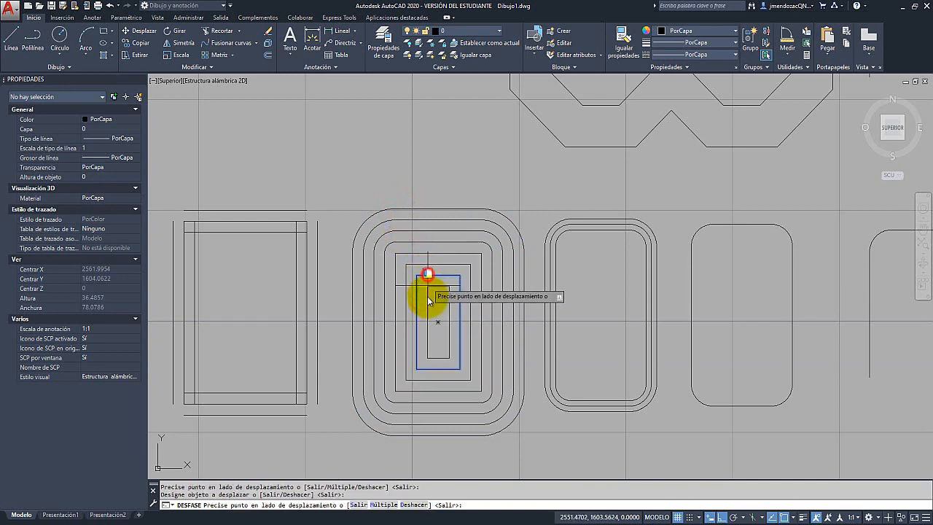
left_click(429, 296)
left_click(435, 287)
left_click(437, 300)
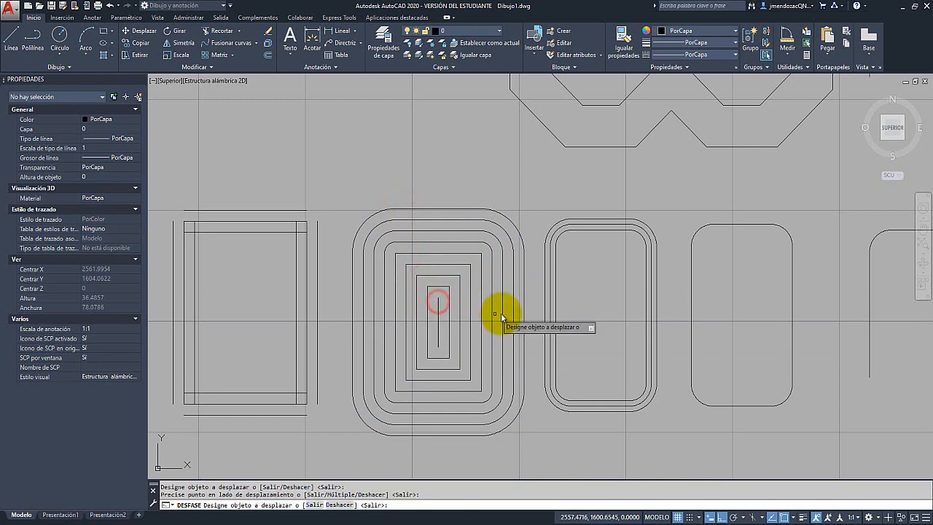
key("Escape")
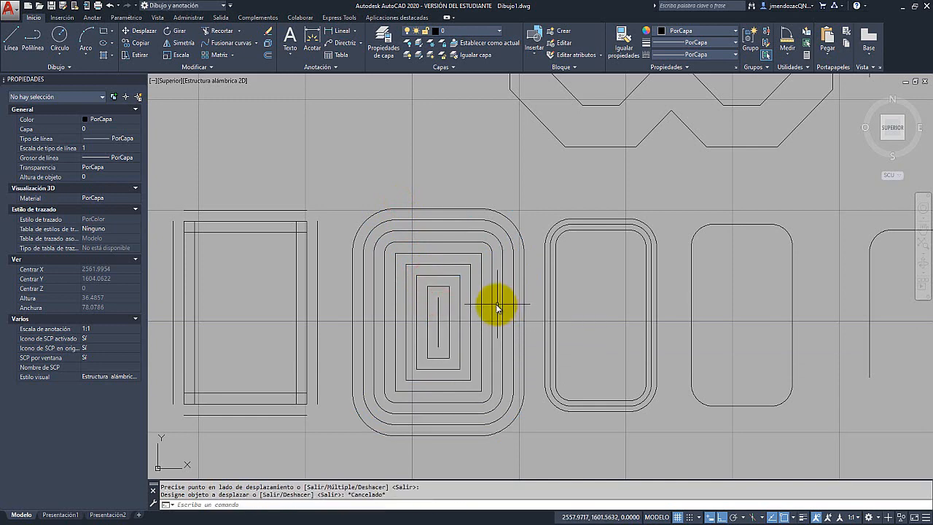